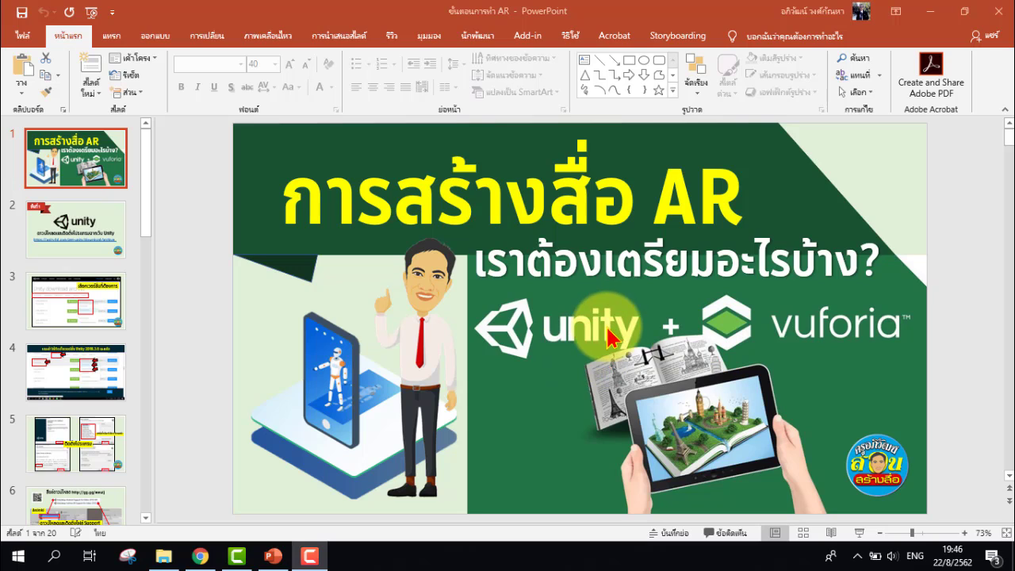
{"action": "left_click", "coordinate": [94, 240]}
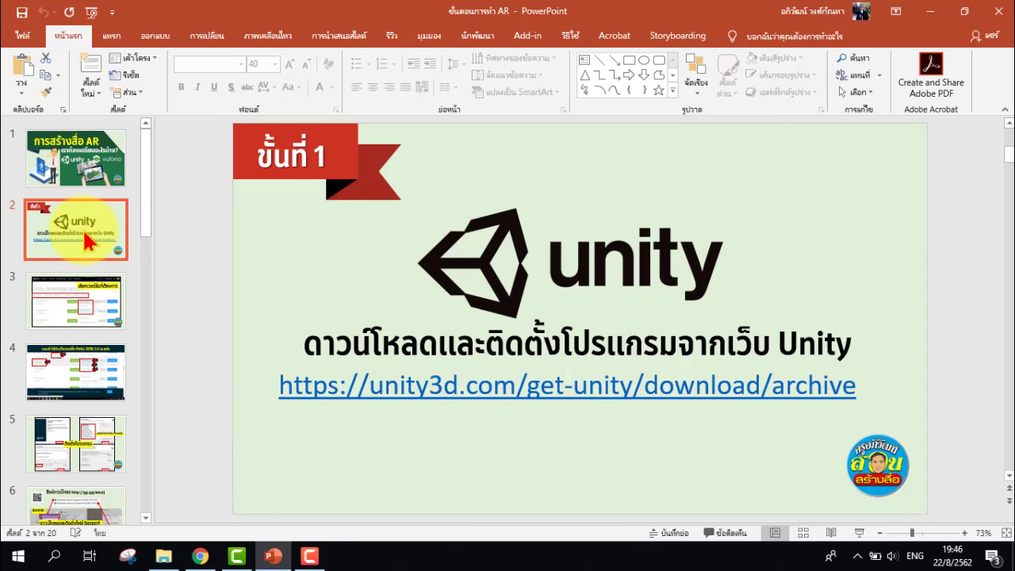
{"action": "left_click", "coordinate": [446, 385]}
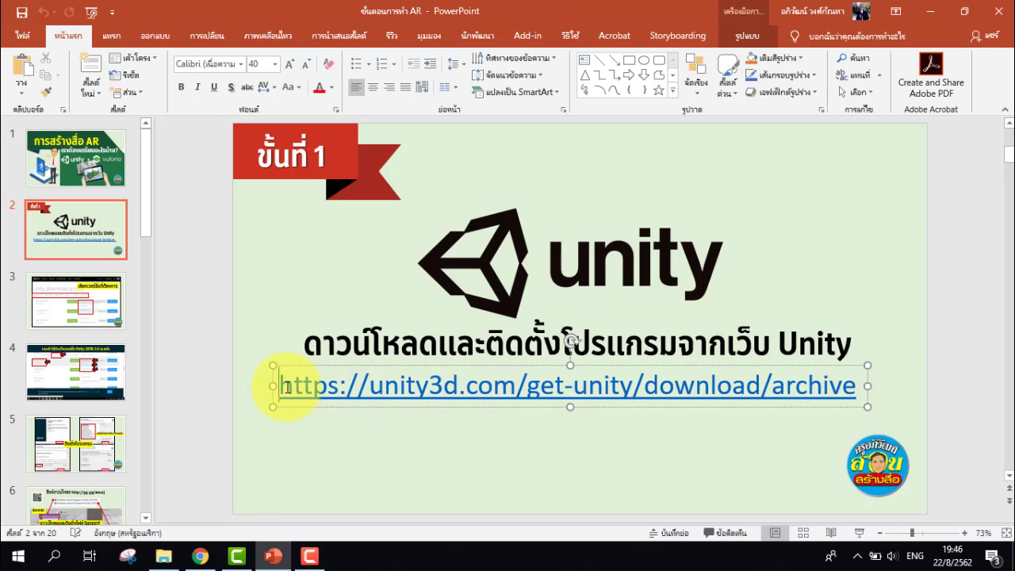
{"action": "left_click_drag", "start_coordinate": [286, 387], "coordinate": [735, 395]}
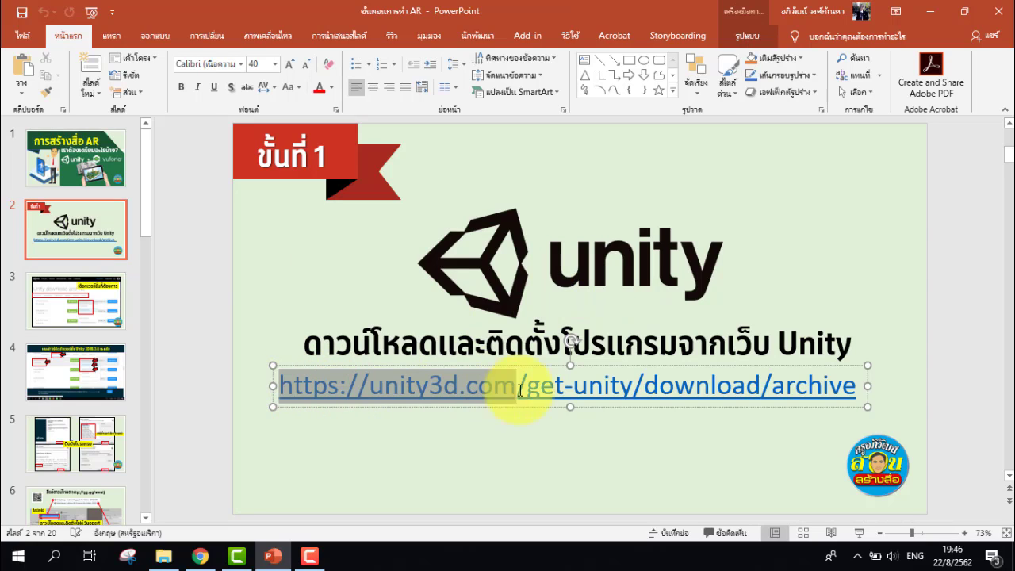
{"action": "right_click", "coordinate": [733, 389]}
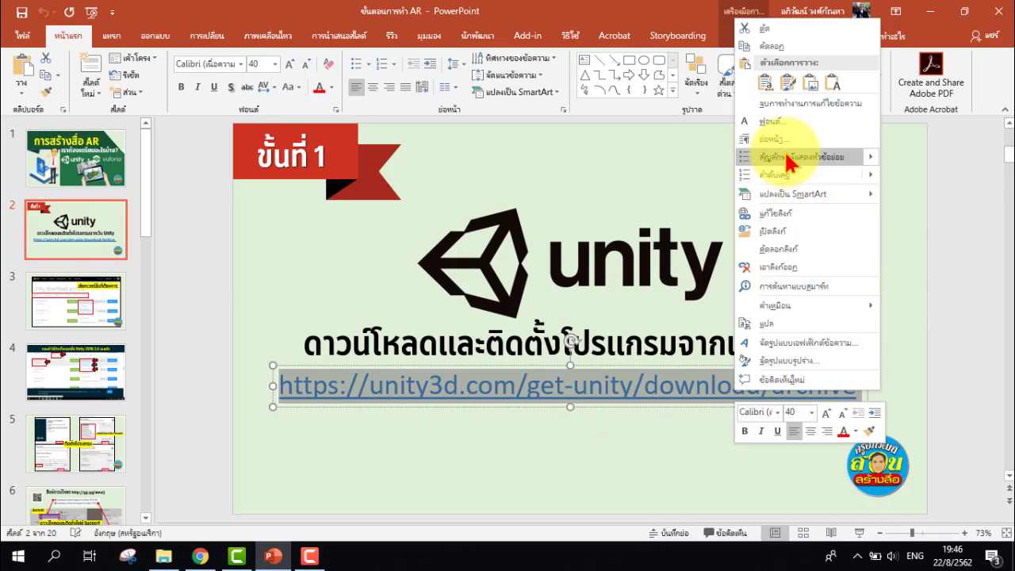
{"action": "left_click", "coordinate": [804, 46]}
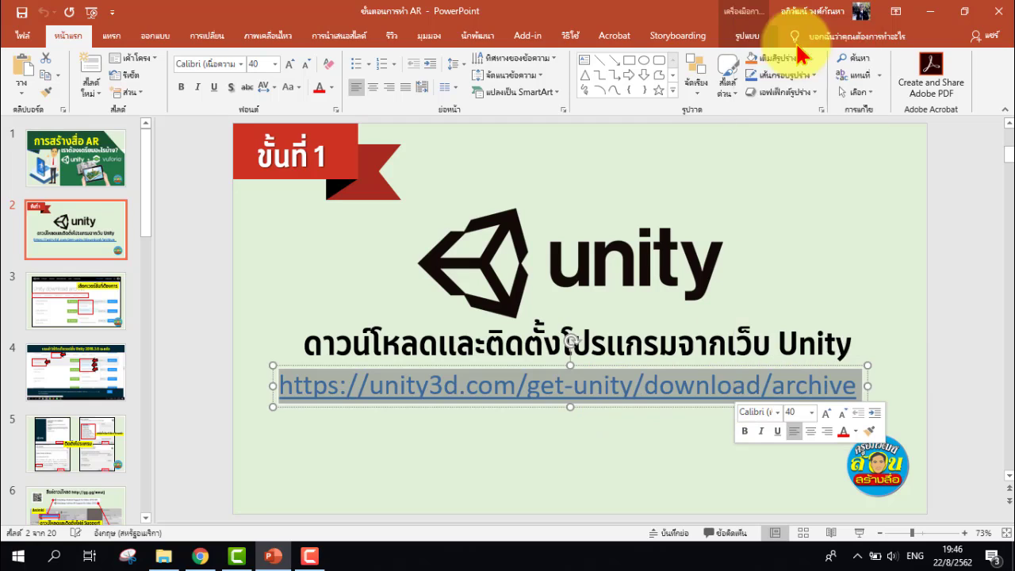
{"action": "left_click", "coordinate": [580, 431]}
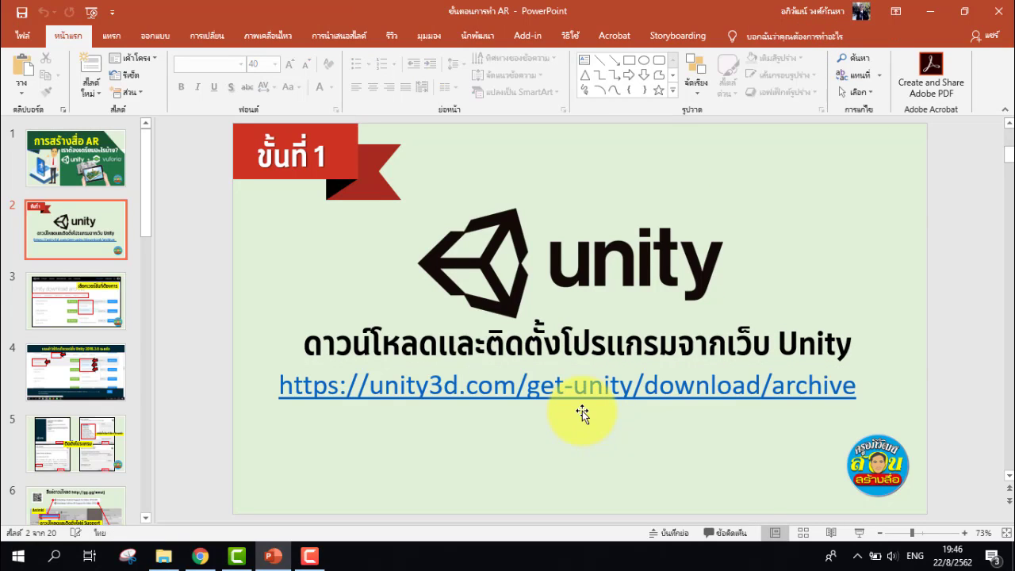
Load the pasted Unity download archive URL in Chrome's address bar
{"action": "left_click", "coordinate": [200, 556]}
{"action": "left_click", "coordinate": [273, 32]}
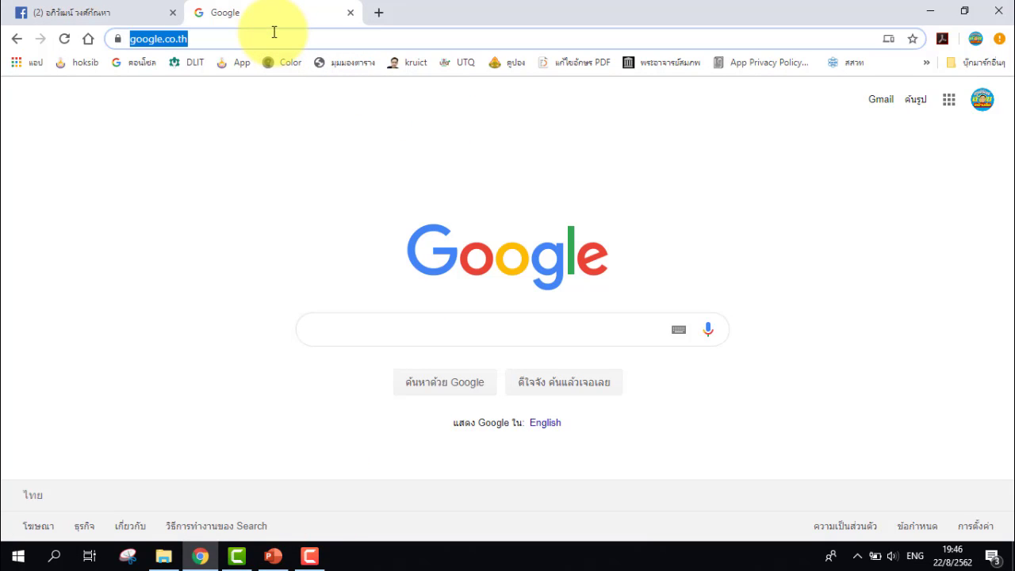
{"action": "key", "text": "ctrl+v"}
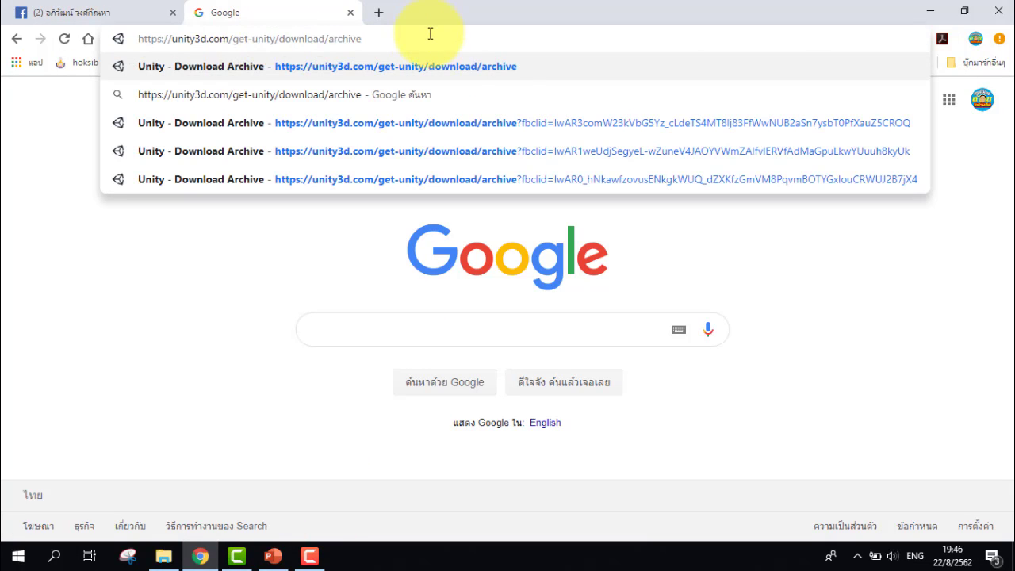
{"action": "key", "text": "Return"}
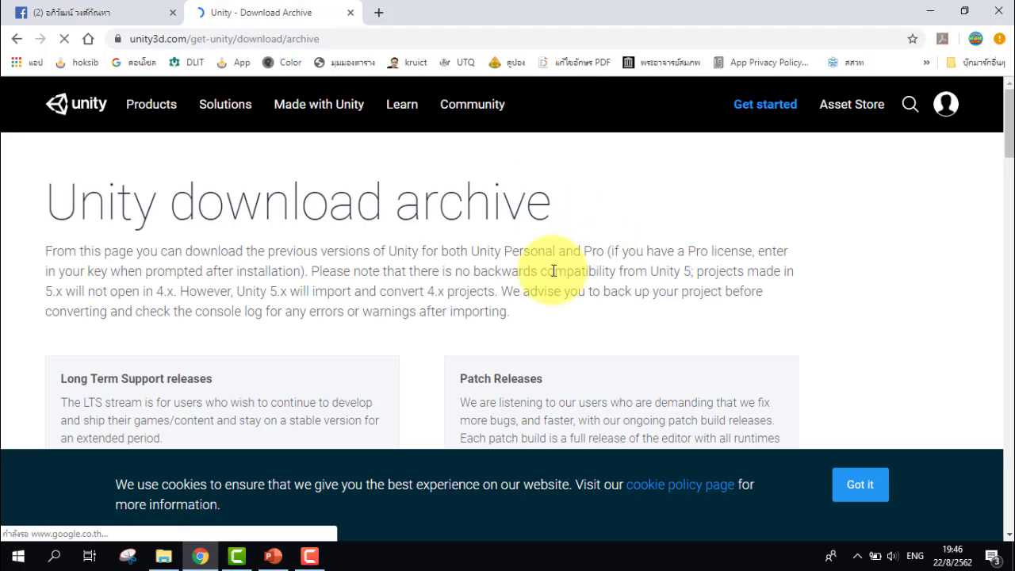
Scroll the archive page down to the Unity 2019.x releases, 2019.2.2 through 2019.2.0
{"action": "scroll", "coordinate": [605, 272], "scroll_direction": "down", "scroll_amount": 2}
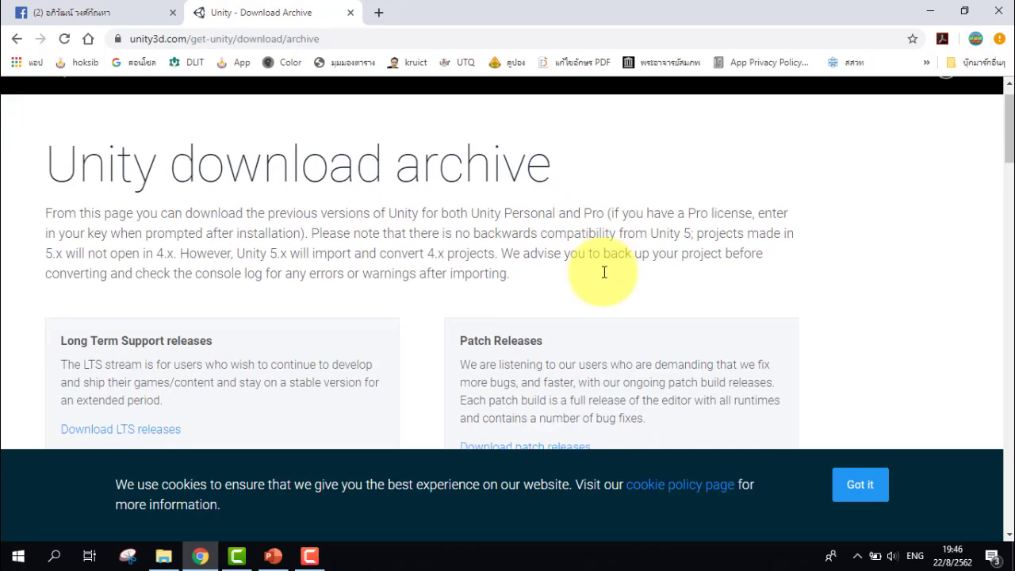
{"action": "scroll", "coordinate": [605, 272], "scroll_direction": "down", "scroll_amount": 4}
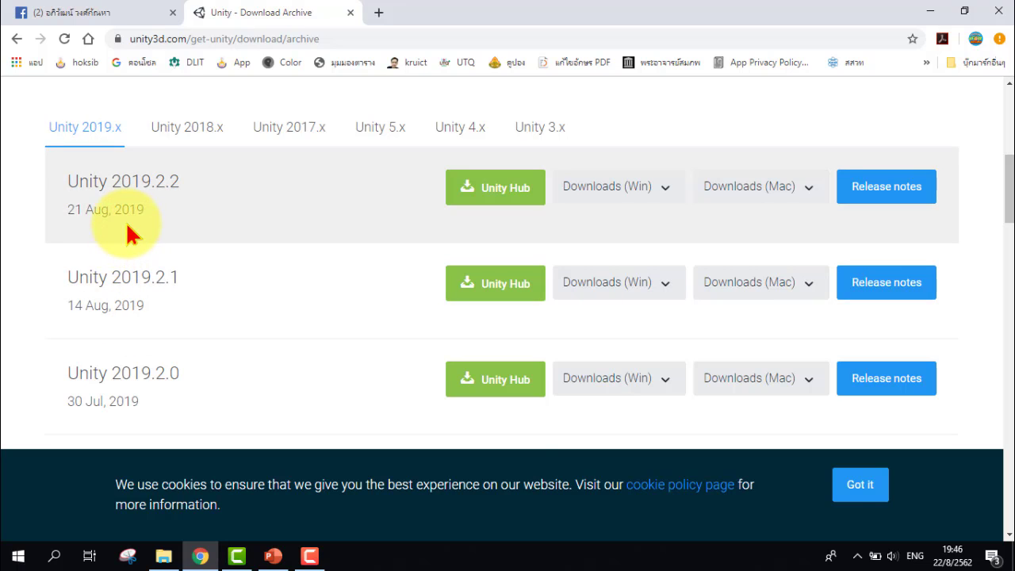
{"action": "scroll", "coordinate": [127, 233], "scroll_direction": "down", "scroll_amount": 1}
{"action": "scroll", "coordinate": [129, 232], "scroll_direction": "down", "scroll_amount": 1}
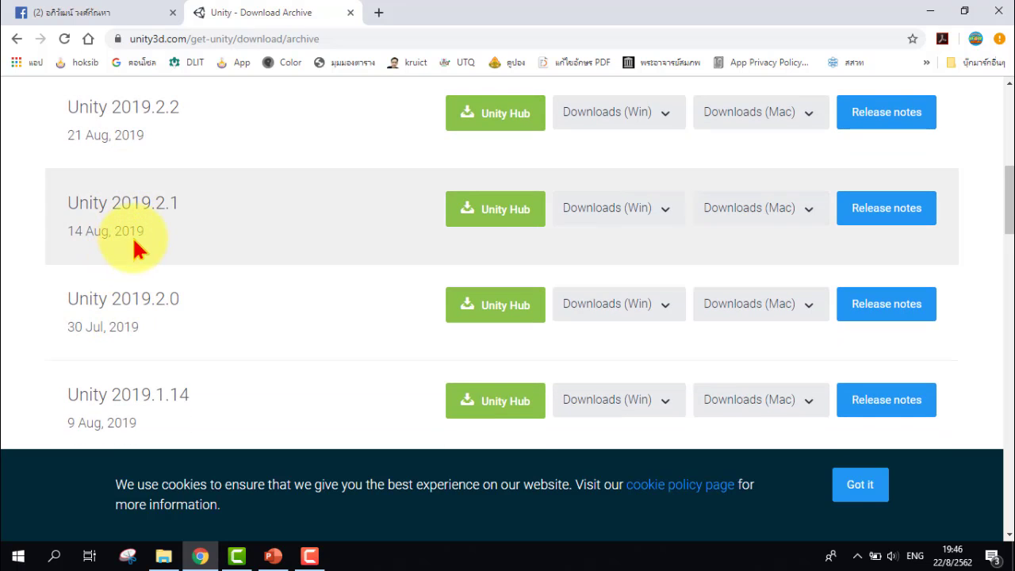
{"action": "scroll", "coordinate": [143, 238], "scroll_direction": "up", "scroll_amount": 2}
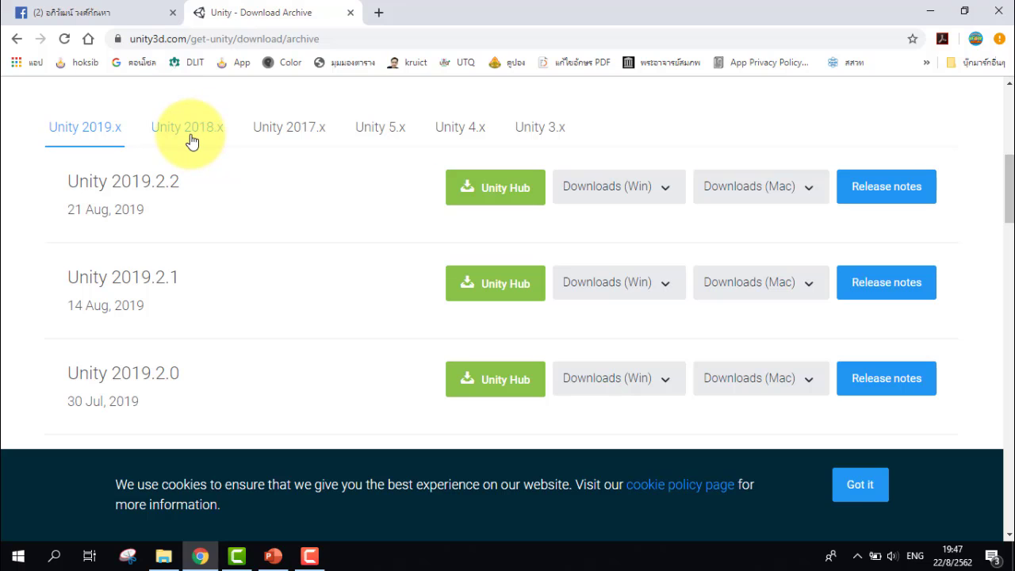
List the Unity 2018.3.6 Windows downloads, then view the D:\UNITY\1.ติดตั้ง Unity installer folder
{"action": "left_click", "coordinate": [194, 141]}
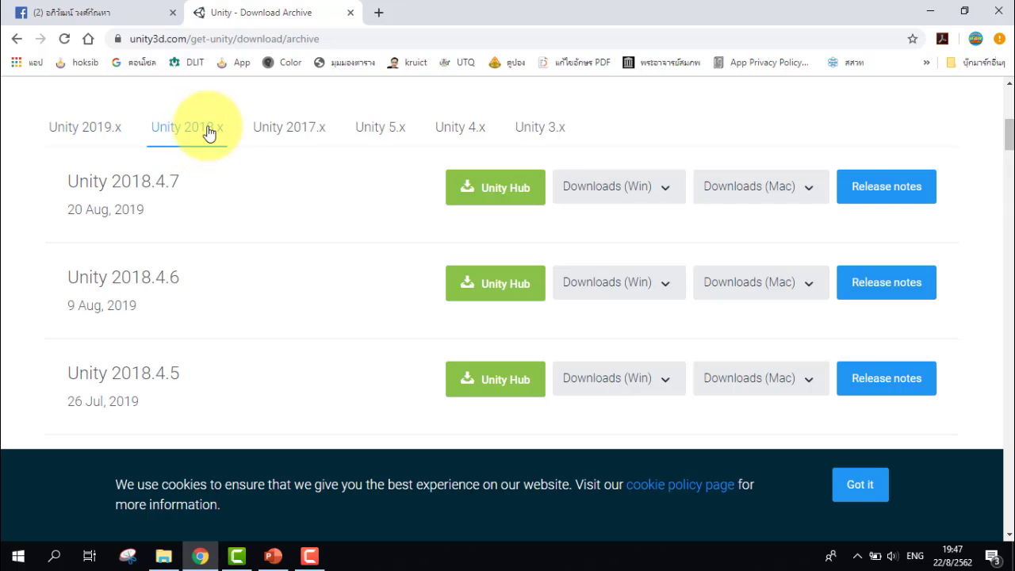
{"action": "scroll", "coordinate": [208, 245], "scroll_direction": "down", "scroll_amount": 4}
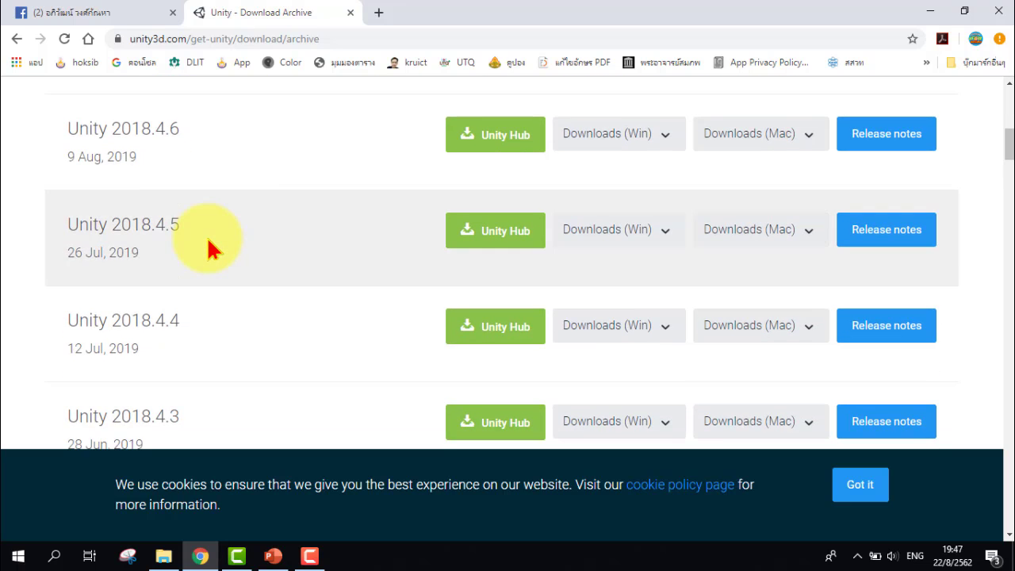
{"action": "scroll", "coordinate": [208, 246], "scroll_direction": "down", "scroll_amount": 2}
{"action": "scroll", "coordinate": [208, 245], "scroll_direction": "down", "scroll_amount": 1}
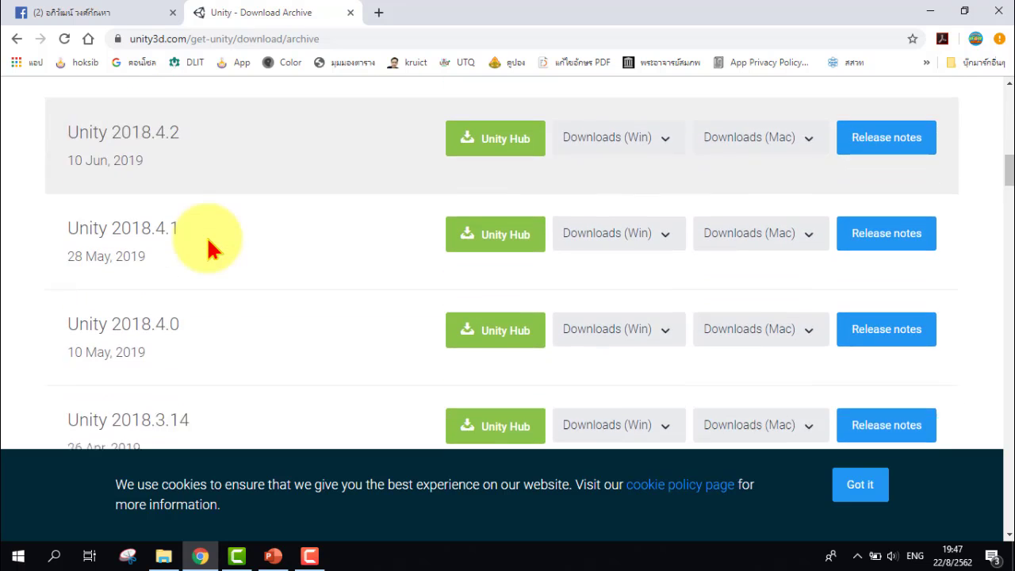
{"action": "scroll", "coordinate": [209, 245], "scroll_direction": "down", "scroll_amount": 1}
{"action": "scroll", "coordinate": [208, 248], "scroll_direction": "down", "scroll_amount": 1}
{"action": "scroll", "coordinate": [208, 247], "scroll_direction": "down", "scroll_amount": 1}
{"action": "scroll", "coordinate": [209, 247], "scroll_direction": "down", "scroll_amount": 1}
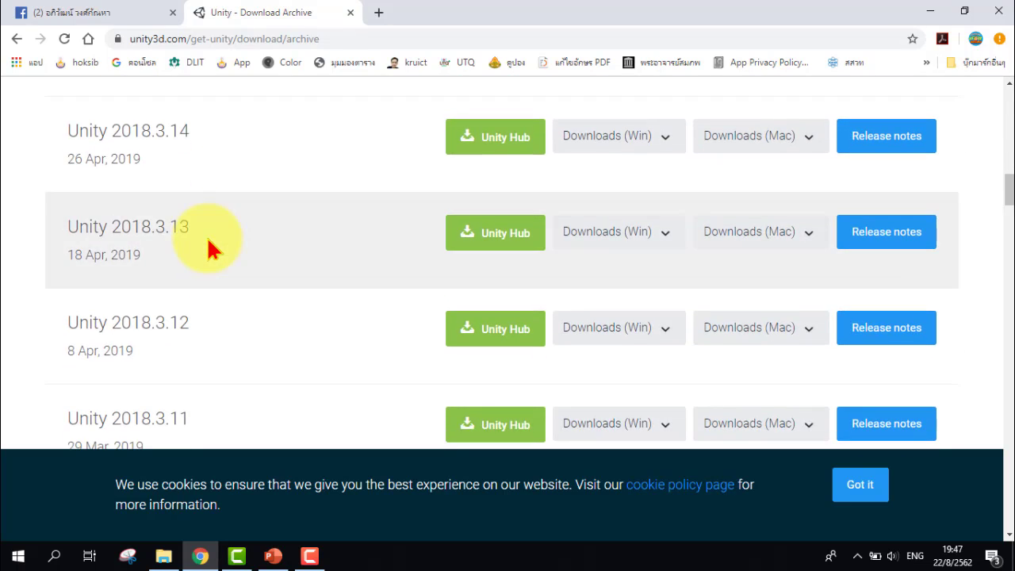
{"action": "scroll", "coordinate": [208, 248], "scroll_direction": "down", "scroll_amount": 3}
{"action": "scroll", "coordinate": [208, 249], "scroll_direction": "down", "scroll_amount": 2}
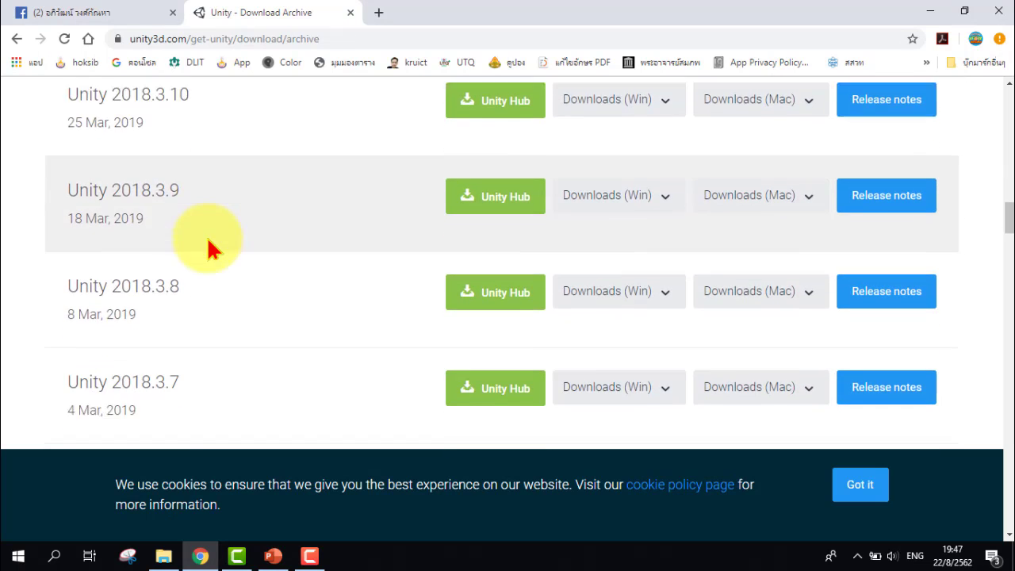
{"action": "scroll", "coordinate": [208, 248], "scroll_direction": "down", "scroll_amount": 1}
{"action": "scroll", "coordinate": [209, 248], "scroll_direction": "down", "scroll_amount": 2}
{"action": "scroll", "coordinate": [145, 238], "scroll_direction": "down", "scroll_amount": 1}
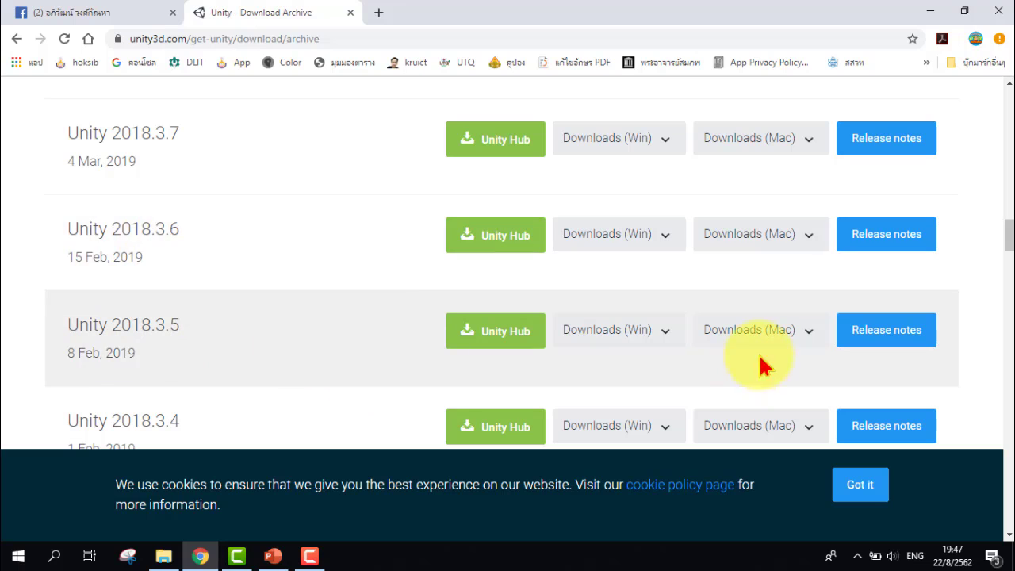
{"action": "left_click", "coordinate": [657, 236]}
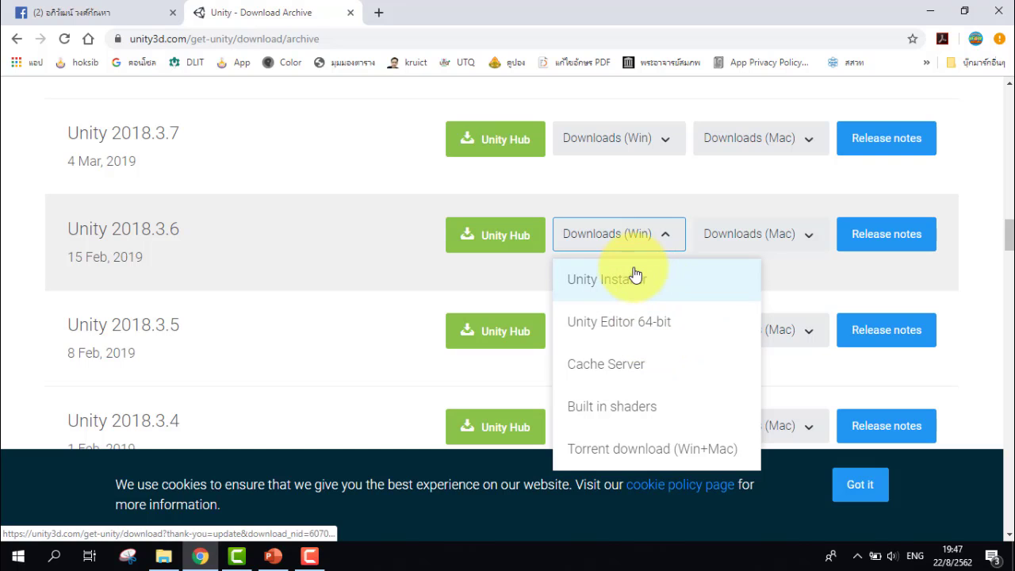
{"action": "left_click", "coordinate": [157, 552]}
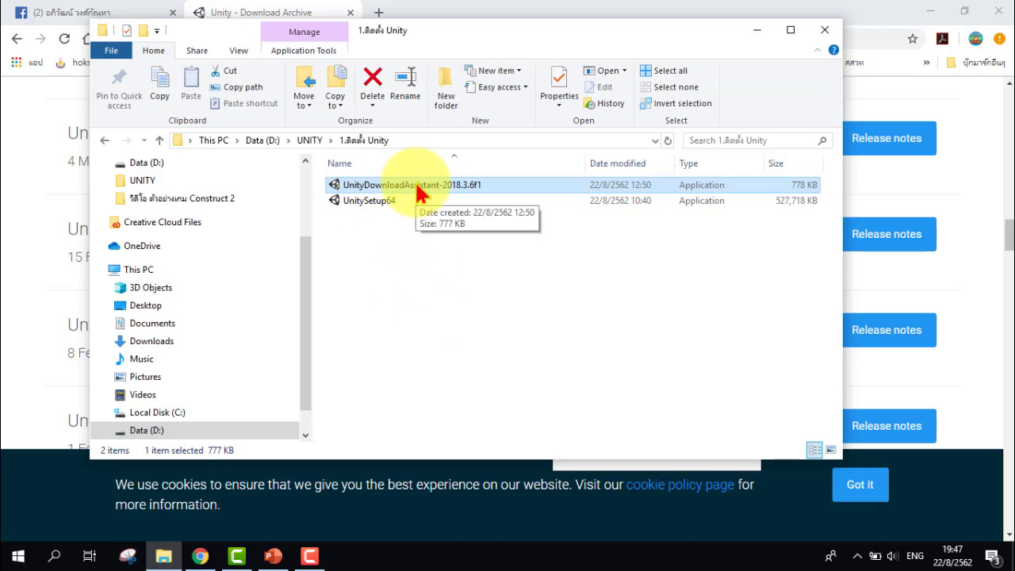
Step through slides 3 and 4 to slide 5 showing the Unity 2018.3.6f1 installation screens
{"action": "left_click", "coordinate": [273, 557]}
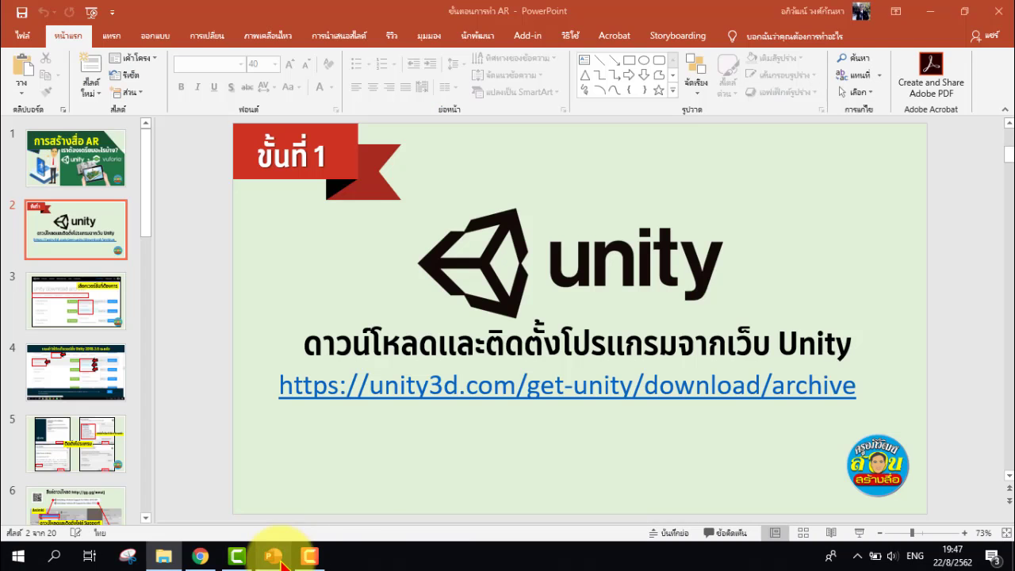
{"action": "left_click", "coordinate": [93, 291]}
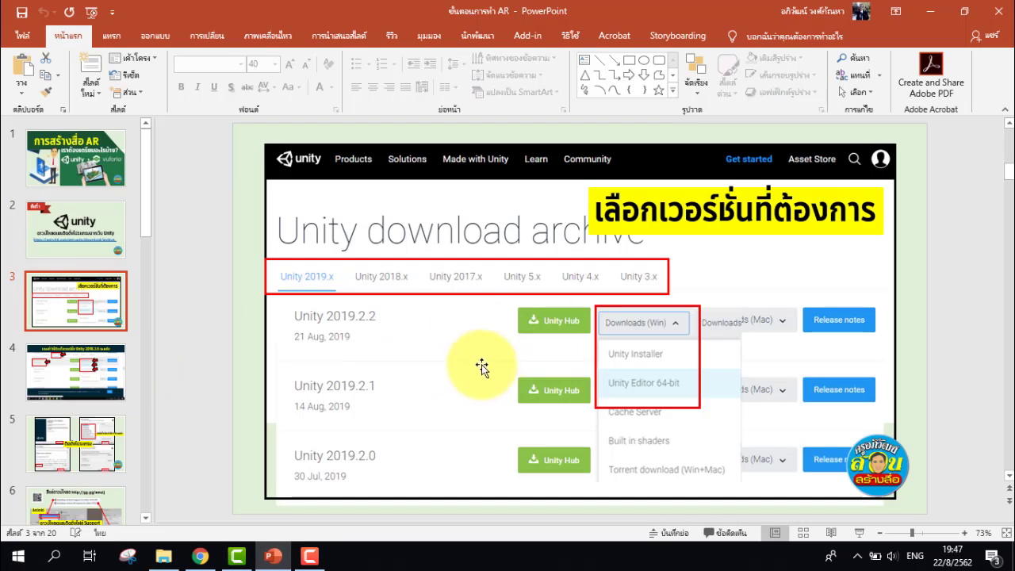
{"action": "left_click", "coordinate": [89, 383]}
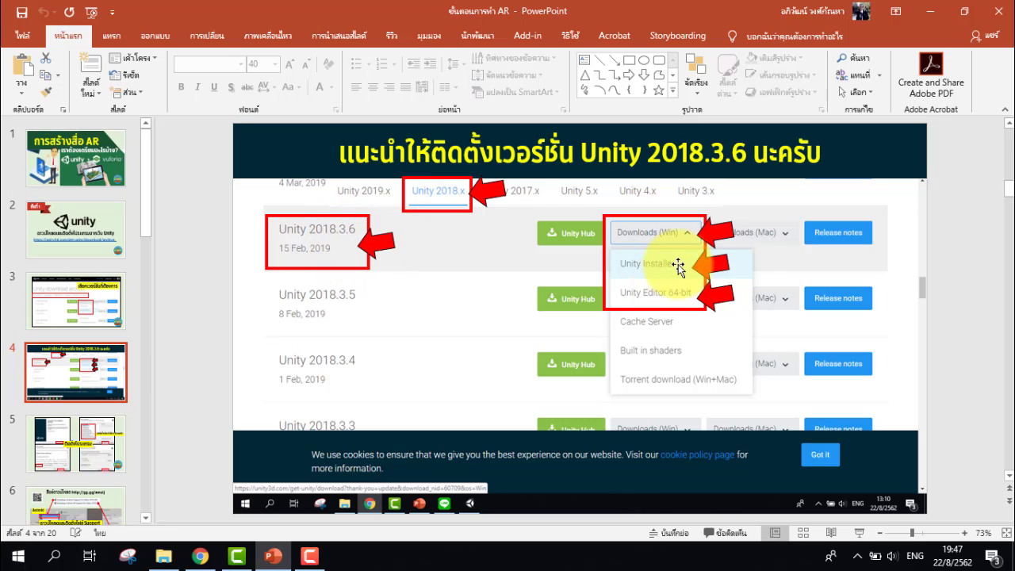
{"action": "scroll", "coordinate": [91, 365], "scroll_direction": "down", "scroll_amount": 1}
{"action": "scroll", "coordinate": [91, 365], "scroll_direction": "down", "scroll_amount": 2}
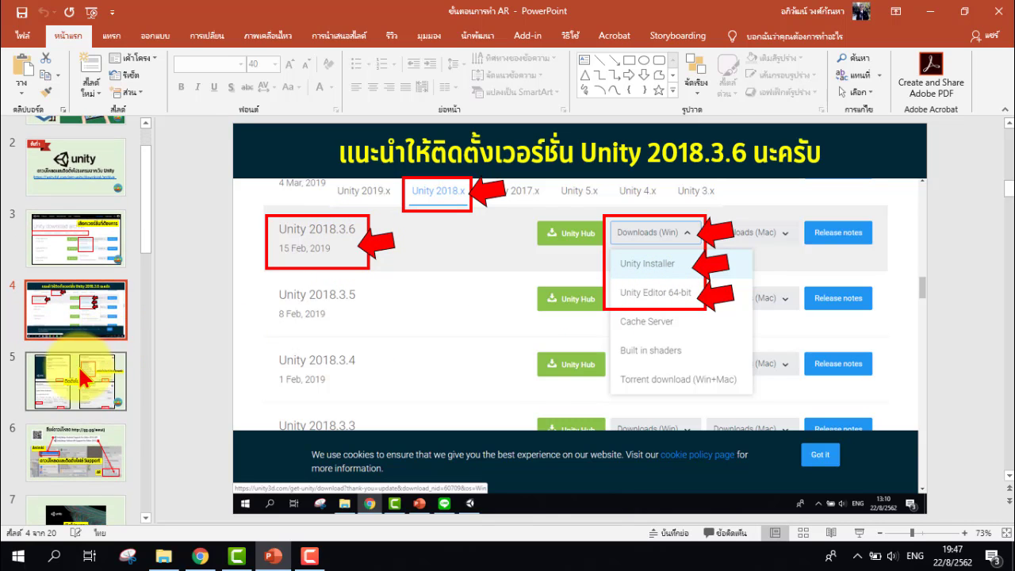
{"action": "left_click", "coordinate": [89, 379]}
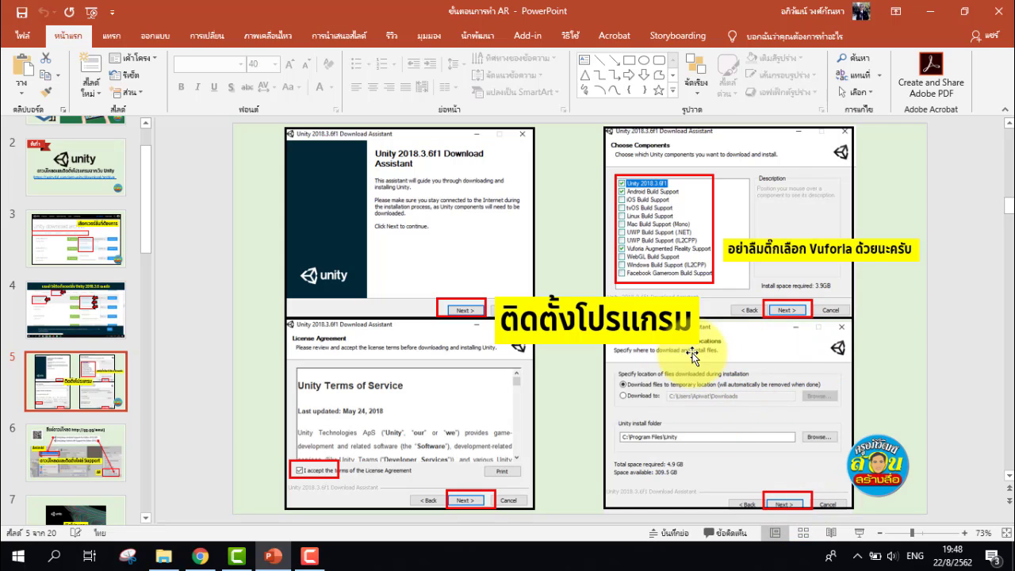
{"action": "left_click", "coordinate": [94, 450]}
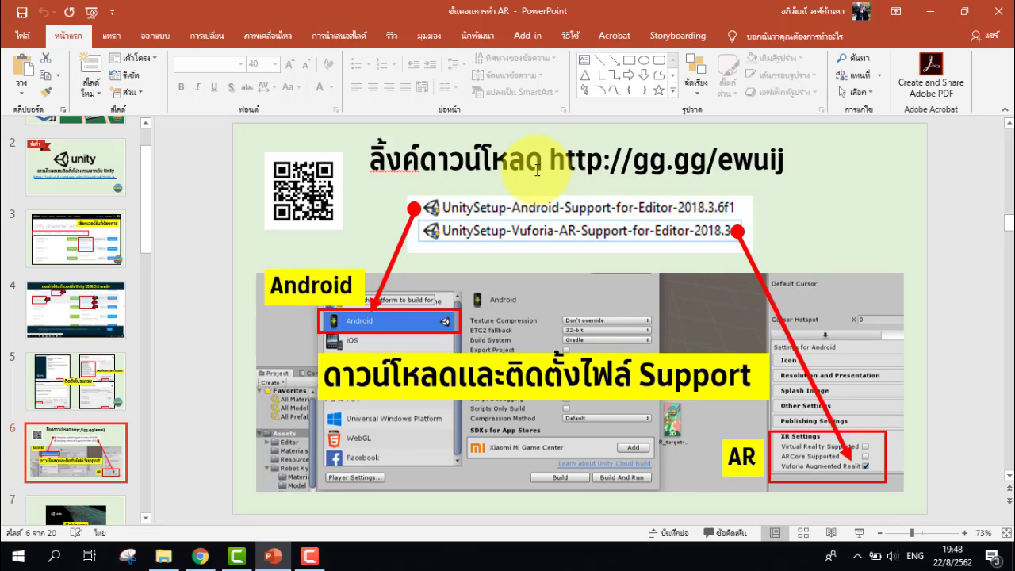
{"action": "left_click", "coordinate": [633, 164]}
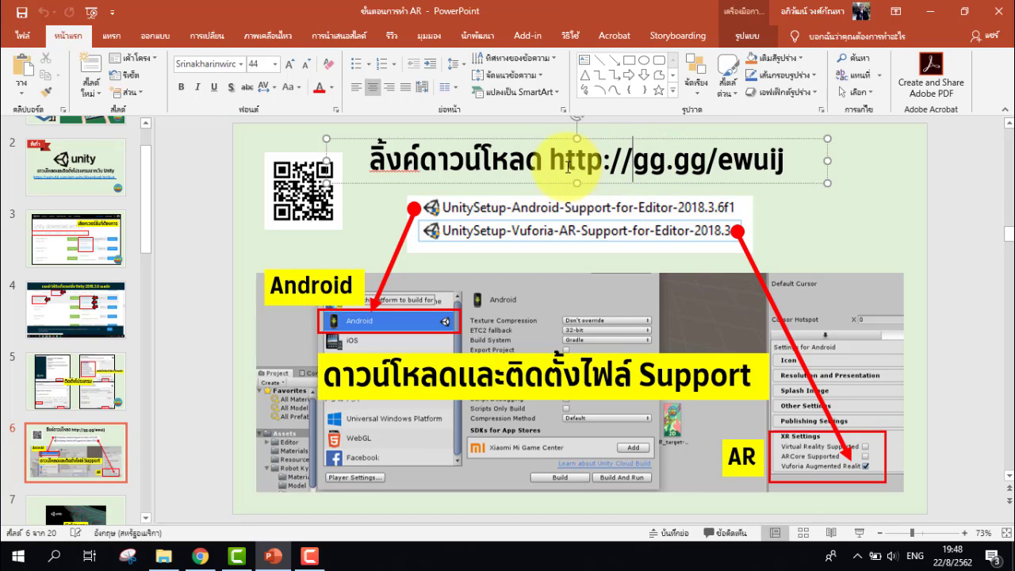
{"action": "left_click_drag", "start_coordinate": [552, 167], "coordinate": [779, 175]}
{"action": "key", "text": "ctrl+c"}
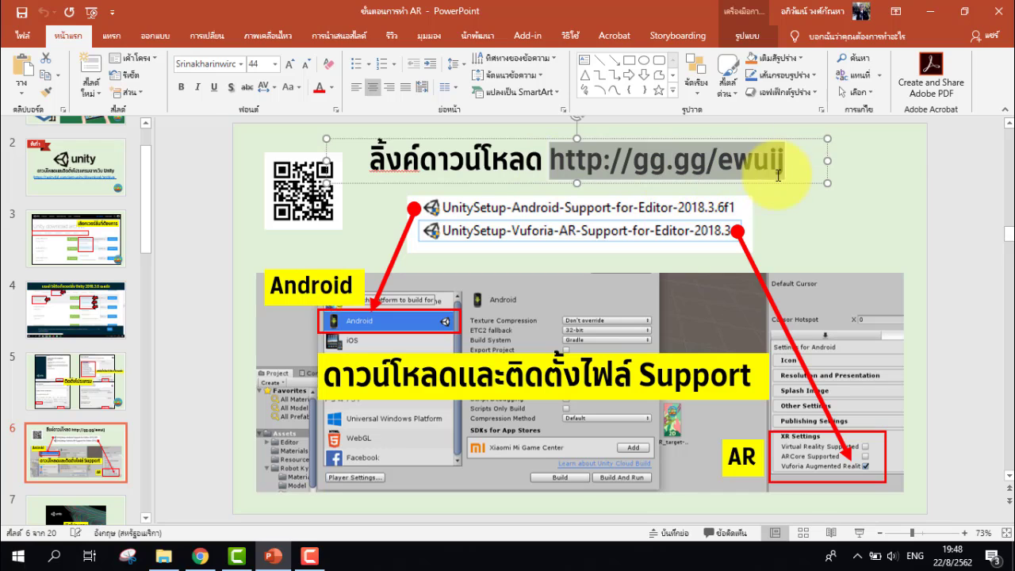
{"action": "left_click", "coordinate": [202, 555]}
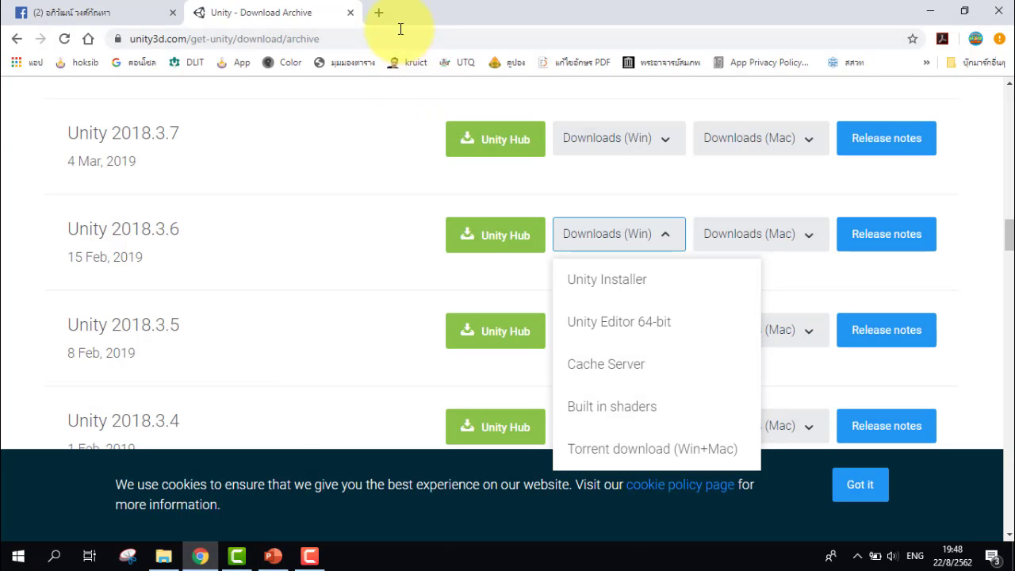
Open gg.gg/ewuij in a new tab to reach Android&Vuforia+AR Support.rar on Google Drive
{"action": "left_click", "coordinate": [379, 13]}
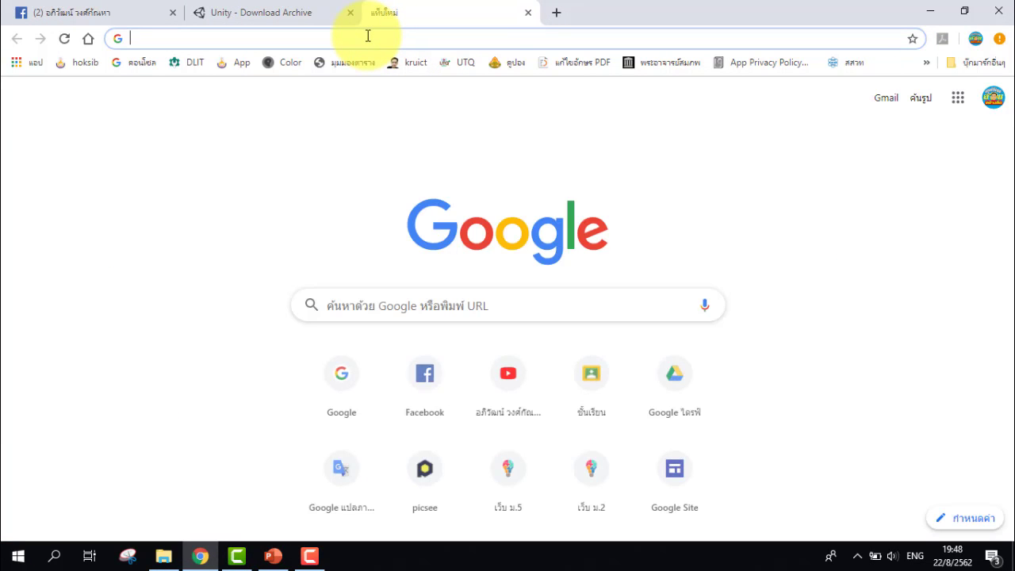
{"action": "key", "text": "ctrl+v"}
{"action": "key", "text": "Return"}
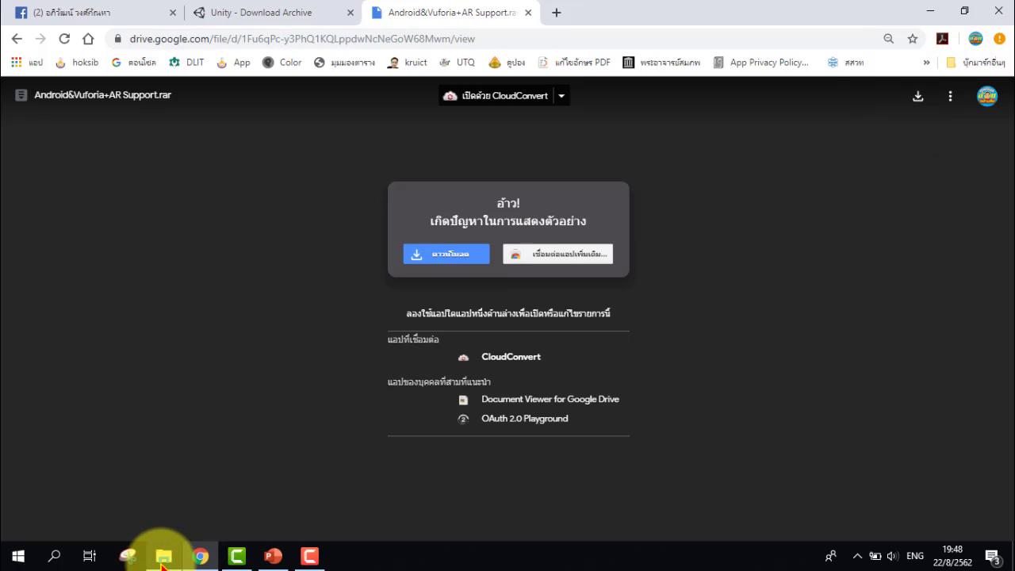
{"action": "left_click", "coordinate": [162, 555]}
Go from D:\UNITY into the 6.Vuforia folder holding the Android and Vuforia support installers
{"action": "left_click", "coordinate": [310, 140]}
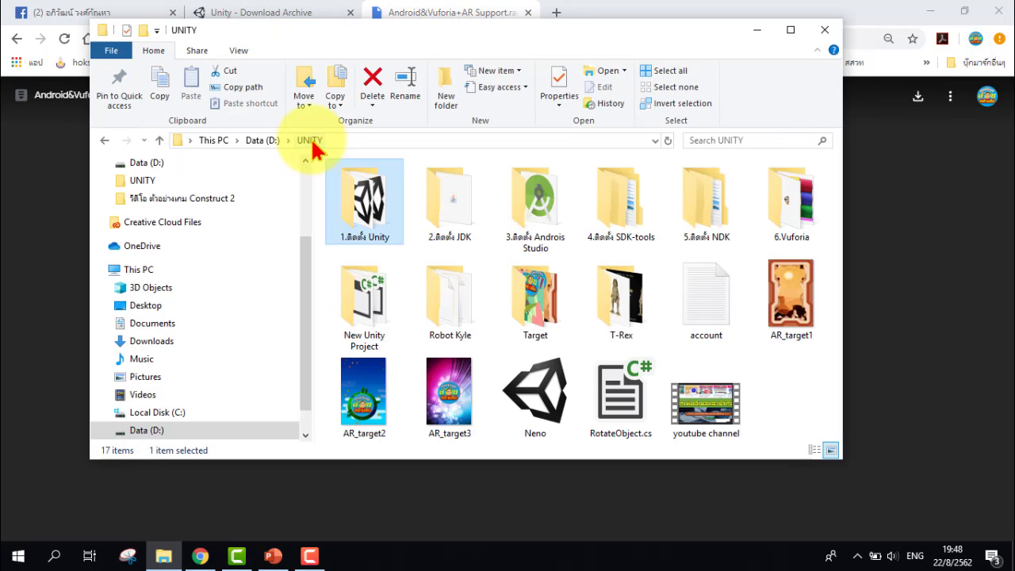
{"action": "double_click", "coordinate": [805, 221]}
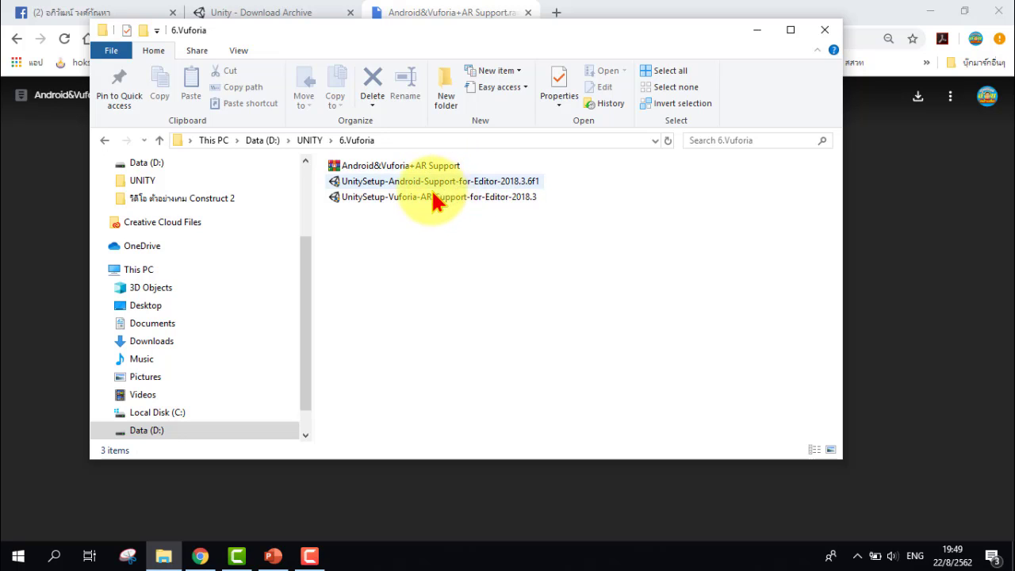
{"action": "mouse_move", "coordinate": [435, 197]}
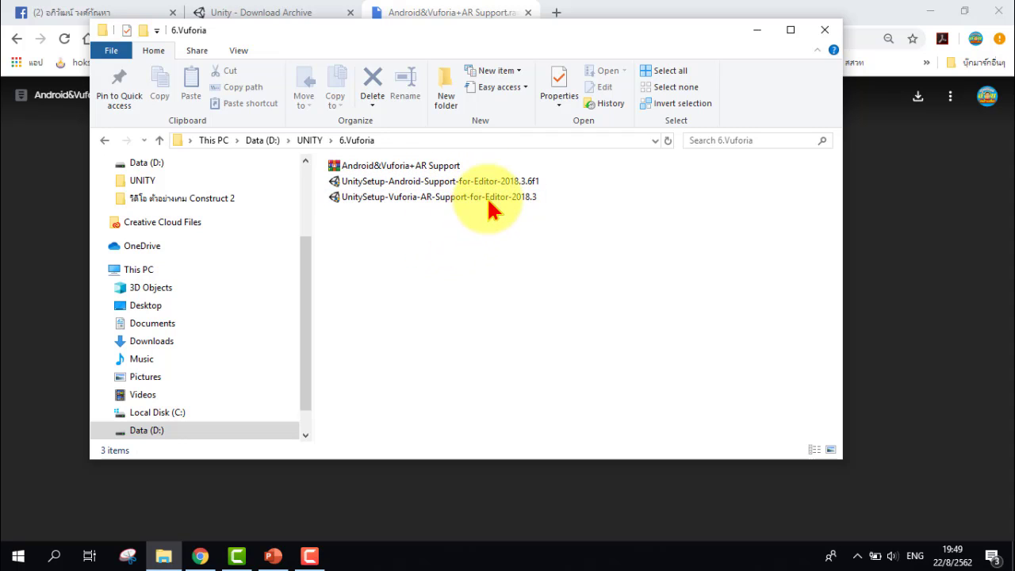
Review slides 7 to 10 on opening Unity, signing in, and starting a new project
{"action": "left_click", "coordinate": [279, 559]}
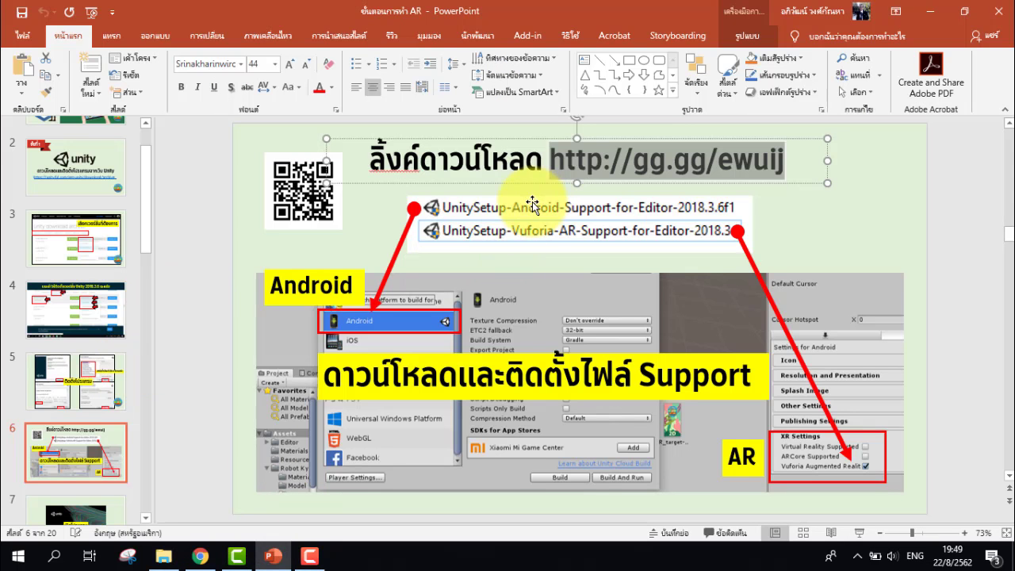
{"action": "scroll", "coordinate": [119, 452], "scroll_direction": "down", "scroll_amount": 3}
{"action": "left_click", "coordinate": [75, 399]}
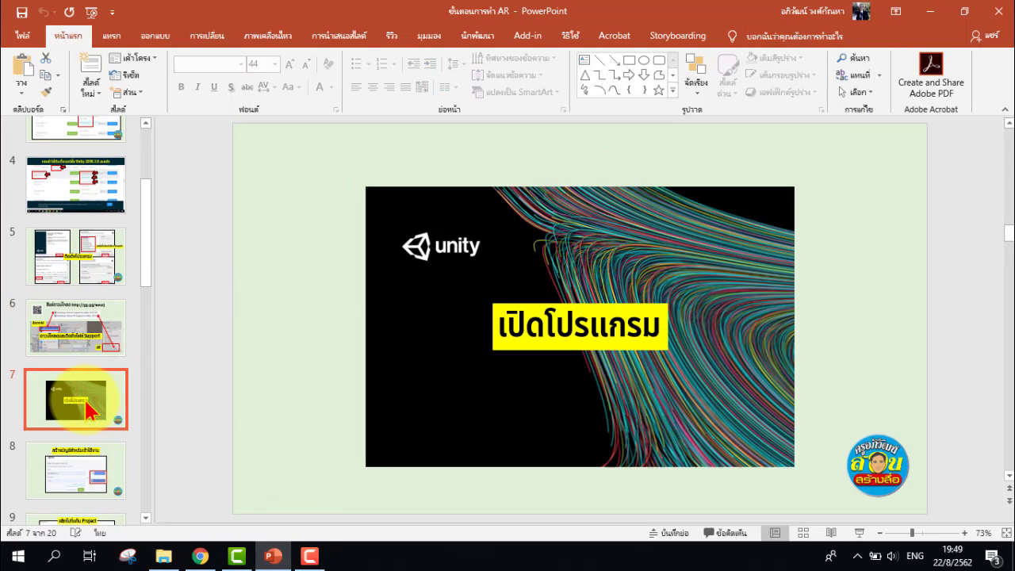
{"action": "left_click", "coordinate": [63, 480]}
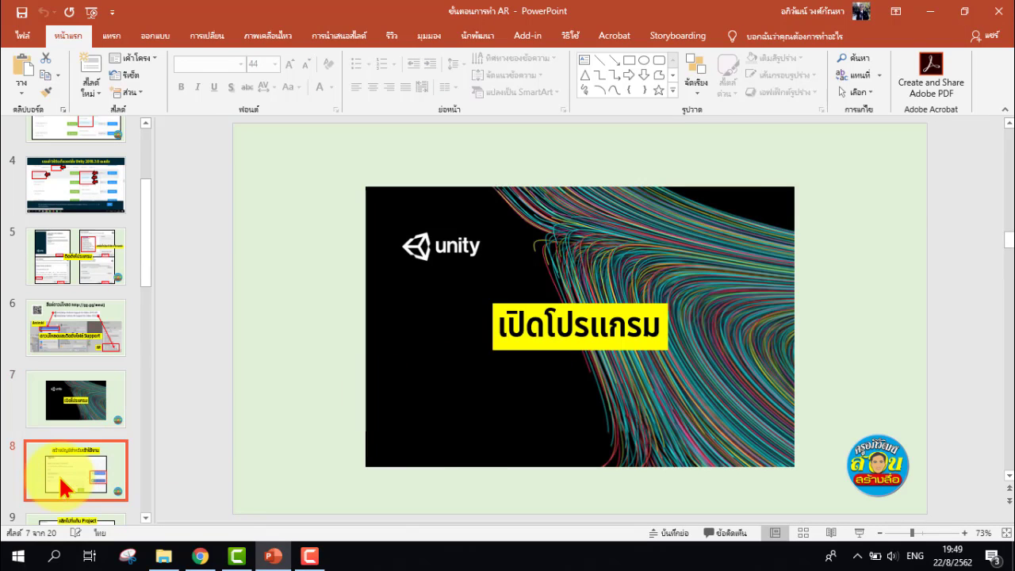
{"action": "scroll", "coordinate": [578, 326], "scroll_direction": "down", "scroll_amount": 1}
{"action": "scroll", "coordinate": [577, 326], "scroll_direction": "up", "scroll_amount": 1}
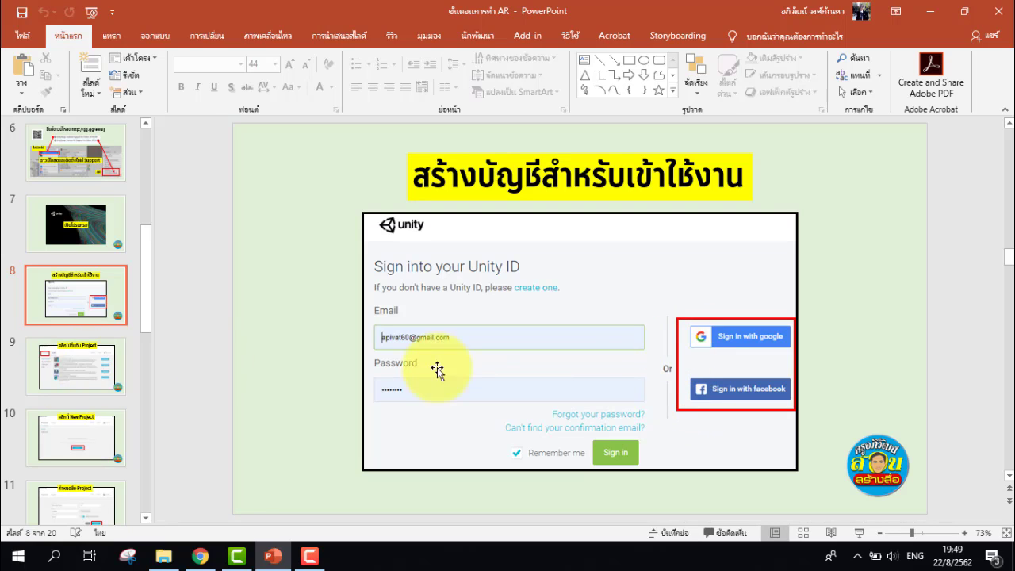
{"action": "left_click", "coordinate": [63, 370]}
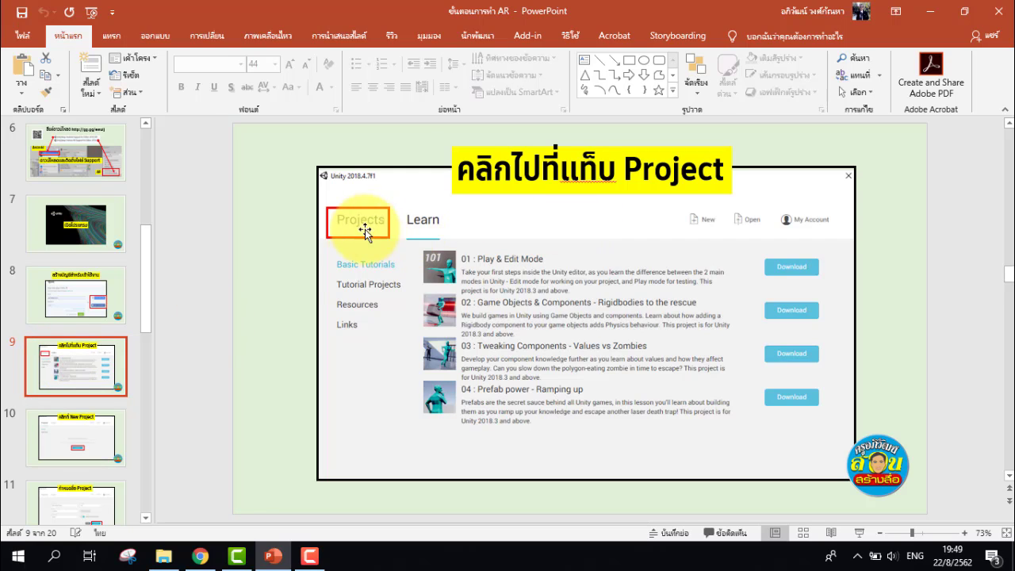
{"action": "left_click", "coordinate": [74, 443]}
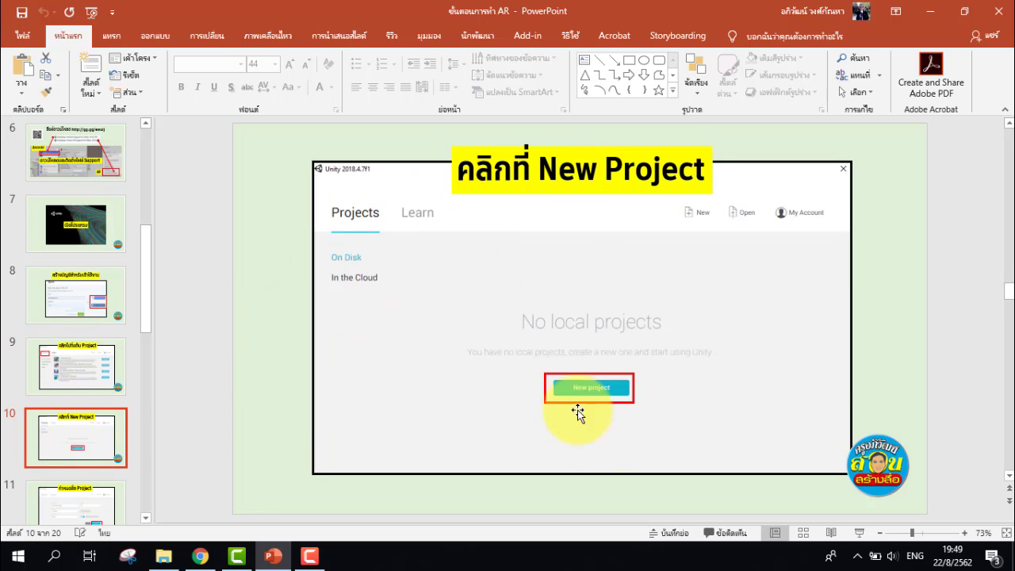
Review slides 11 to 14 on project naming and Vuforia registration, then minimize PowerPoint
{"action": "scroll", "coordinate": [71, 416], "scroll_direction": "down", "scroll_amount": 2}
{"action": "left_click", "coordinate": [74, 418]}
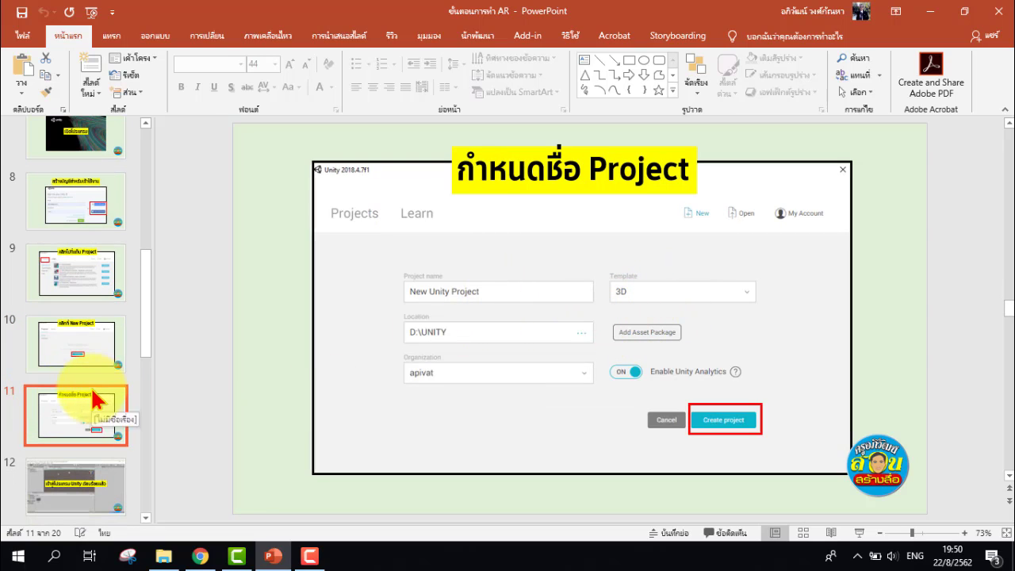
{"action": "scroll", "coordinate": [94, 399], "scroll_direction": "down", "scroll_amount": 2}
{"action": "scroll", "coordinate": [94, 413], "scroll_direction": "down", "scroll_amount": 2}
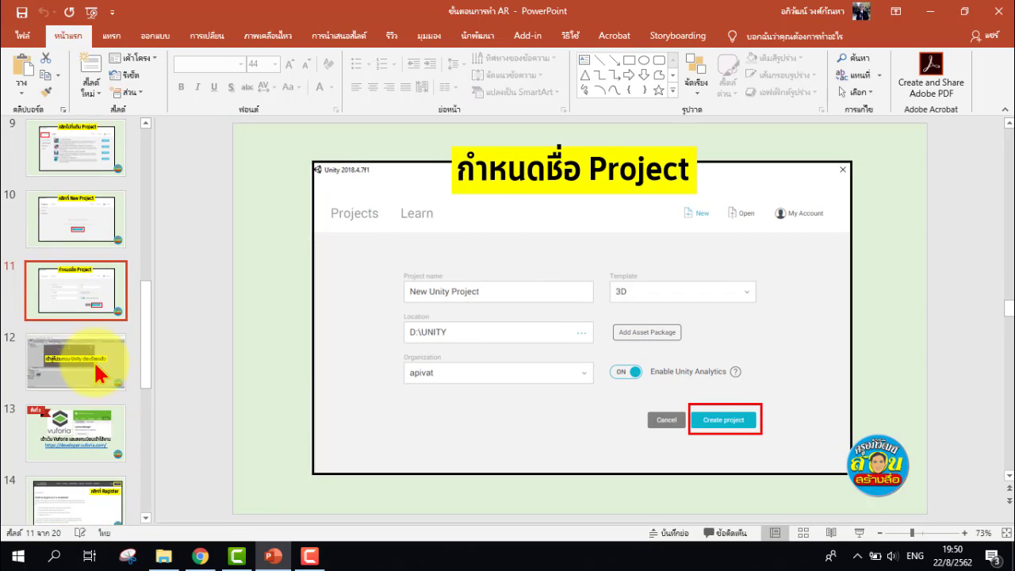
{"action": "left_click", "coordinate": [97, 368]}
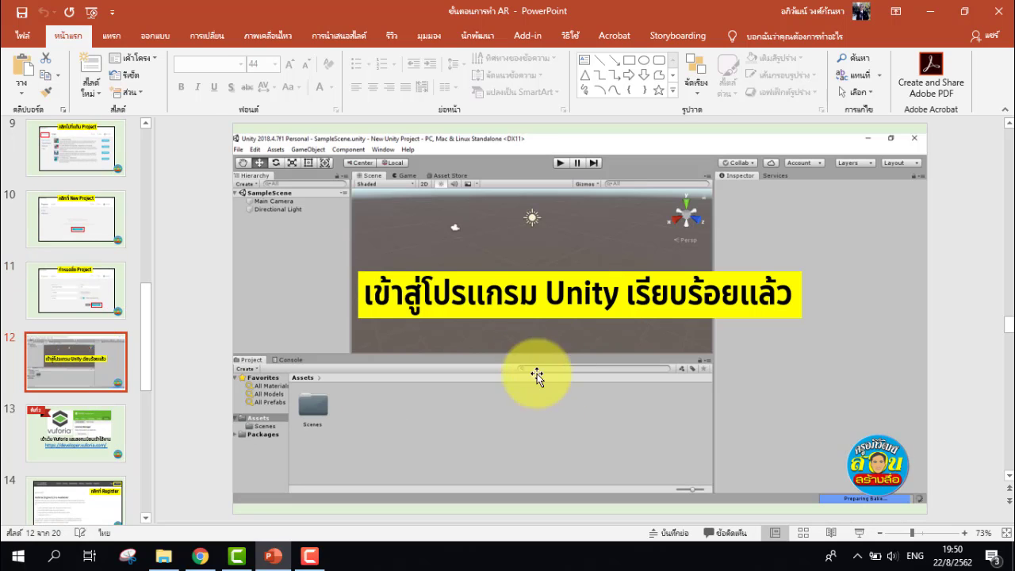
{"action": "left_click", "coordinate": [79, 432]}
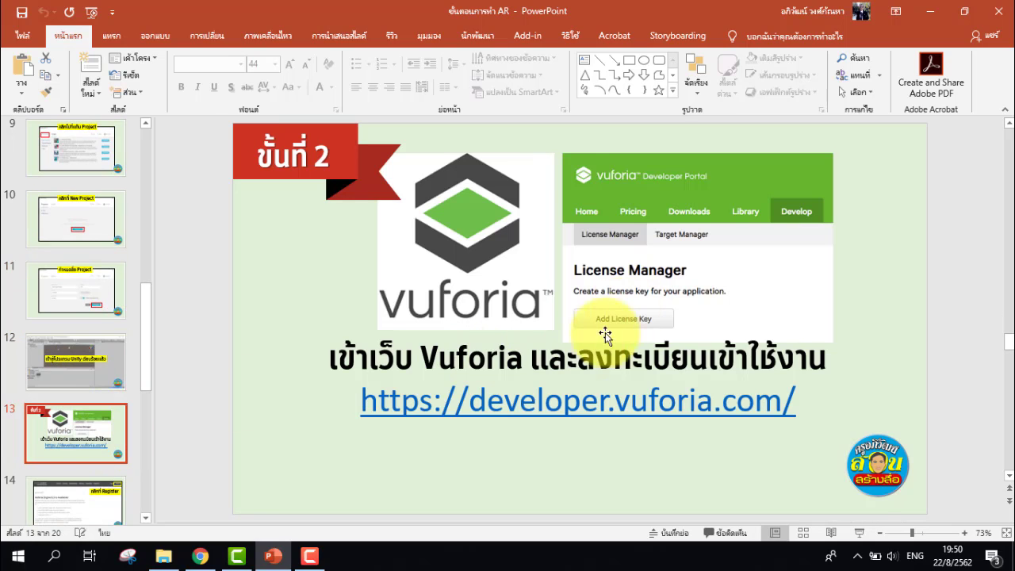
{"action": "key", "text": "Down"}
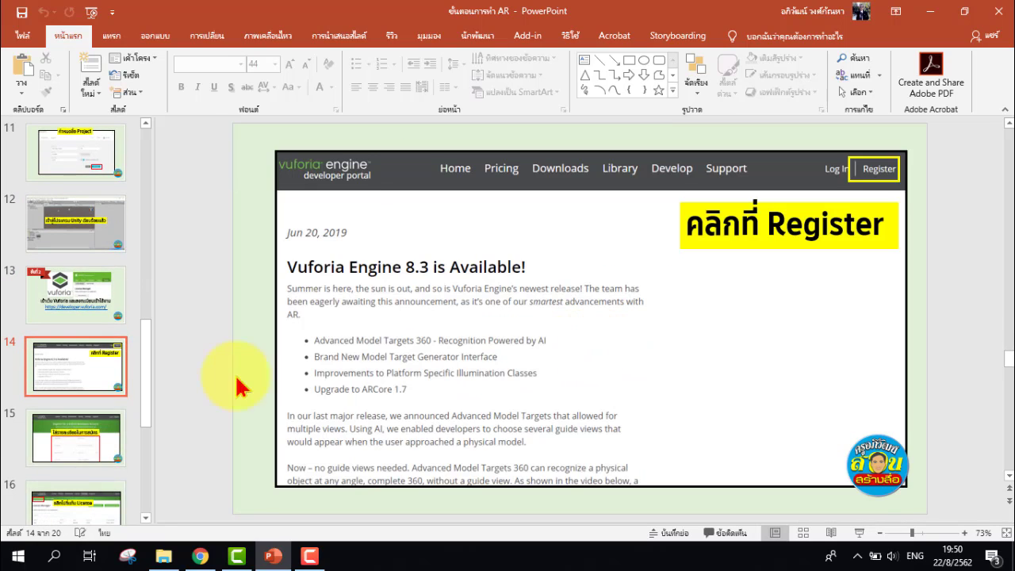
{"action": "scroll", "coordinate": [96, 317], "scroll_direction": "up", "scroll_amount": 1}
{"action": "left_click", "coordinate": [104, 316]}
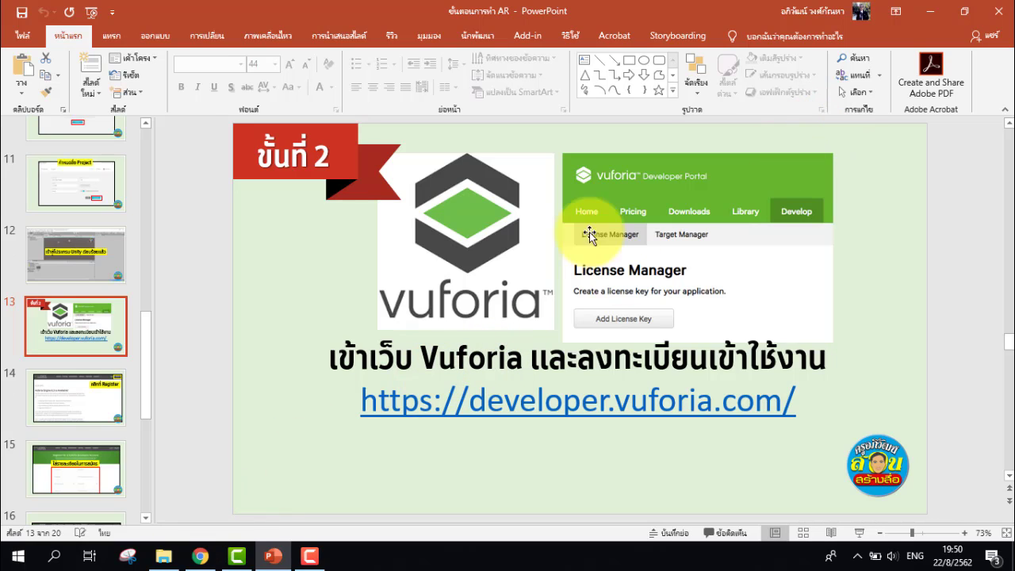
{"action": "left_click", "coordinate": [930, 11]}
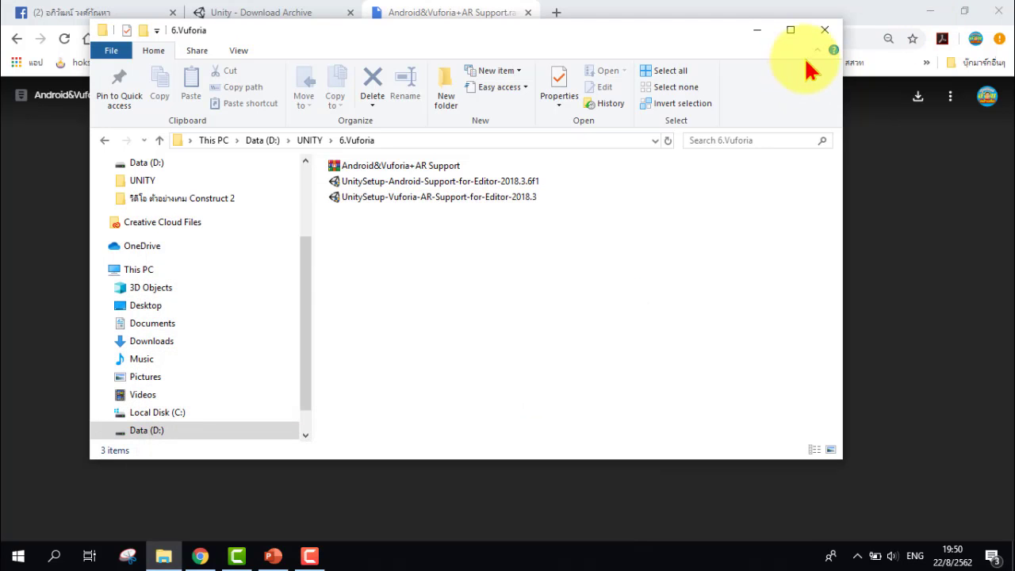
Clear the desktop, launch Unity 2018.3.6f1 from its shortcut, and bring PowerPoint back
{"action": "left_click", "coordinate": [758, 32]}
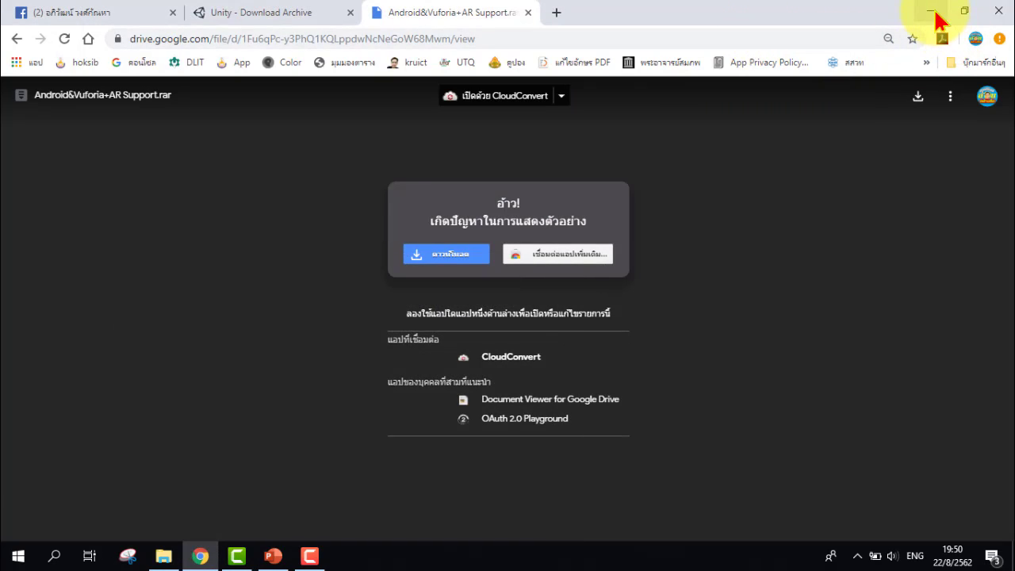
{"action": "left_click", "coordinate": [930, 11]}
{"action": "left_click", "coordinate": [382, 180]}
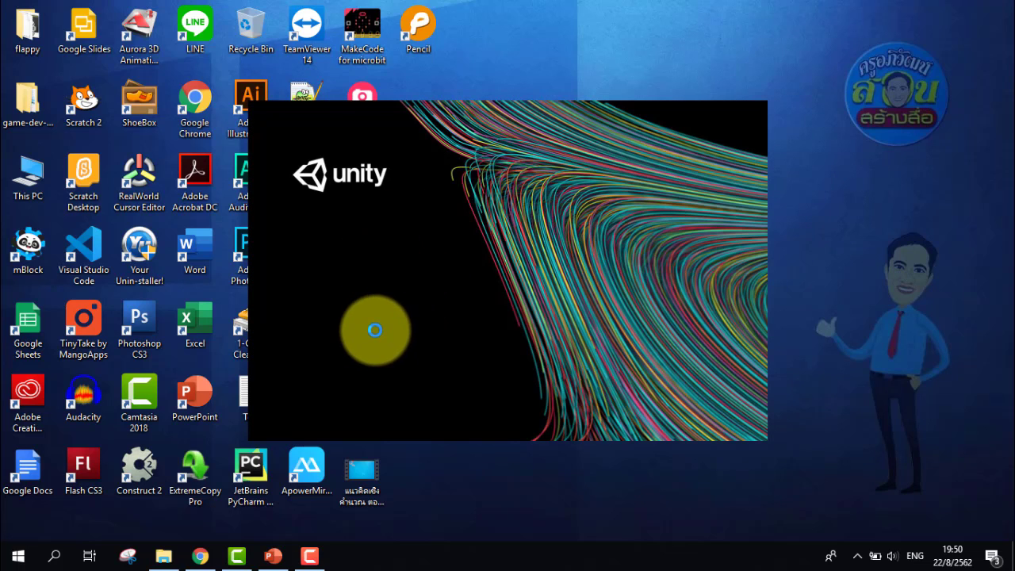
{"action": "left_click", "coordinate": [273, 557]}
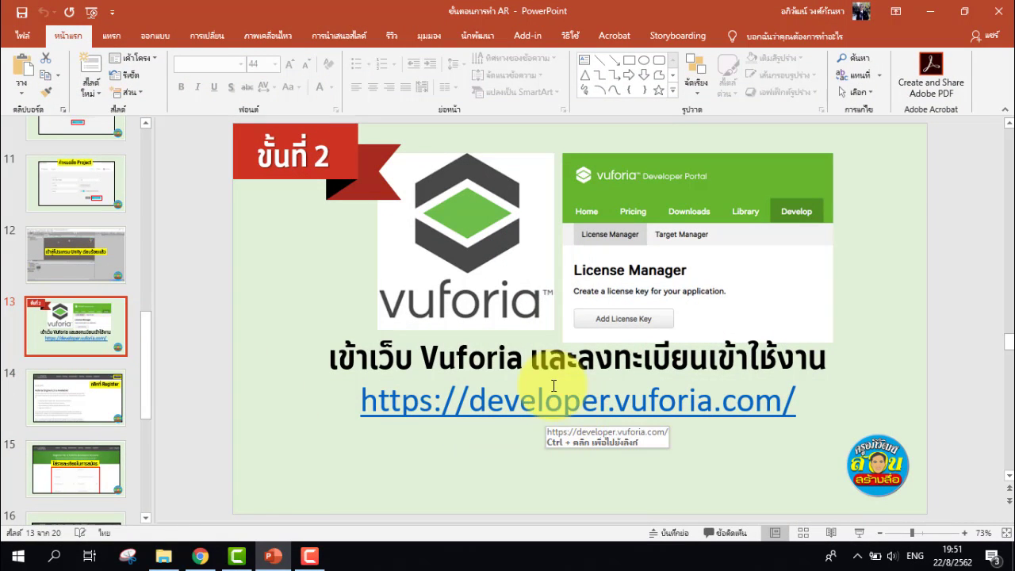
Review slides 14–17 on Vuforia registration and the Target Manager
{"action": "left_click", "coordinate": [86, 408]}
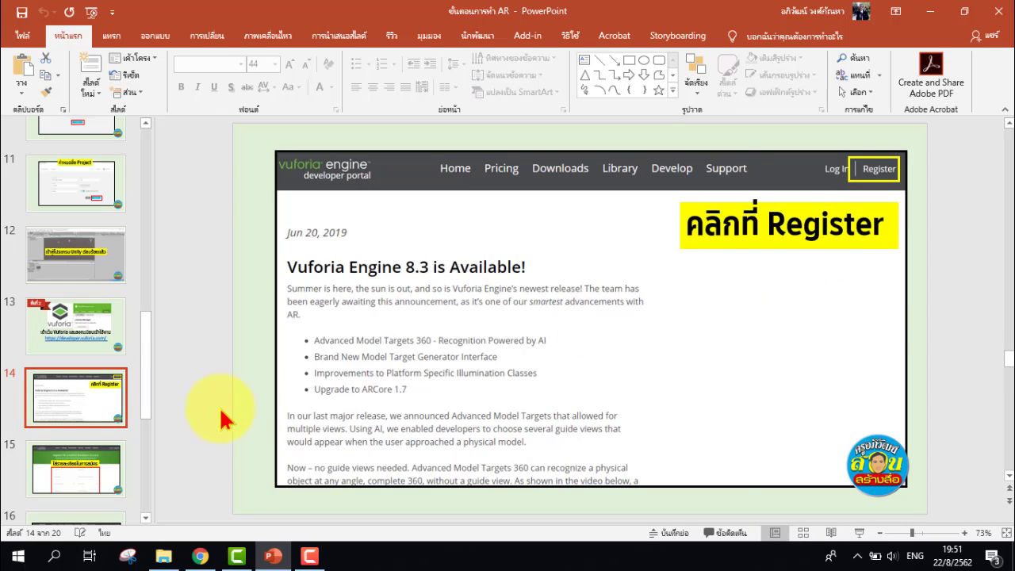
{"action": "left_click", "coordinate": [92, 466]}
{"action": "scroll", "coordinate": [558, 315], "scroll_direction": "down", "scroll_amount": 1}
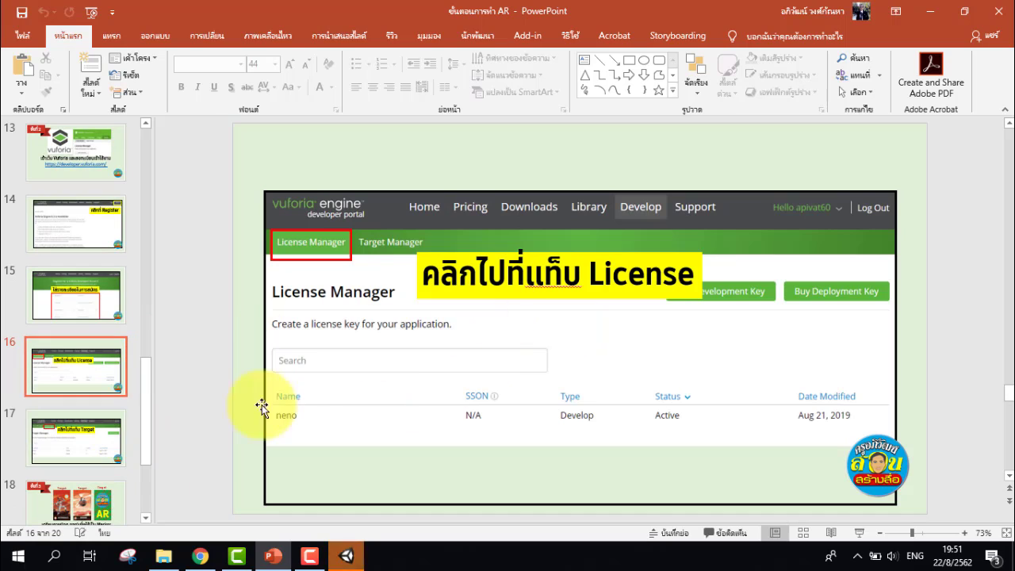
{"action": "left_click", "coordinate": [77, 436]}
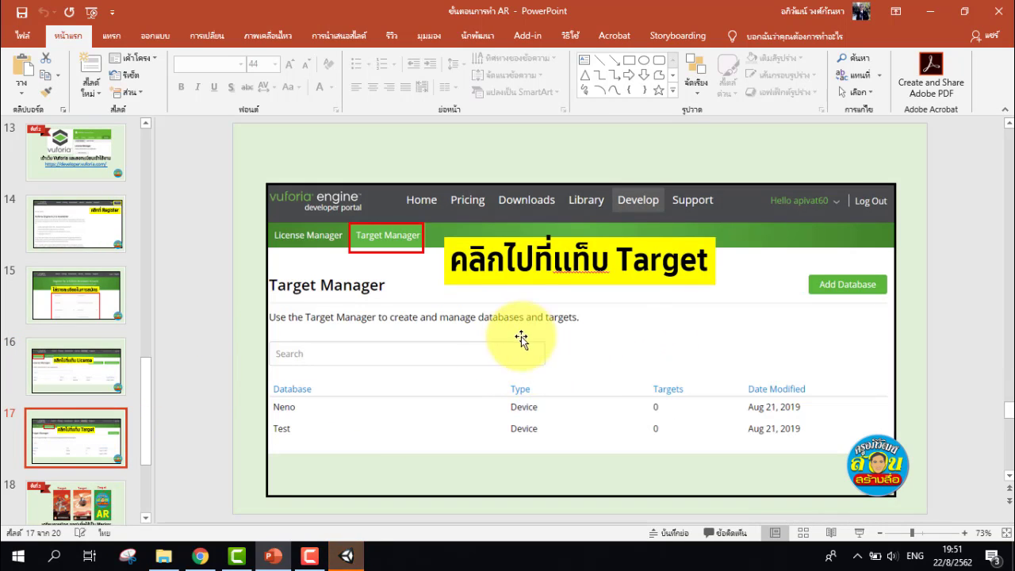
{"action": "scroll", "coordinate": [95, 396], "scroll_direction": "down", "scroll_amount": 2}
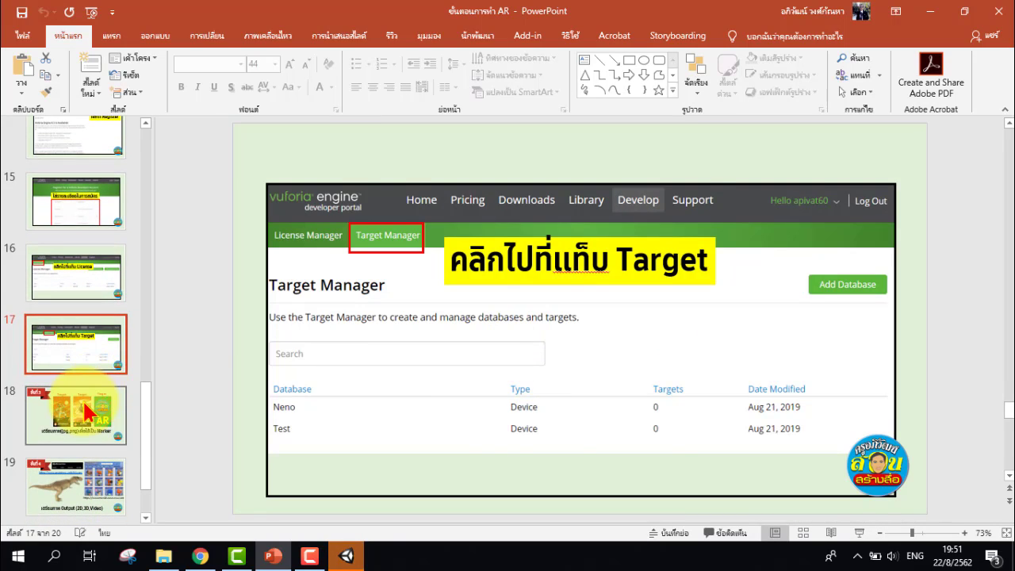
Review slides 18–19 on marker images and output models, then bring up Unity's Projects launcher
{"action": "left_click", "coordinate": [97, 397]}
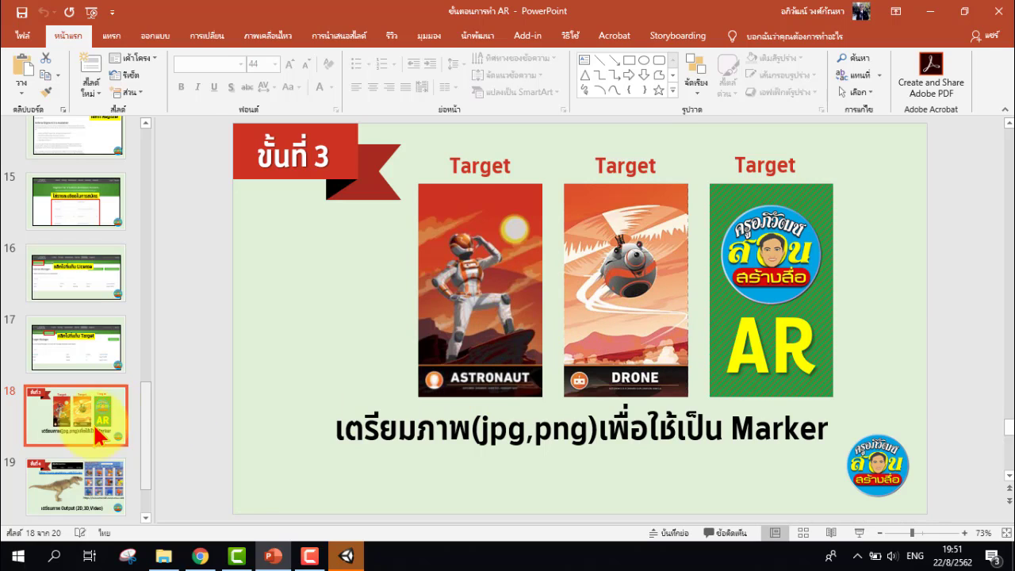
{"action": "scroll", "coordinate": [79, 340], "scroll_direction": "down", "scroll_amount": 2}
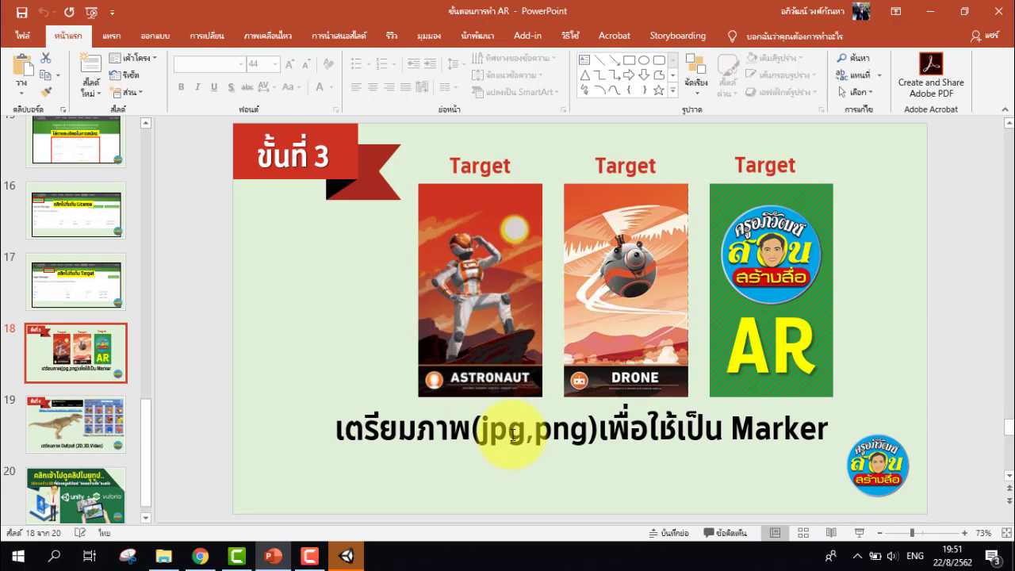
{"action": "left_click", "coordinate": [104, 417]}
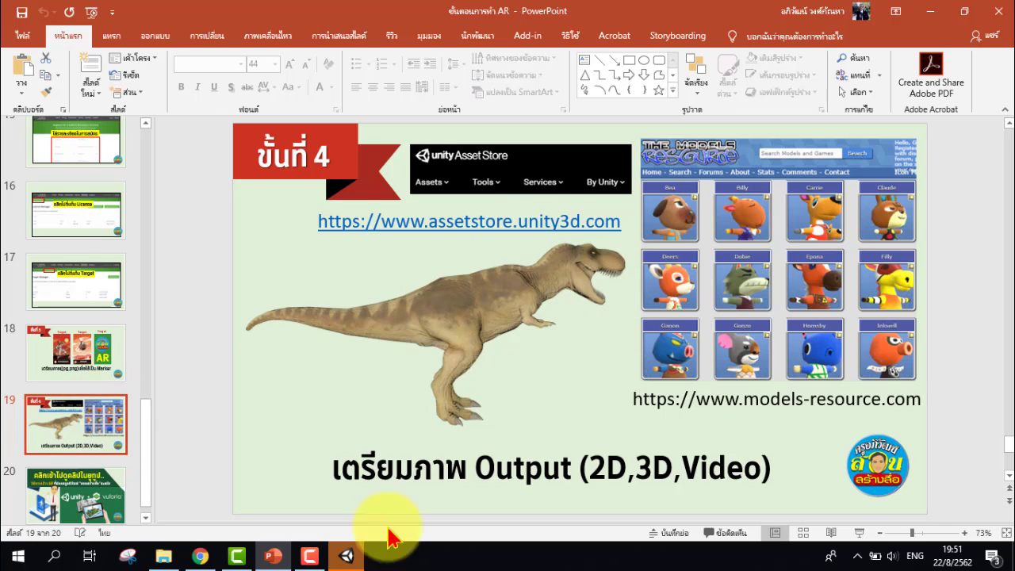
{"action": "left_click", "coordinate": [347, 556]}
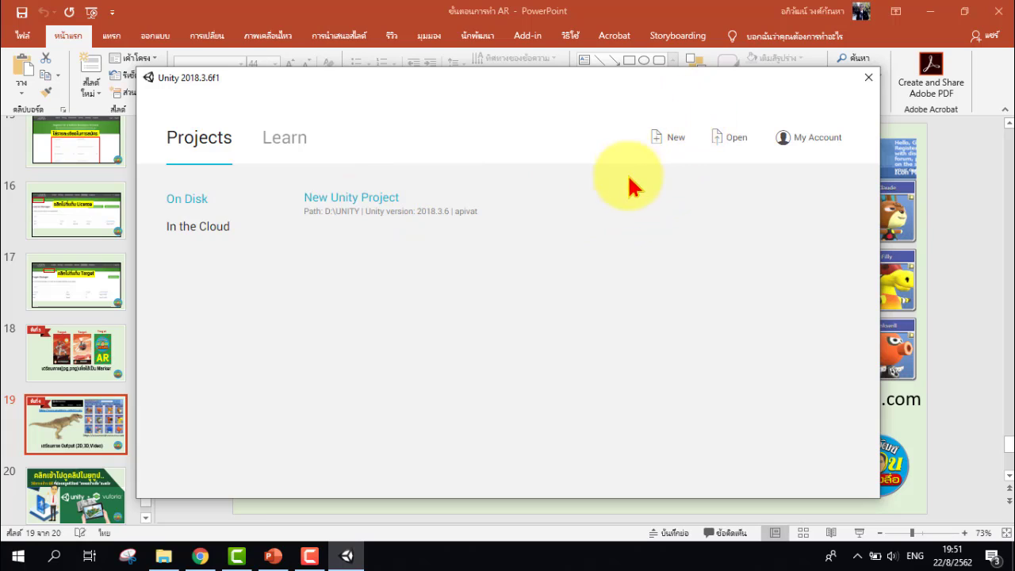
Start a new project named AppAR with the 3D template in D:\UNITY and create it
{"action": "left_click", "coordinate": [670, 141]}
{"action": "left_click", "coordinate": [325, 245]}
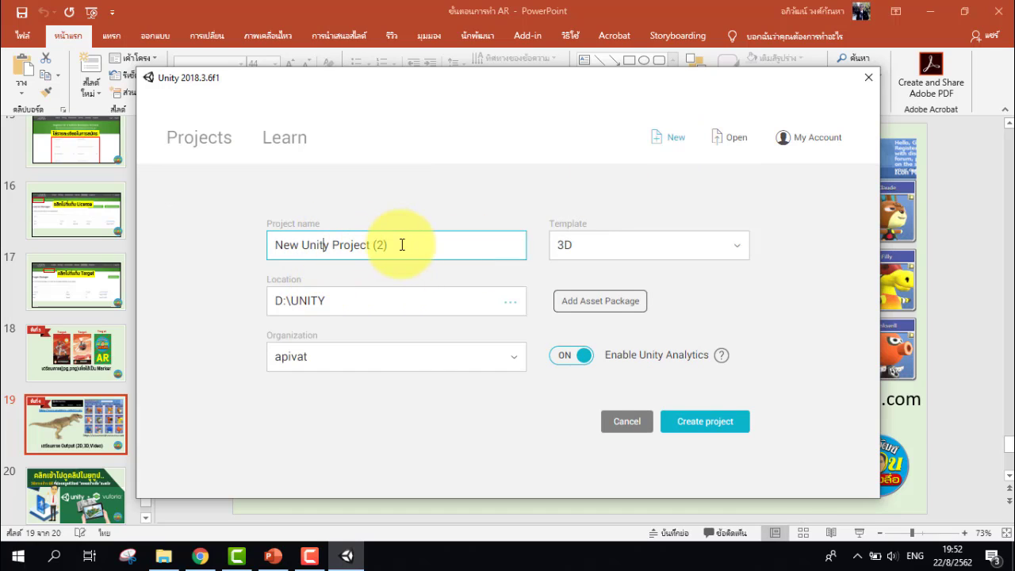
{"action": "left_click", "coordinate": [431, 248]}
{"action": "left_click_drag", "start_coordinate": [433, 247], "coordinate": [274, 245]}
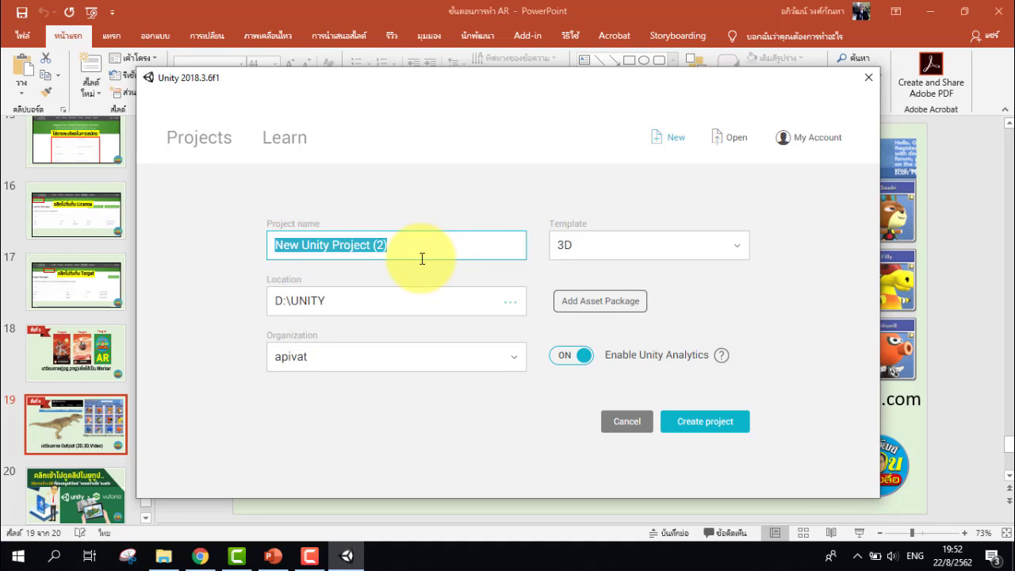
{"action": "type", "text": "AppAR"}
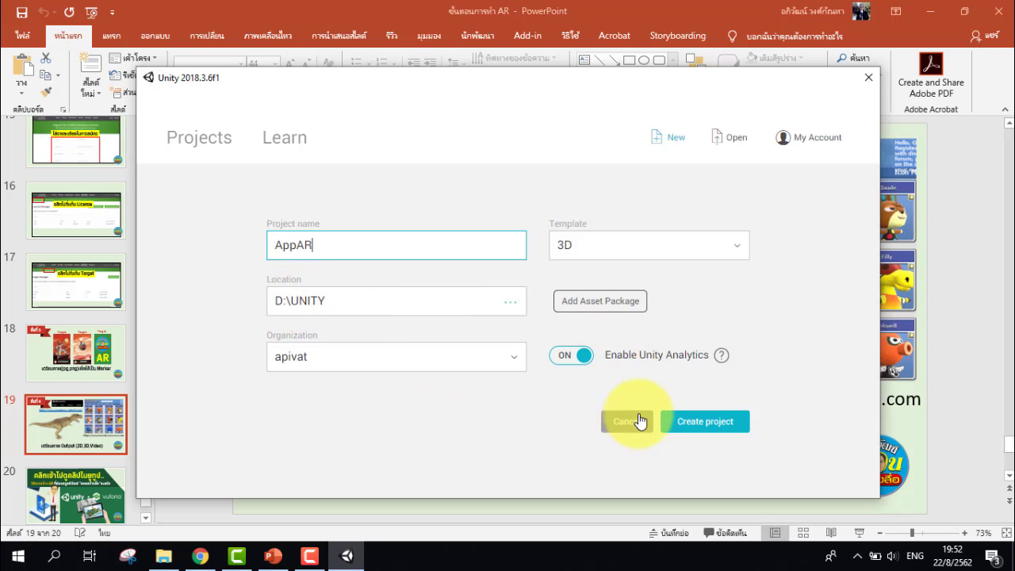
{"action": "left_click", "coordinate": [729, 432]}
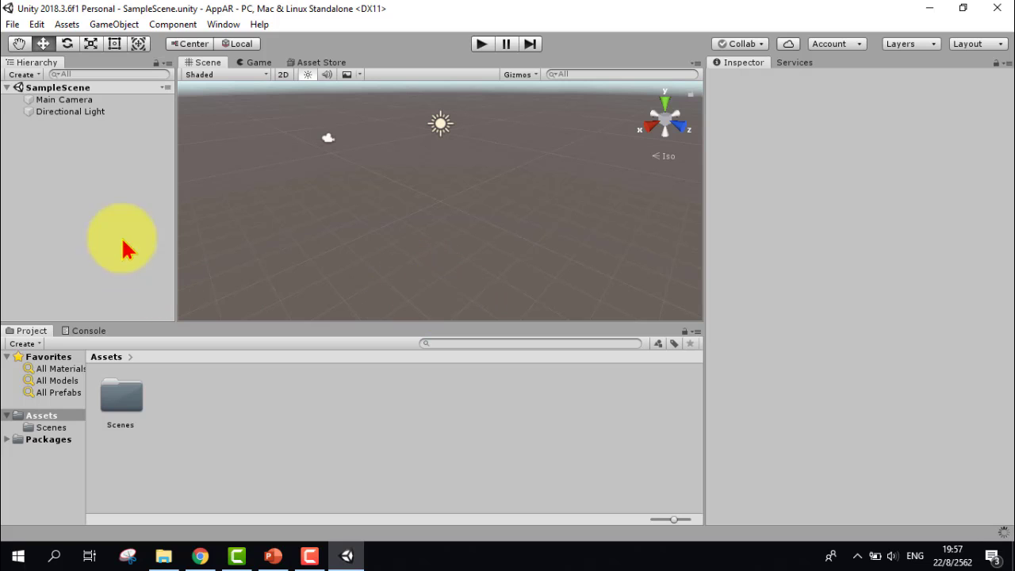
In File > Build Settings, select Android as the platform and tick Development Build
{"action": "left_click", "coordinate": [15, 27]}
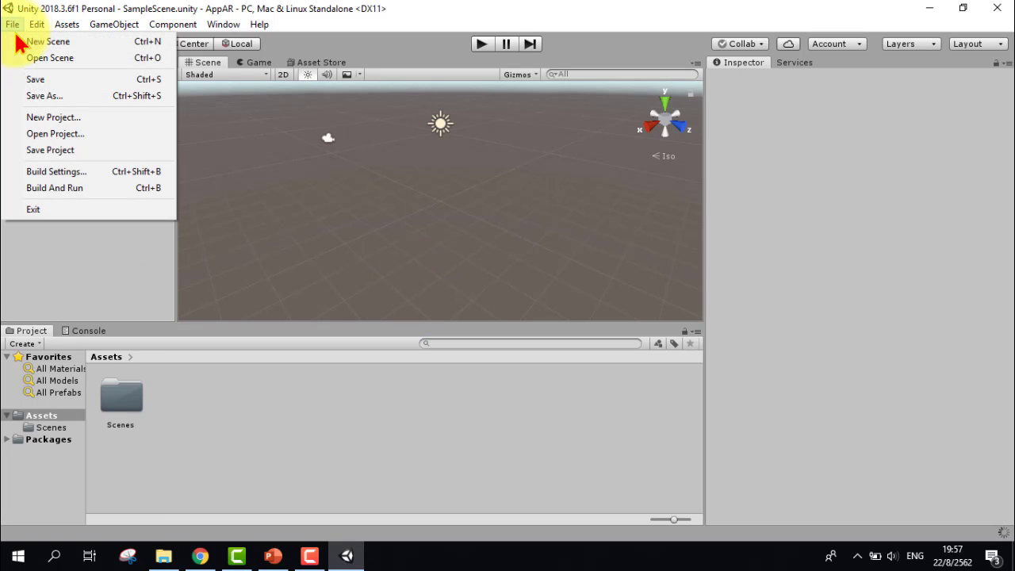
{"action": "left_click", "coordinate": [95, 181]}
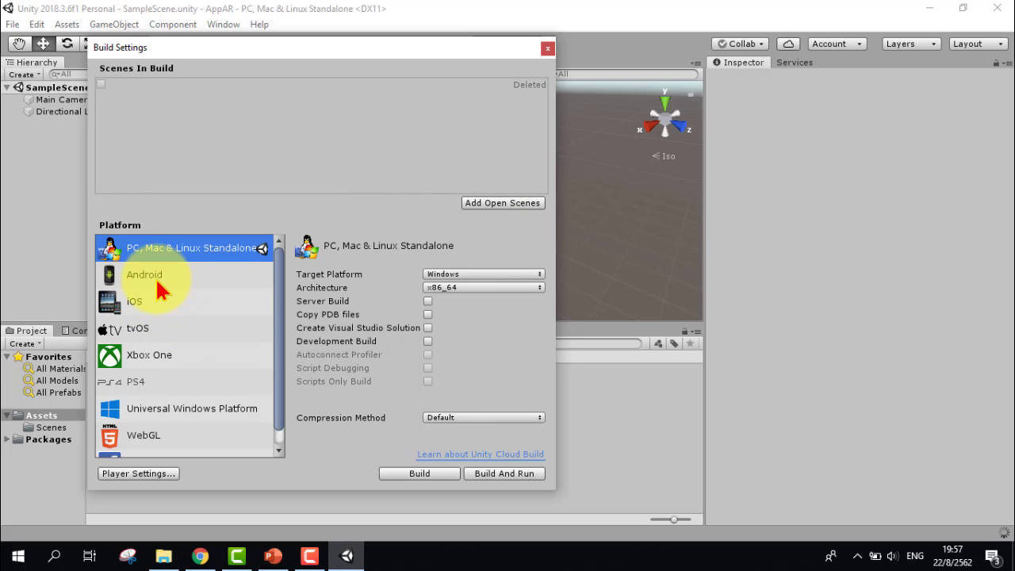
{"action": "left_click", "coordinate": [157, 279]}
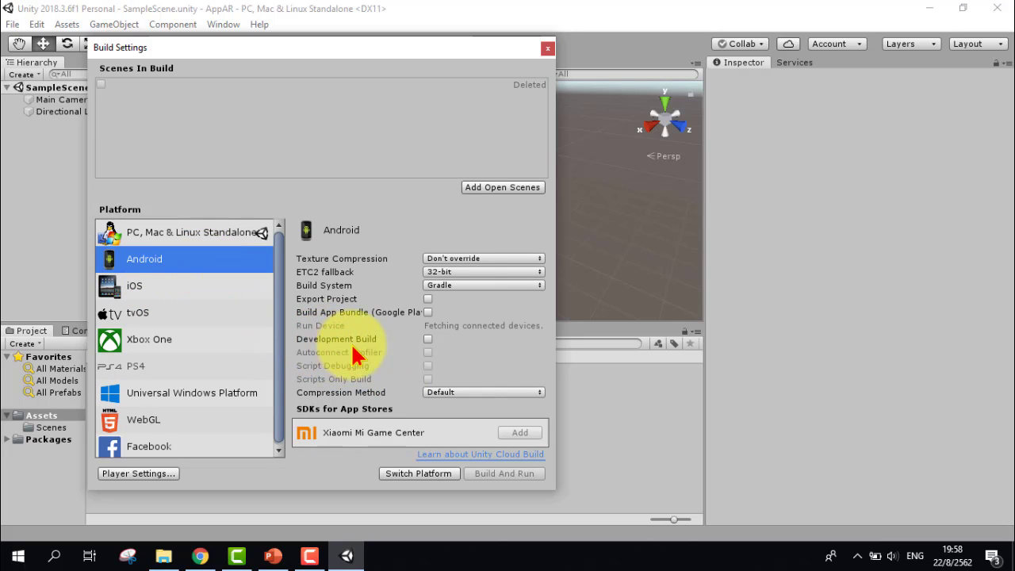
{"action": "left_click", "coordinate": [430, 341]}
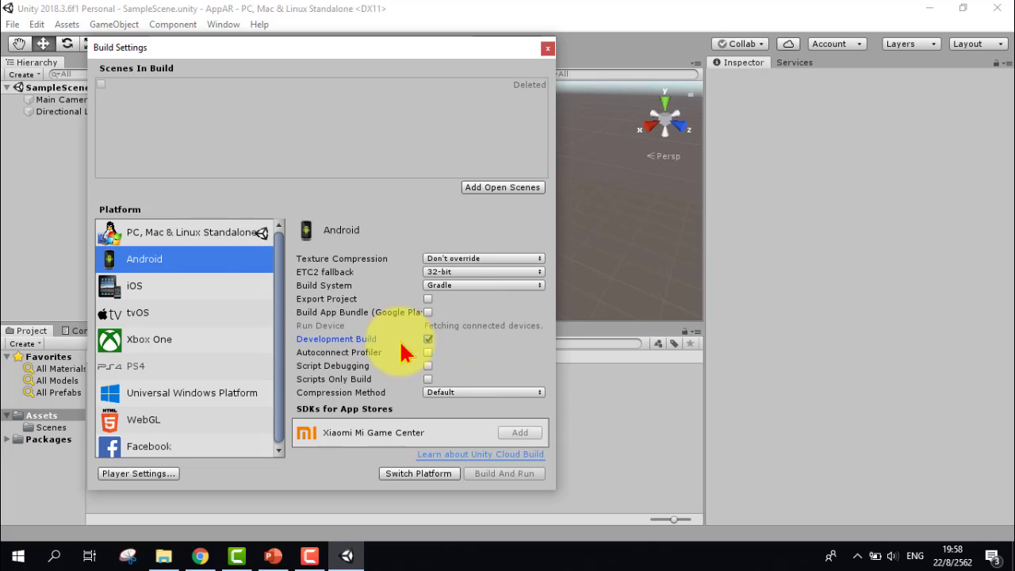
Tick Vuforia Augmented Reality Supported in Player Settings' XR Settings, then switch the platform to Android
{"action": "left_click", "coordinate": [155, 477]}
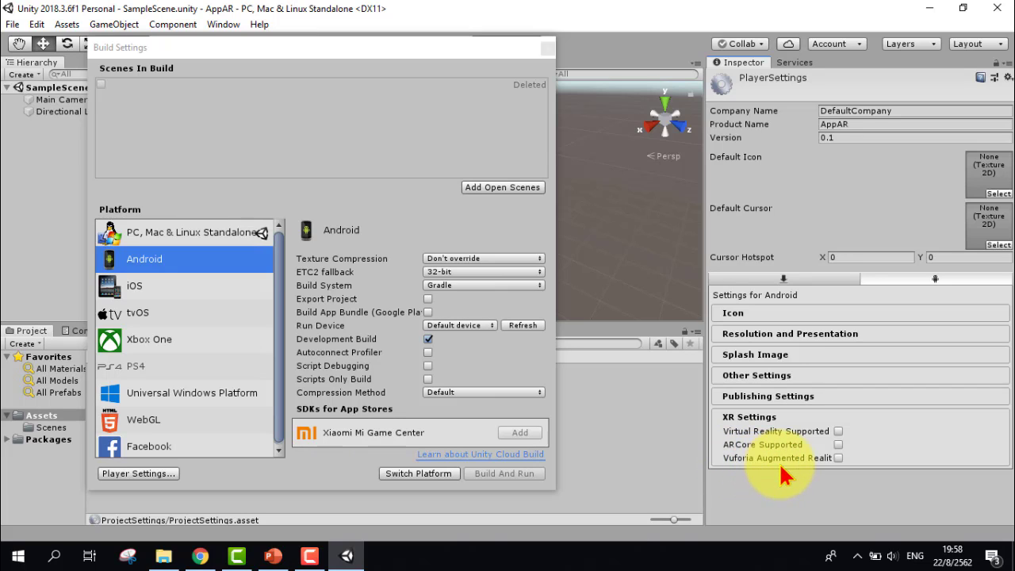
{"action": "left_click", "coordinate": [838, 458]}
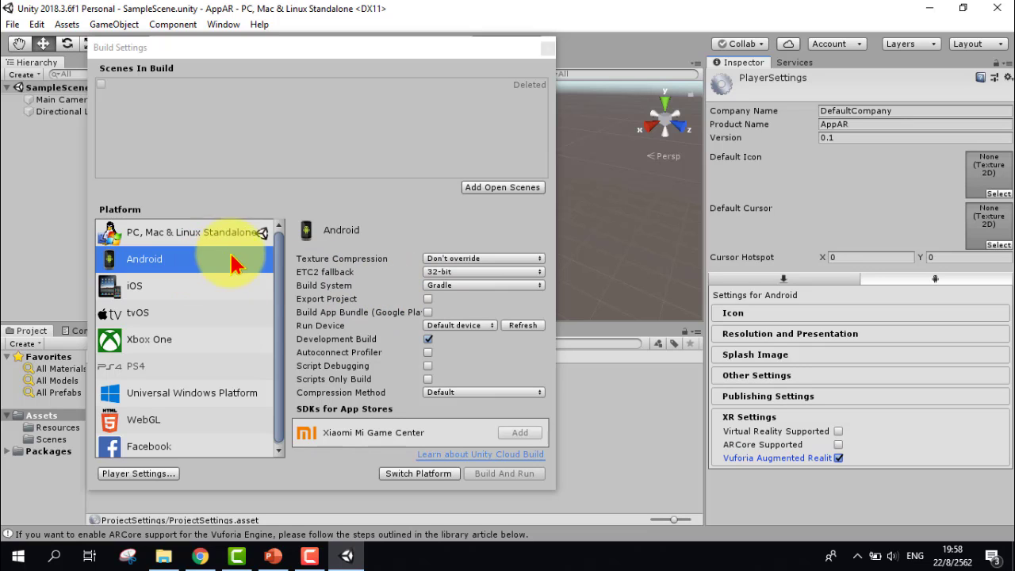
{"action": "left_click", "coordinate": [415, 476]}
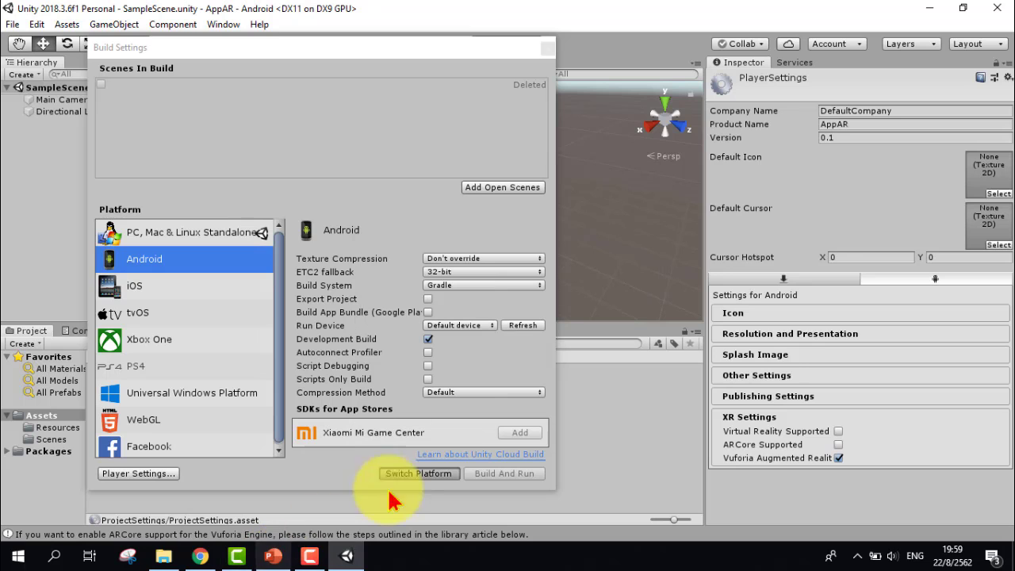
Go to PowerPoint slide 13, which holds the Vuforia website address
{"action": "left_click", "coordinate": [273, 556]}
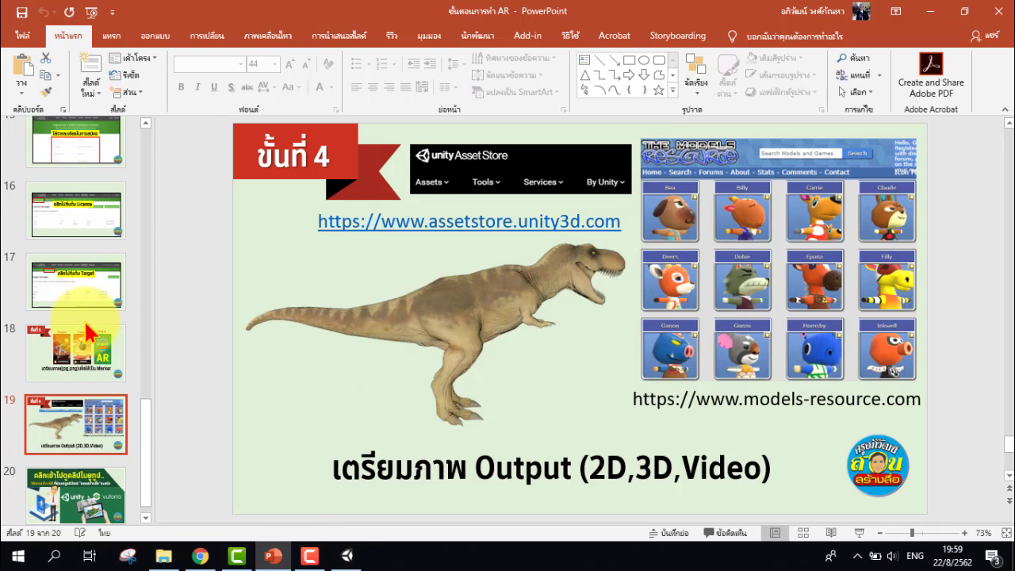
{"action": "scroll", "coordinate": [87, 249], "scroll_direction": "up", "scroll_amount": 1}
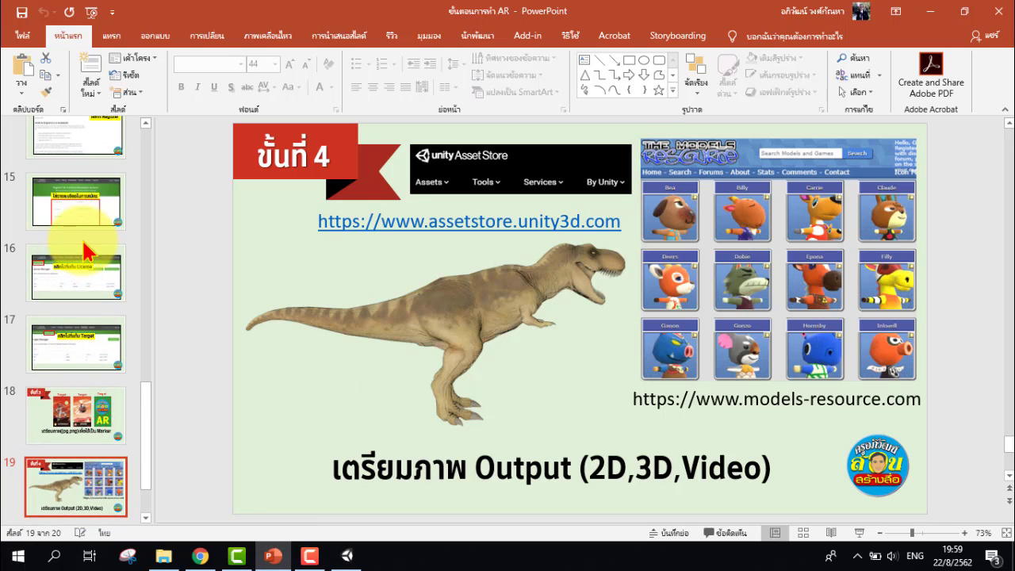
{"action": "scroll", "coordinate": [87, 250], "scroll_direction": "up", "scroll_amount": 1}
{"action": "scroll", "coordinate": [86, 252], "scroll_direction": "up", "scroll_amount": 1}
{"action": "left_click", "coordinate": [86, 252]}
{"action": "key", "text": "Up"}
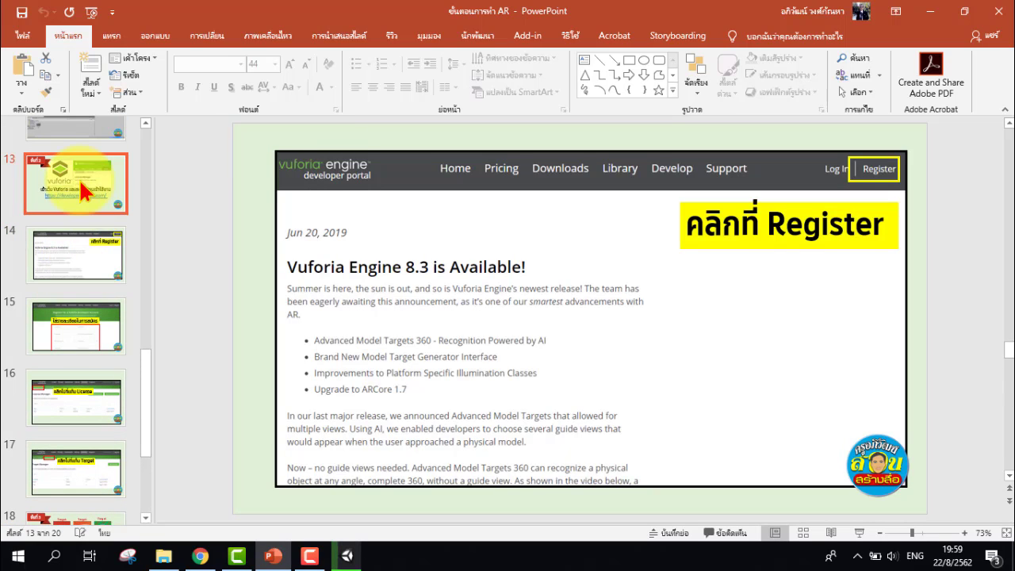
Select the developer.vuforia.com address and open a new blank Chrome tab
{"action": "left_click", "coordinate": [539, 409]}
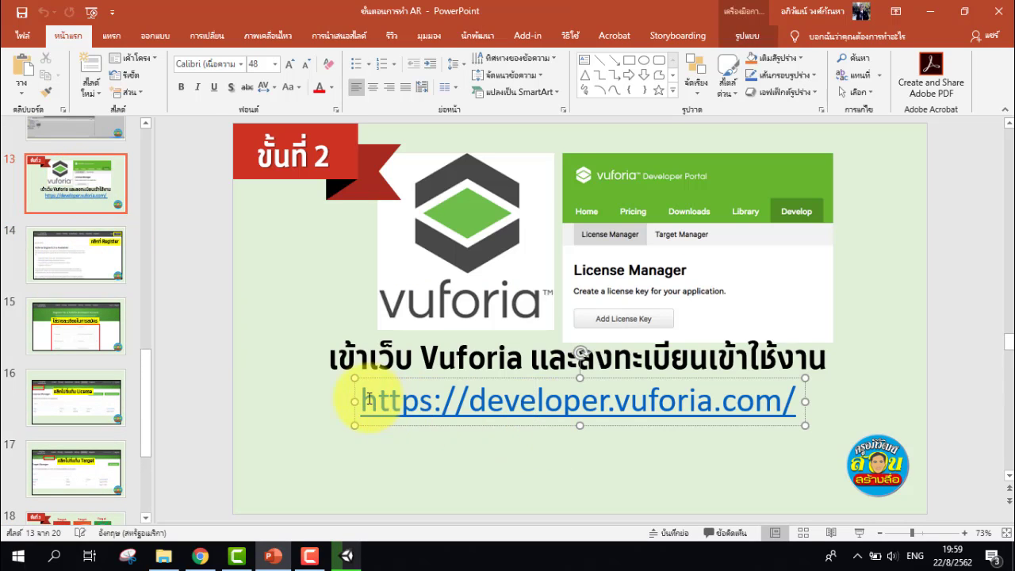
{"action": "left_click_drag", "start_coordinate": [363, 399], "coordinate": [764, 408]}
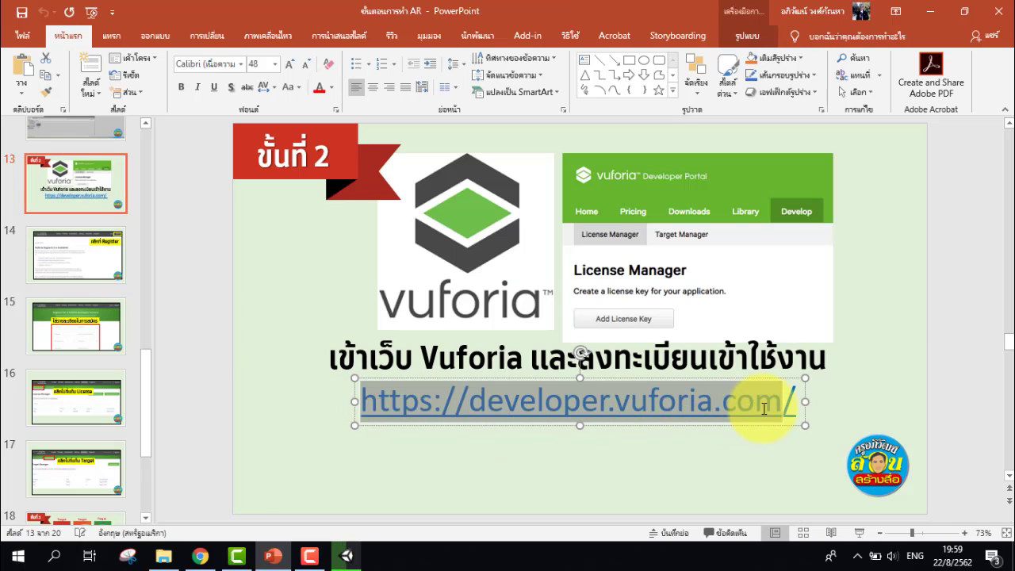
{"action": "left_click", "coordinate": [212, 560]}
{"action": "left_click", "coordinate": [557, 12]}
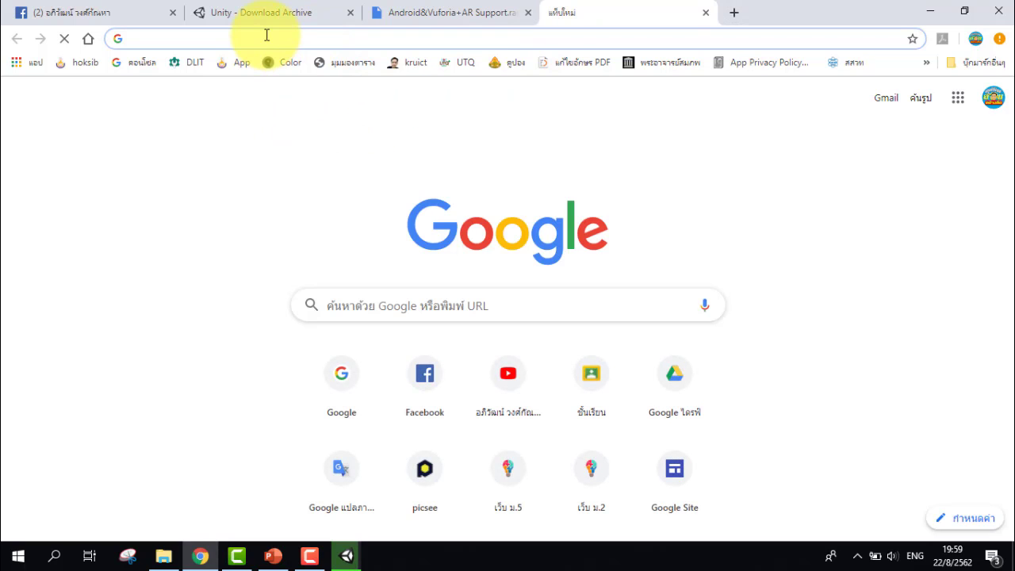
Paste the developer.vuforia.com address and open the portal's registration page
{"action": "key", "text": "ctrl+v"}
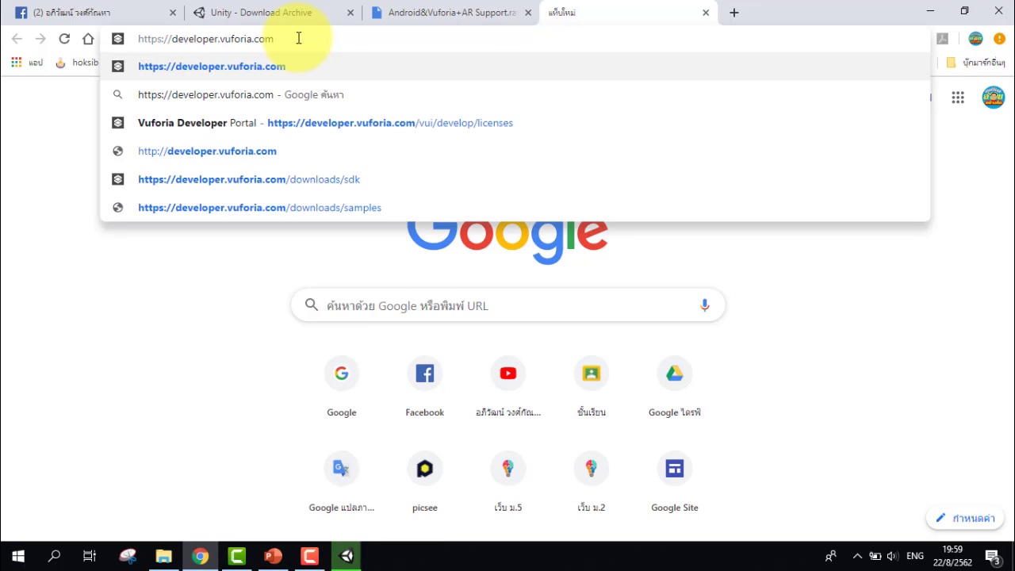
{"action": "key", "text": "Return"}
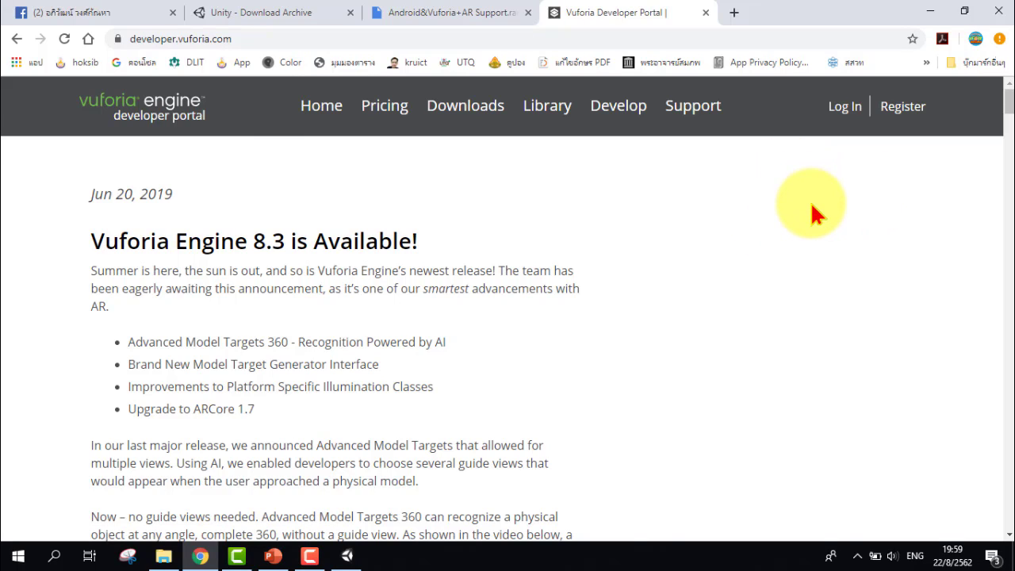
{"action": "left_click", "coordinate": [914, 115]}
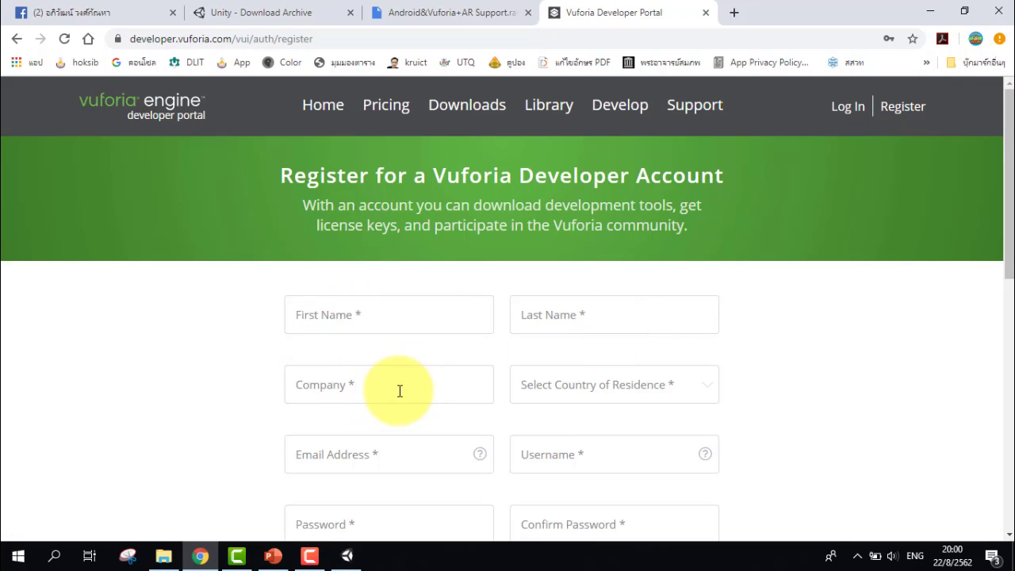
Look over the registration form, then log in to the existing developer account instead
{"action": "scroll", "coordinate": [433, 361], "scroll_direction": "down", "scroll_amount": 2}
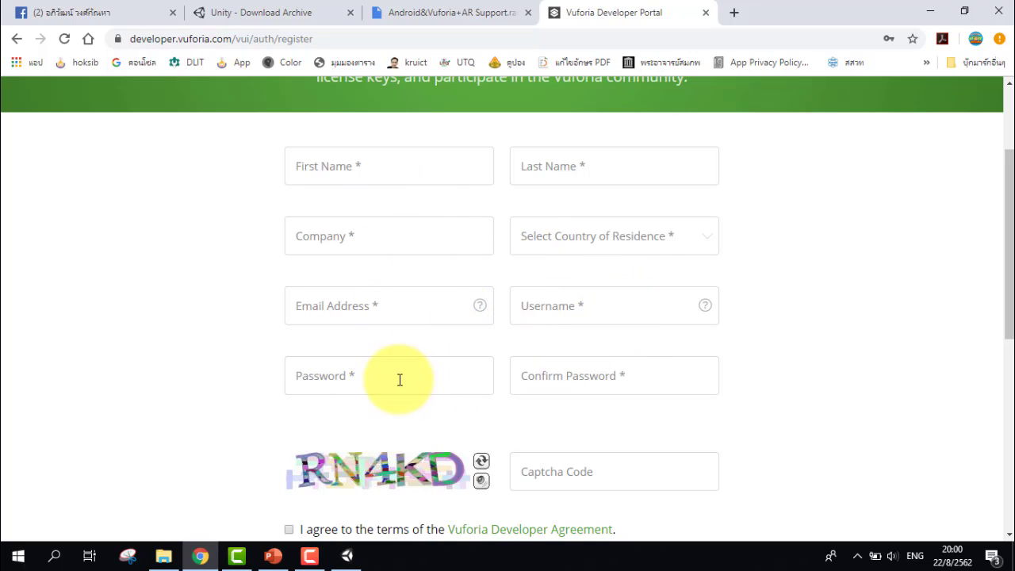
{"action": "scroll", "coordinate": [648, 381], "scroll_direction": "down", "scroll_amount": 1}
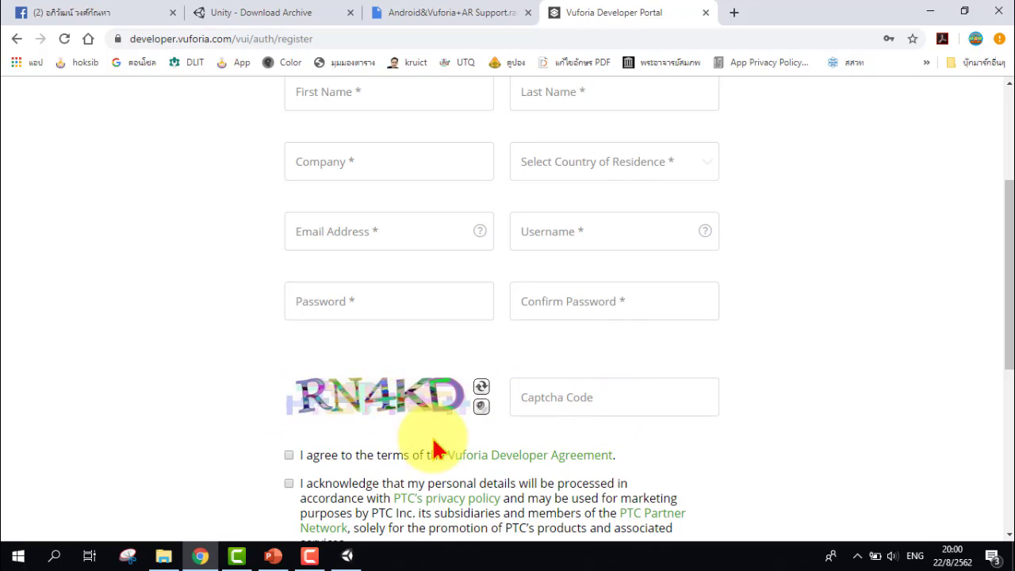
{"action": "scroll", "coordinate": [508, 420], "scroll_direction": "down", "scroll_amount": 4}
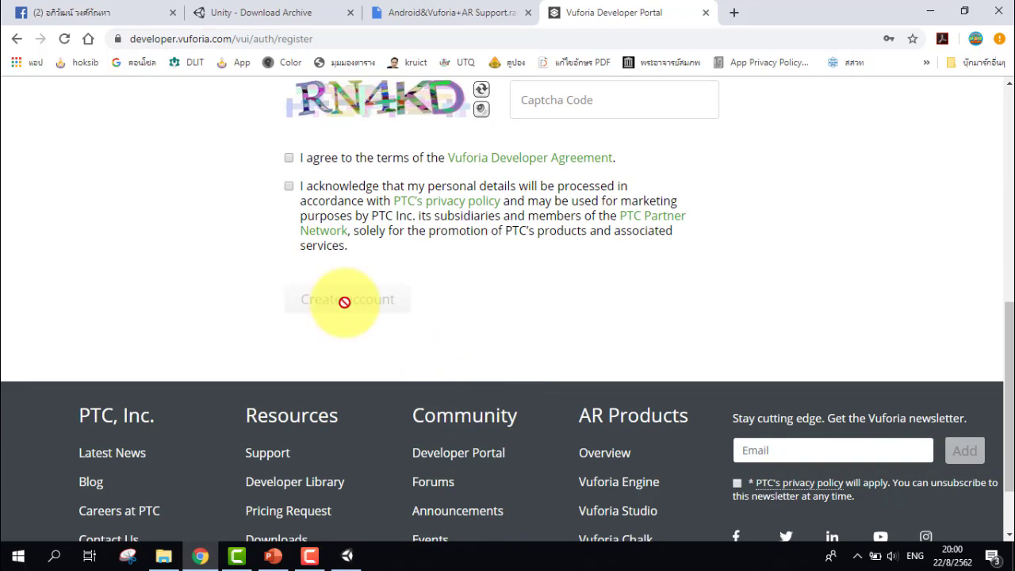
{"action": "scroll", "coordinate": [607, 312], "scroll_direction": "up", "scroll_amount": 5}
{"action": "scroll", "coordinate": [608, 306], "scroll_direction": "up", "scroll_amount": 2}
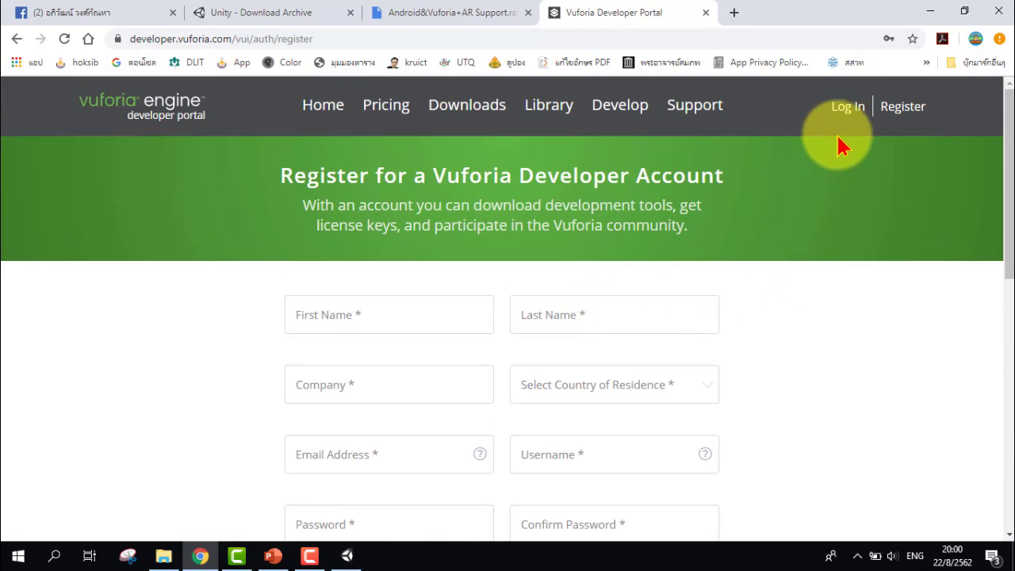
{"action": "left_click", "coordinate": [848, 107]}
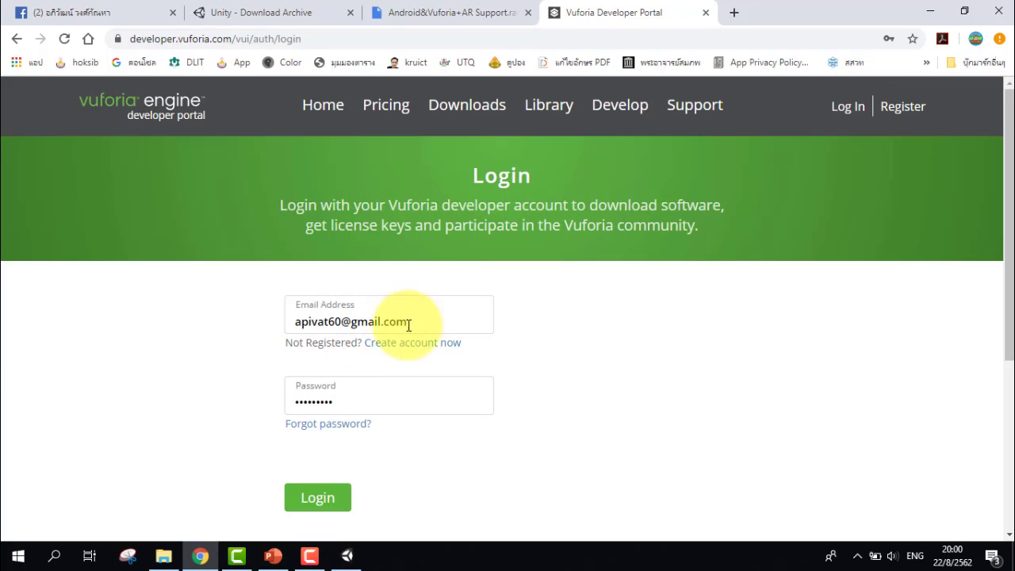
{"action": "left_click", "coordinate": [333, 498]}
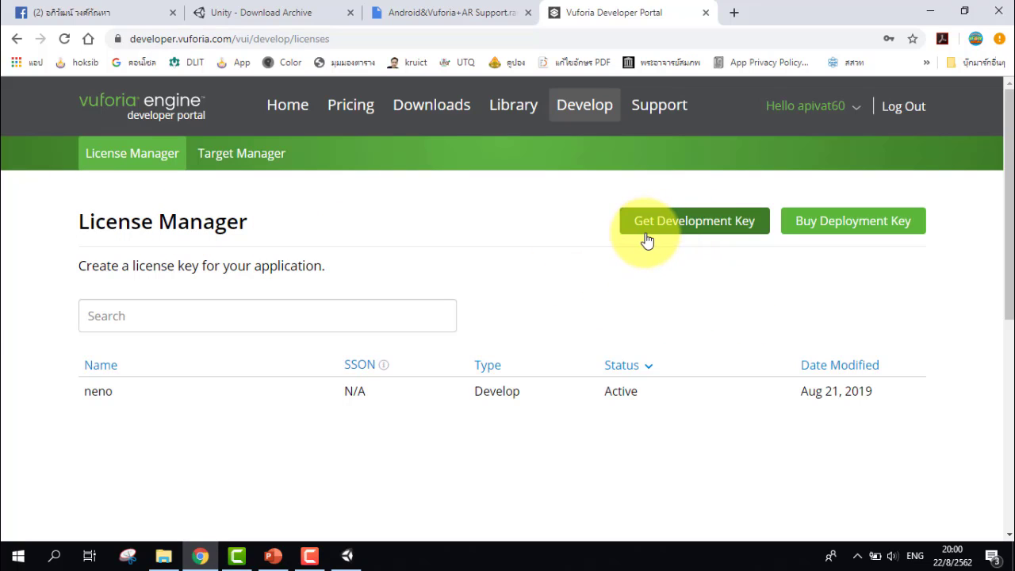
Create a development license key named AppAR, accept the terms, and confirm it appears in the list
{"action": "left_click", "coordinate": [673, 226]}
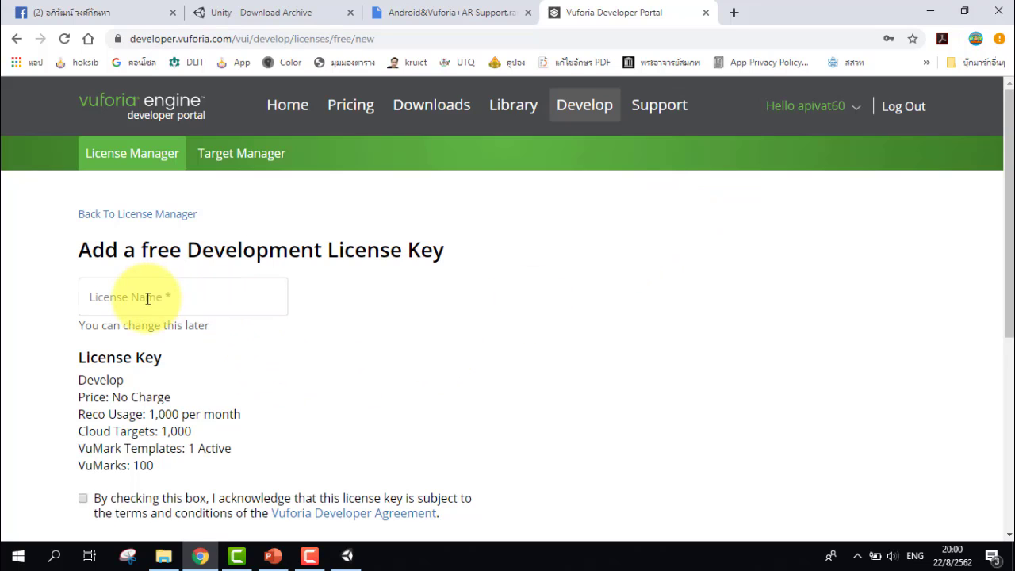
{"action": "left_click", "coordinate": [185, 303]}
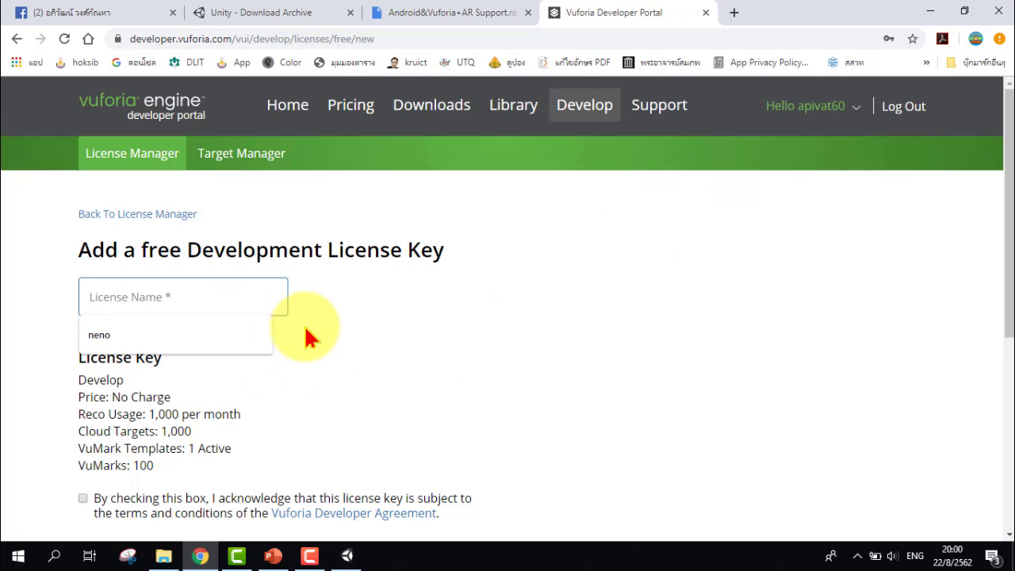
{"action": "type", "text": "AppAR"}
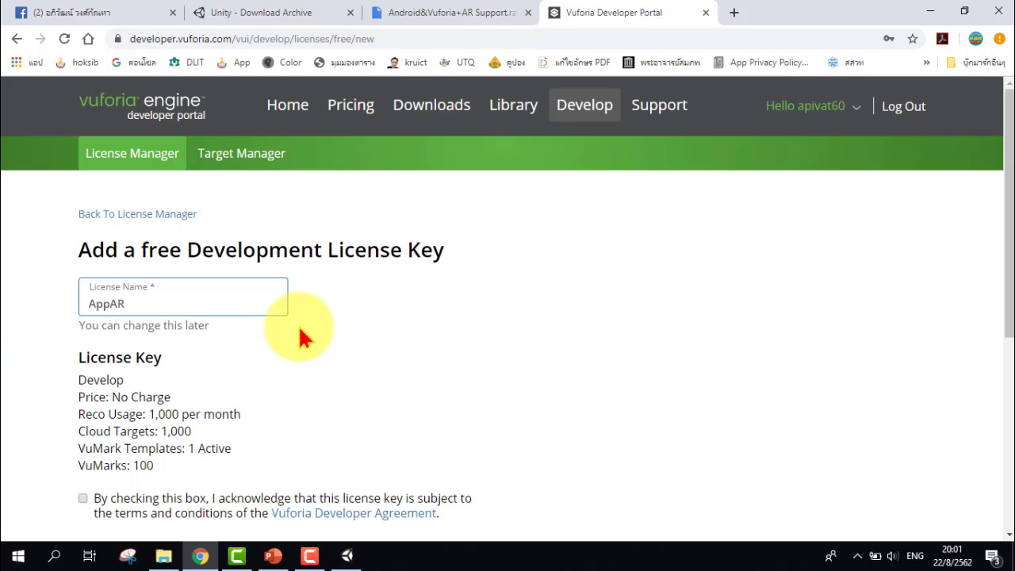
{"action": "left_click", "coordinate": [333, 315]}
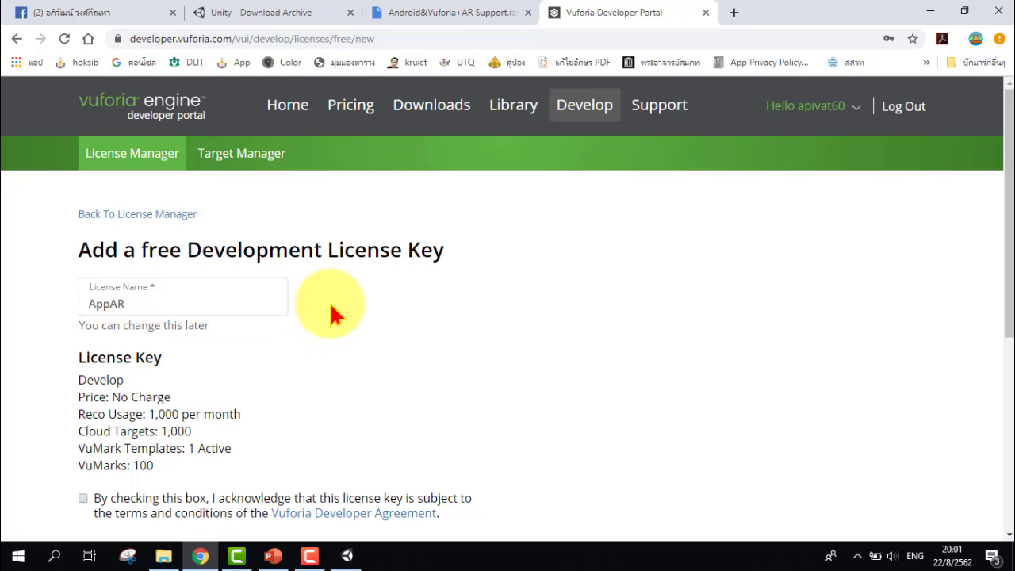
{"action": "scroll", "coordinate": [333, 315], "scroll_direction": "down", "scroll_amount": 1}
{"action": "scroll", "coordinate": [336, 312], "scroll_direction": "down", "scroll_amount": 1}
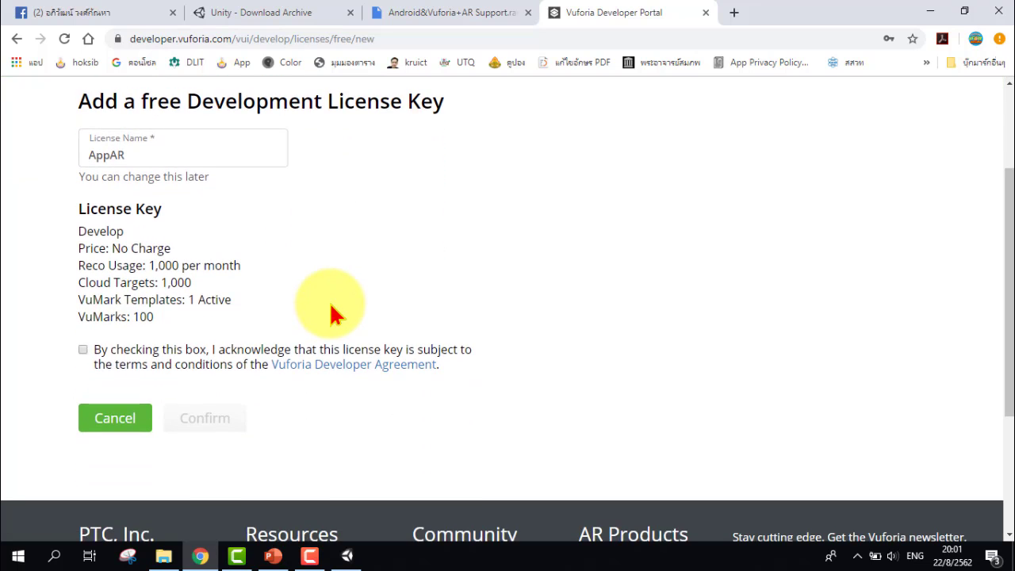
{"action": "left_click", "coordinate": [83, 352]}
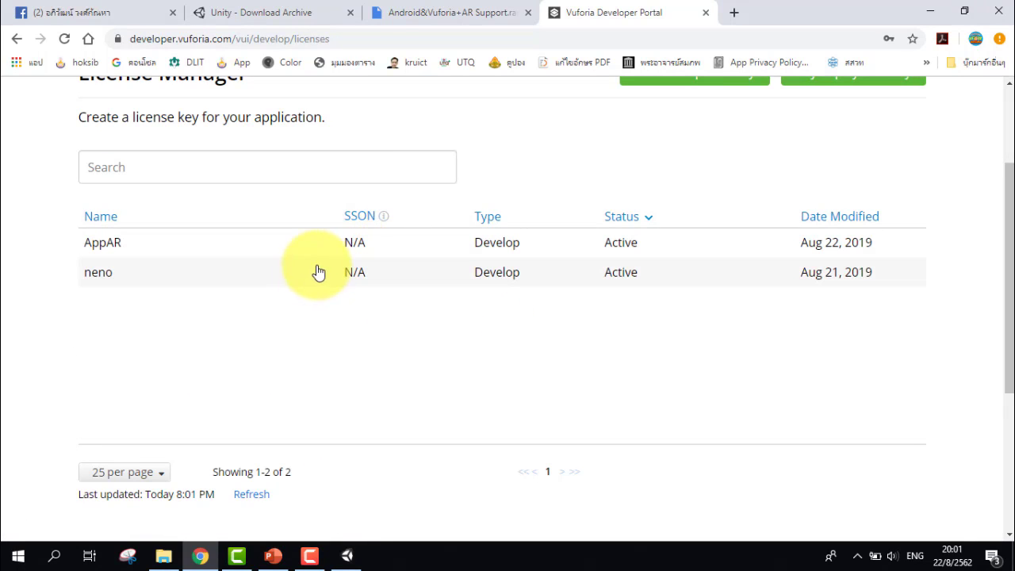
{"action": "scroll", "coordinate": [204, 252], "scroll_direction": "up", "scroll_amount": 1}
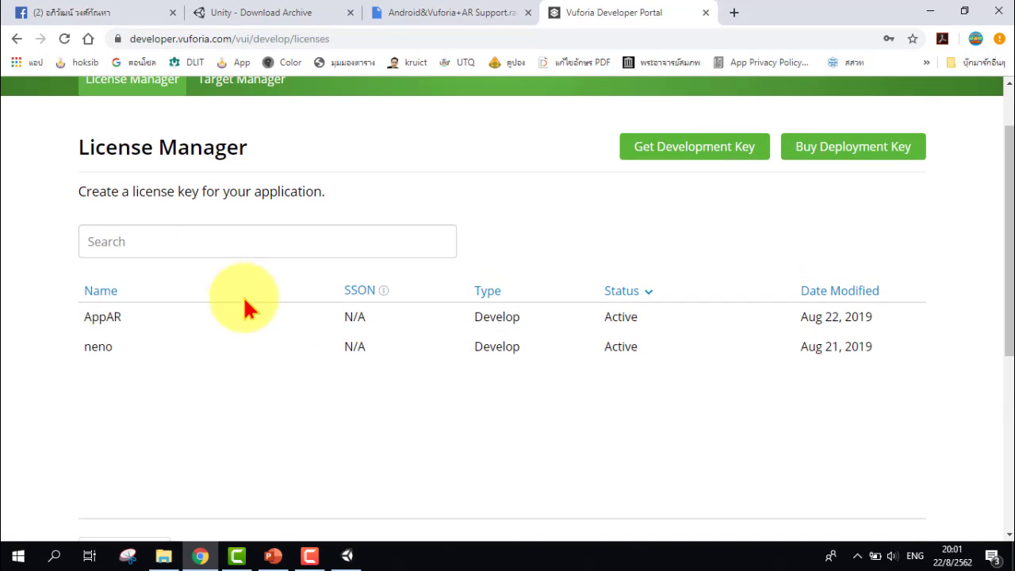
Open the AppAR license, copy its key, and return to Unity
{"action": "left_click", "coordinate": [178, 323]}
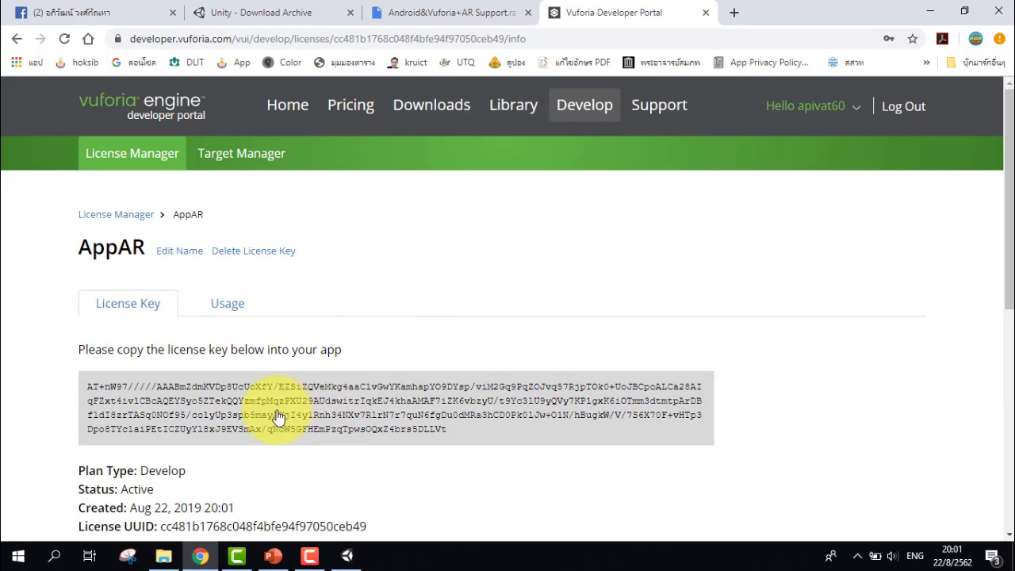
{"action": "left_click", "coordinate": [361, 412]}
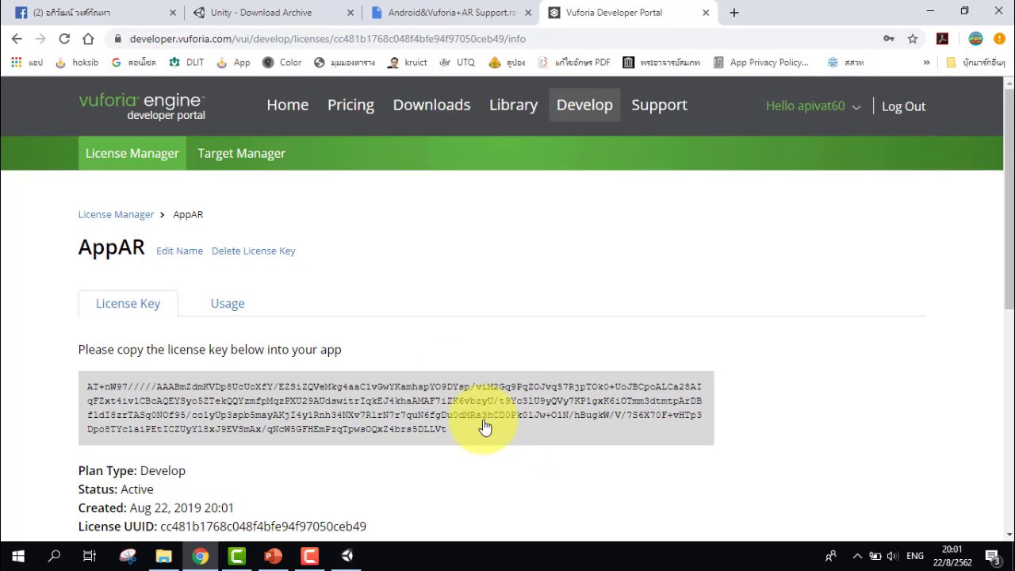
{"action": "left_click", "coordinate": [346, 555]}
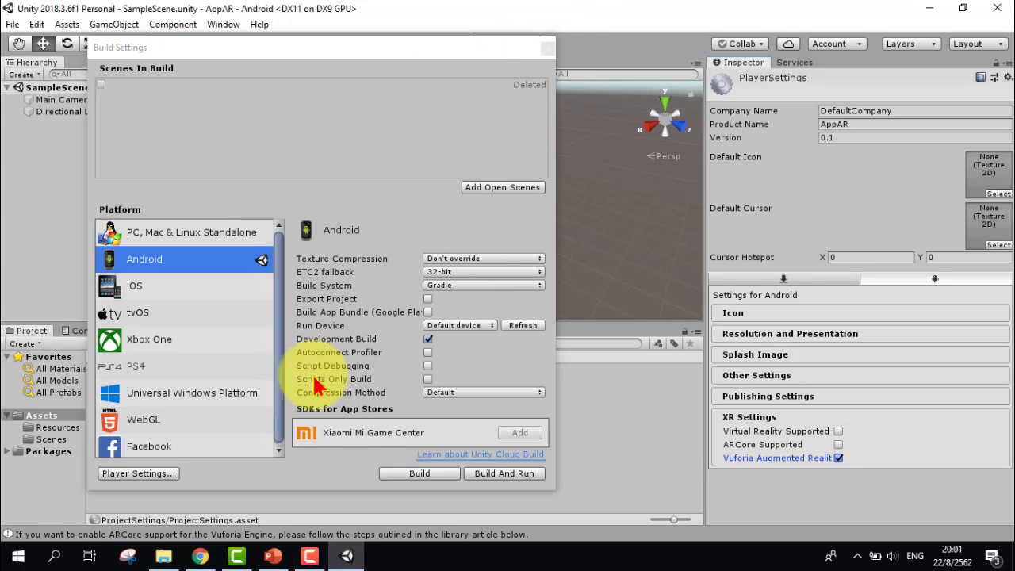
Close Build Settings and delete Main Camera from SampleScene
{"action": "left_click", "coordinate": [549, 48]}
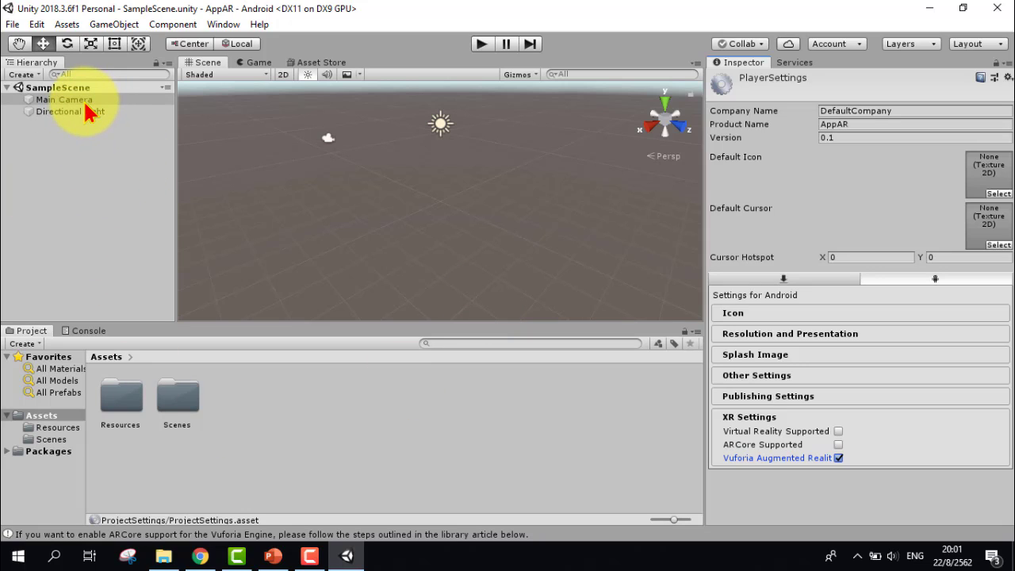
{"action": "left_click", "coordinate": [112, 101]}
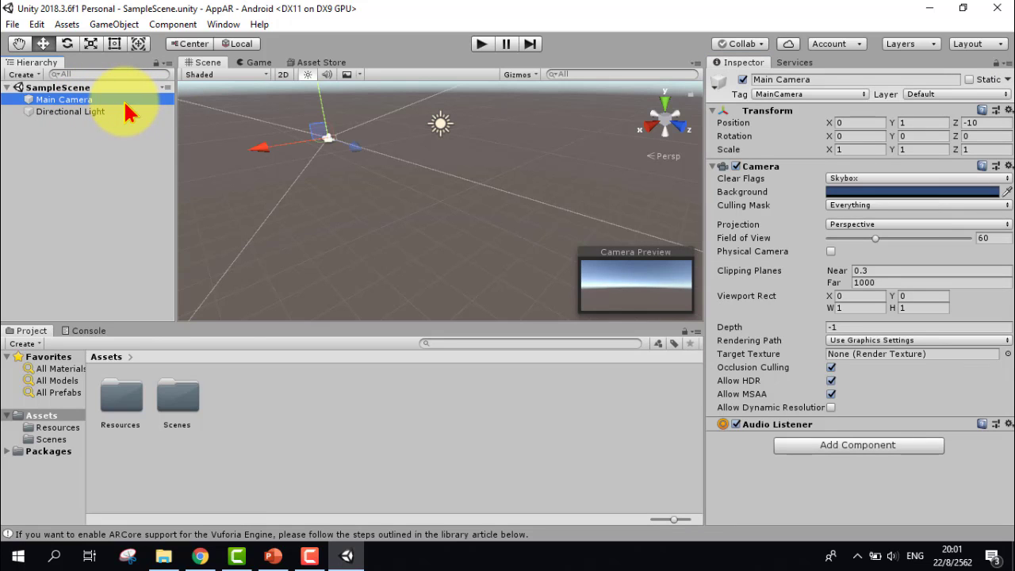
{"action": "right_click", "coordinate": [125, 106]}
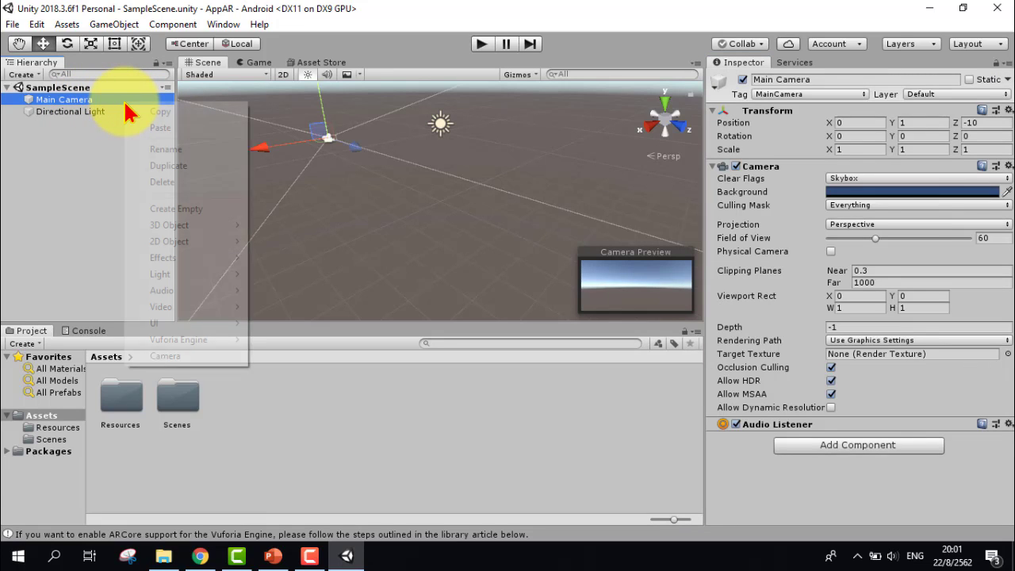
{"action": "left_click", "coordinate": [167, 182]}
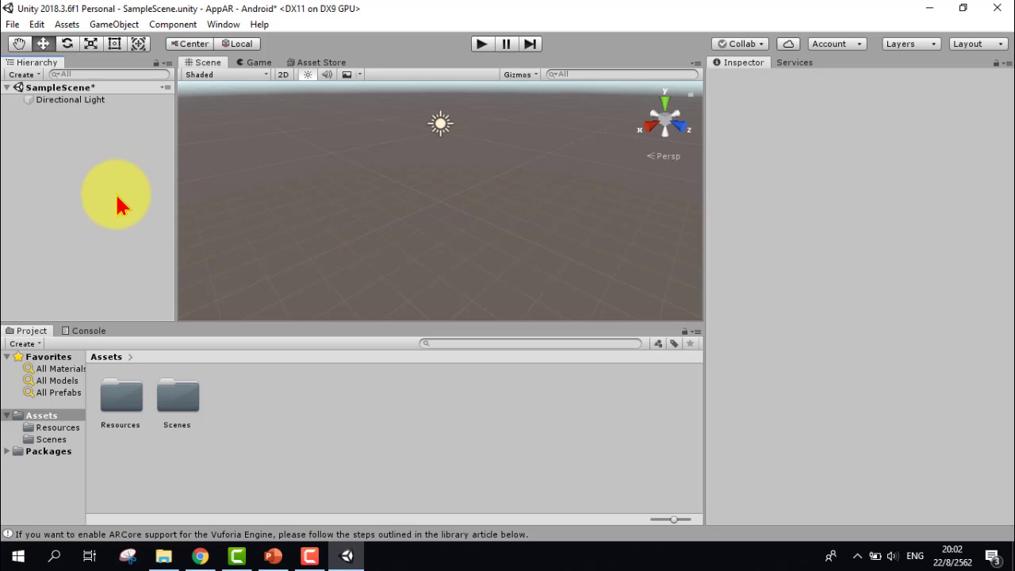
Add a Vuforia Engine AR Camera from the GameObject menu
{"action": "left_click", "coordinate": [115, 32]}
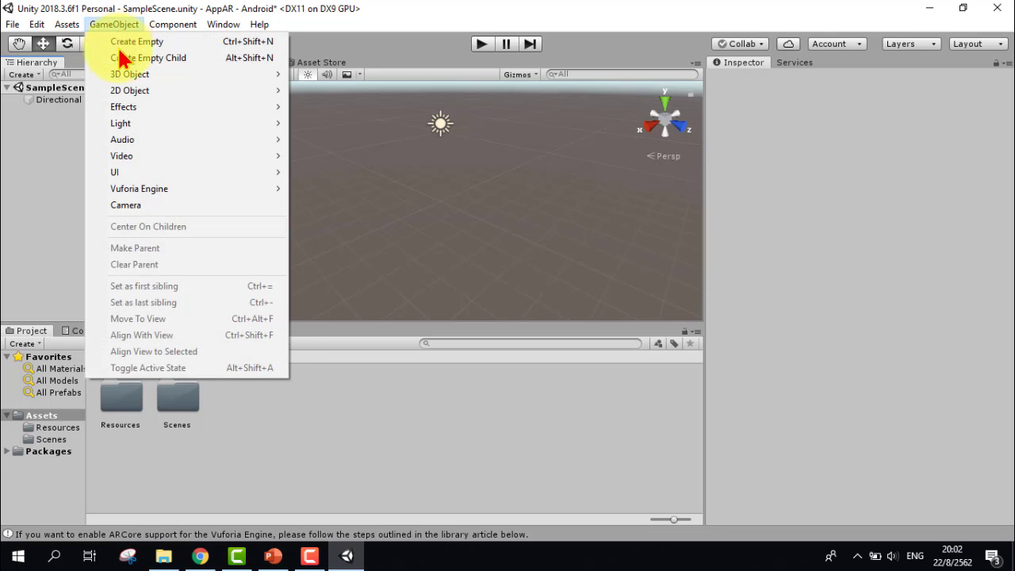
{"action": "mouse_move", "coordinate": [168, 195]}
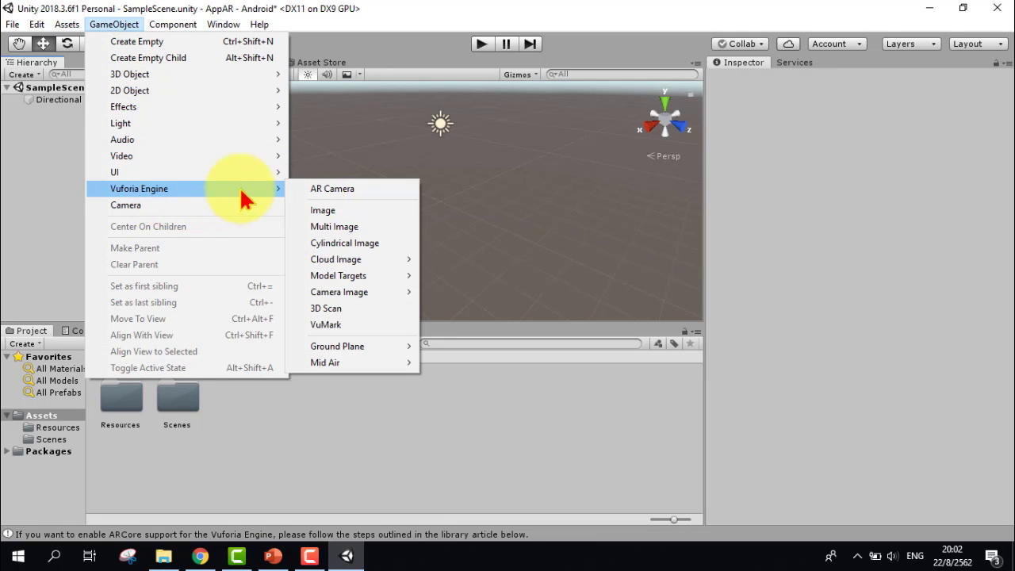
{"action": "left_click", "coordinate": [369, 195]}
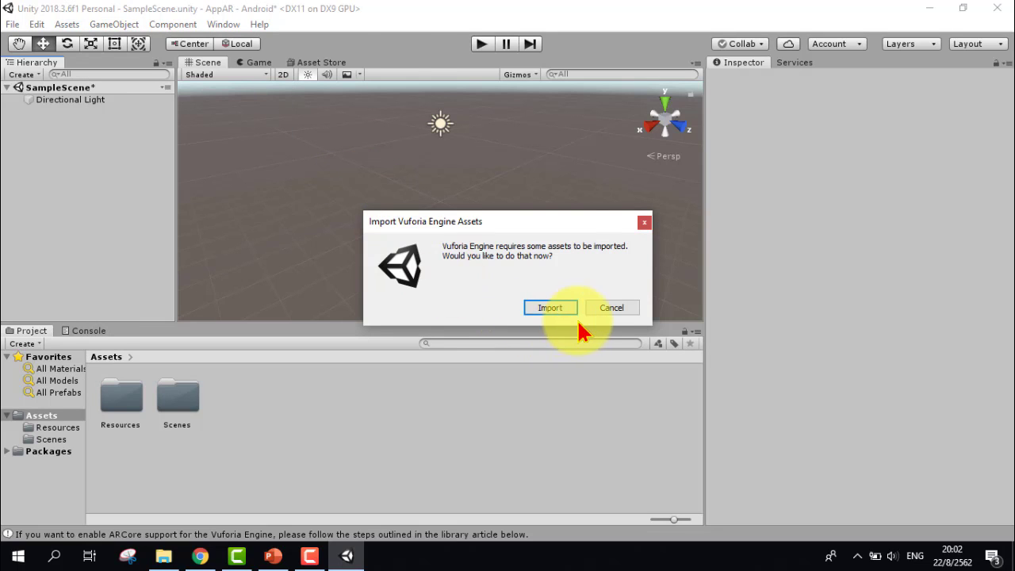
Accept the Import Vuforia Engine Assets prompt and let the package import
{"action": "left_click", "coordinate": [549, 311]}
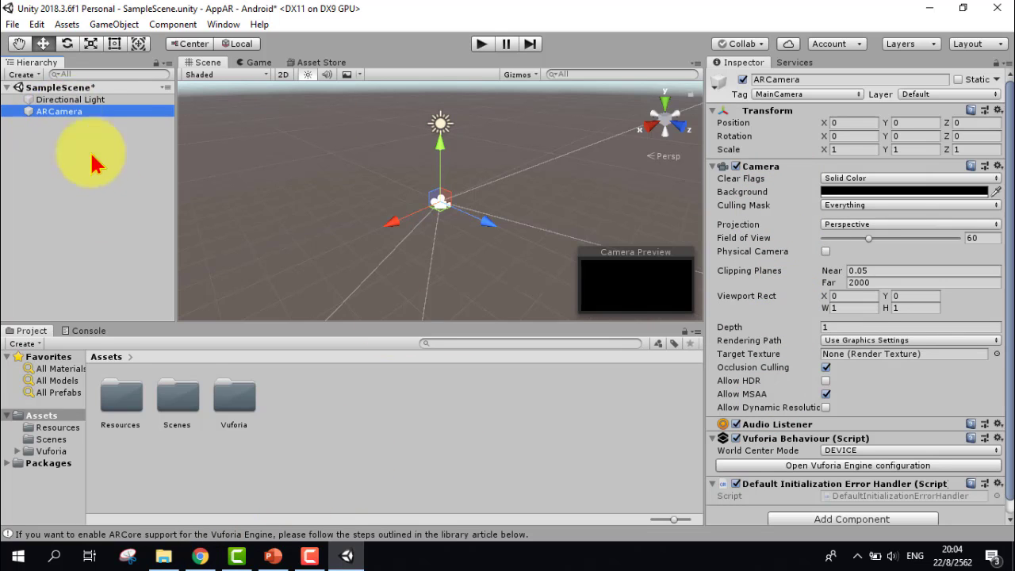
Paste the AppAR license key into App License Key in the Vuforia Engine configuration, then reselect ARCamera
{"action": "left_click", "coordinate": [200, 558]}
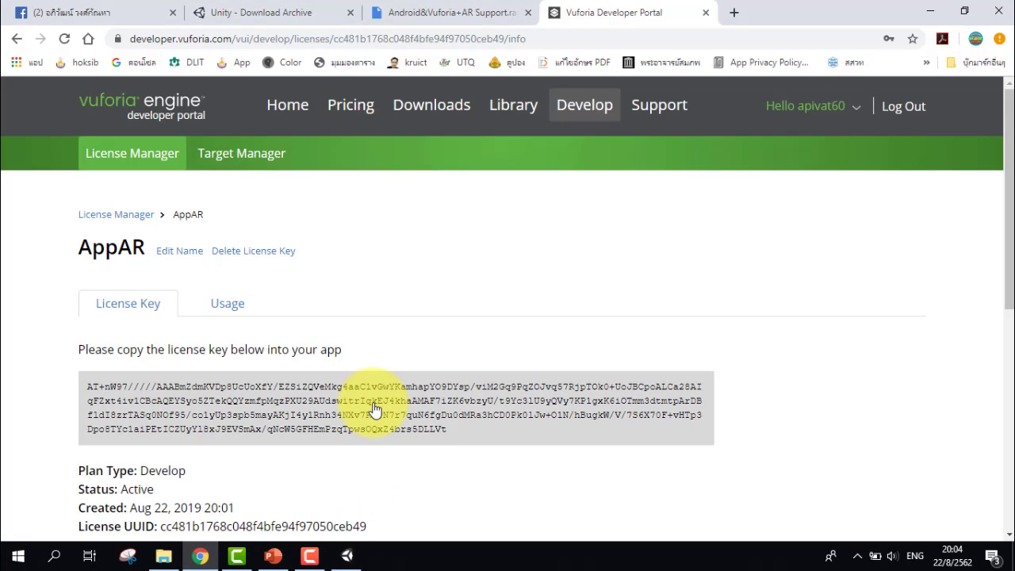
{"action": "left_click", "coordinate": [347, 556]}
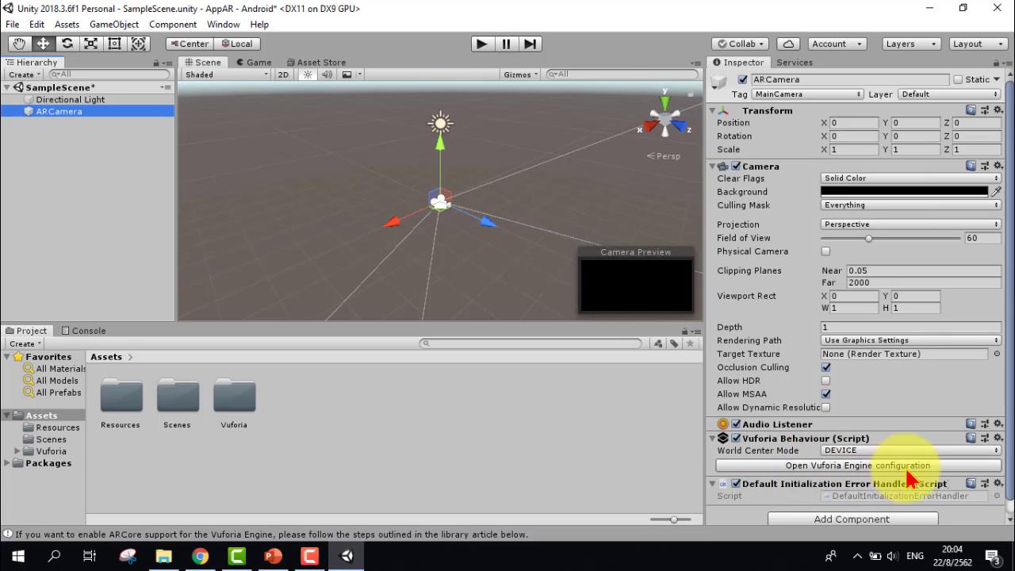
{"action": "left_click", "coordinate": [834, 468]}
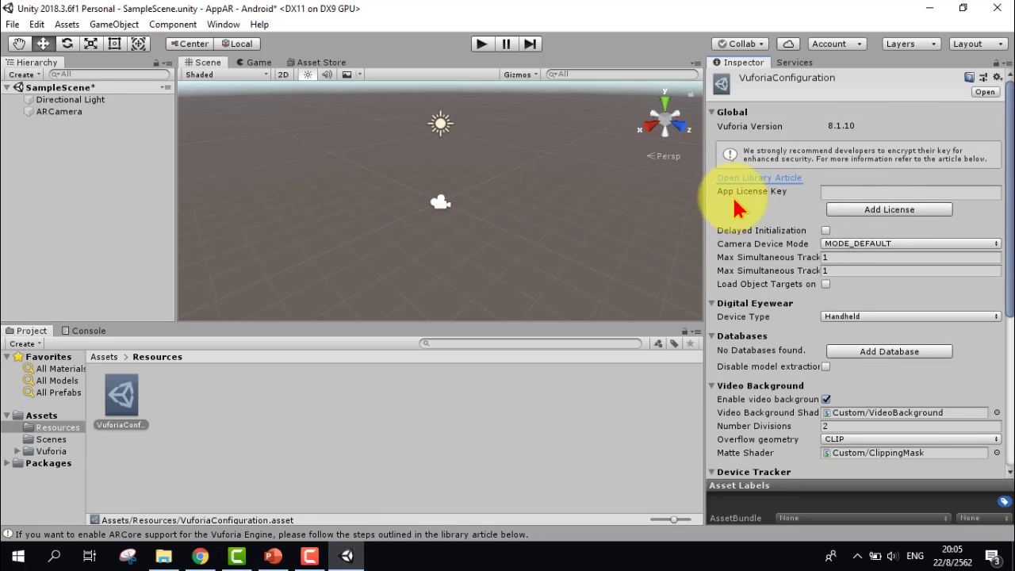
{"action": "right_click", "coordinate": [848, 192]}
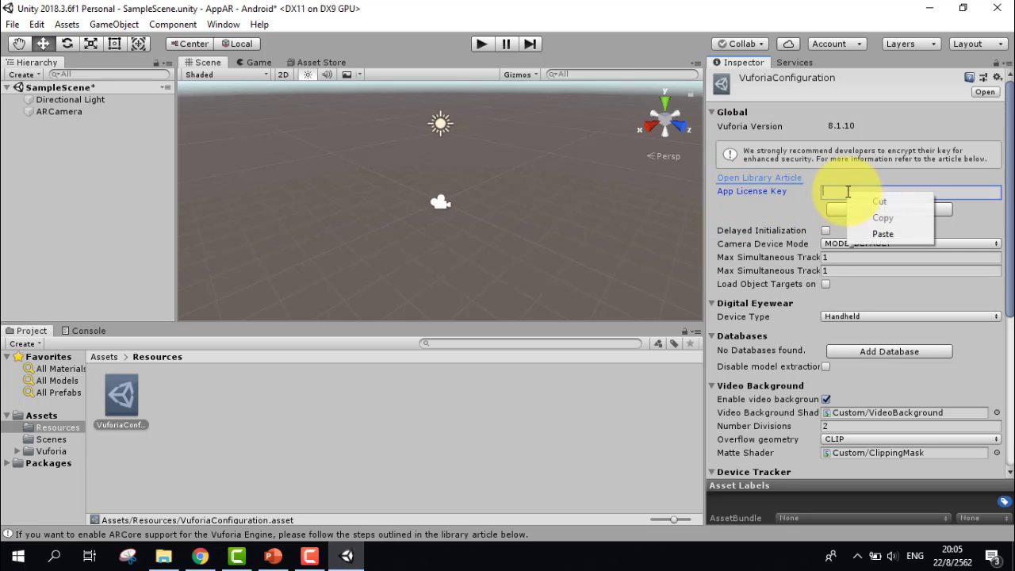
{"action": "left_click", "coordinate": [883, 236]}
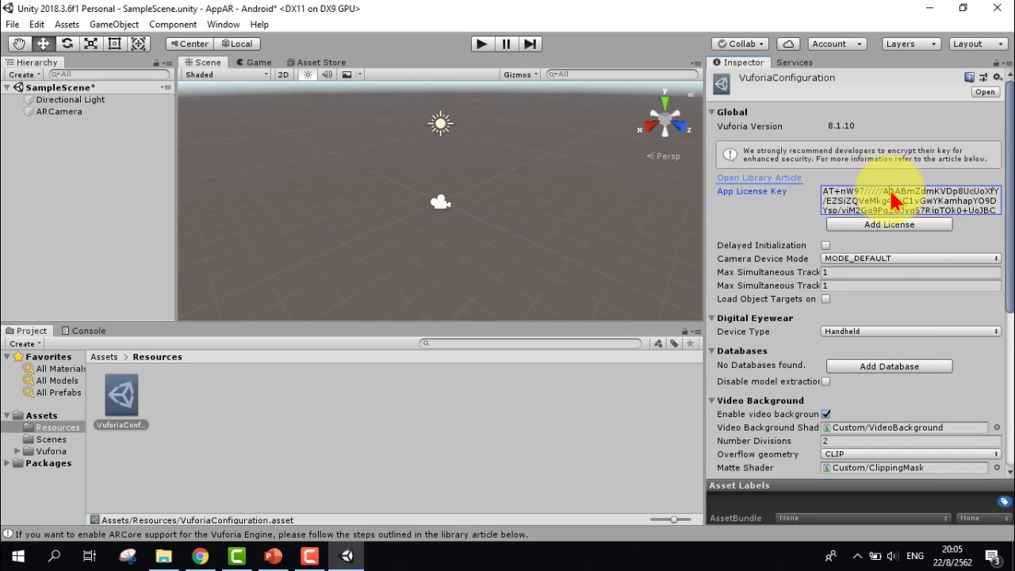
{"action": "left_click", "coordinate": [890, 194]}
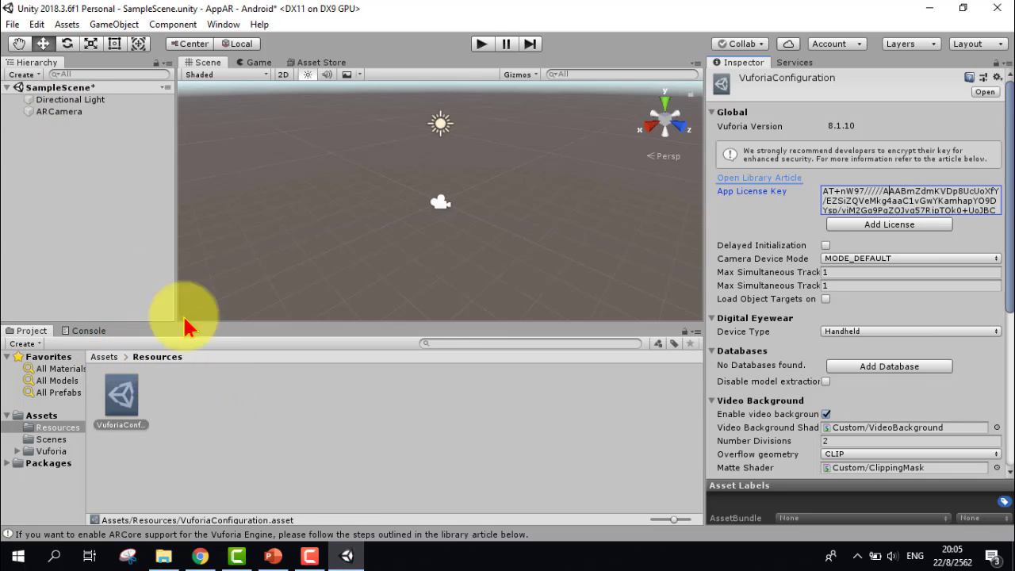
{"action": "left_click", "coordinate": [104, 358]}
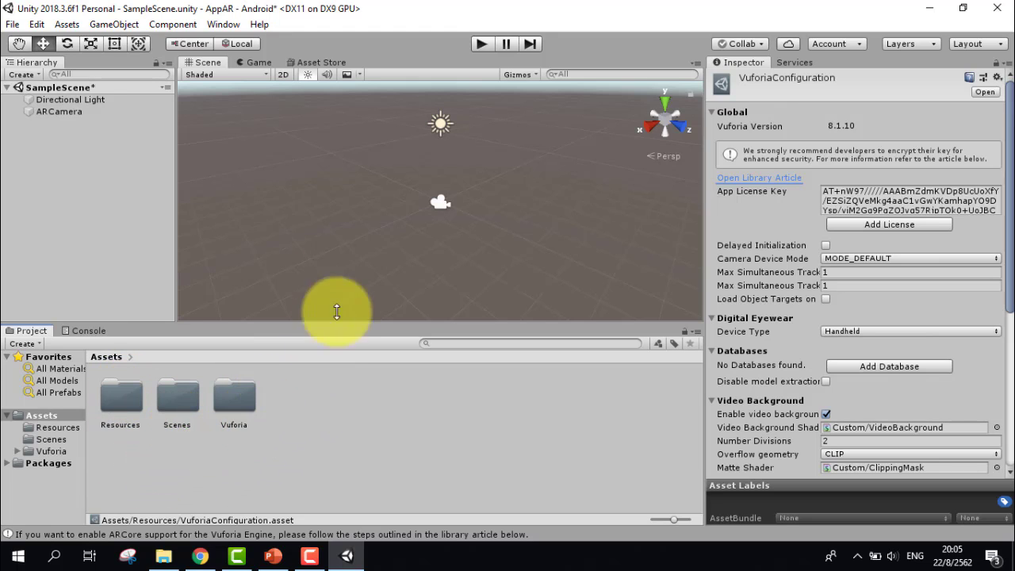
{"action": "left_click", "coordinate": [80, 112]}
{"action": "left_click", "coordinate": [80, 113]}
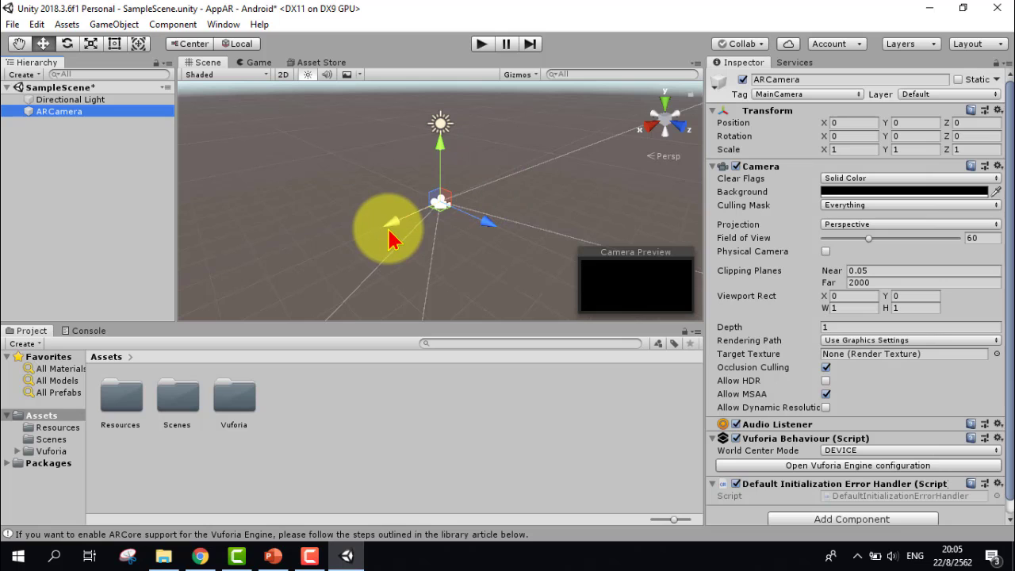
Create a Device target database named AppAR in the Target Manager
{"action": "left_click", "coordinate": [200, 555]}
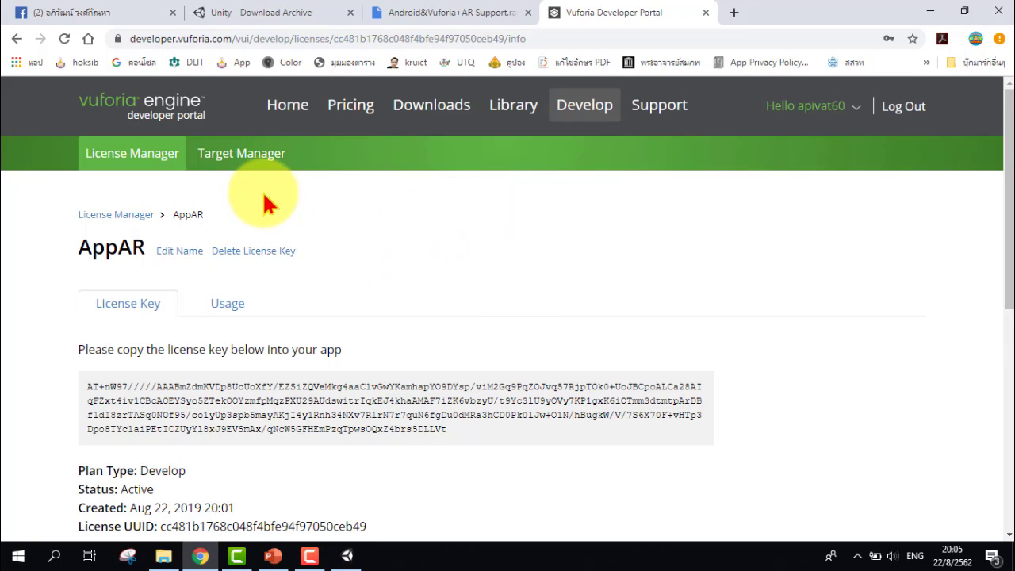
{"action": "left_click", "coordinate": [266, 162]}
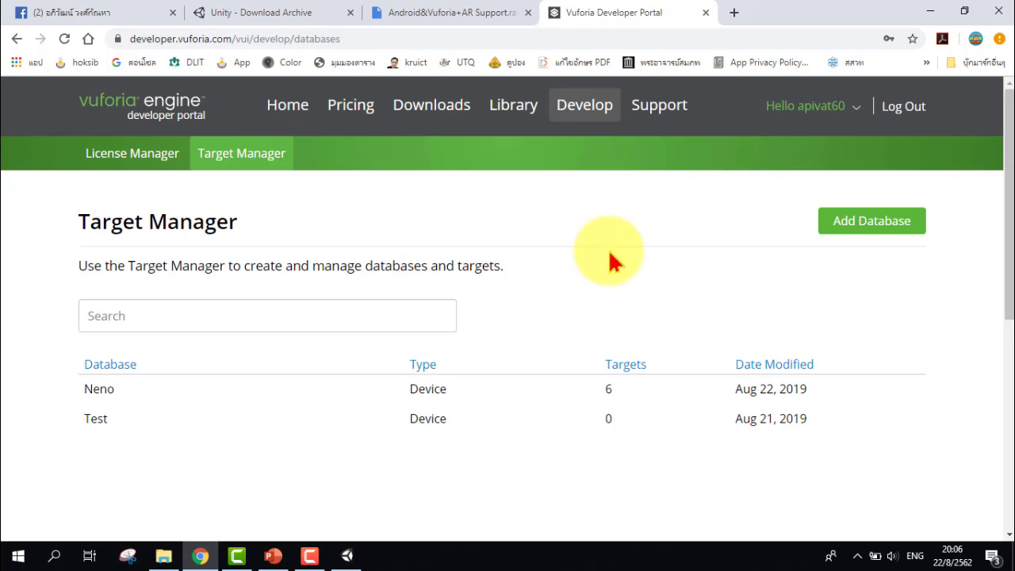
{"action": "left_click", "coordinate": [861, 229]}
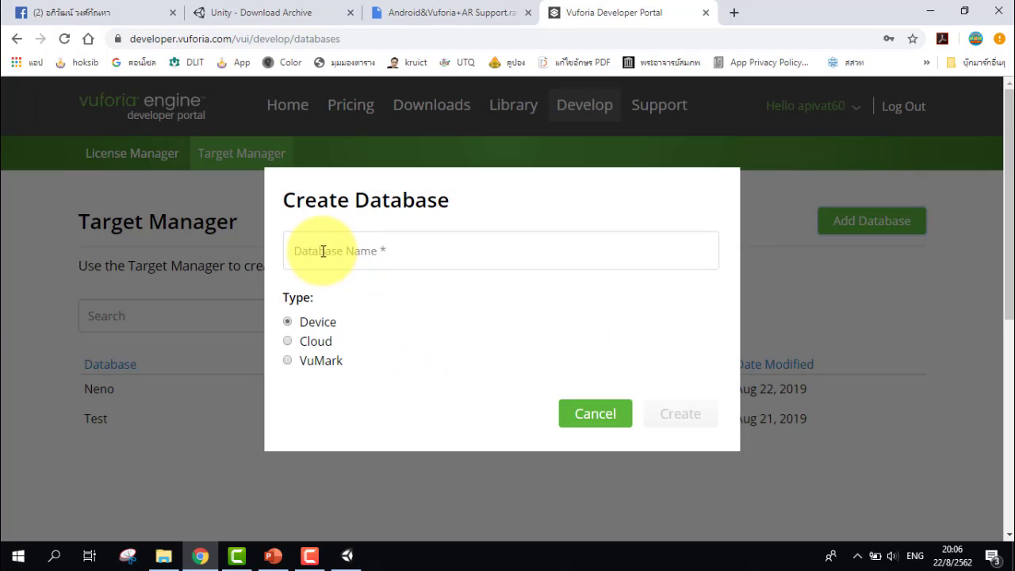
{"action": "left_click", "coordinate": [427, 256]}
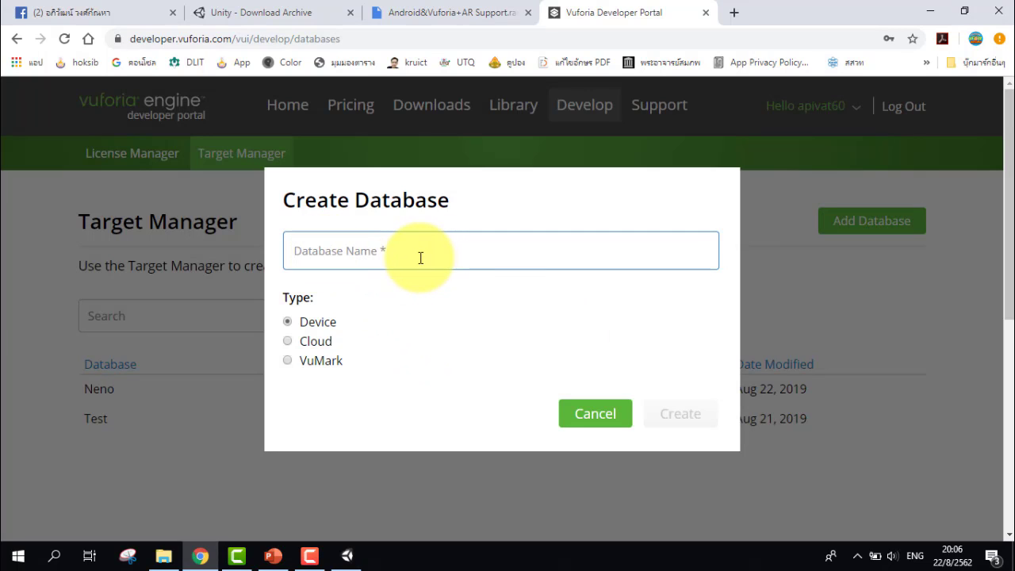
{"action": "type", "text": "AppAR"}
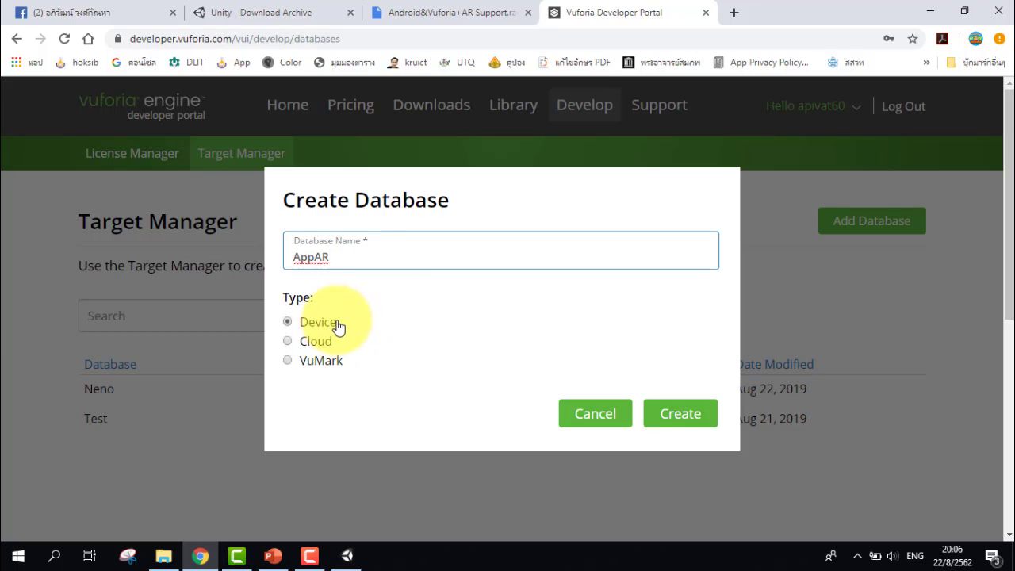
{"action": "left_click", "coordinate": [695, 420]}
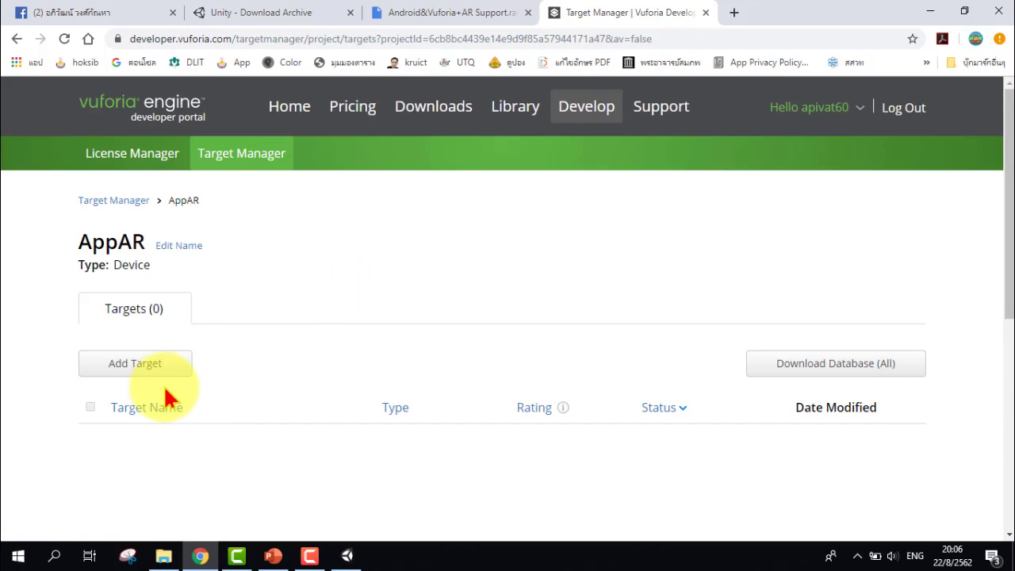
Start a new single-image target in AppAR and attach the AR_target1.png image file
{"action": "left_click", "coordinate": [135, 365]}
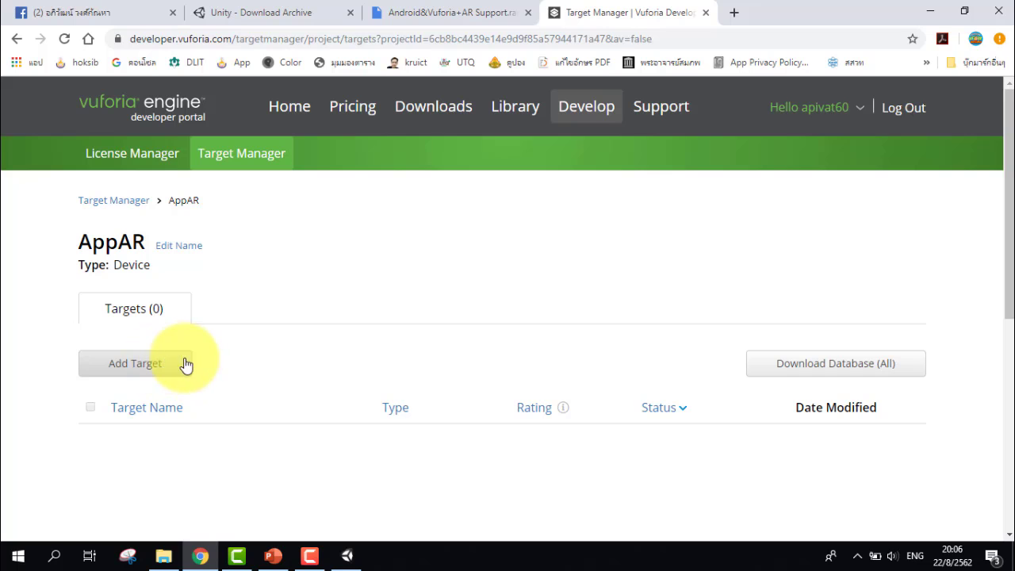
{"action": "left_click", "coordinate": [161, 365]}
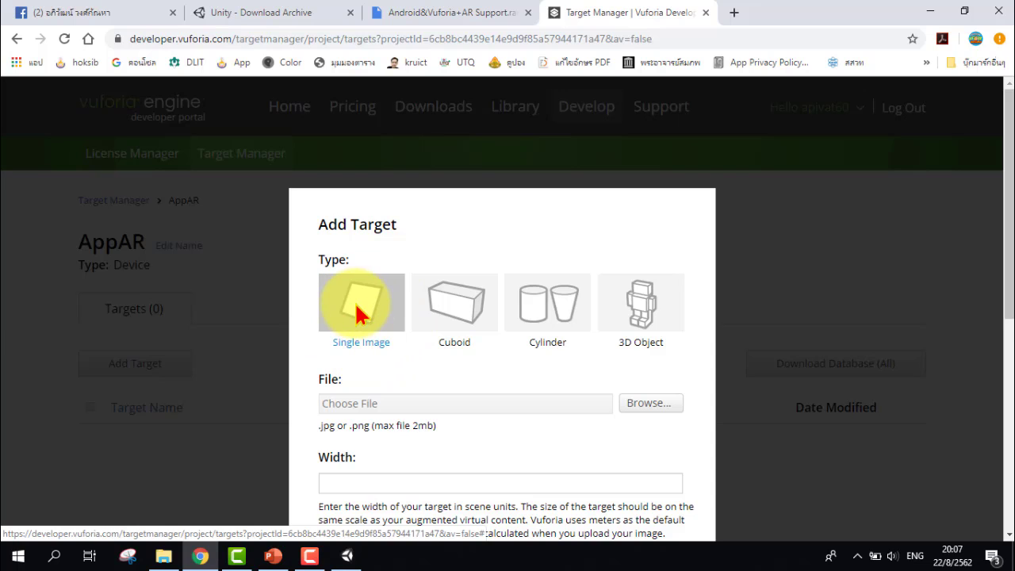
{"action": "scroll", "coordinate": [460, 446], "scroll_direction": "down", "scroll_amount": 1}
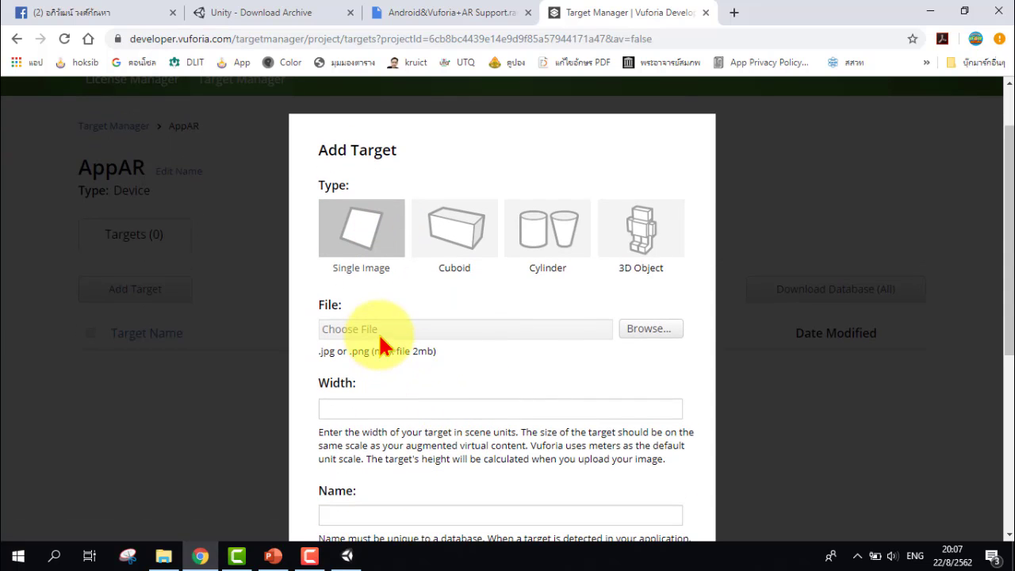
{"action": "left_click", "coordinate": [654, 330]}
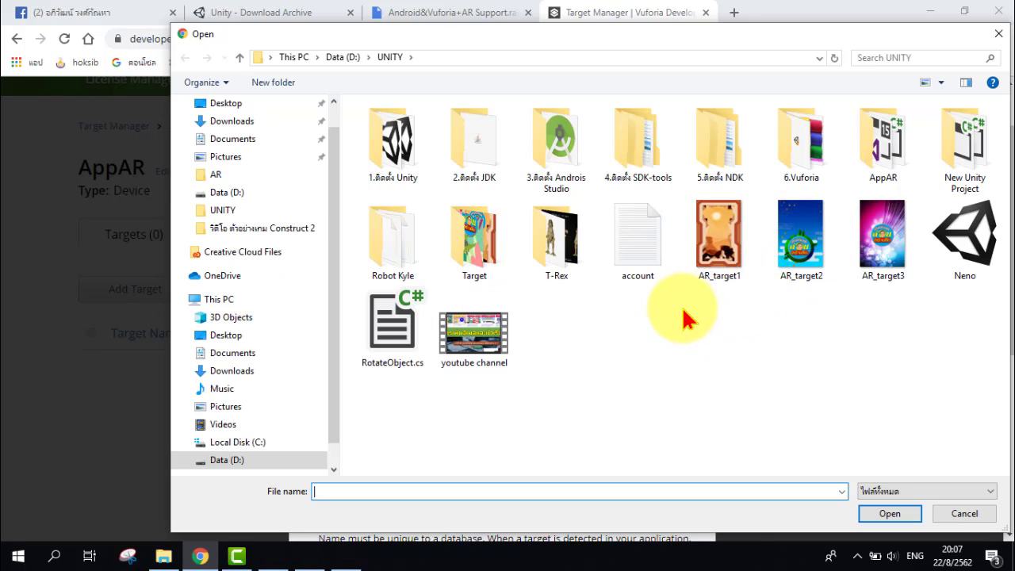
{"action": "left_click", "coordinate": [719, 270]}
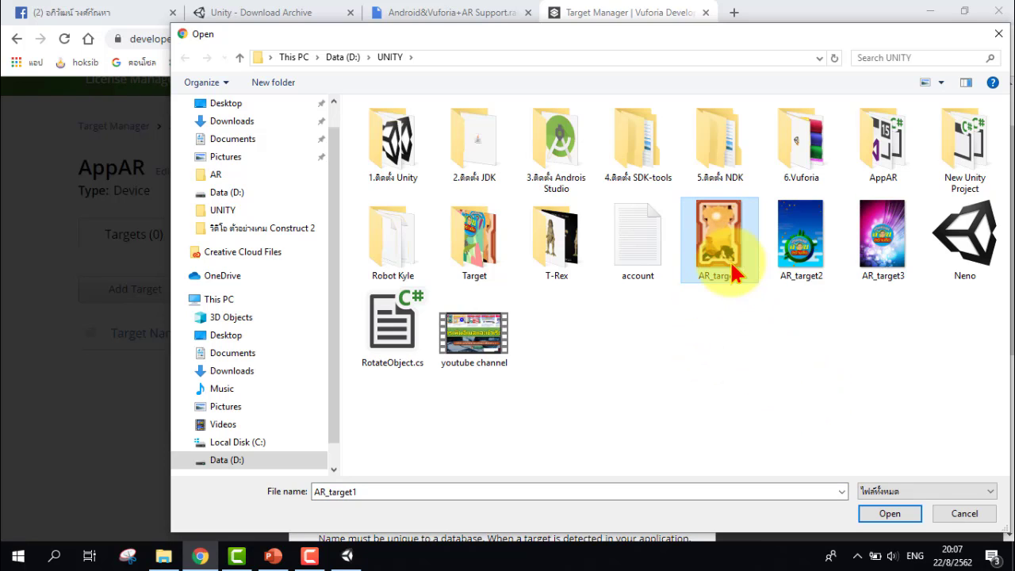
{"action": "left_click", "coordinate": [890, 514]}
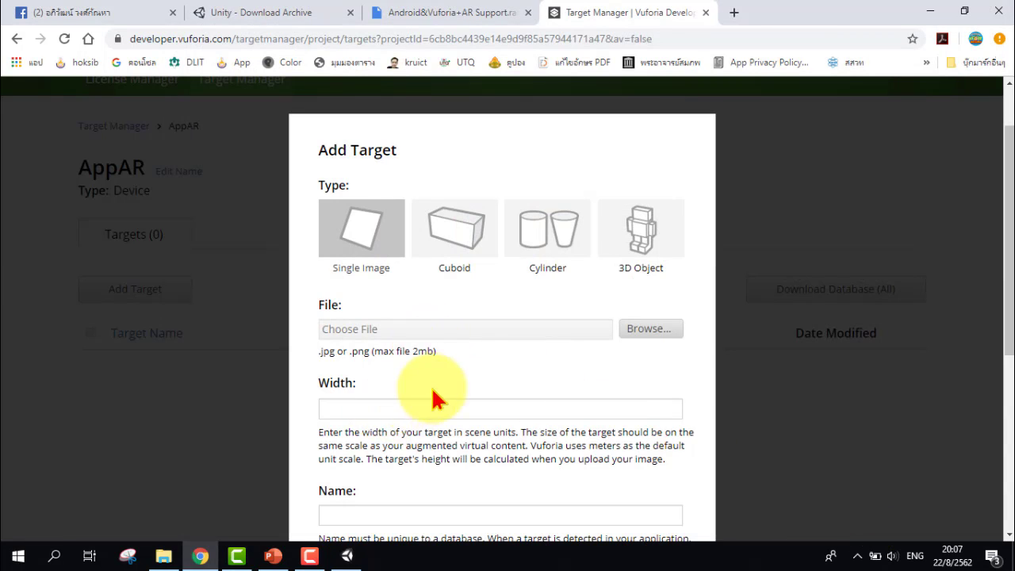
Set the target's width to 400, keeping the name AR_target1
{"action": "scroll", "coordinate": [432, 389], "scroll_direction": "down", "scroll_amount": 4}
{"action": "scroll", "coordinate": [474, 241], "scroll_direction": "up", "scroll_amount": 1}
{"action": "scroll", "coordinate": [475, 241], "scroll_direction": "up", "scroll_amount": 1}
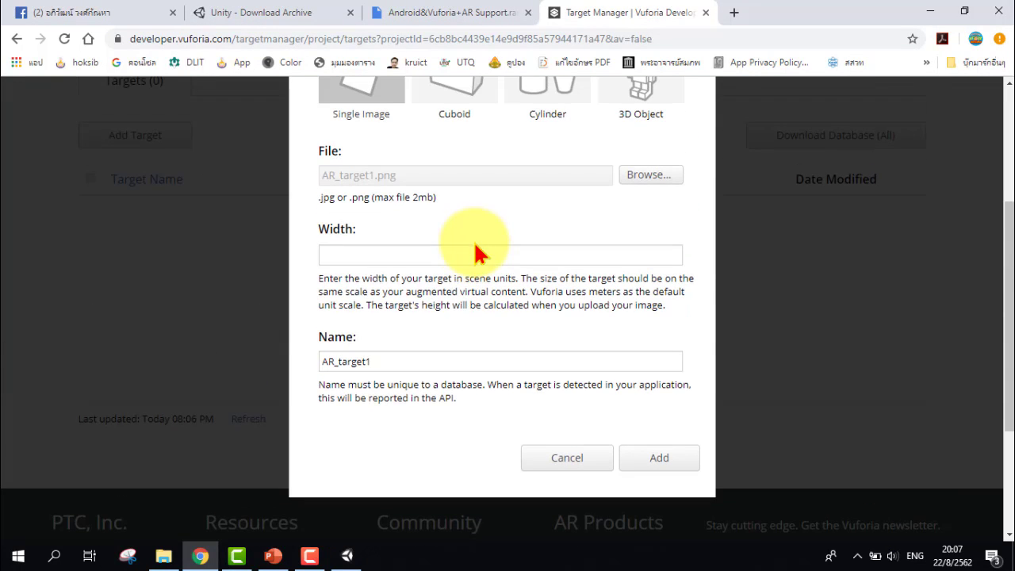
{"action": "left_click", "coordinate": [374, 255]}
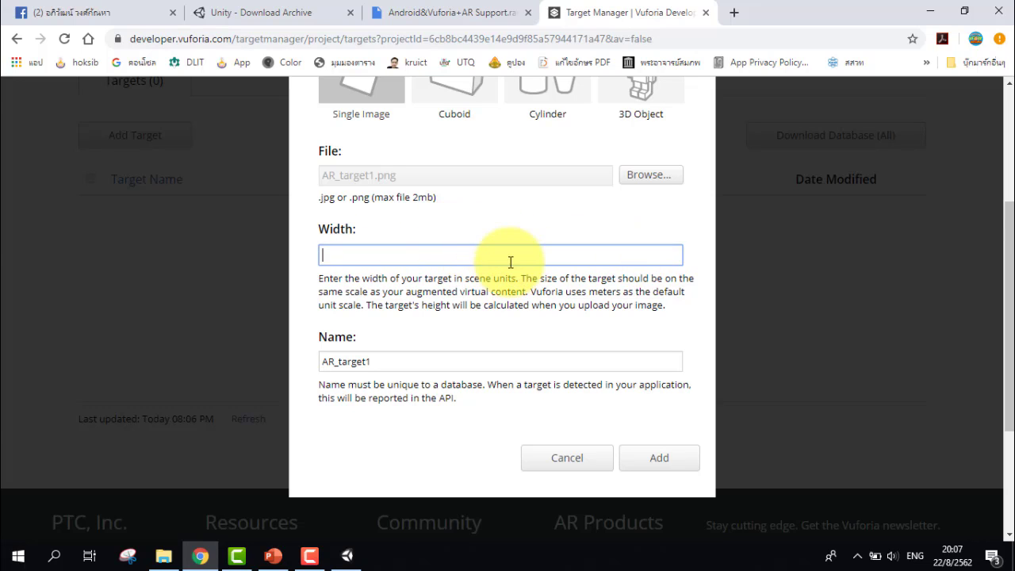
{"action": "scroll", "coordinate": [474, 270], "scroll_direction": "up", "scroll_amount": 1}
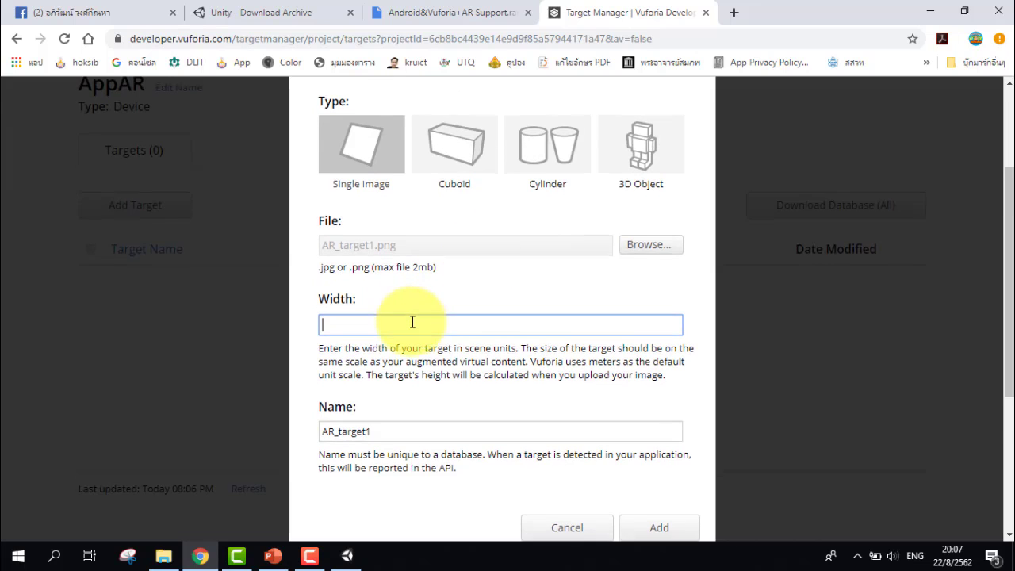
{"action": "scroll", "coordinate": [412, 321], "scroll_direction": "down", "scroll_amount": 1}
{"action": "type", "text": "400"}
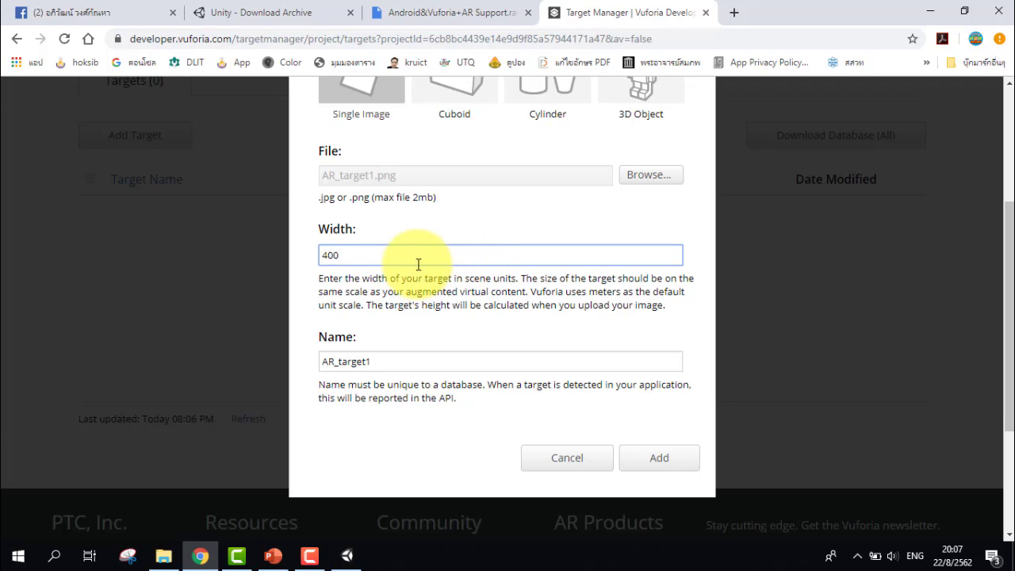
Upload AR_target1 so it appears in AppAR as an active five-star single-image target
{"action": "left_click", "coordinate": [669, 461]}
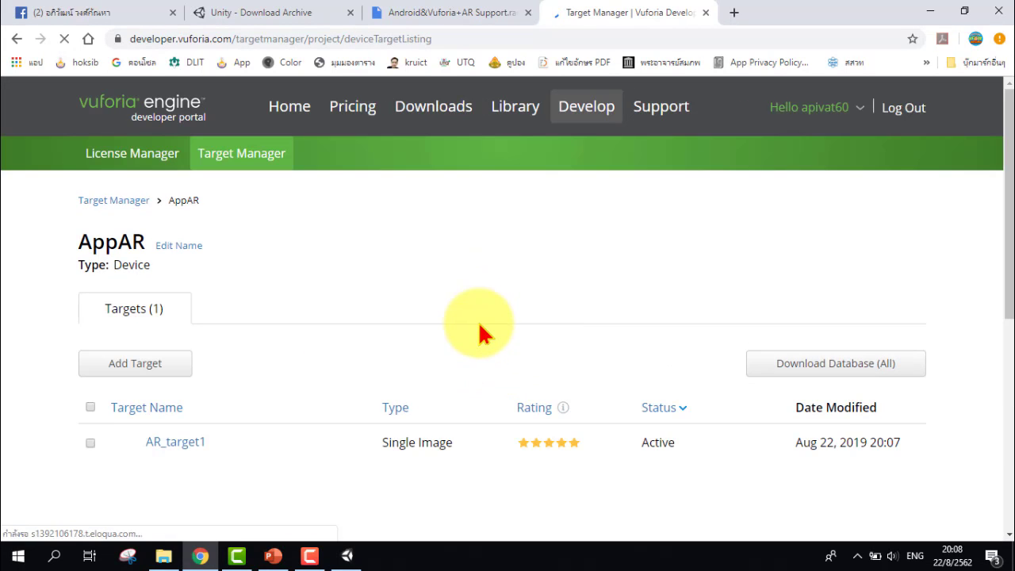
{"action": "scroll", "coordinate": [479, 321], "scroll_direction": "down", "scroll_amount": 1}
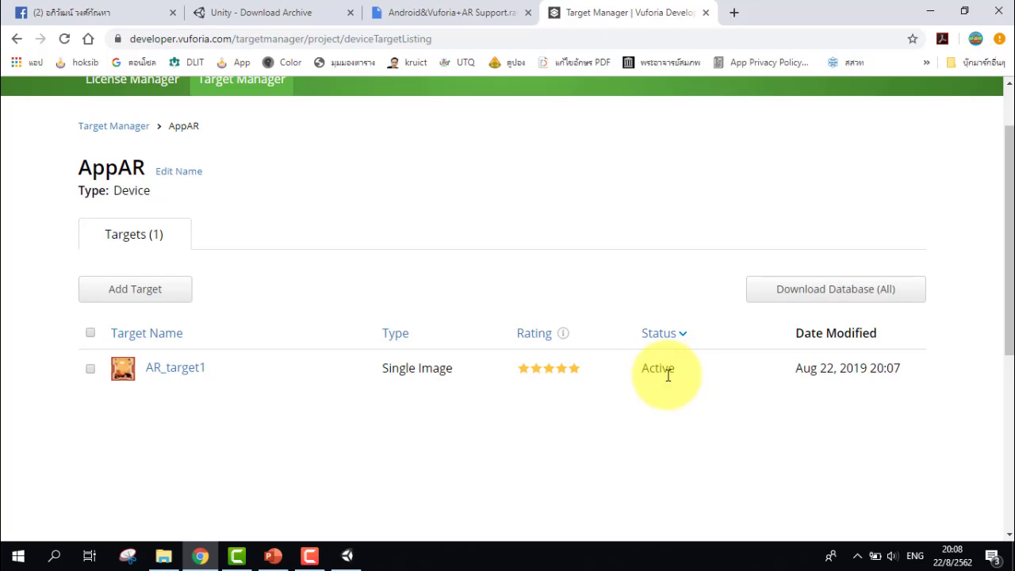
Open AR_target1's detail page and show its yellow tracking feature points
{"action": "left_click", "coordinate": [187, 377]}
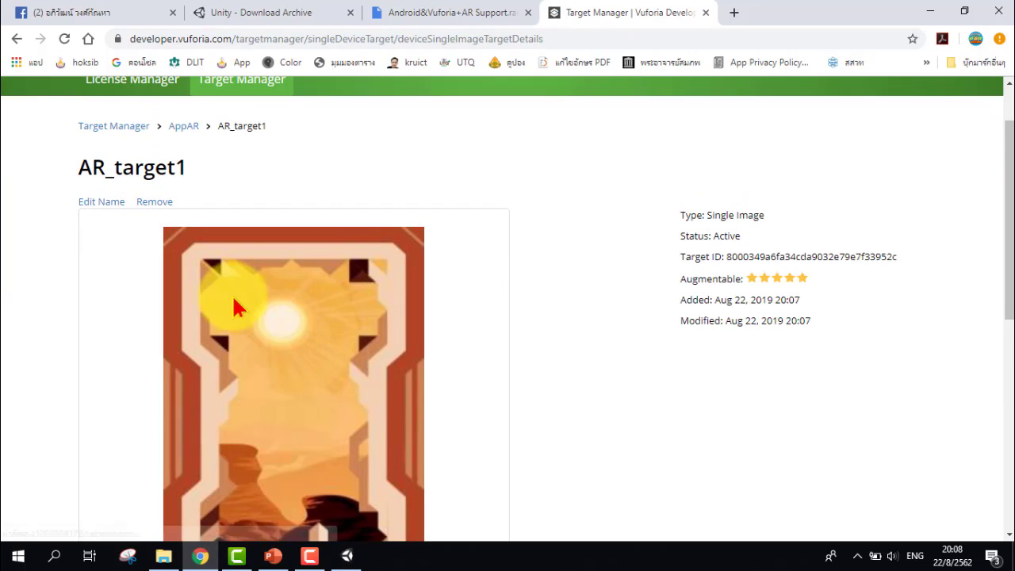
{"action": "scroll", "coordinate": [265, 315], "scroll_direction": "down", "scroll_amount": 1}
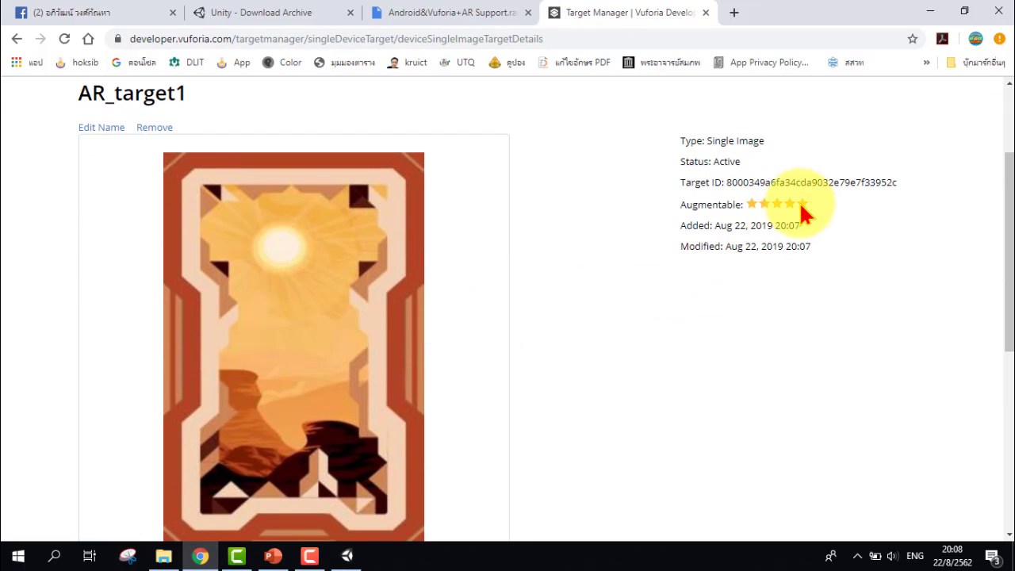
{"action": "scroll", "coordinate": [396, 366], "scroll_direction": "down", "scroll_amount": 3}
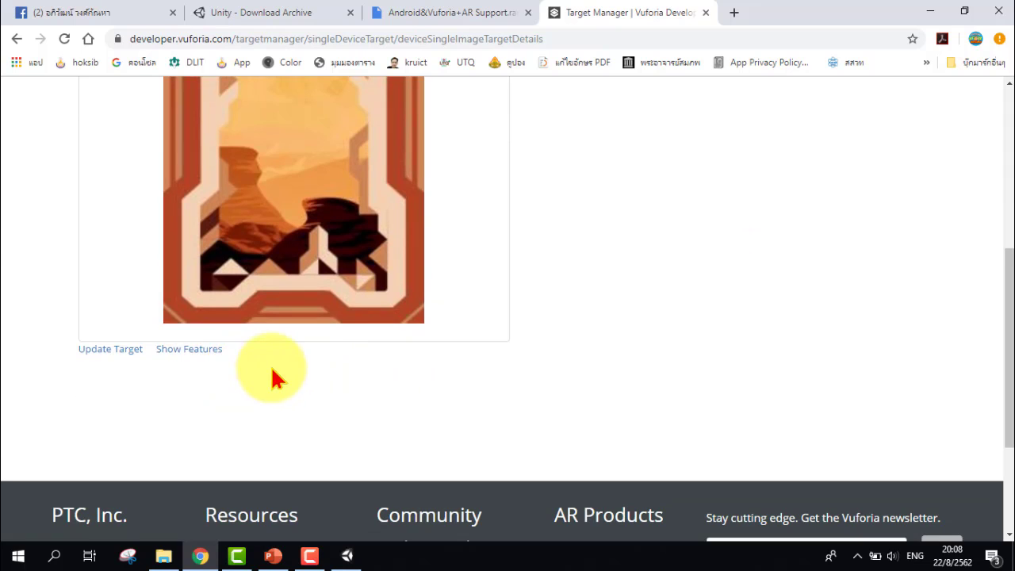
{"action": "scroll", "coordinate": [269, 389], "scroll_direction": "up", "scroll_amount": 1}
{"action": "left_click", "coordinate": [206, 432]}
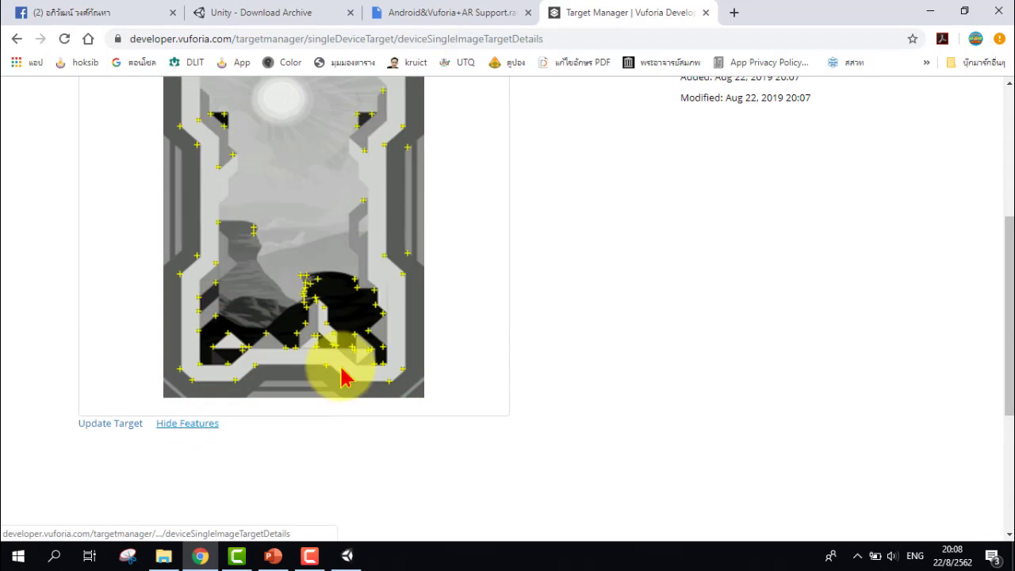
{"action": "scroll", "coordinate": [496, 308], "scroll_direction": "up", "scroll_amount": 1}
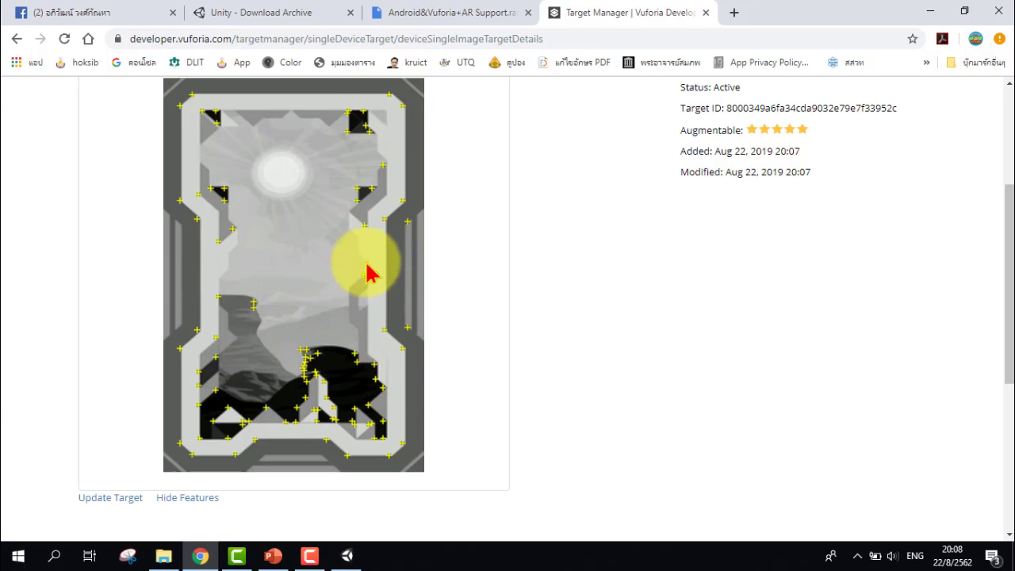
{"action": "scroll", "coordinate": [358, 249], "scroll_direction": "up", "scroll_amount": 1}
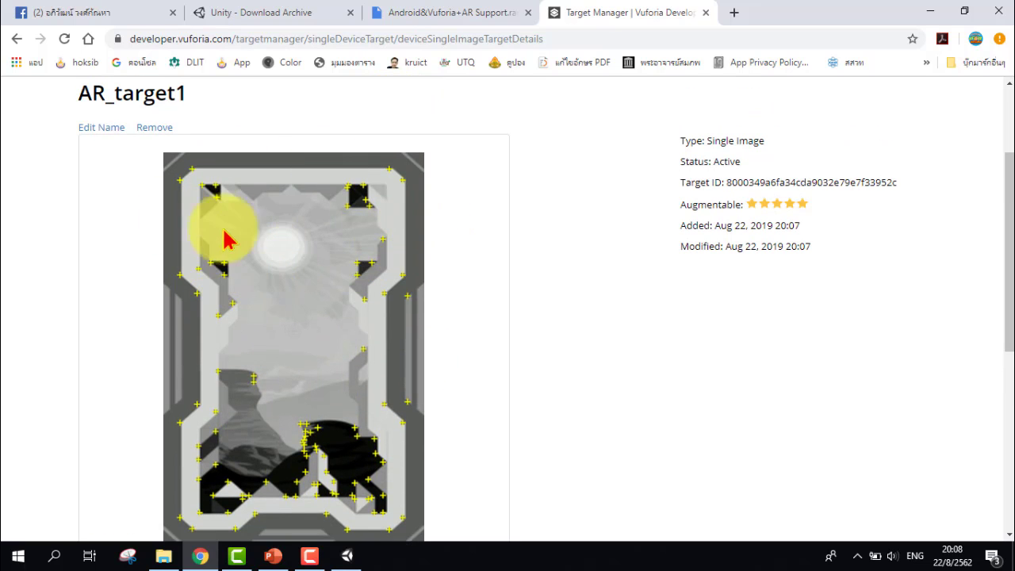
{"action": "scroll", "coordinate": [371, 271], "scroll_direction": "down", "scroll_amount": 1}
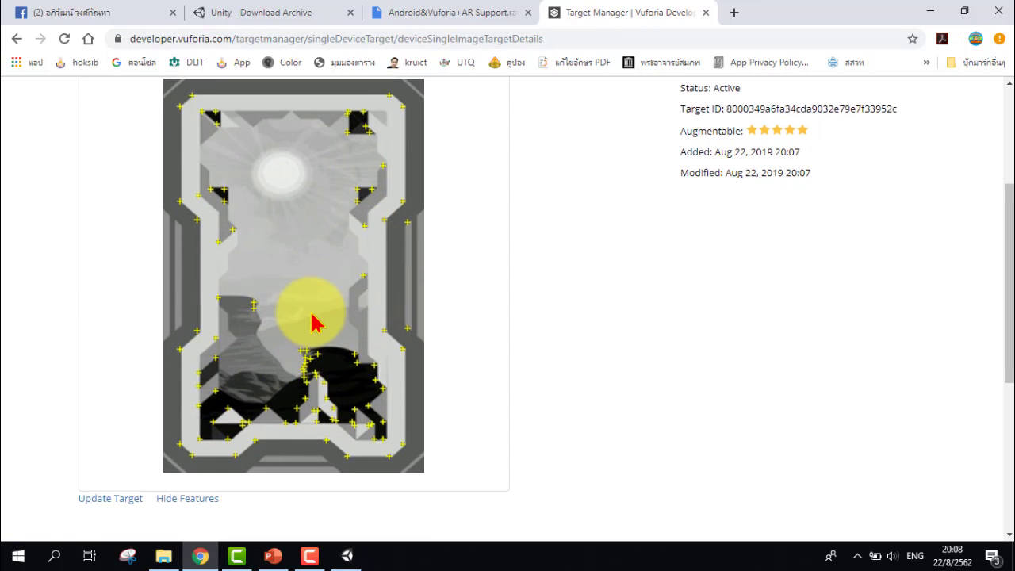
{"action": "scroll", "coordinate": [312, 322], "scroll_direction": "up", "scroll_amount": 1}
{"action": "scroll", "coordinate": [312, 321], "scroll_direction": "up", "scroll_amount": 1}
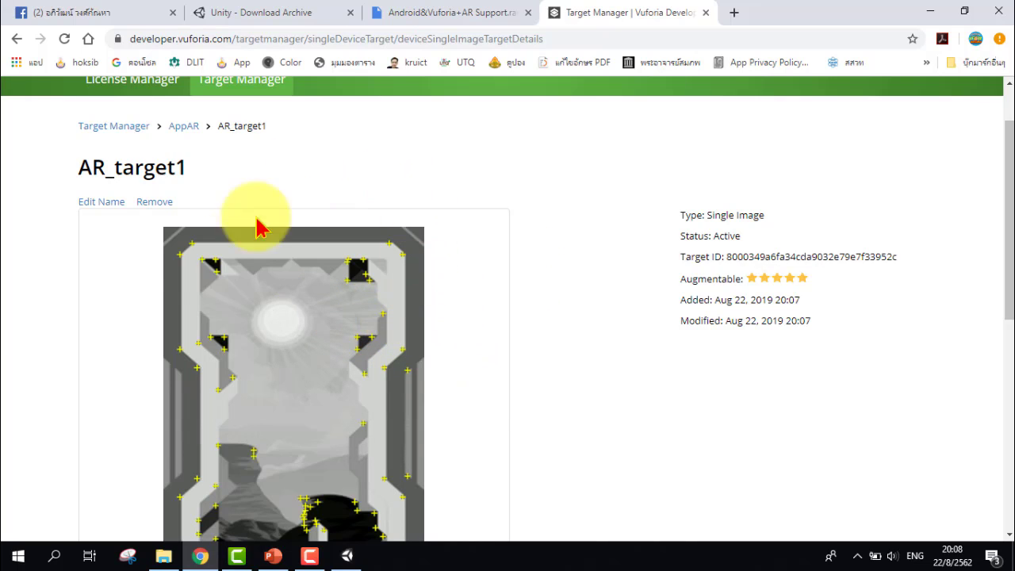
{"action": "left_click", "coordinate": [158, 208]}
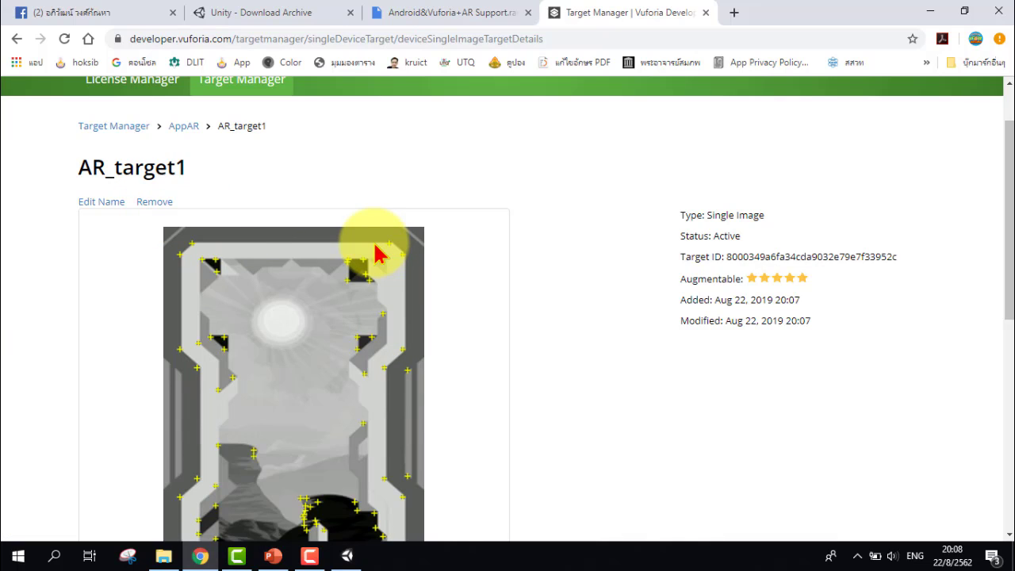
Add AR_target2.png to AppAR as a second single-image target, width 400
{"action": "left_click", "coordinate": [184, 126]}
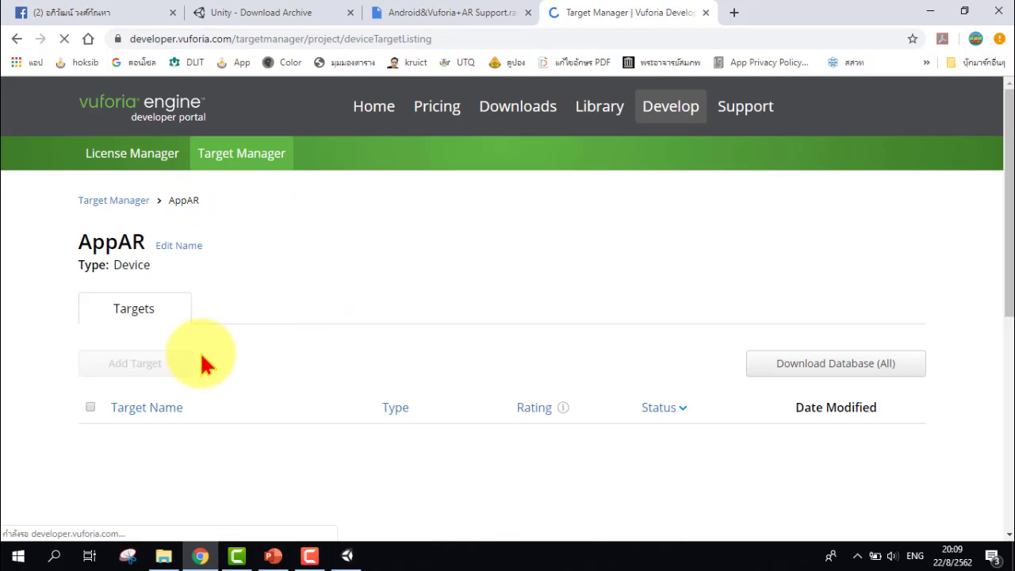
{"action": "scroll", "coordinate": [300, 449], "scroll_direction": "down", "scroll_amount": 1}
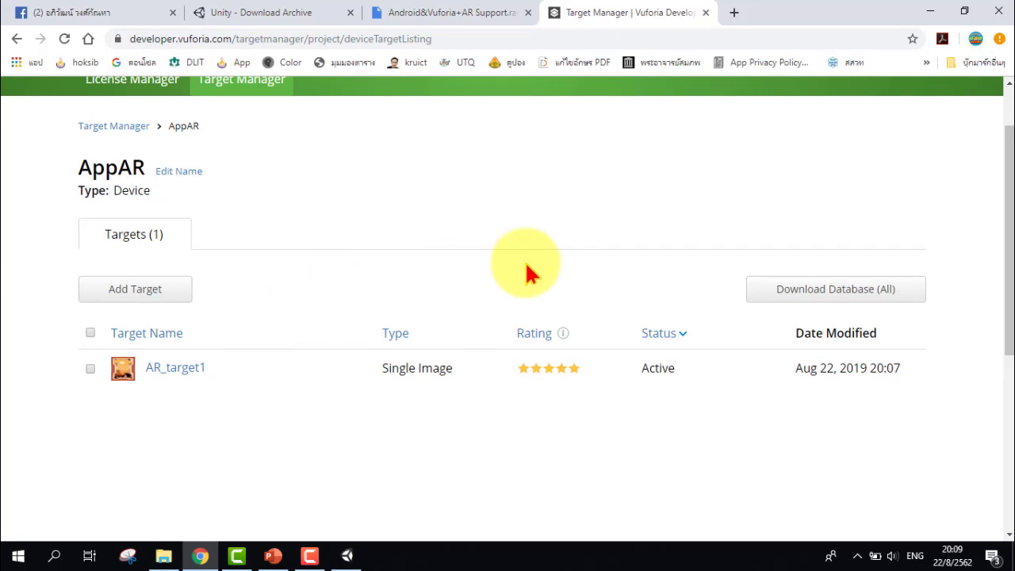
{"action": "left_click", "coordinate": [159, 298]}
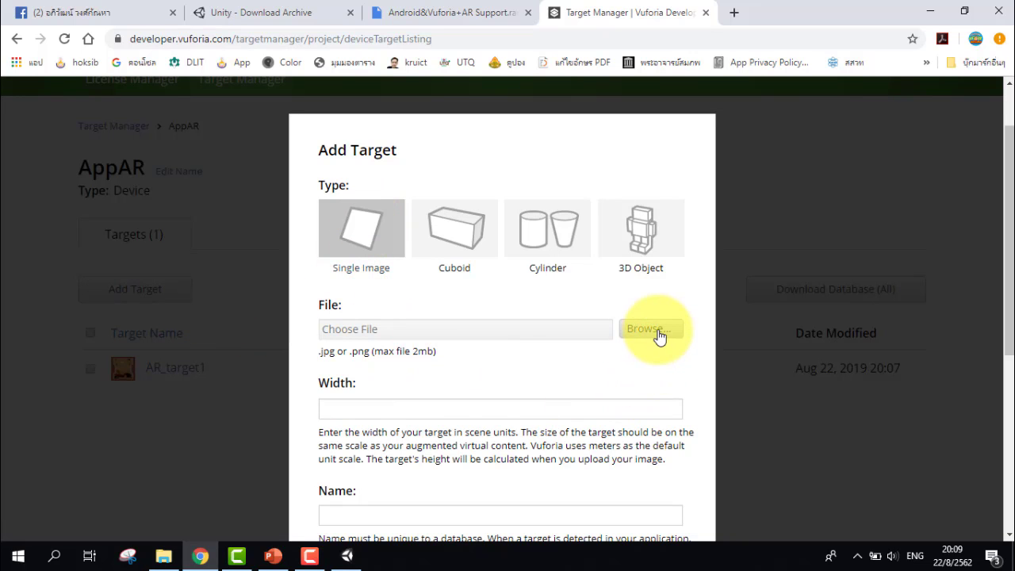
{"action": "left_click", "coordinate": [658, 336]}
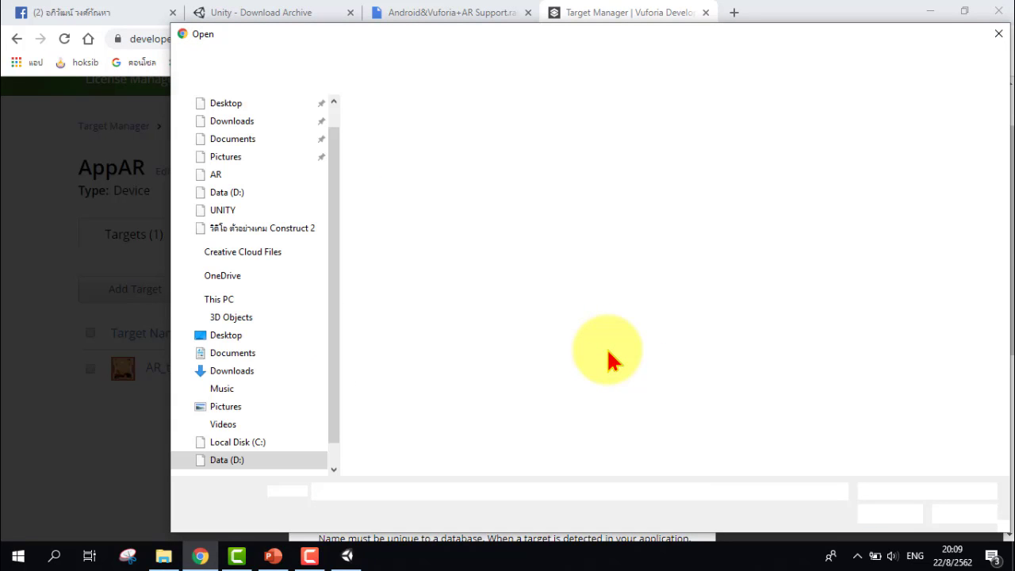
{"action": "left_click", "coordinate": [798, 274]}
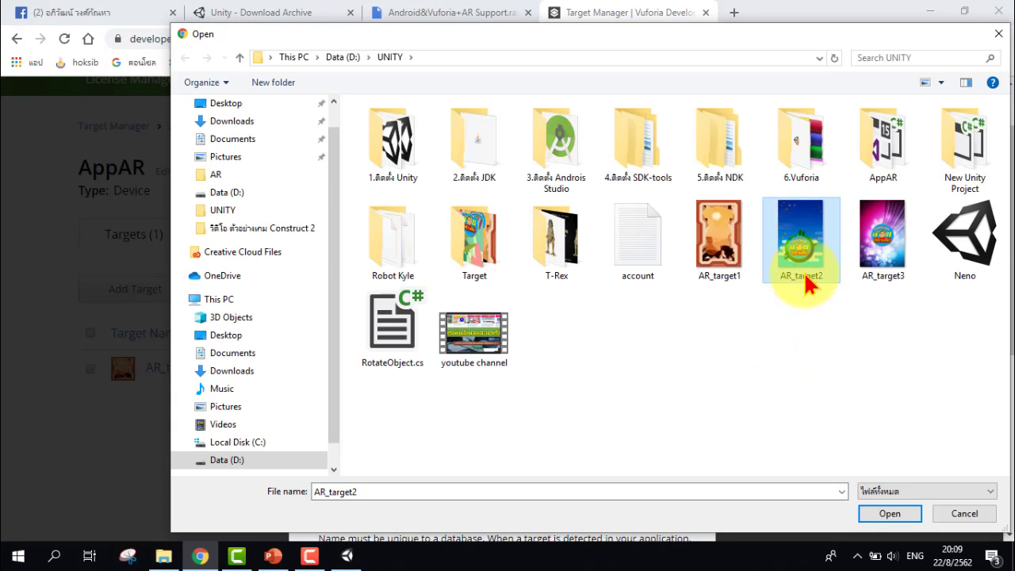
{"action": "left_click", "coordinate": [890, 515]}
{"action": "scroll", "coordinate": [407, 227], "scroll_direction": "down", "scroll_amount": 4}
{"action": "scroll", "coordinate": [433, 208], "scroll_direction": "up", "scroll_amount": 2}
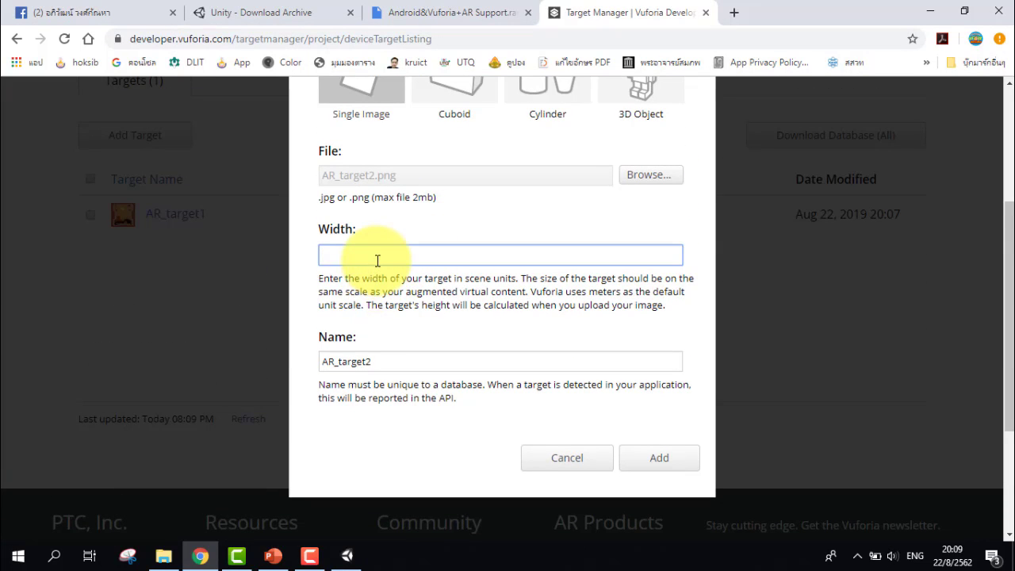
{"action": "left_click", "coordinate": [675, 463]}
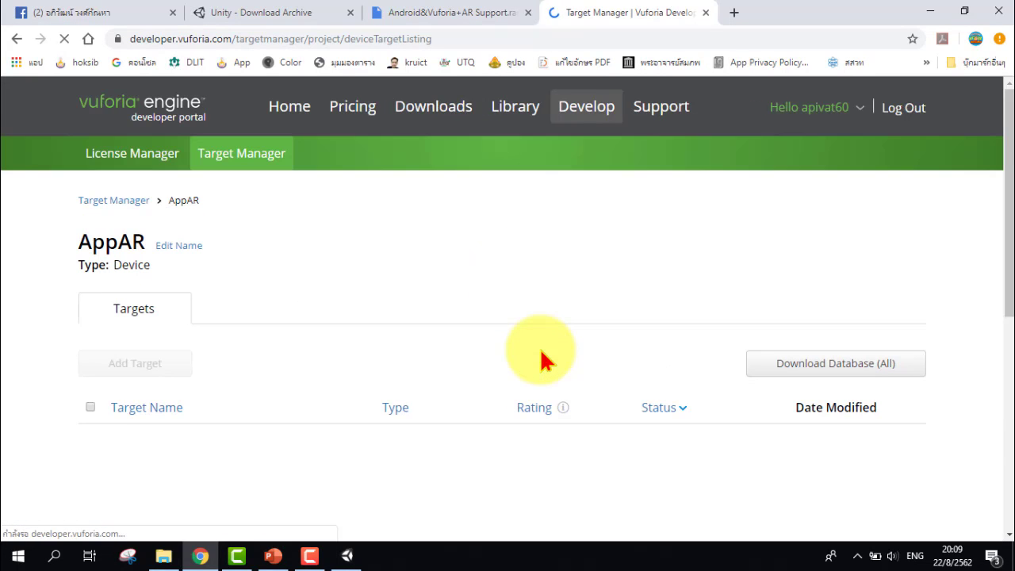
Upload AR_target3.png to AppAR as a single-image target named AR_target3, width 400
{"action": "scroll", "coordinate": [544, 357], "scroll_direction": "down", "scroll_amount": 1}
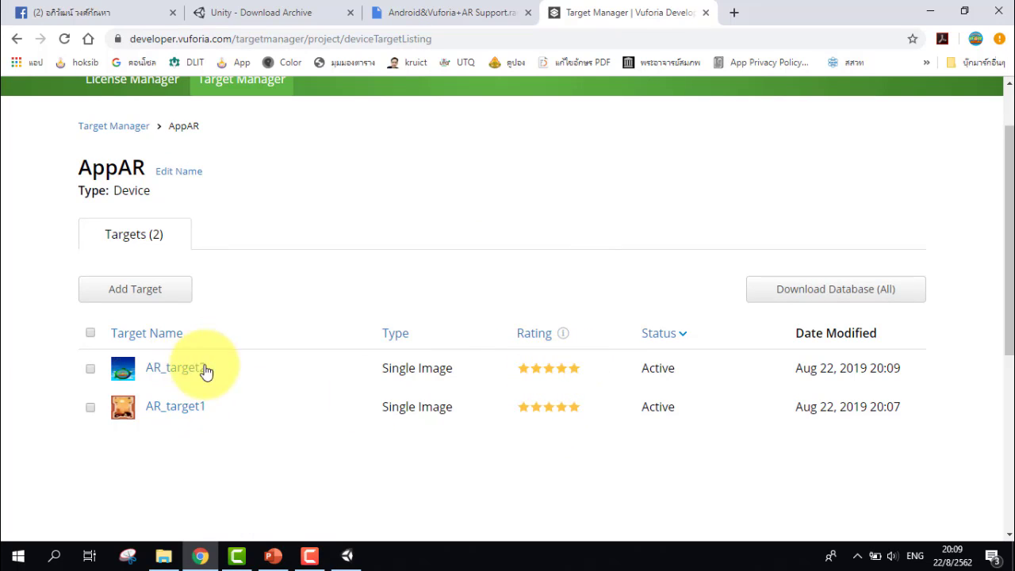
{"action": "left_click", "coordinate": [151, 295]}
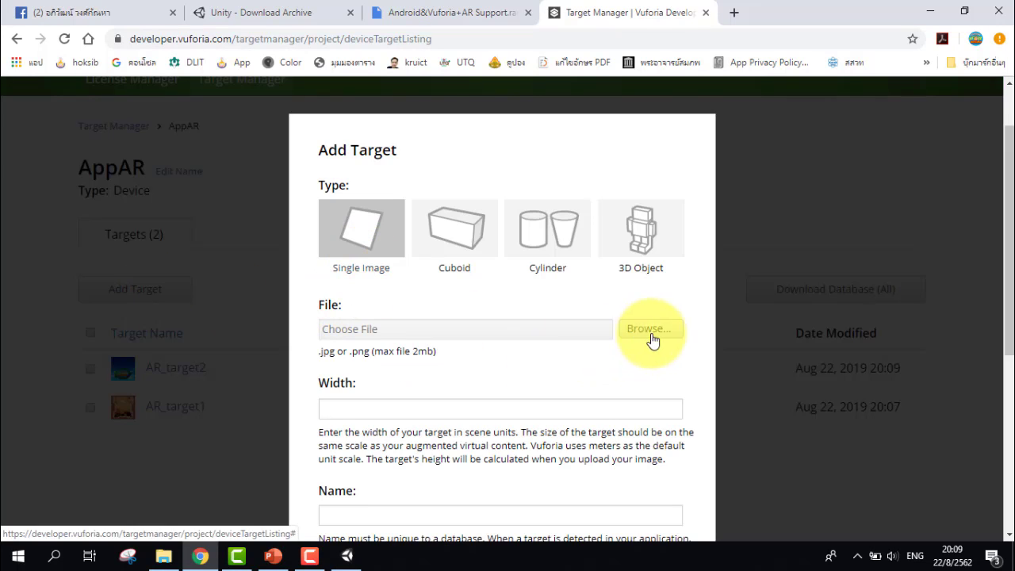
{"action": "left_click", "coordinate": [657, 335]}
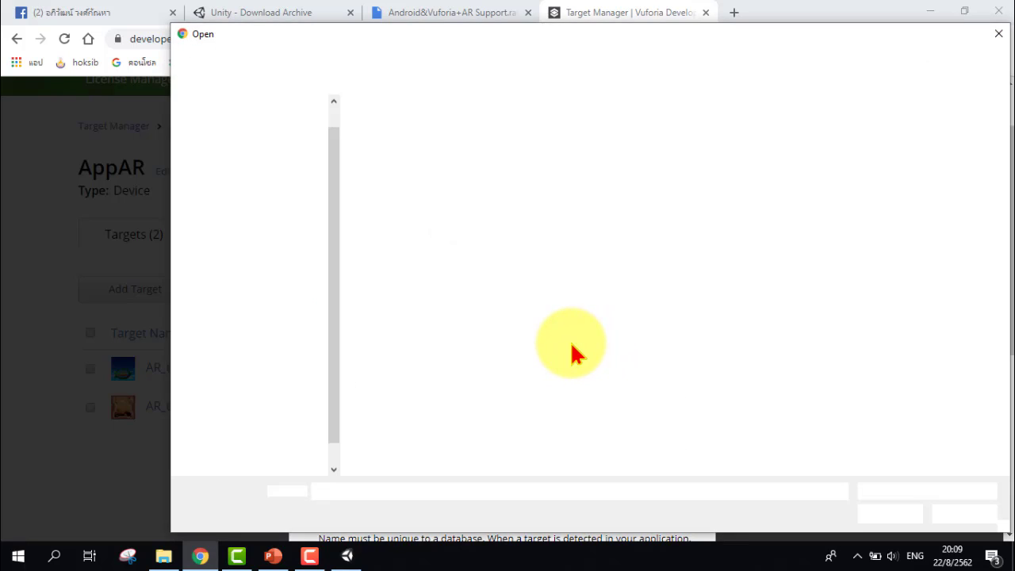
{"action": "left_click", "coordinate": [886, 266]}
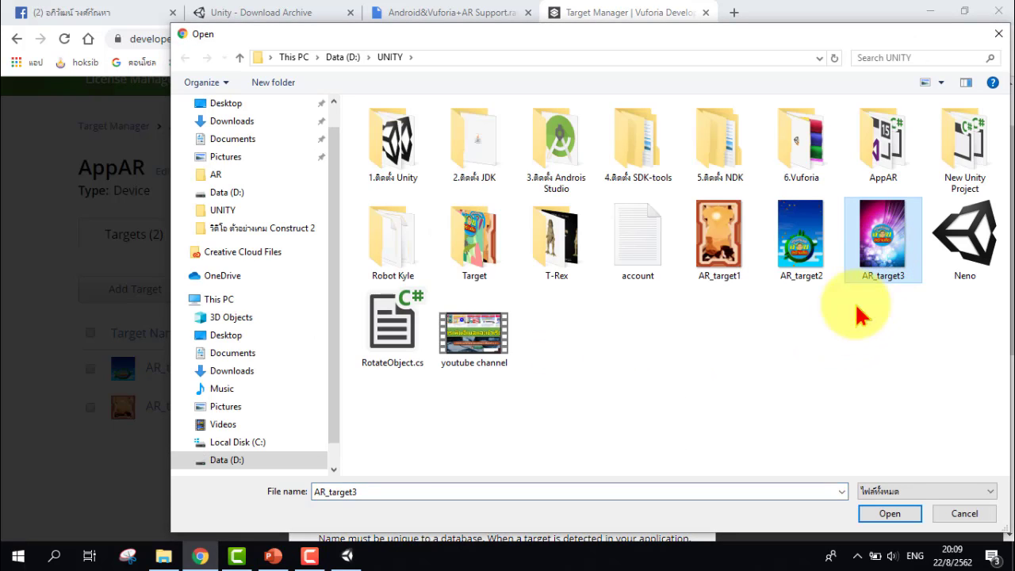
{"action": "left_click", "coordinate": [887, 514]}
{"action": "scroll", "coordinate": [508, 385], "scroll_direction": "down", "scroll_amount": 4}
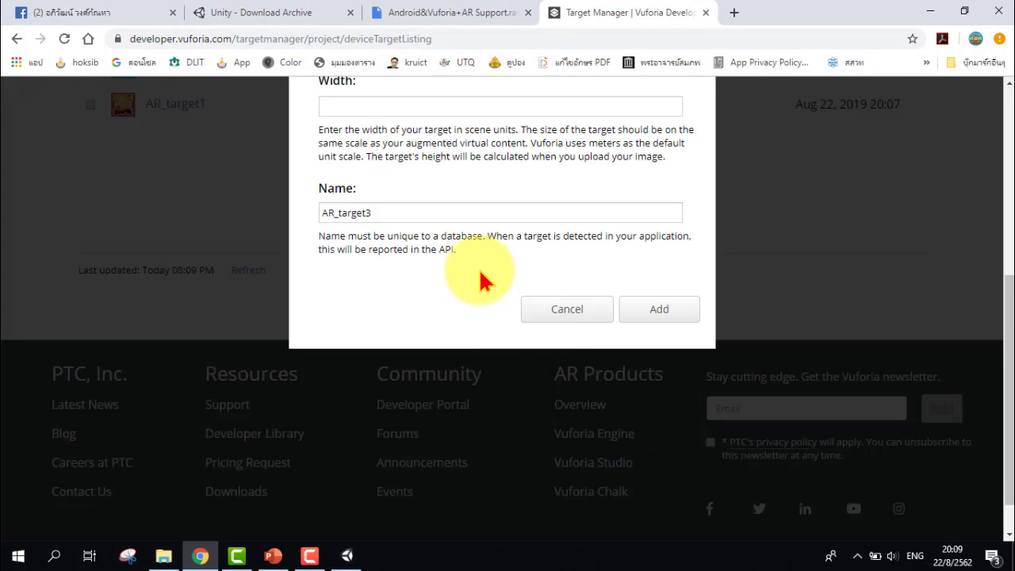
{"action": "scroll", "coordinate": [476, 262], "scroll_direction": "up", "scroll_amount": 2}
{"action": "type", "text": "400"}
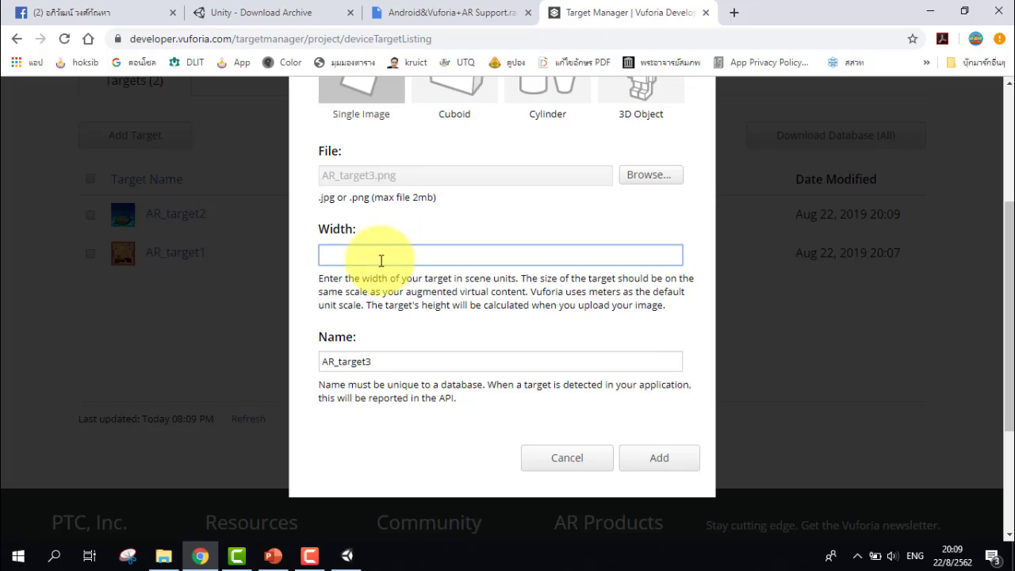
{"action": "left_click", "coordinate": [655, 460]}
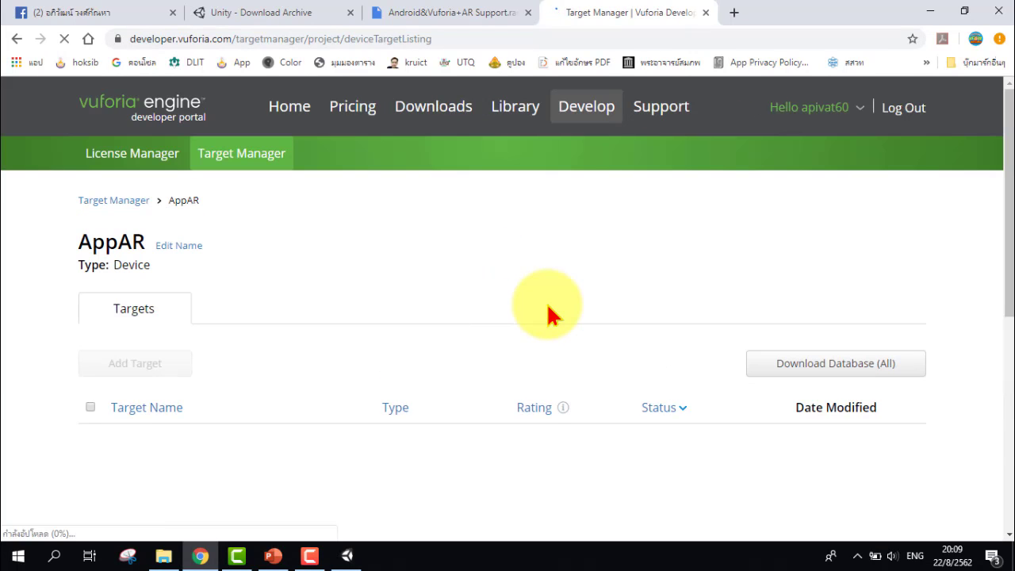
{"action": "scroll", "coordinate": [546, 302], "scroll_direction": "down", "scroll_amount": 3}
Reload the AppAR target list, confirming resubmission, until AR_target3 shows Active with five stars
{"action": "scroll", "coordinate": [547, 302], "scroll_direction": "up", "scroll_amount": 2}
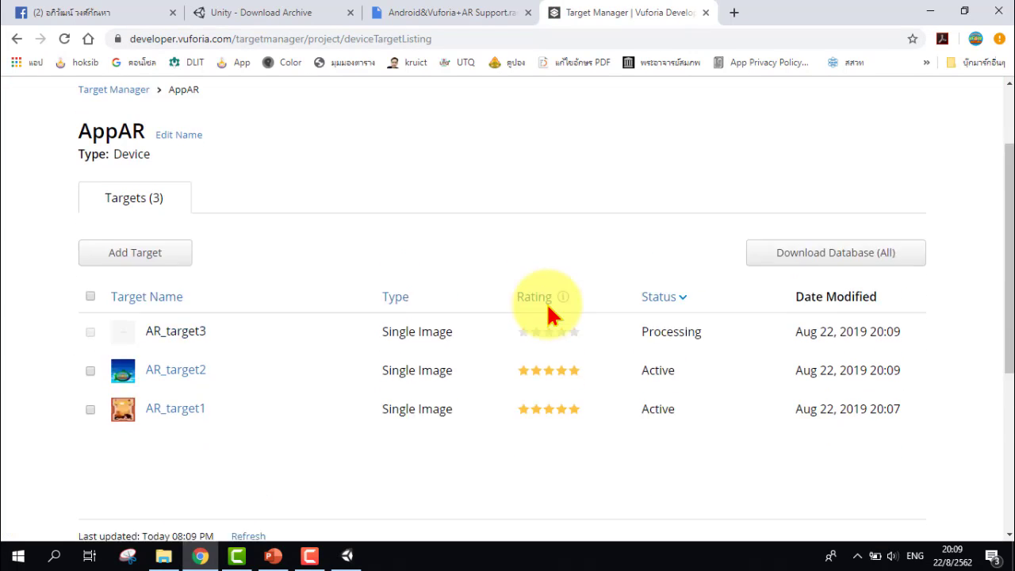
{"action": "scroll", "coordinate": [539, 331], "scroll_direction": "down", "scroll_amount": 1}
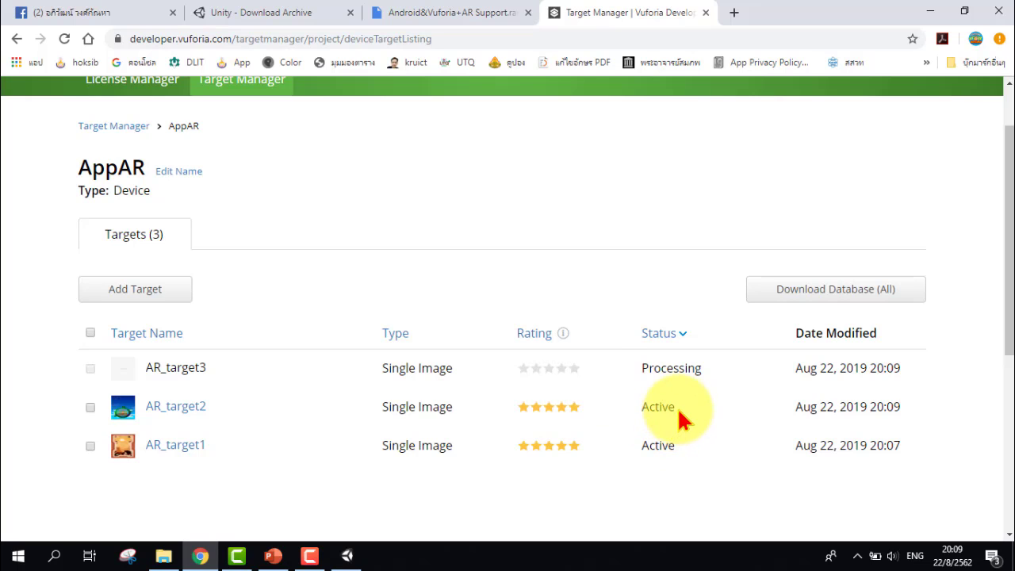
{"action": "left_click", "coordinate": [65, 44]}
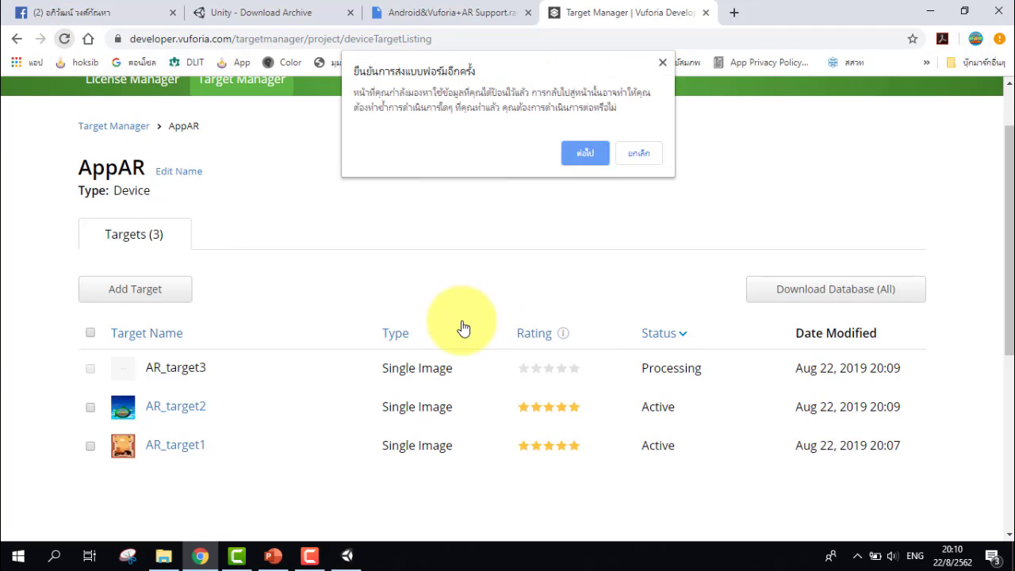
{"action": "left_click", "coordinate": [591, 159]}
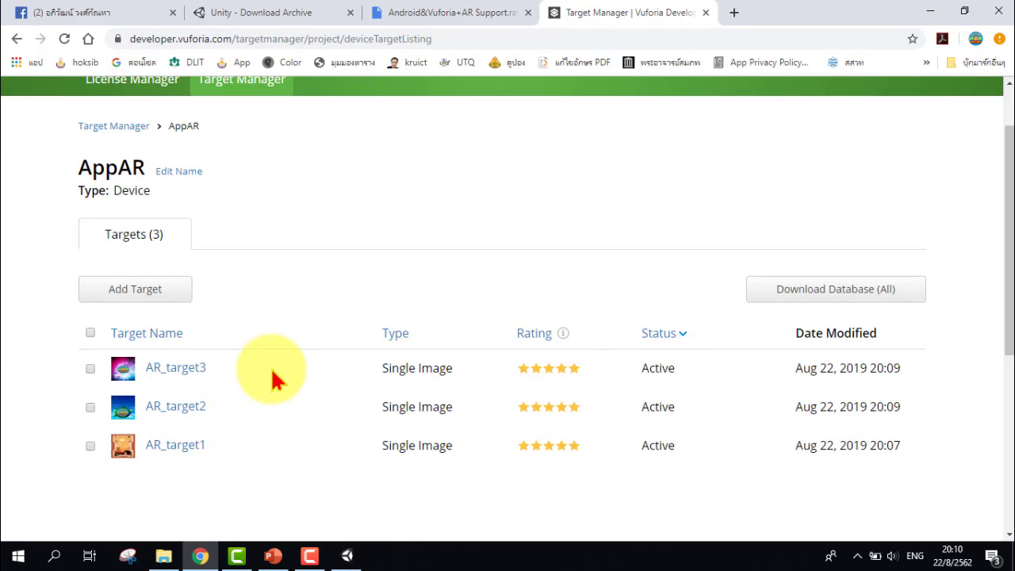
{"action": "scroll", "coordinate": [273, 379], "scroll_direction": "up", "scroll_amount": 1}
{"action": "scroll", "coordinate": [273, 379], "scroll_direction": "down", "scroll_amount": 1}
{"action": "scroll", "coordinate": [266, 407], "scroll_direction": "up", "scroll_amount": 1}
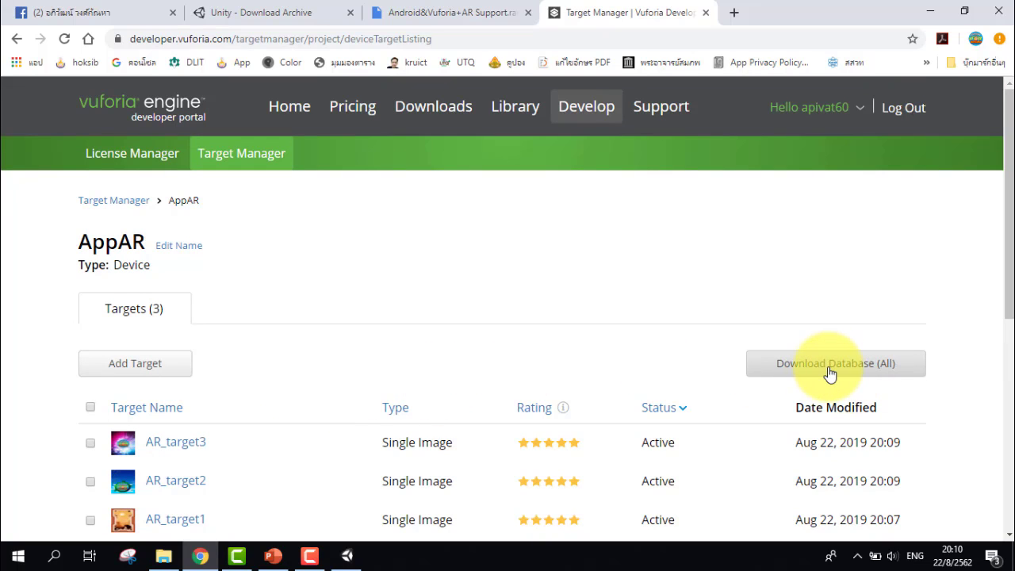
{"action": "scroll", "coordinate": [829, 374], "scroll_direction": "down", "scroll_amount": 1}
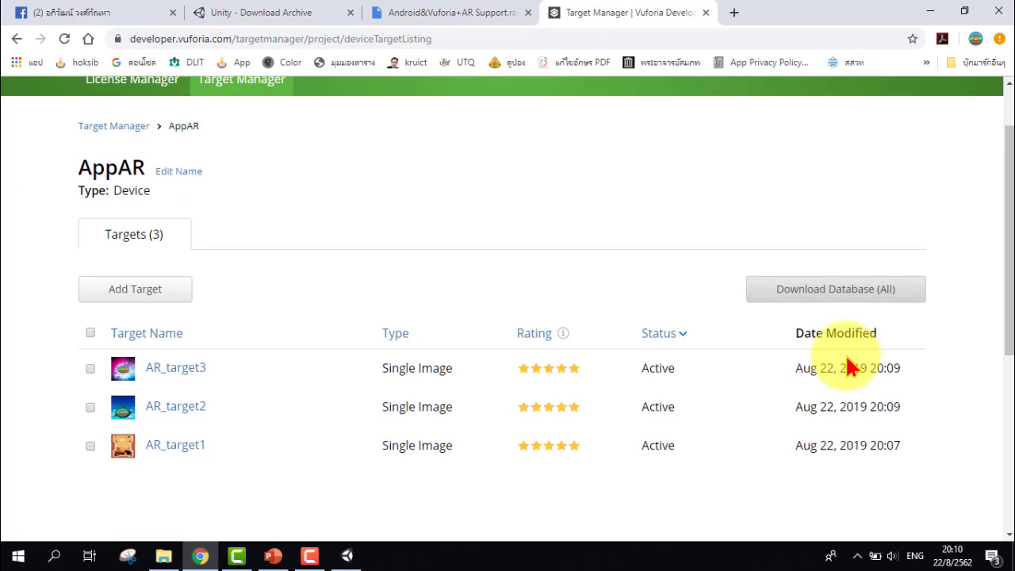
Download the AppAR database for Unity Editor as AppAR.unitypackage into D:\UNITY
{"action": "left_click", "coordinate": [841, 294]}
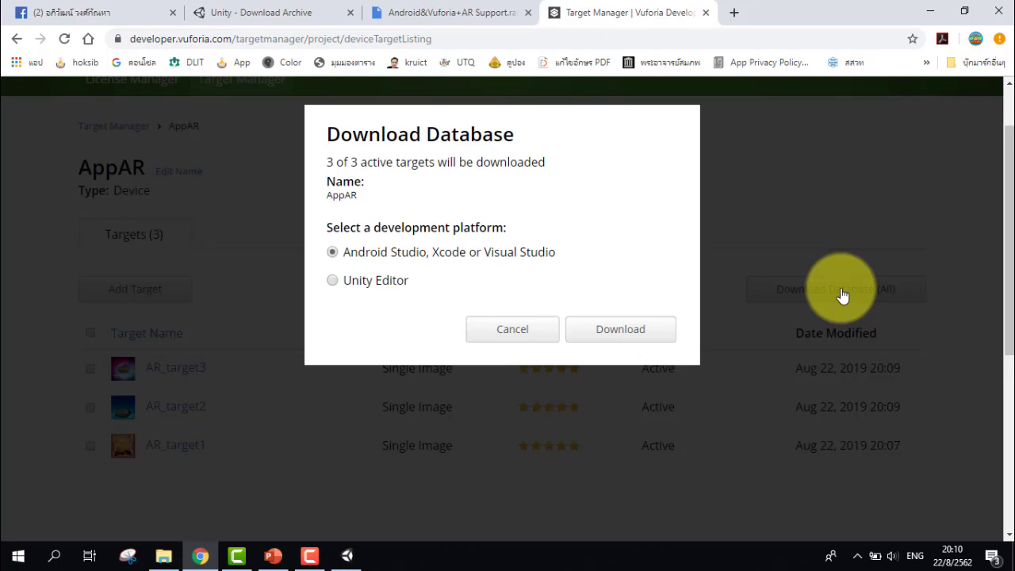
{"action": "left_click", "coordinate": [373, 284]}
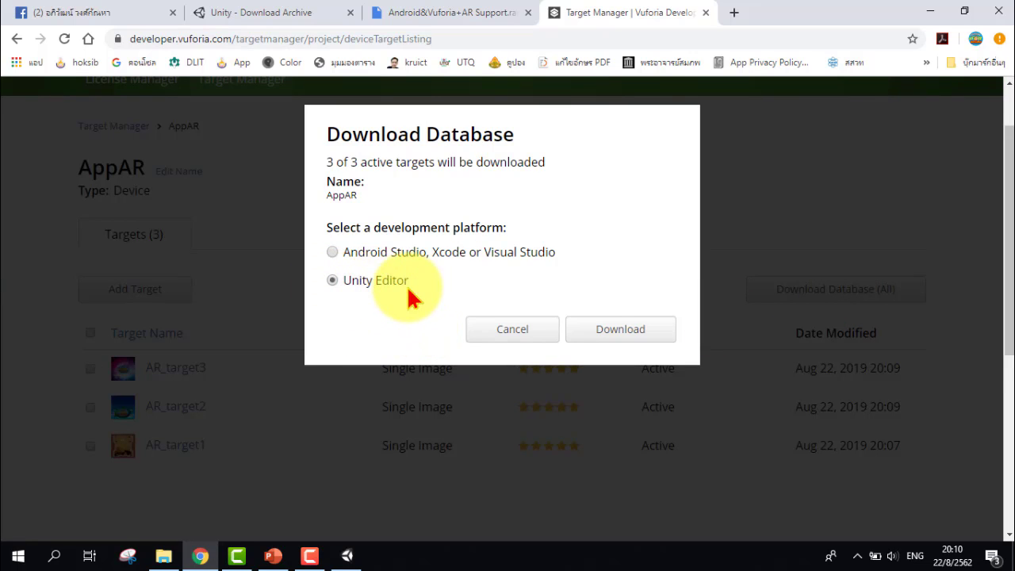
{"action": "left_click", "coordinate": [645, 332]}
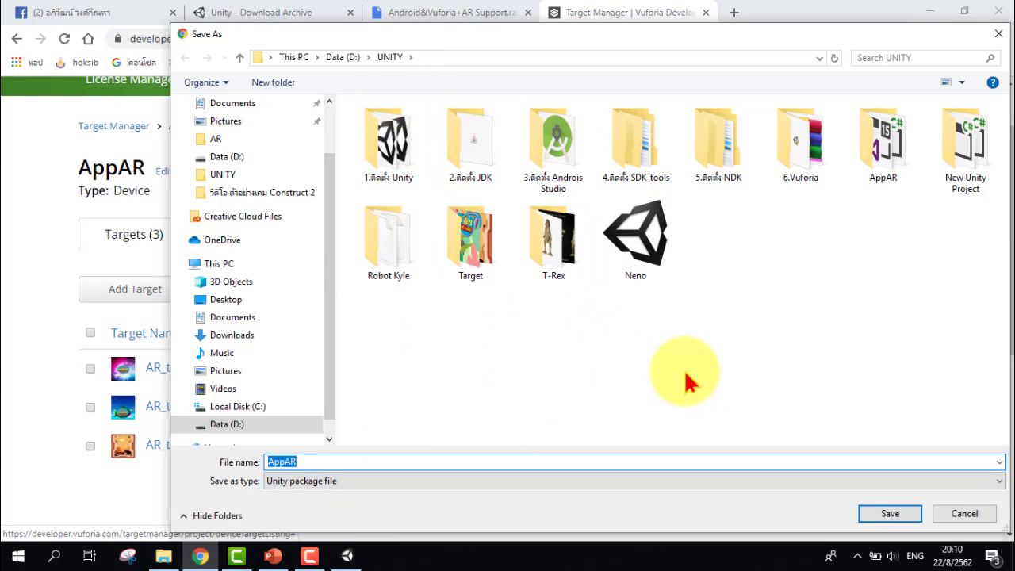
{"action": "left_click", "coordinate": [891, 515]}
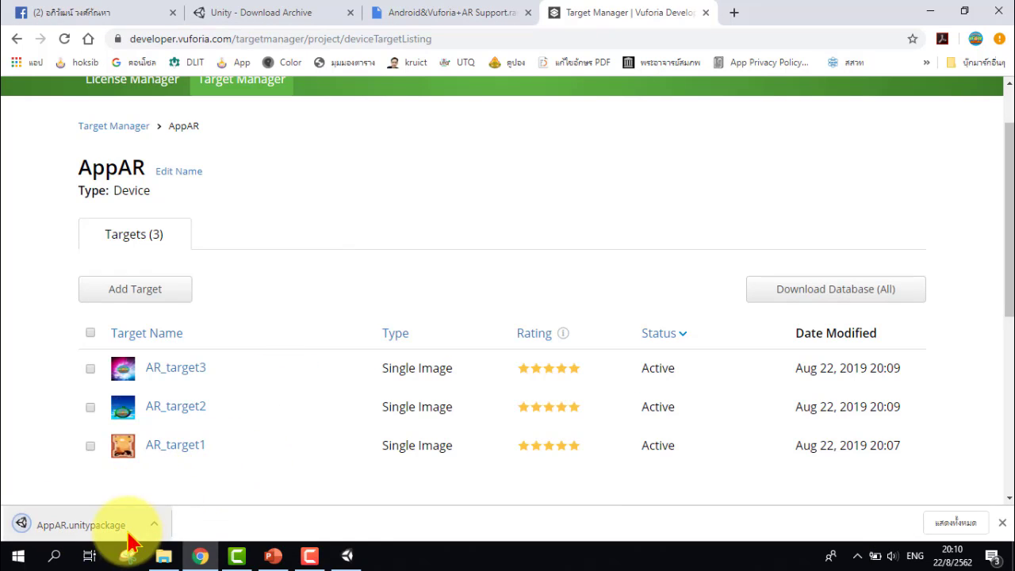
Open AppAR.unitypackage and import all its items into the Unity project
{"action": "left_click", "coordinate": [81, 529]}
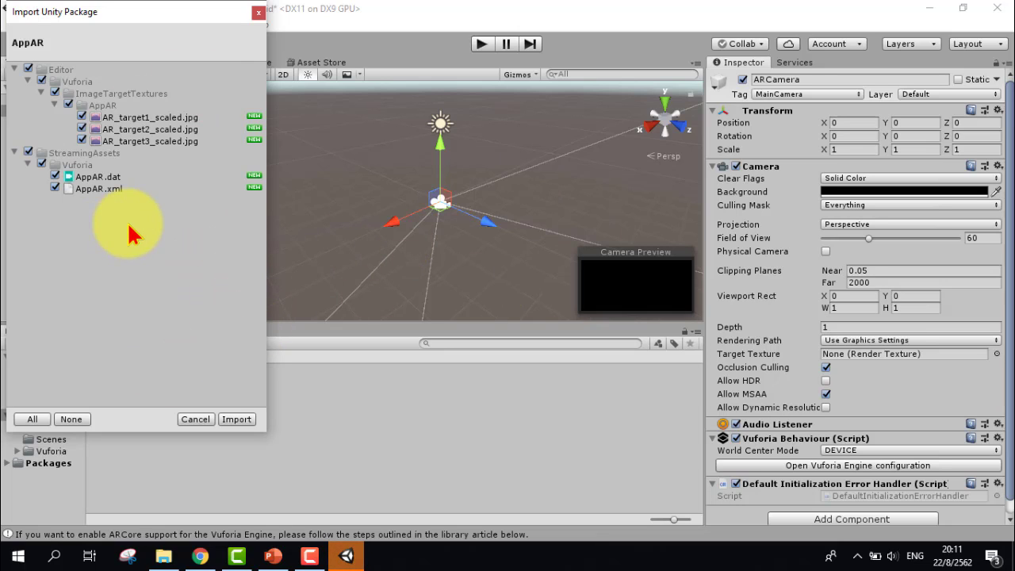
{"action": "left_click", "coordinate": [236, 419]}
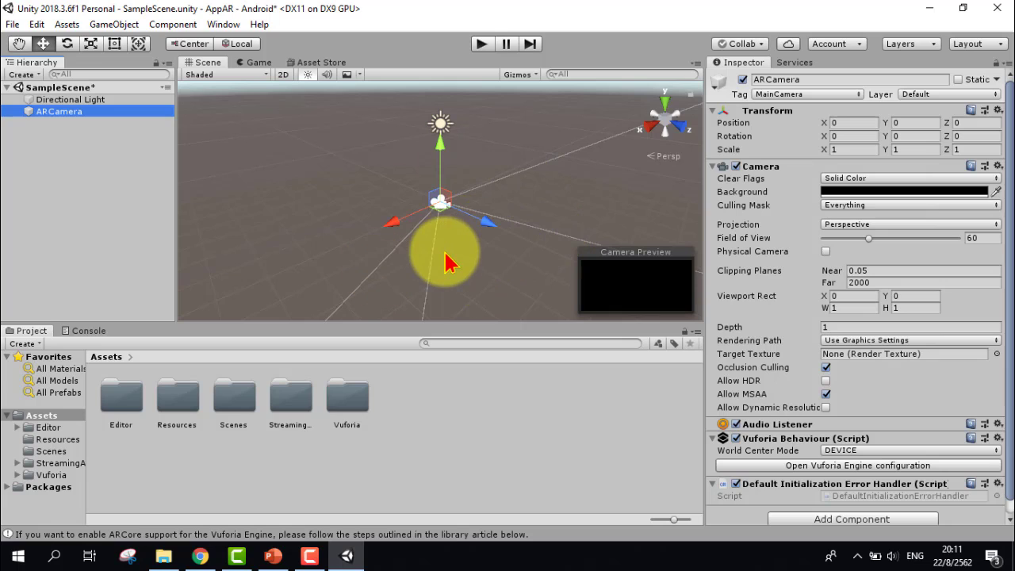
Create a Vuforia Engine Image Target in the scene under ARCamera from the GameObject menu
{"action": "left_click", "coordinate": [114, 24]}
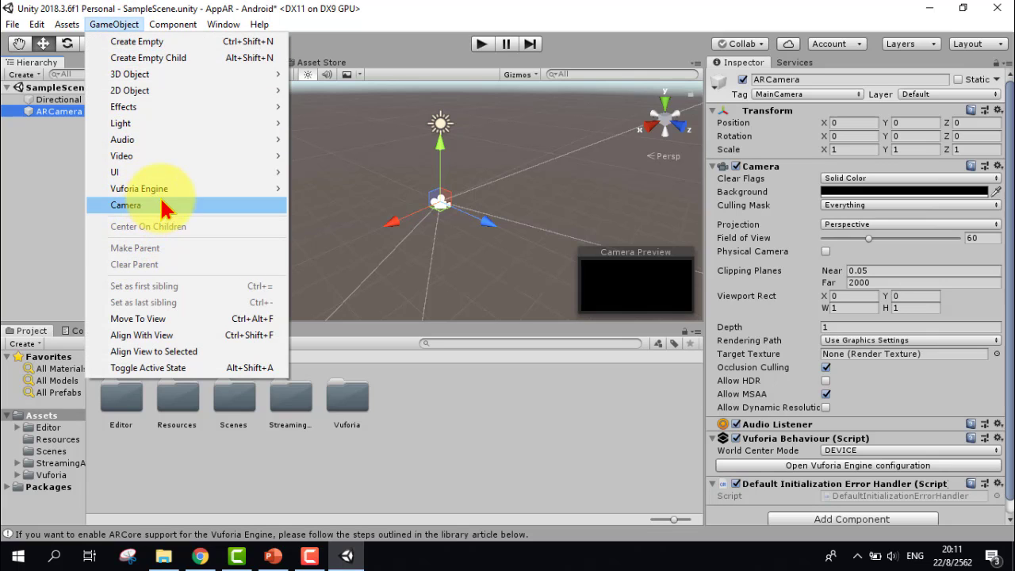
{"action": "mouse_move", "coordinate": [169, 193]}
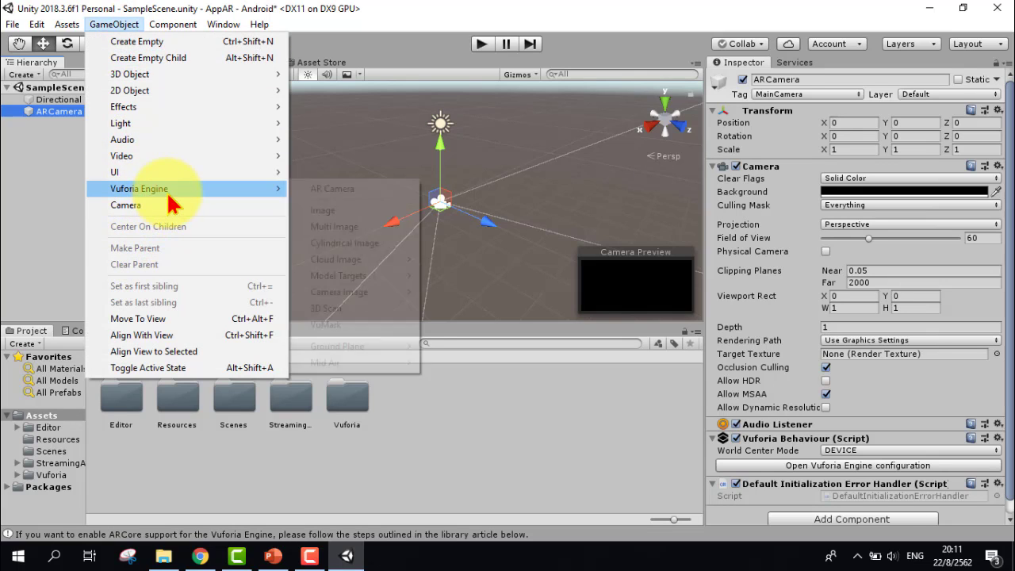
{"action": "left_click", "coordinate": [339, 212]}
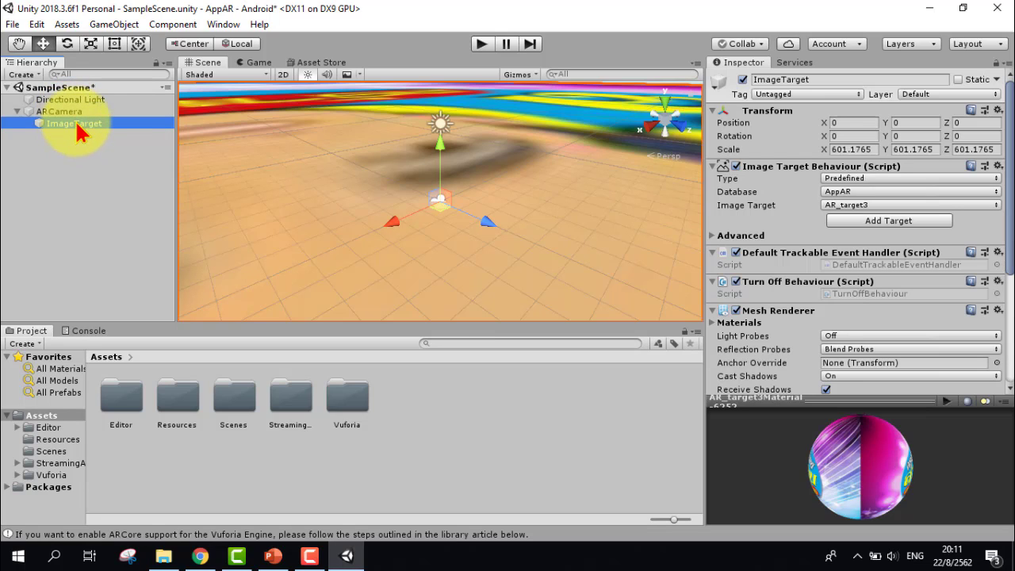
Set the ImageTarget's database to AppAR and its target image to AR_target1
{"action": "left_click", "coordinate": [76, 112]}
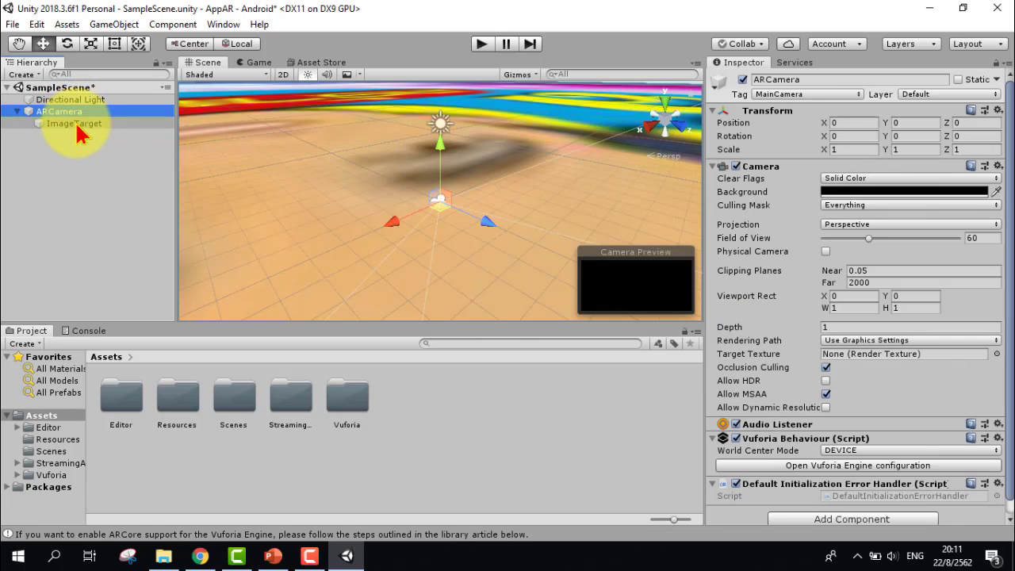
{"action": "left_click", "coordinate": [79, 124]}
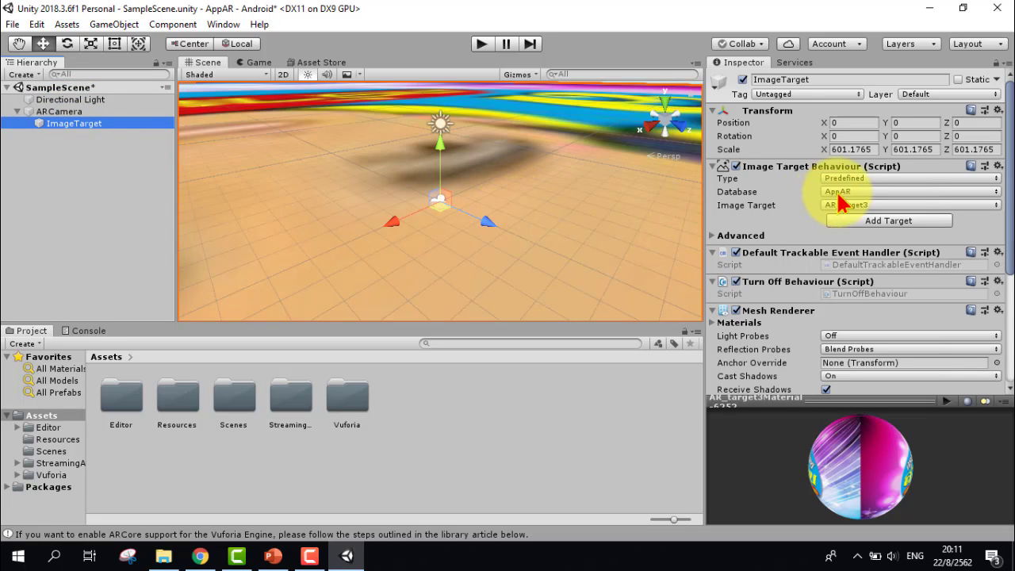
{"action": "left_click", "coordinate": [927, 192]}
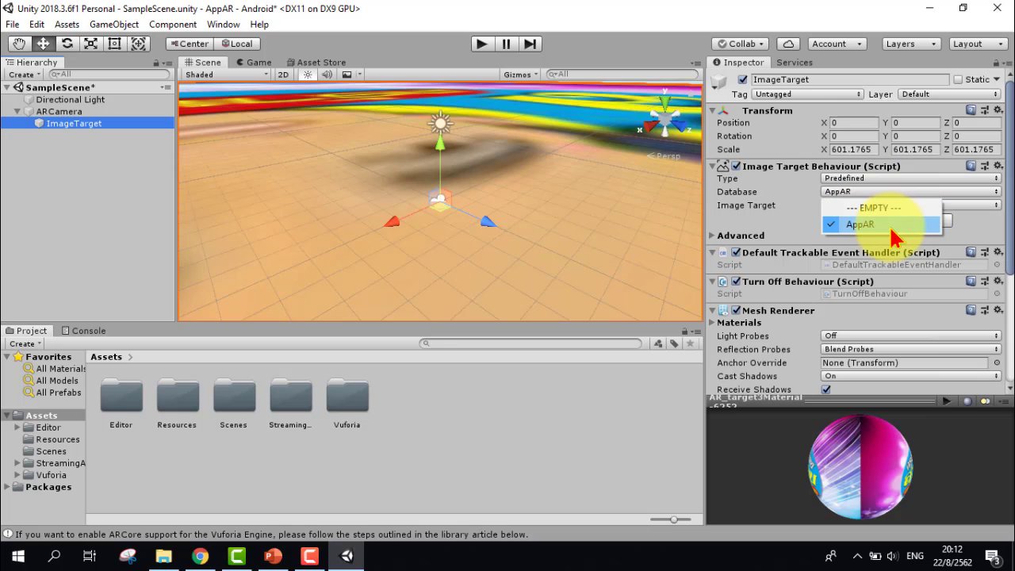
{"action": "left_click", "coordinate": [930, 197]}
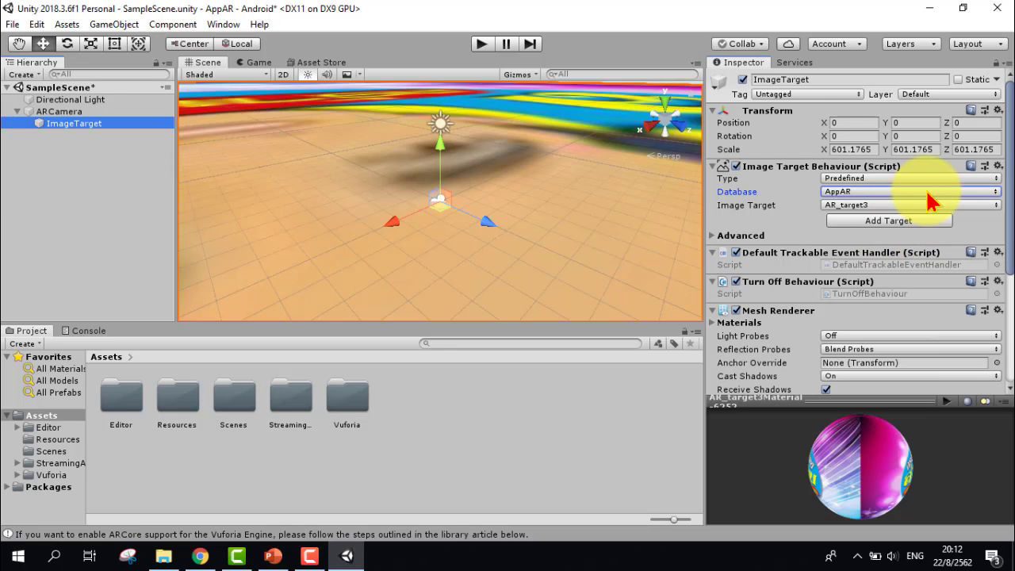
{"action": "left_click", "coordinate": [862, 207]}
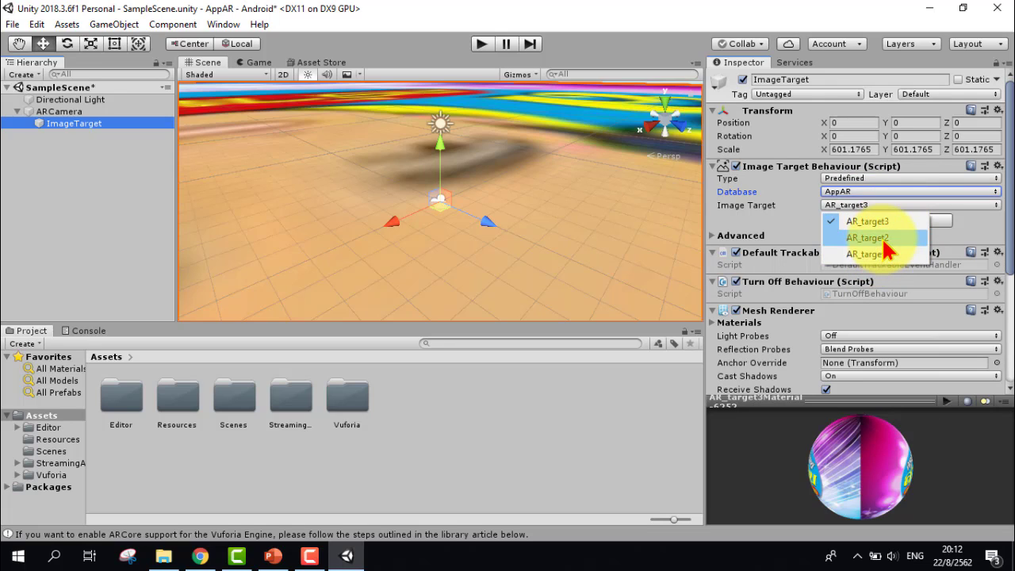
{"action": "left_click", "coordinate": [882, 238]}
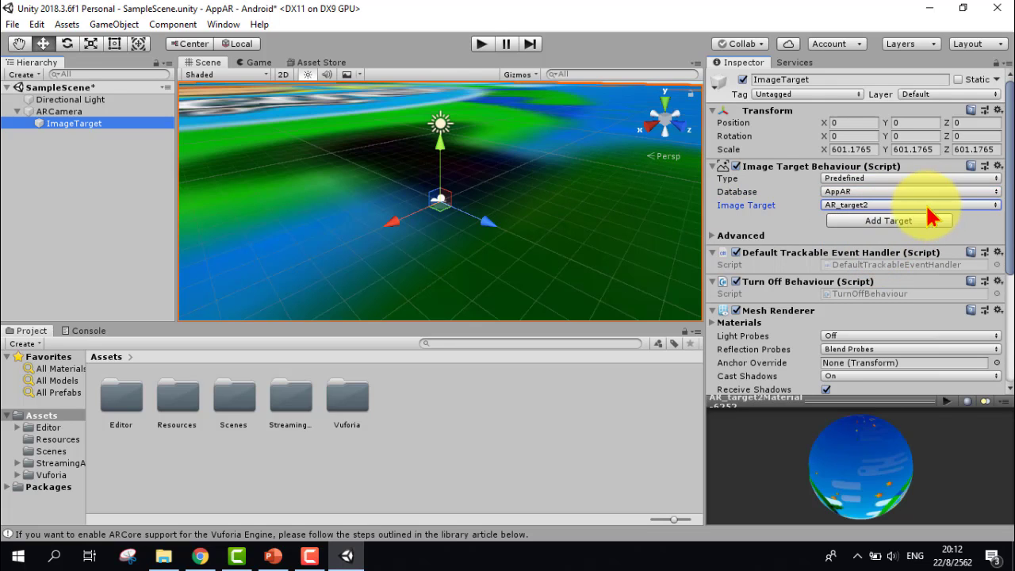
{"action": "left_click", "coordinate": [906, 208]}
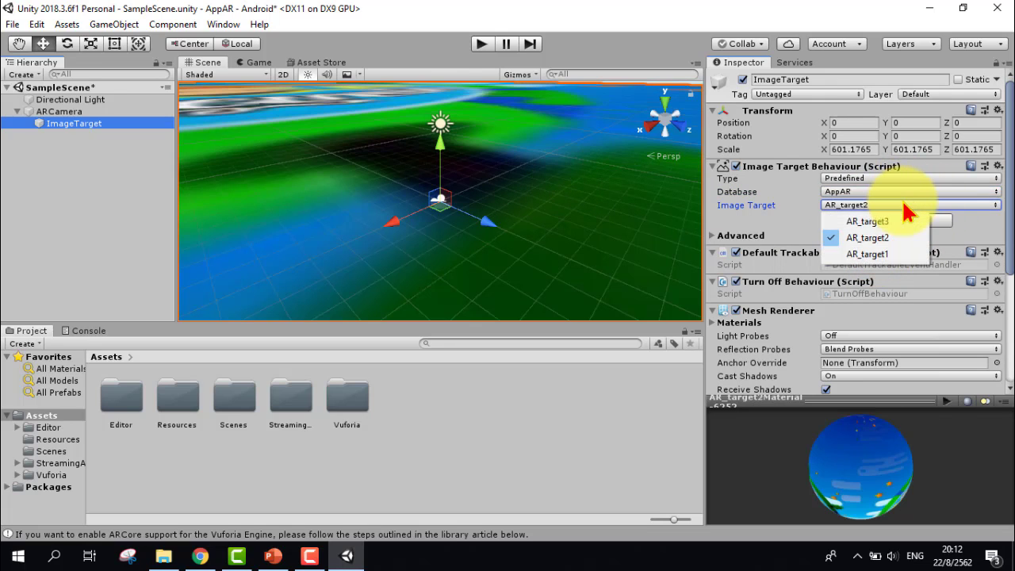
{"action": "left_click", "coordinate": [896, 242]}
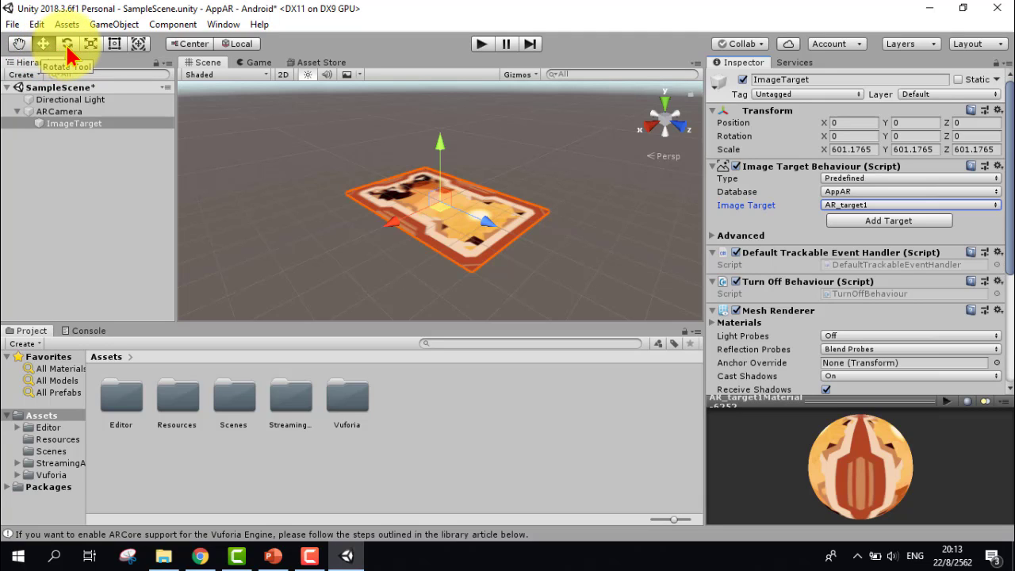
{"action": "left_click", "coordinate": [68, 45]}
{"action": "left_click", "coordinate": [44, 46]}
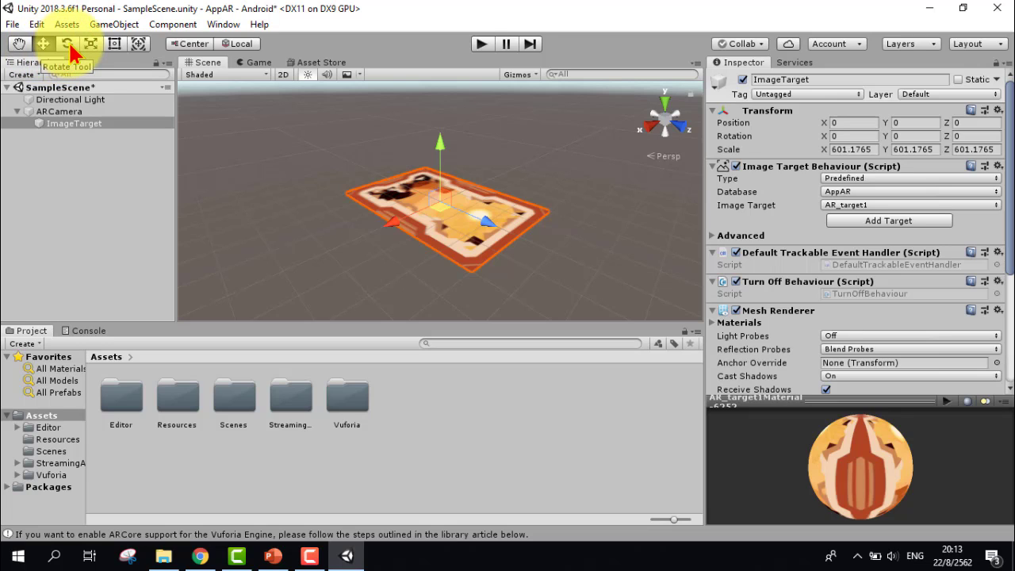
{"action": "left_click", "coordinate": [68, 44]}
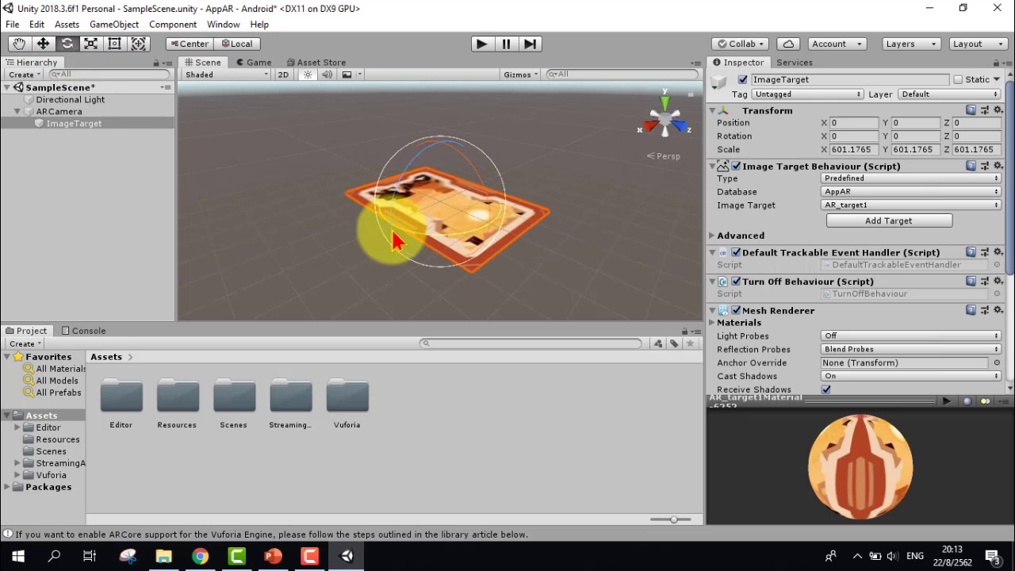
{"action": "left_click", "coordinate": [94, 48]}
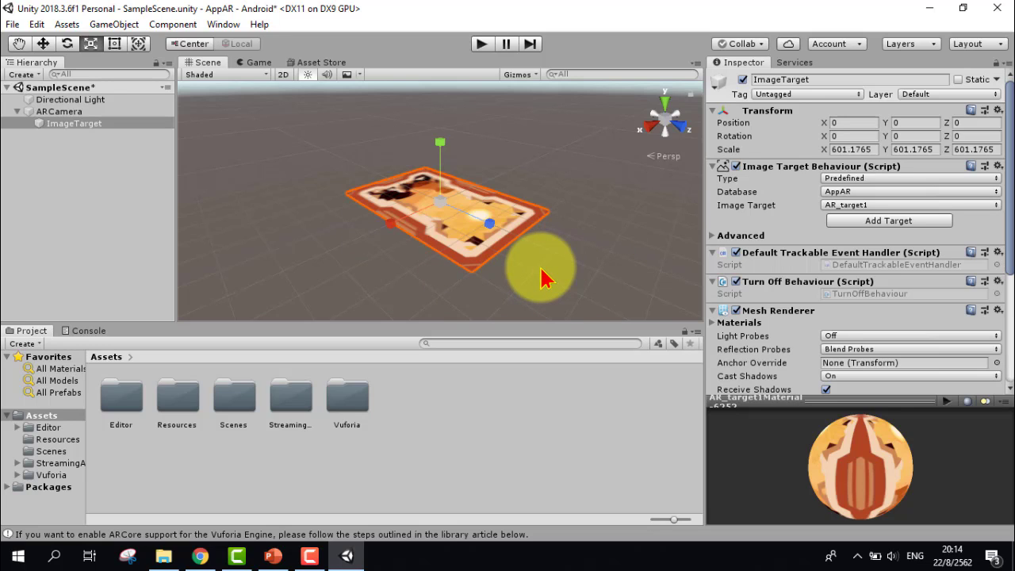
{"action": "key", "text": "alt"}
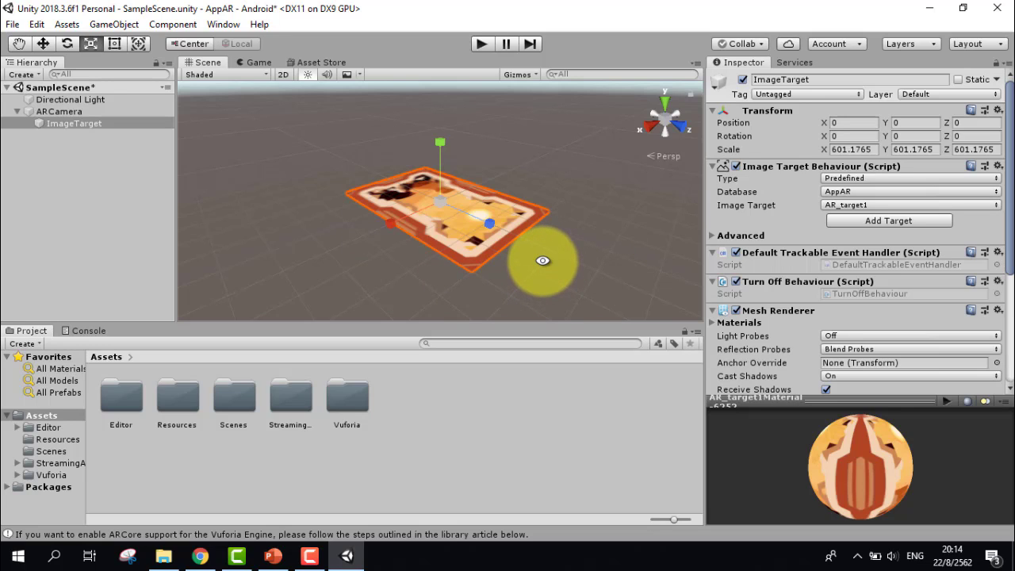
Pan and orbit the Scene view around the AR_target1 image target, then bring PowerPoint forward
{"action": "left_click", "coordinate": [22, 49]}
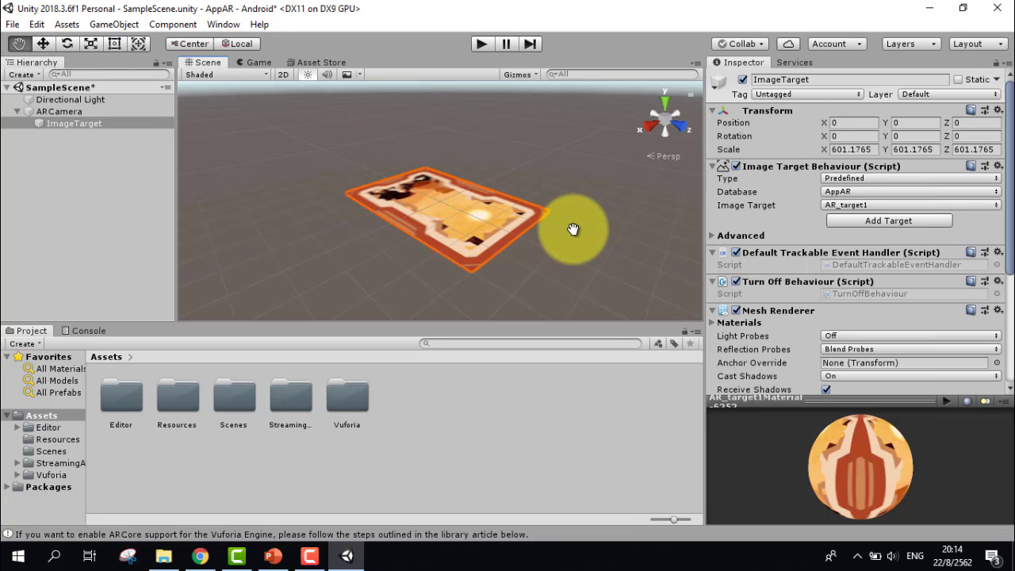
{"action": "mouse_move", "coordinate": [573, 229]}
{"action": "left_mouse_down"}
{"action": "mouse_move", "coordinate": [508, 226]}
{"action": "mouse_move", "coordinate": [548, 225]}
{"action": "left_mouse_up"}
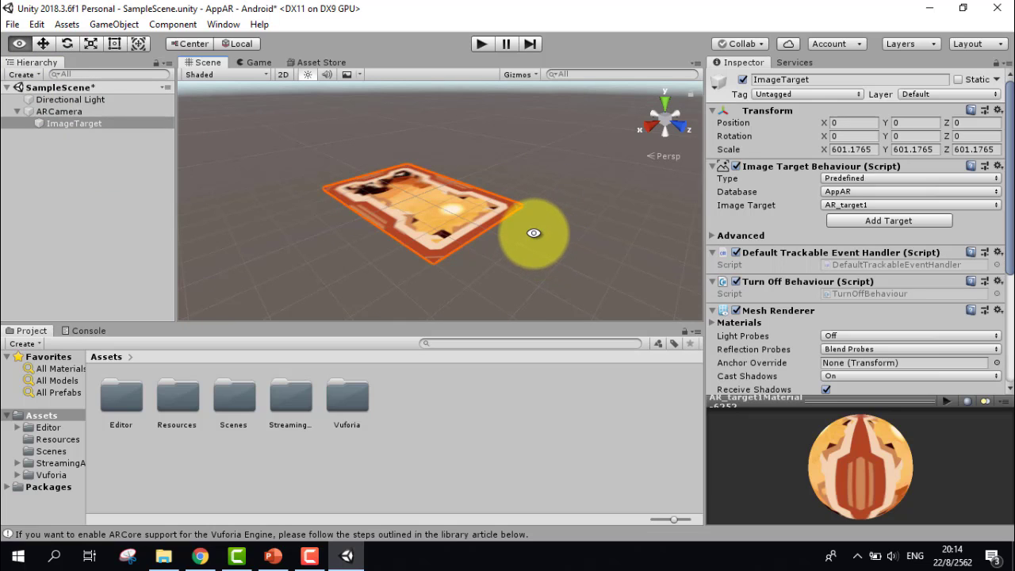
{"action": "mouse_move", "coordinate": [534, 233]}
{"action": "left_mouse_down", "text": "alt"}
{"action": "mouse_move", "coordinate": [404, 283]}
{"action": "mouse_move", "coordinate": [556, 253]}
{"action": "mouse_move", "coordinate": [437, 290]}
{"action": "mouse_move", "coordinate": [479, 293]}
{"action": "mouse_move", "coordinate": [592, 222]}
{"action": "mouse_move", "coordinate": [516, 313]}
{"action": "mouse_move", "coordinate": [534, 158]}
{"action": "mouse_move", "coordinate": [536, 282]}
{"action": "mouse_move", "coordinate": [549, 245]}
{"action": "mouse_move", "coordinate": [529, 128]}
{"action": "mouse_move", "coordinate": [503, 113]}
{"action": "mouse_move", "coordinate": [483, 136]}
{"action": "mouse_move", "coordinate": [548, 124]}
{"action": "mouse_move", "coordinate": [549, 157]}
{"action": "mouse_move", "coordinate": [521, 147]}
{"action": "left_mouse_up", "text": "alt"}
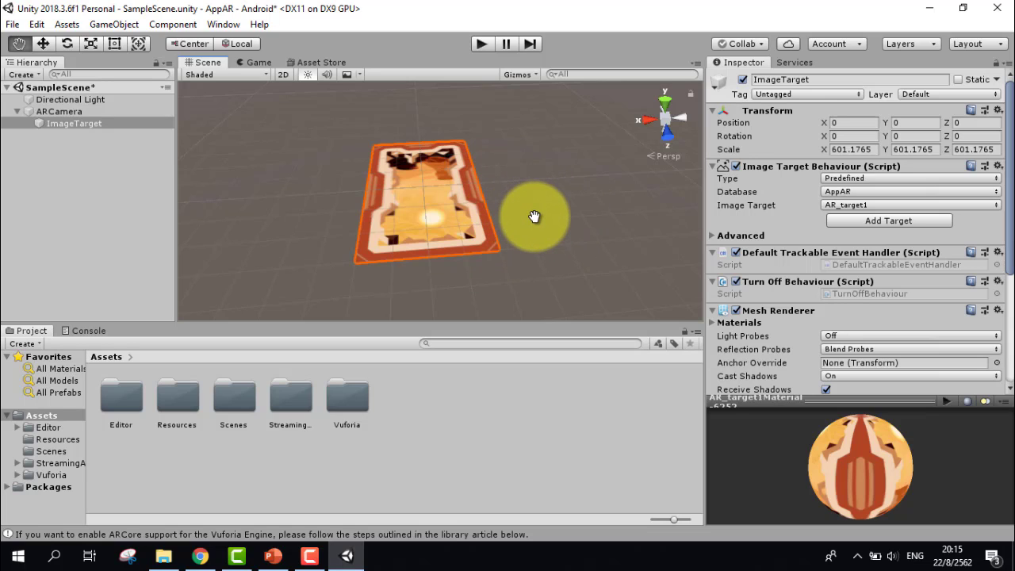
{"action": "left_click_drag", "start_coordinate": [579, 209], "coordinate": [485, 209], "text": "alt"}
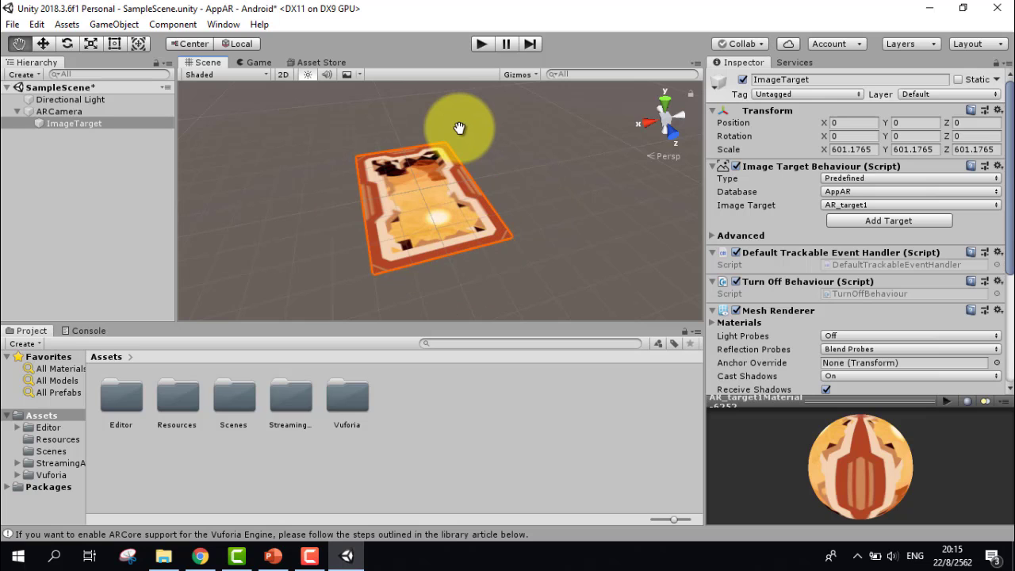
{"action": "left_click", "coordinate": [273, 555]}
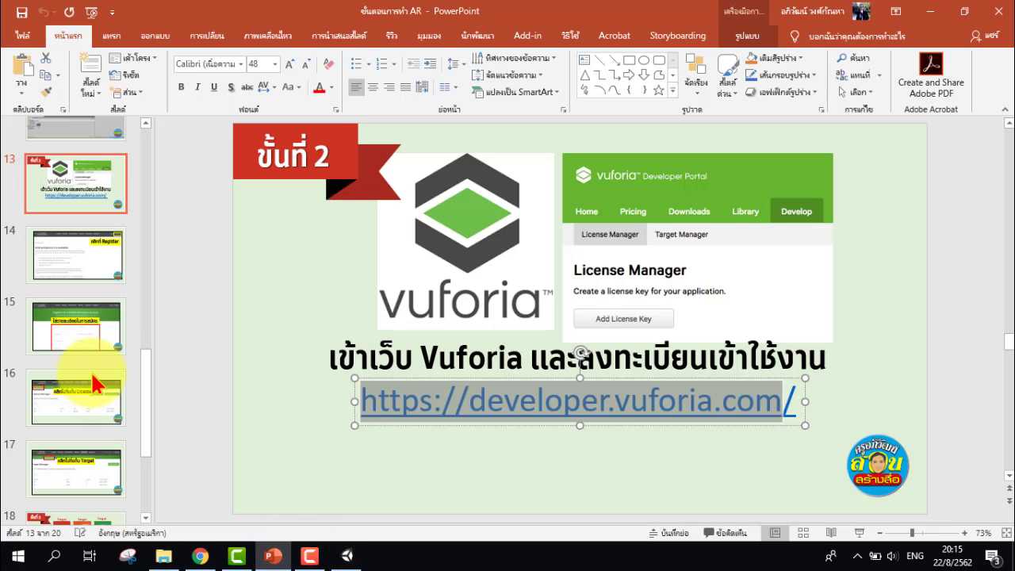
{"action": "scroll", "coordinate": [94, 385], "scroll_direction": "down", "scroll_amount": 5}
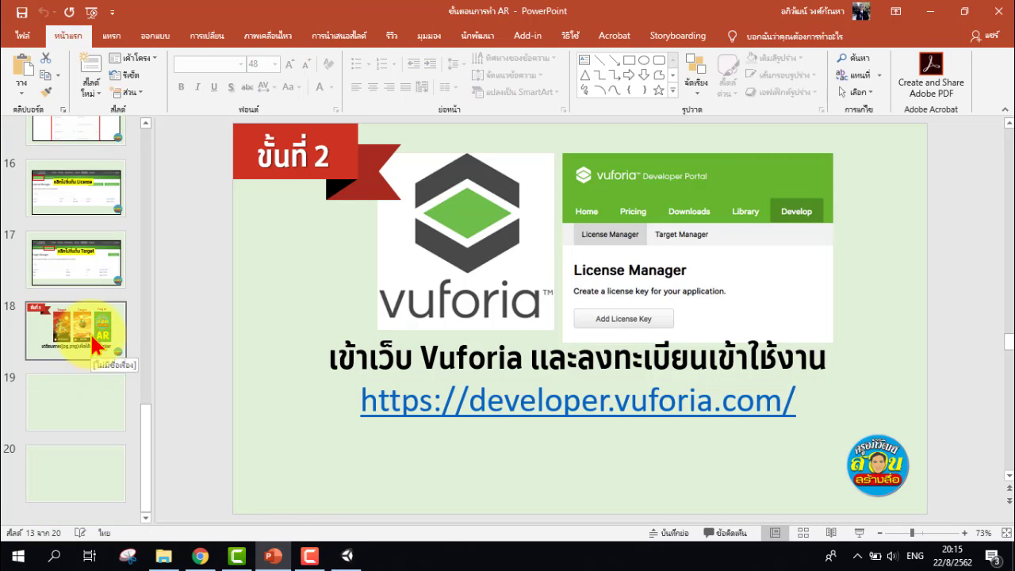
{"action": "left_click", "coordinate": [79, 400]}
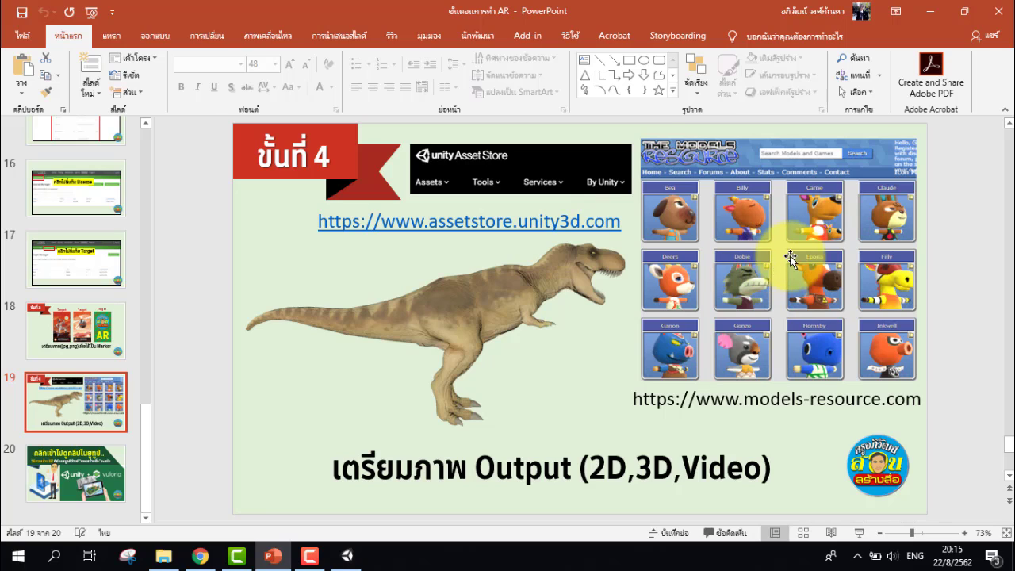
{"action": "left_click", "coordinate": [846, 401]}
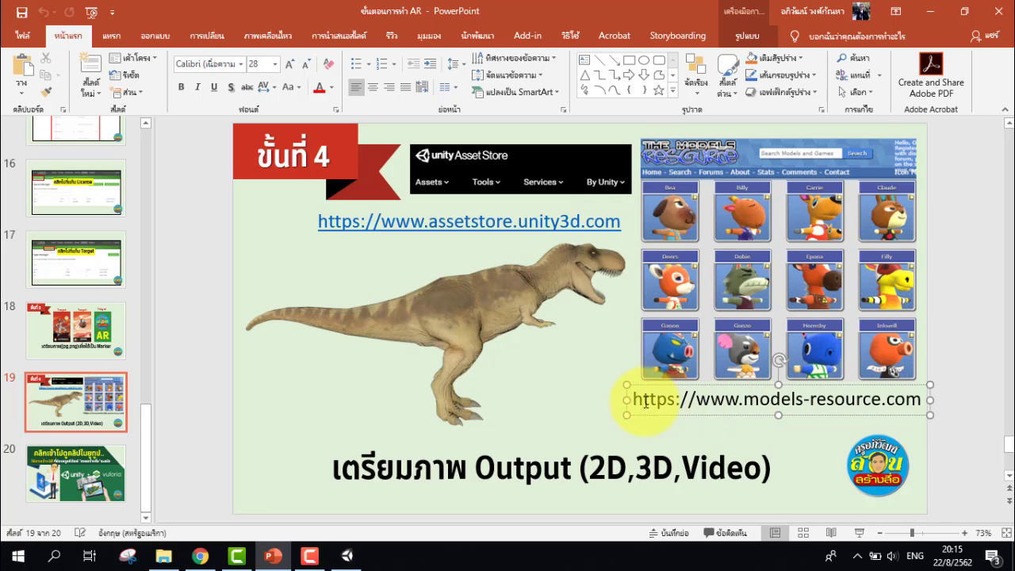
{"action": "left_click_drag", "start_coordinate": [635, 399], "coordinate": [922, 400]}
{"action": "key", "text": "ctrl+c"}
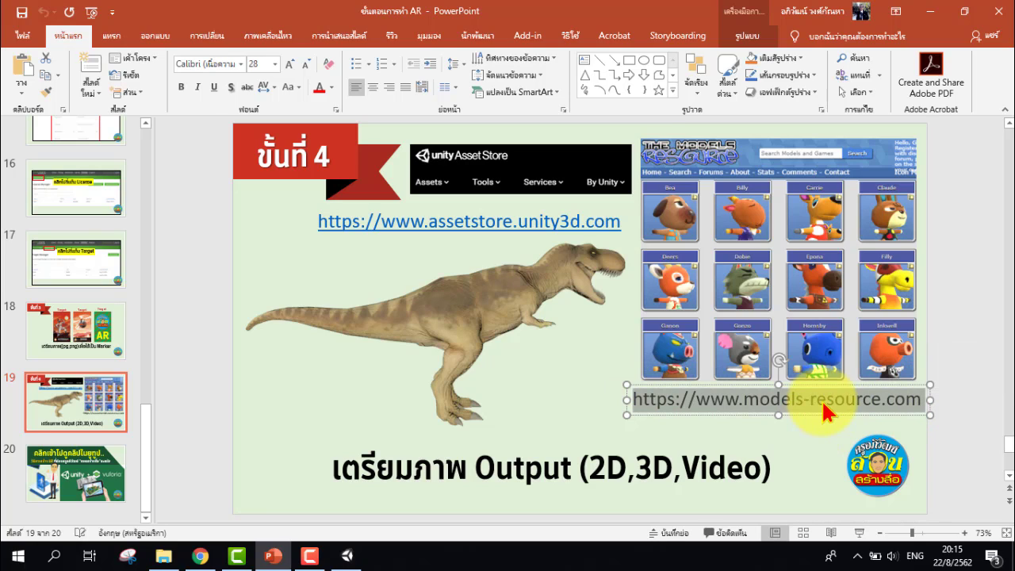
{"action": "left_click", "coordinate": [200, 555]}
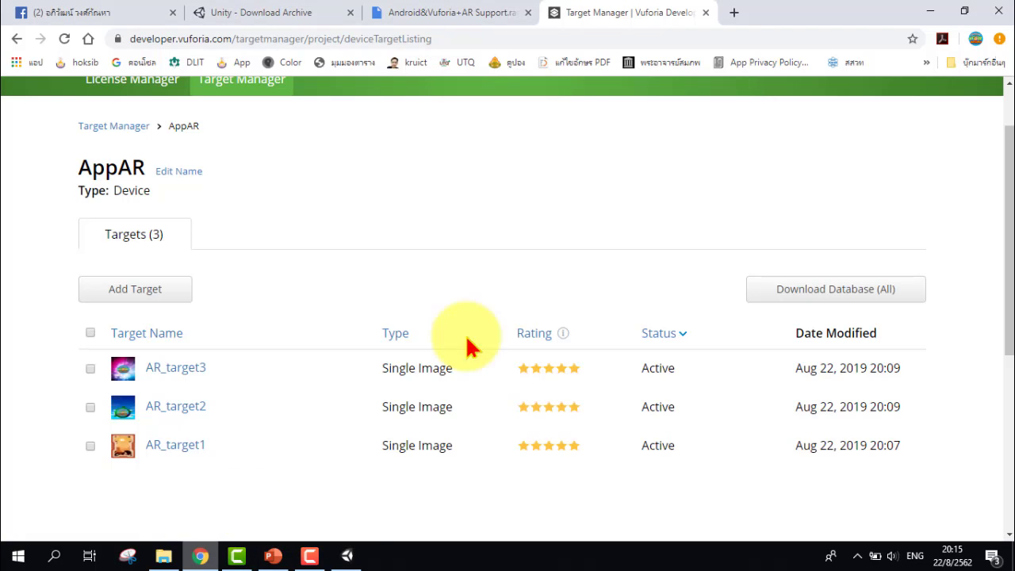
Open the pasted models-resource.com address in a new Chrome tab
{"action": "left_click", "coordinate": [734, 12]}
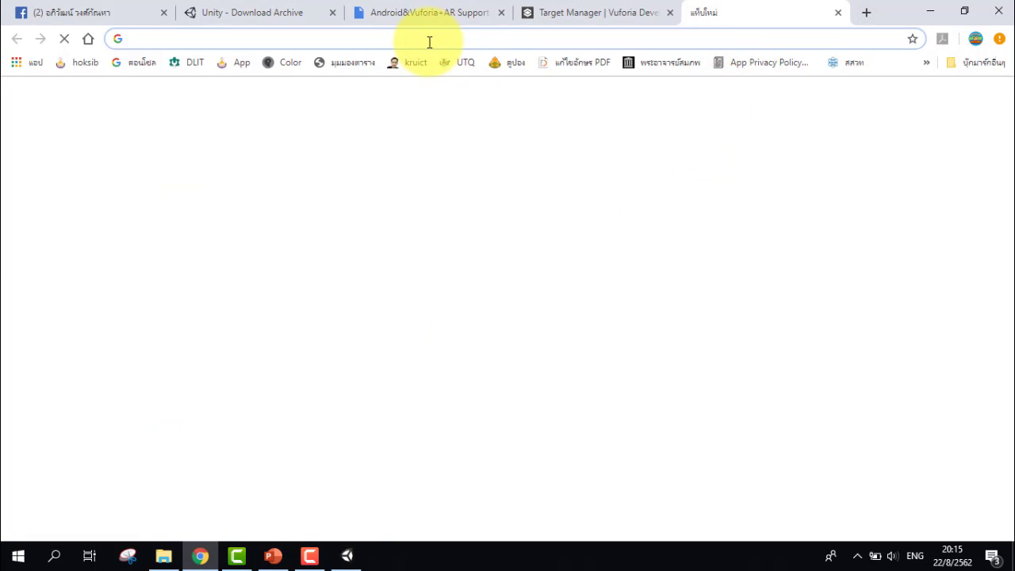
{"action": "key", "text": "ctrl+v"}
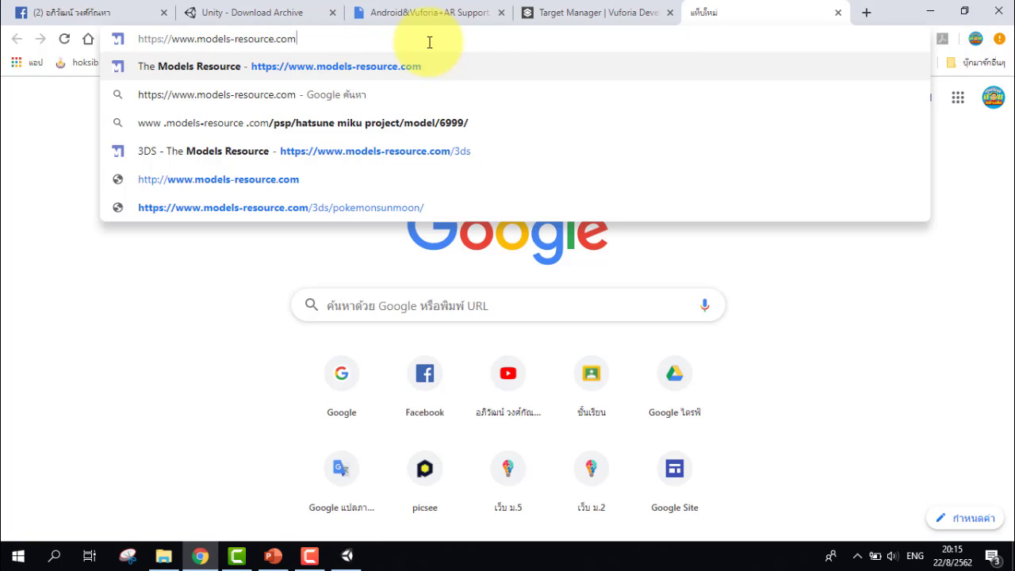
{"action": "key", "text": "Return"}
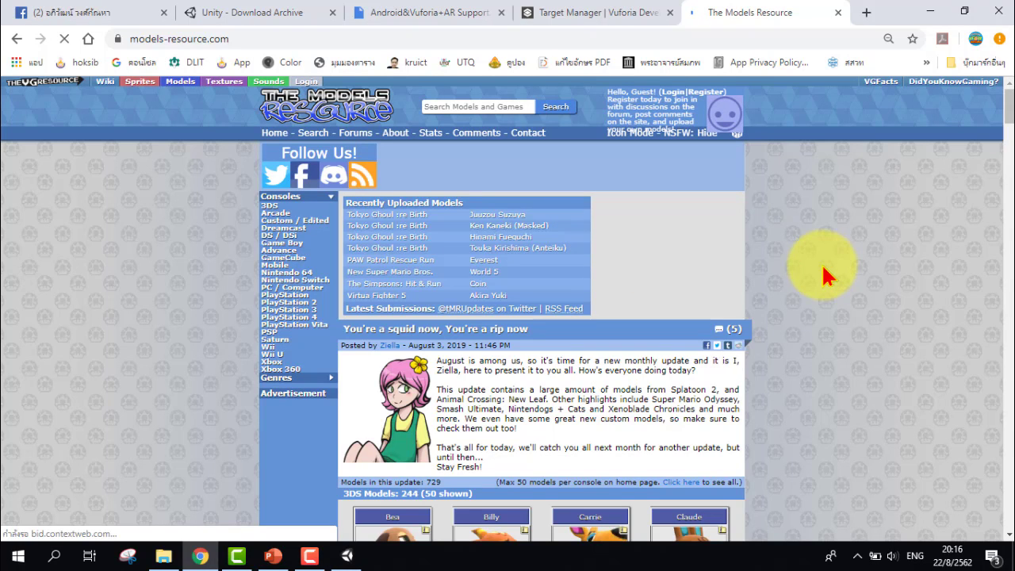
Scroll down and back up through the grid of recently added 3DS models
{"action": "scroll", "coordinate": [781, 266], "scroll_direction": "down", "scroll_amount": 2}
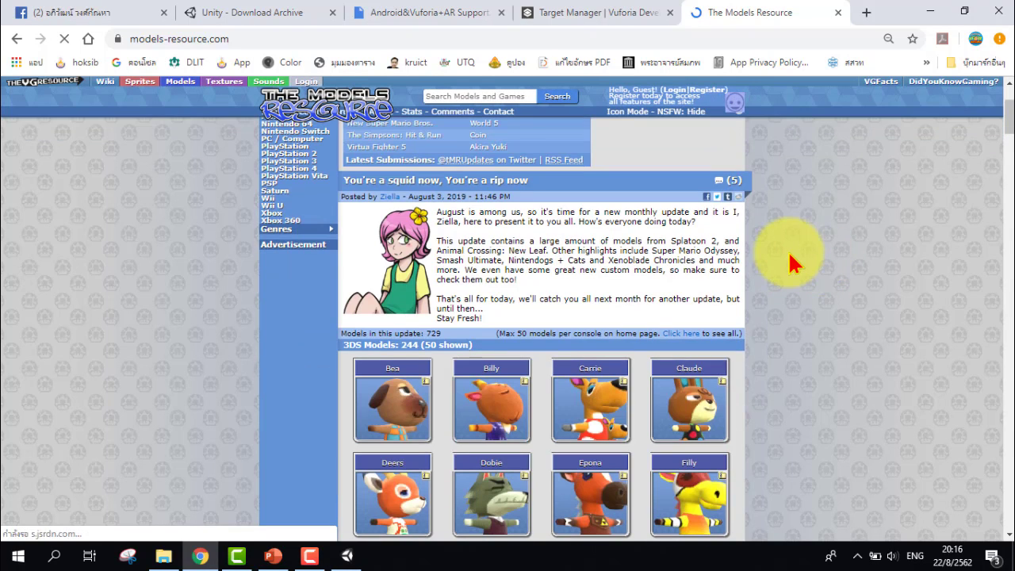
{"action": "scroll", "coordinate": [663, 321], "scroll_direction": "down", "scroll_amount": 1}
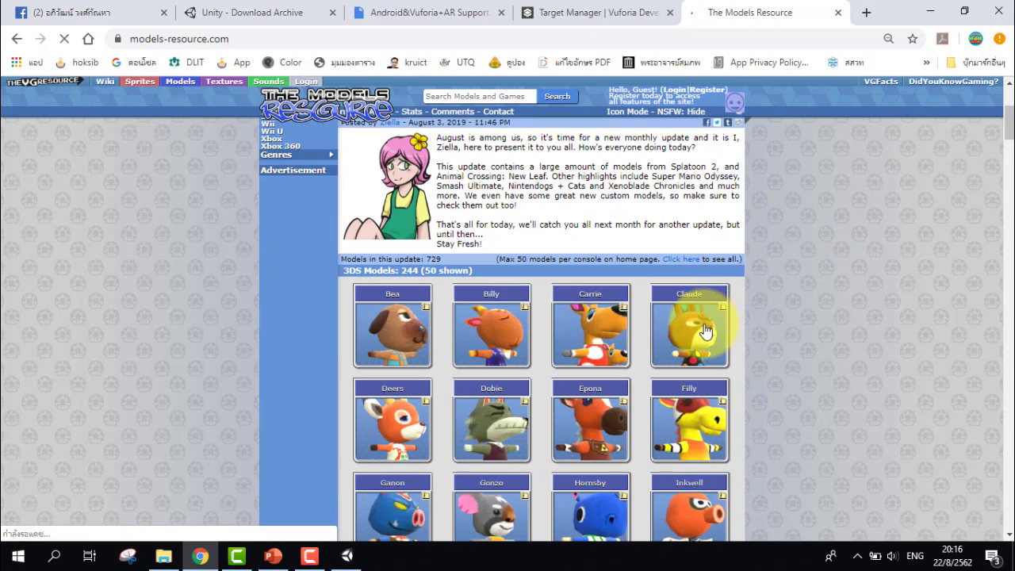
{"action": "scroll", "coordinate": [702, 326], "scroll_direction": "down", "scroll_amount": 1}
{"action": "scroll", "coordinate": [555, 286], "scroll_direction": "down", "scroll_amount": 1}
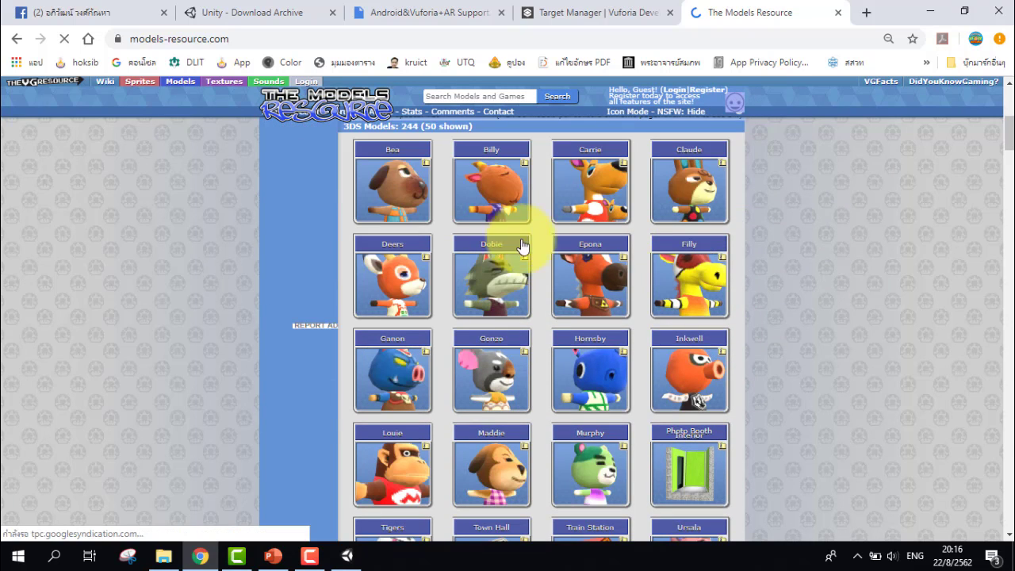
{"action": "scroll", "coordinate": [585, 334], "scroll_direction": "down", "scroll_amount": 2}
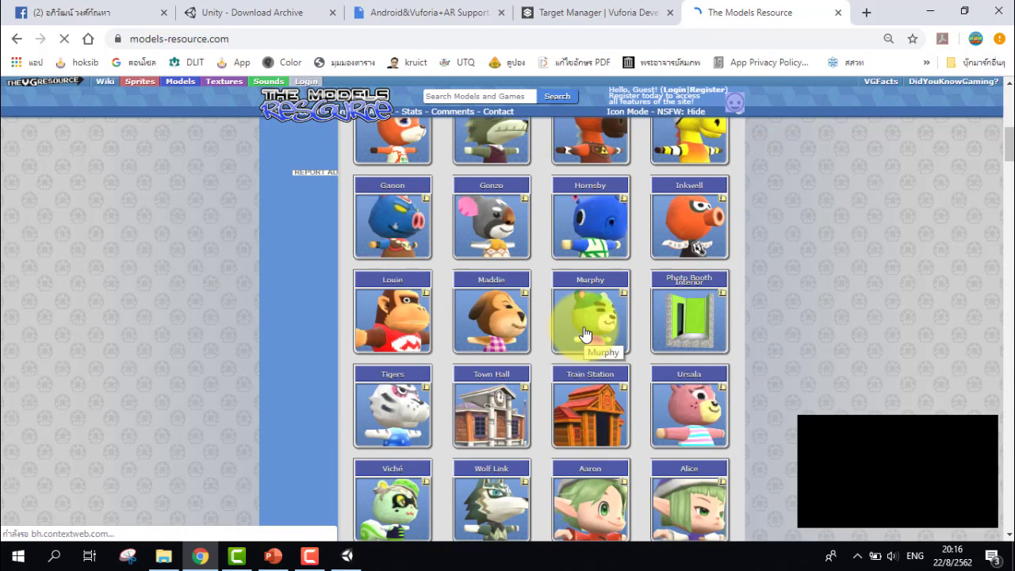
{"action": "scroll", "coordinate": [585, 333], "scroll_direction": "down", "scroll_amount": 1}
{"action": "scroll", "coordinate": [585, 334], "scroll_direction": "down", "scroll_amount": 1}
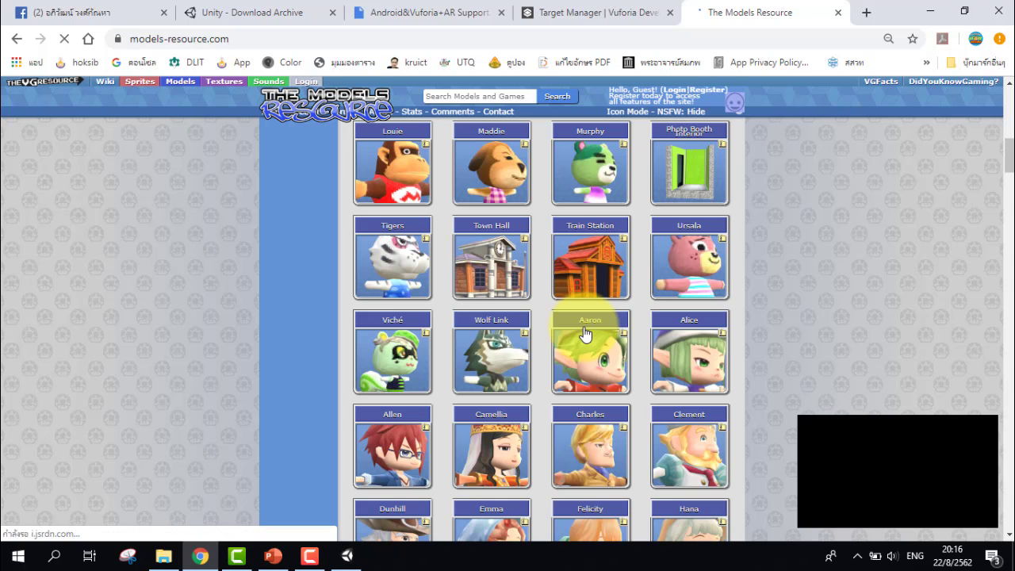
{"action": "scroll", "coordinate": [585, 333], "scroll_direction": "down", "scroll_amount": 2}
{"action": "scroll", "coordinate": [623, 331], "scroll_direction": "down", "scroll_amount": 3}
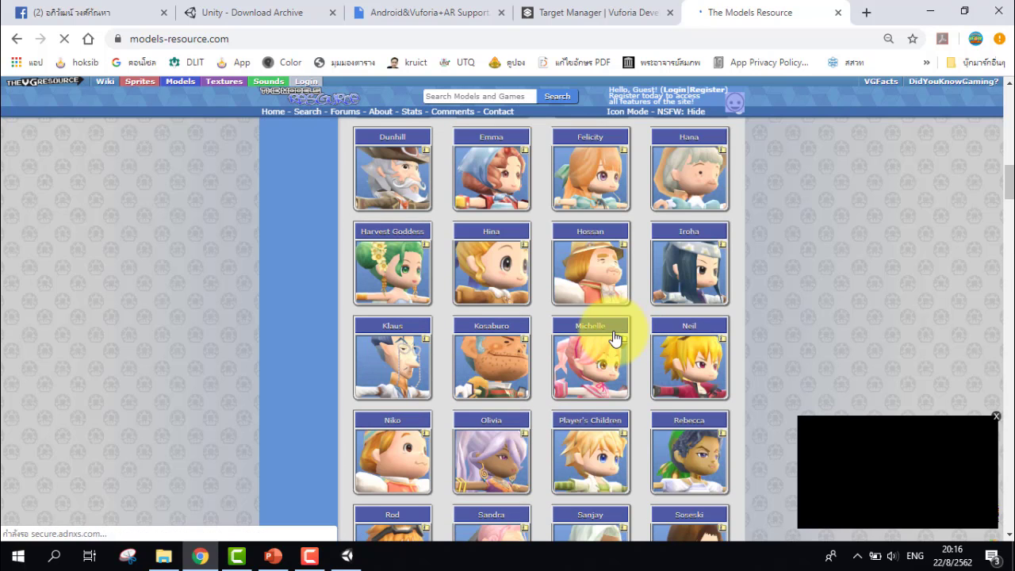
{"action": "scroll", "coordinate": [617, 335], "scroll_direction": "up", "scroll_amount": 2}
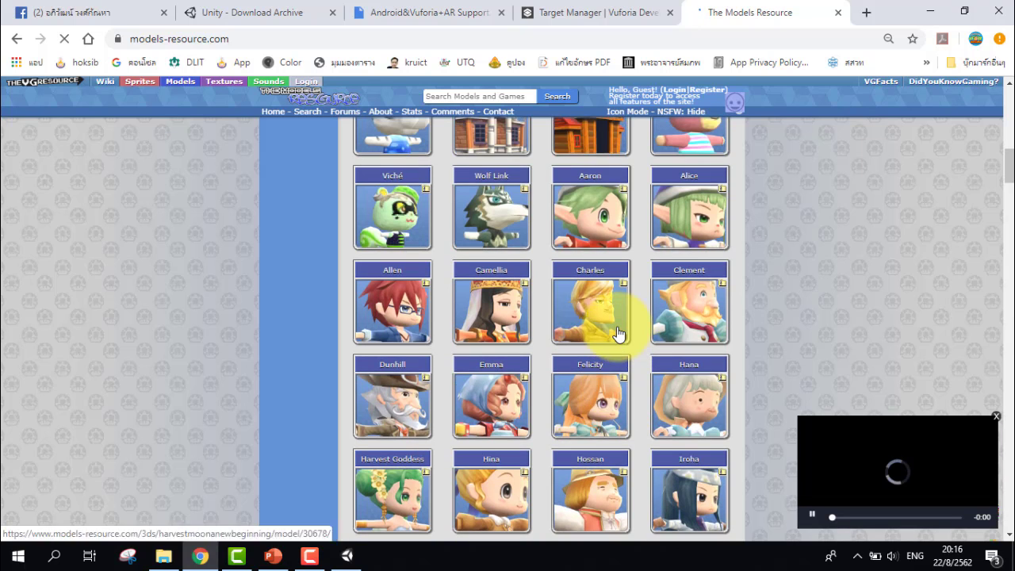
{"action": "scroll", "coordinate": [619, 333], "scroll_direction": "up", "scroll_amount": 4}
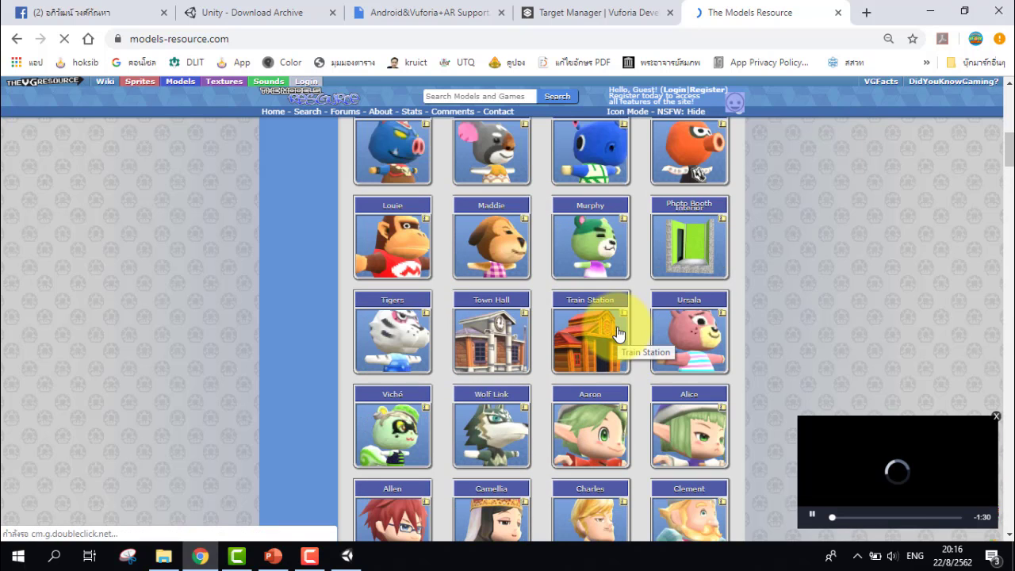
{"action": "scroll", "coordinate": [559, 300], "scroll_direction": "up", "scroll_amount": 2}
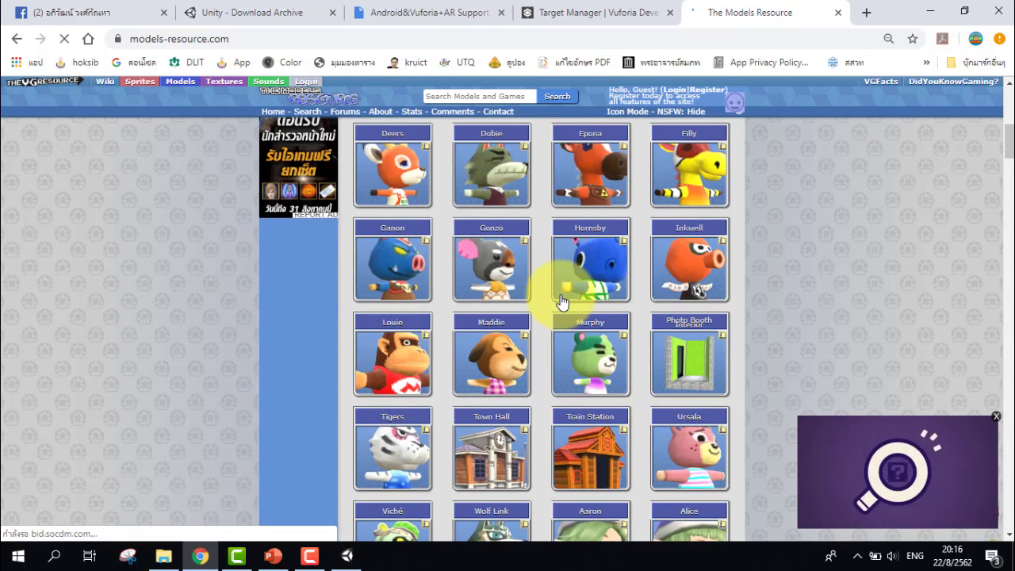
{"action": "scroll", "coordinate": [560, 302], "scroll_direction": "up", "scroll_amount": 1}
{"action": "scroll", "coordinate": [515, 314], "scroll_direction": "up", "scroll_amount": 2}
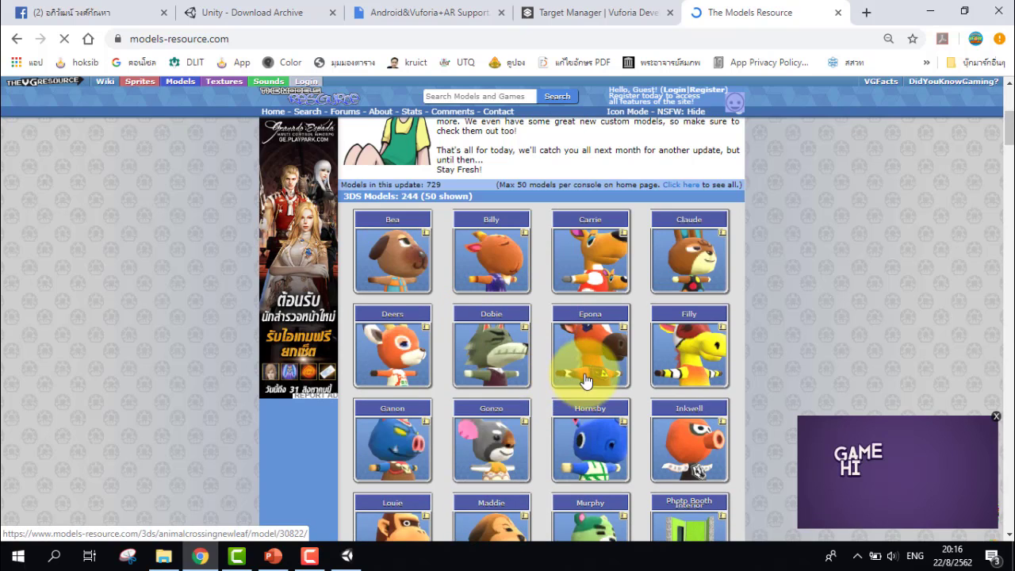
{"action": "left_click", "coordinate": [402, 349]}
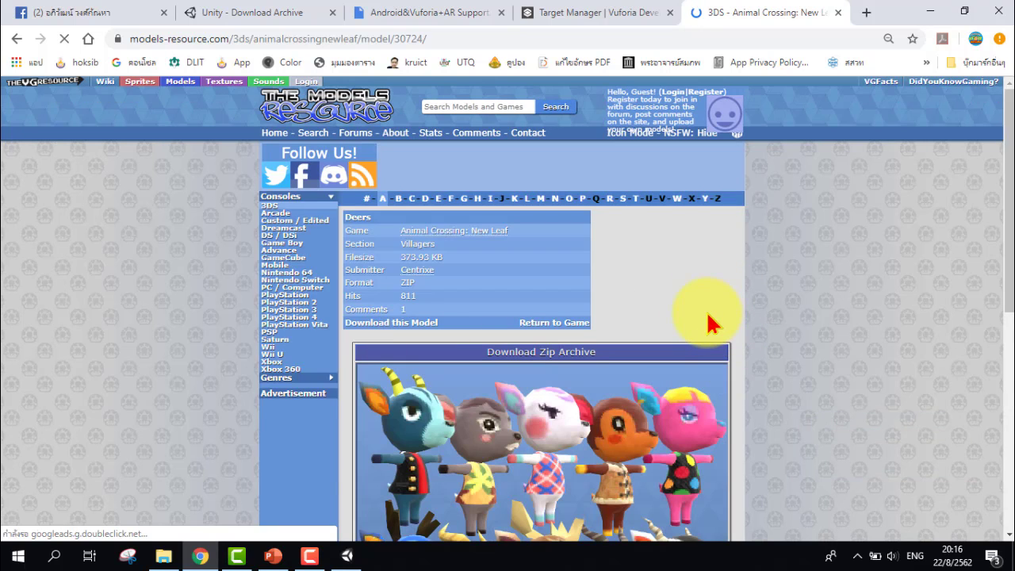
{"action": "scroll", "coordinate": [710, 321], "scroll_direction": "down", "scroll_amount": 2}
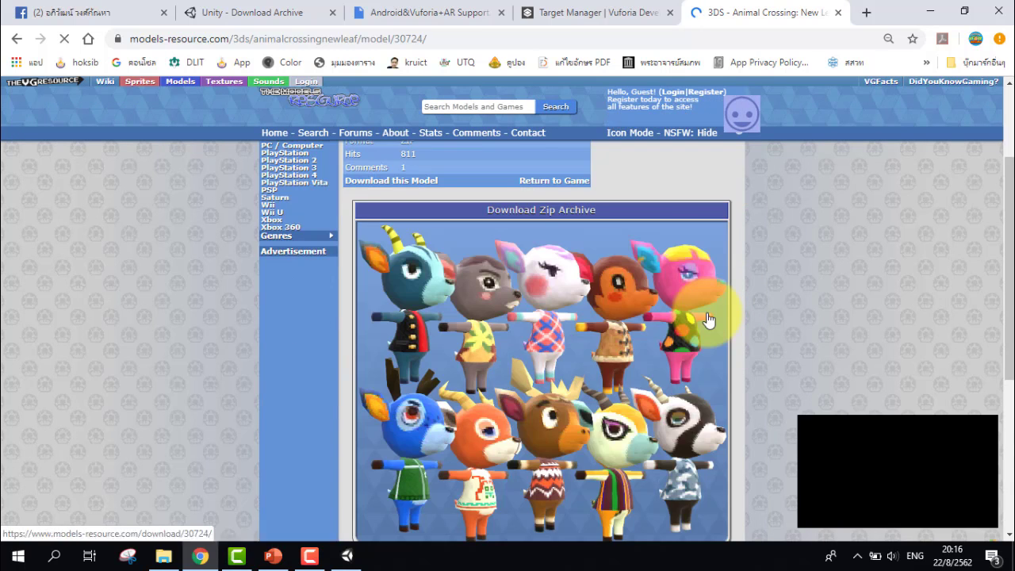
{"action": "scroll", "coordinate": [710, 322], "scroll_direction": "down", "scroll_amount": 1}
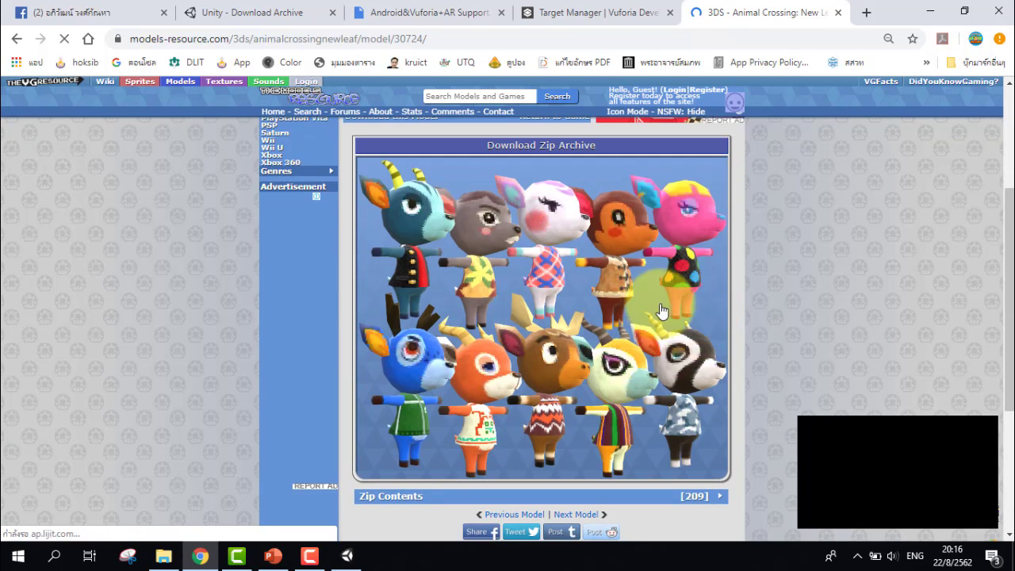
{"action": "scroll", "coordinate": [658, 313], "scroll_direction": "up", "scroll_amount": 2}
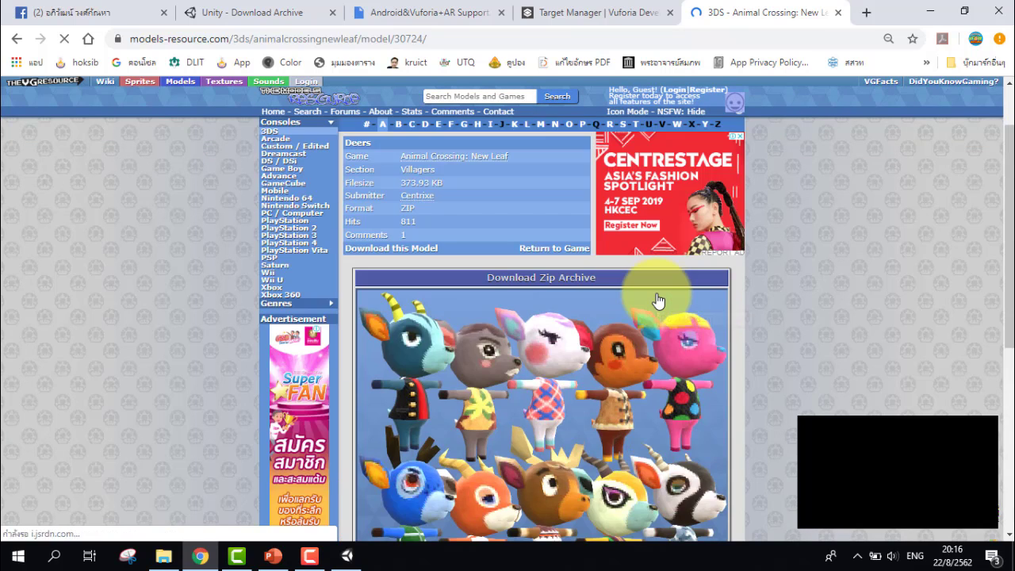
{"action": "left_click", "coordinate": [14, 40]}
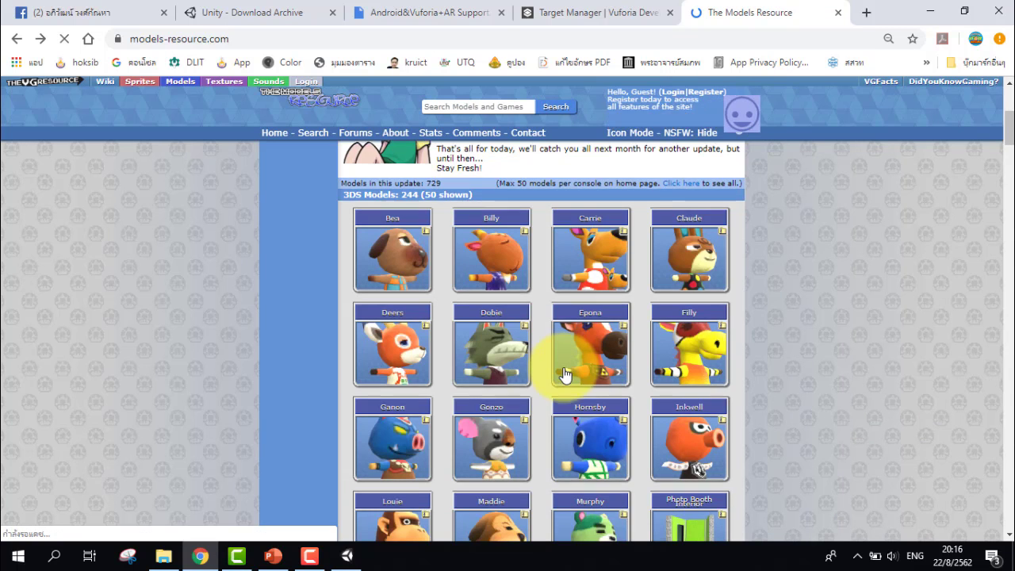
{"action": "scroll", "coordinate": [564, 374], "scroll_direction": "down", "scroll_amount": 3}
{"action": "scroll", "coordinate": [564, 373], "scroll_direction": "down", "scroll_amount": 3}
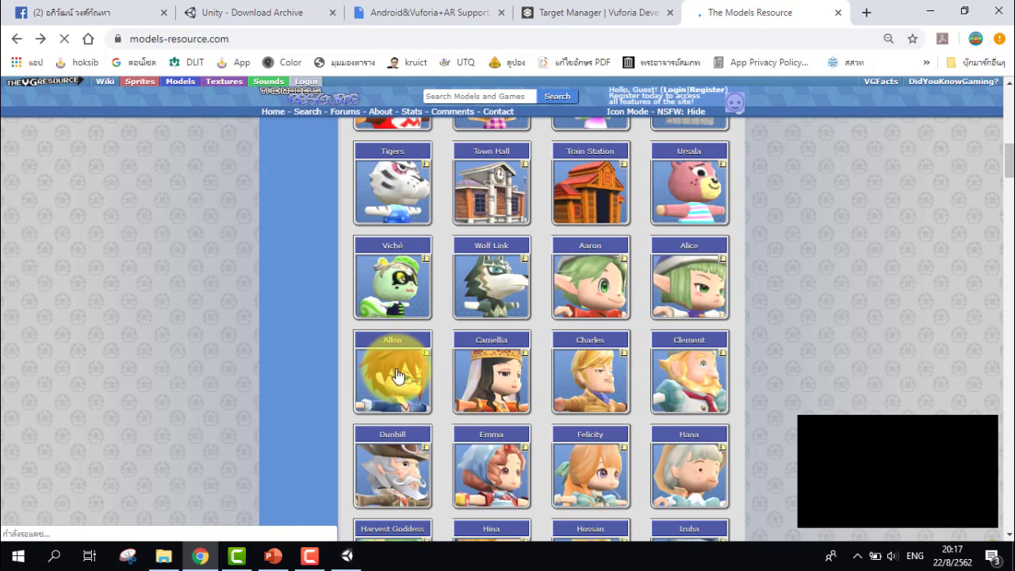
{"action": "scroll", "coordinate": [403, 365], "scroll_direction": "down", "scroll_amount": 1}
{"action": "scroll", "coordinate": [401, 254], "scroll_direction": "down", "scroll_amount": 1}
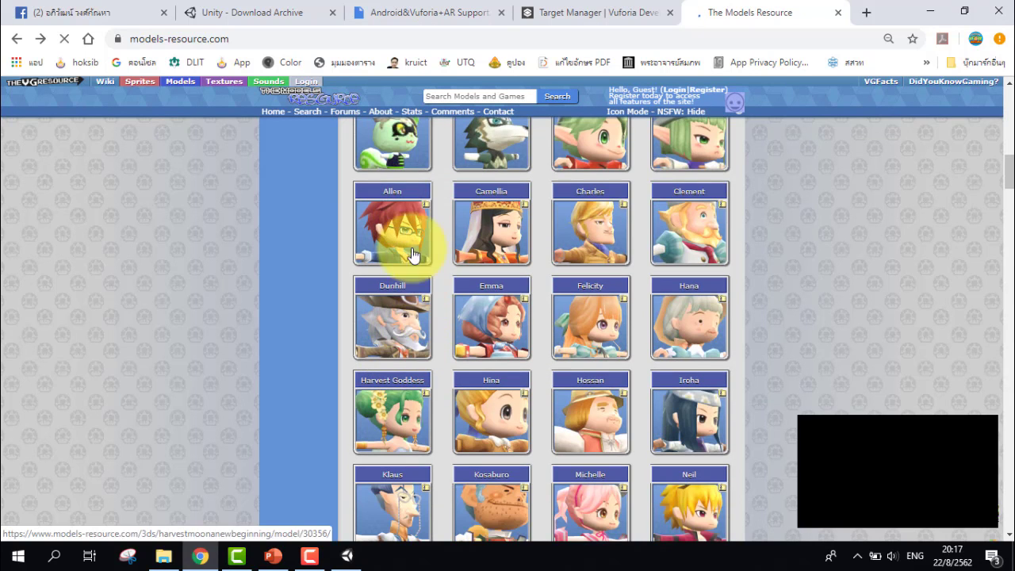
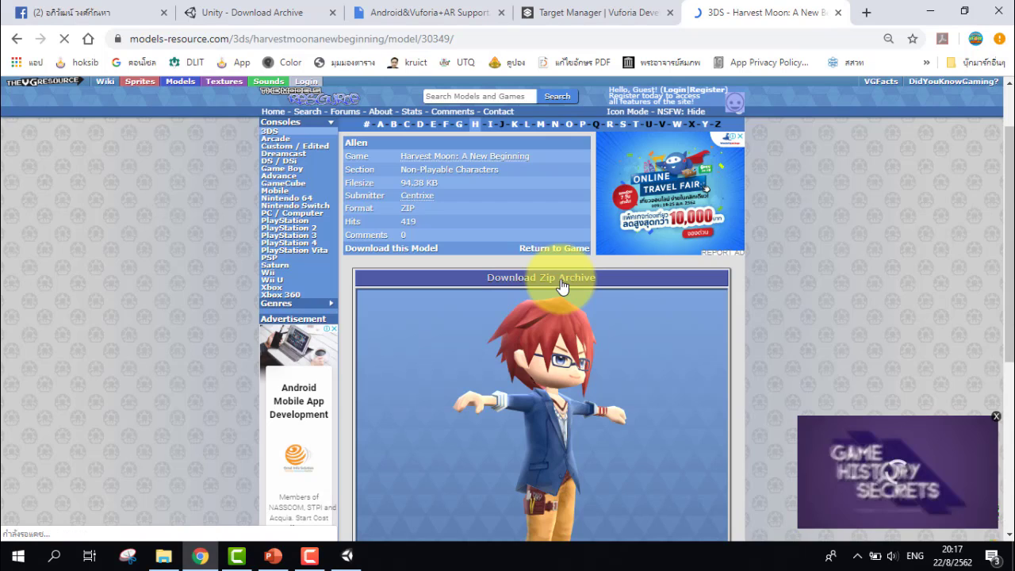
Download the Allen model's zip archive and save it to D:\UNITY
{"action": "left_click", "coordinate": [561, 286]}
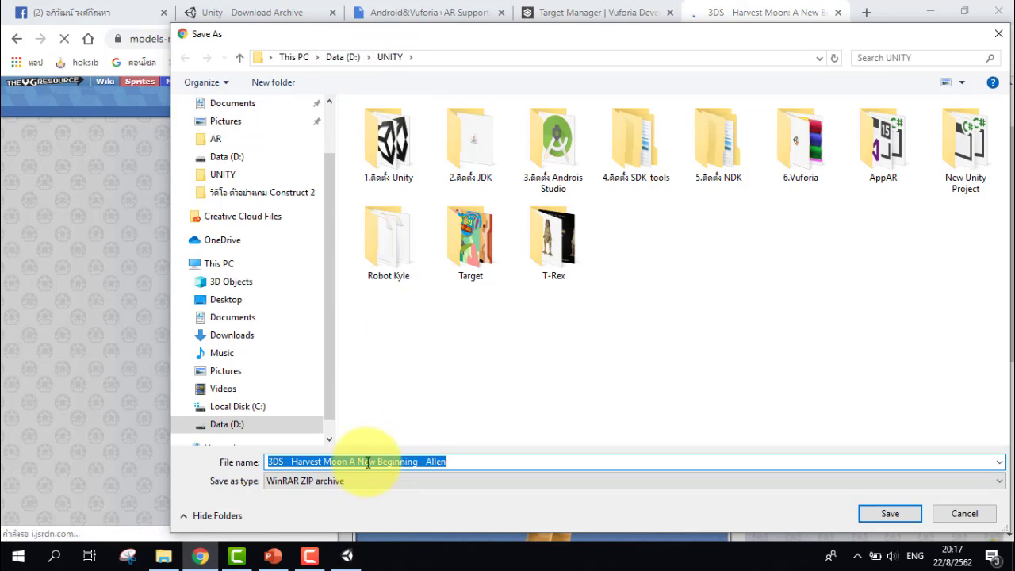
{"action": "left_click", "coordinate": [888, 515]}
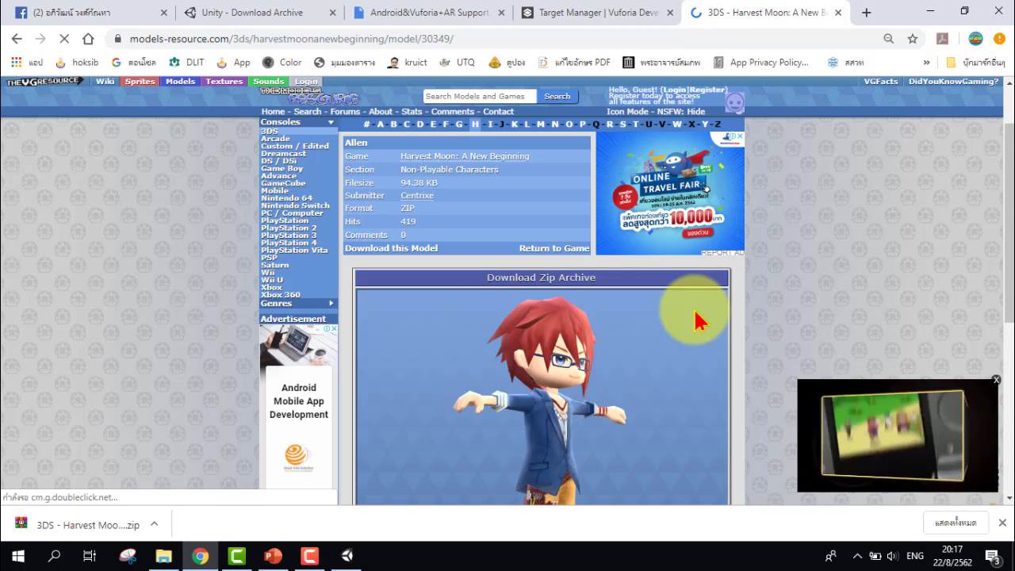
Extract the Allen zip to D:\UNITY\3DS - Harvest Moon A New Beginning - Allen, then close WinRAR
{"action": "left_click", "coordinate": [90, 530]}
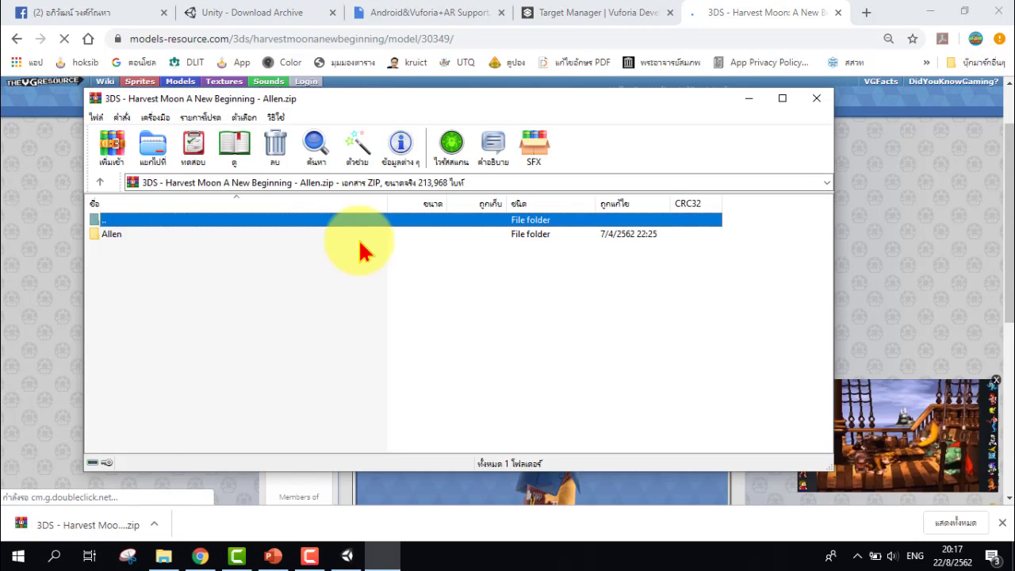
{"action": "left_click", "coordinate": [155, 163]}
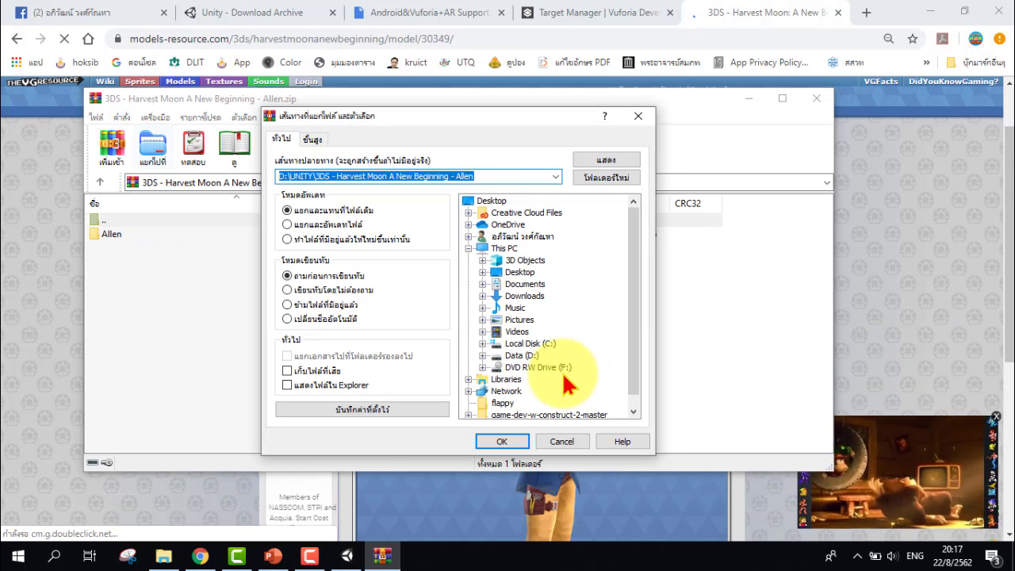
{"action": "left_click", "coordinate": [507, 442]}
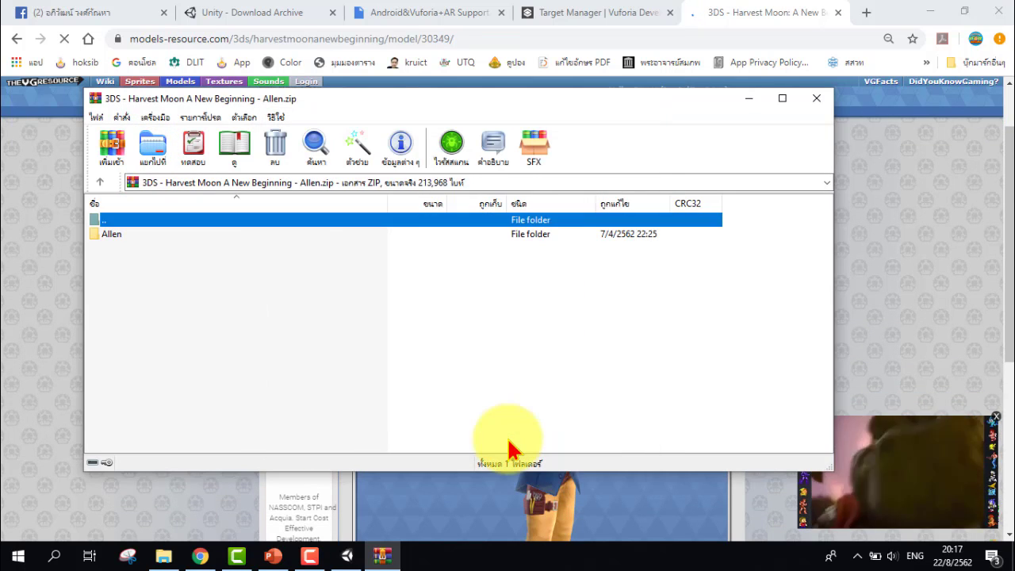
{"action": "left_click", "coordinate": [817, 98]}
Open the extracted Harvest Moon Allen folder under D:\UNITY, then return to the Unity editor
{"action": "left_click", "coordinate": [164, 556]}
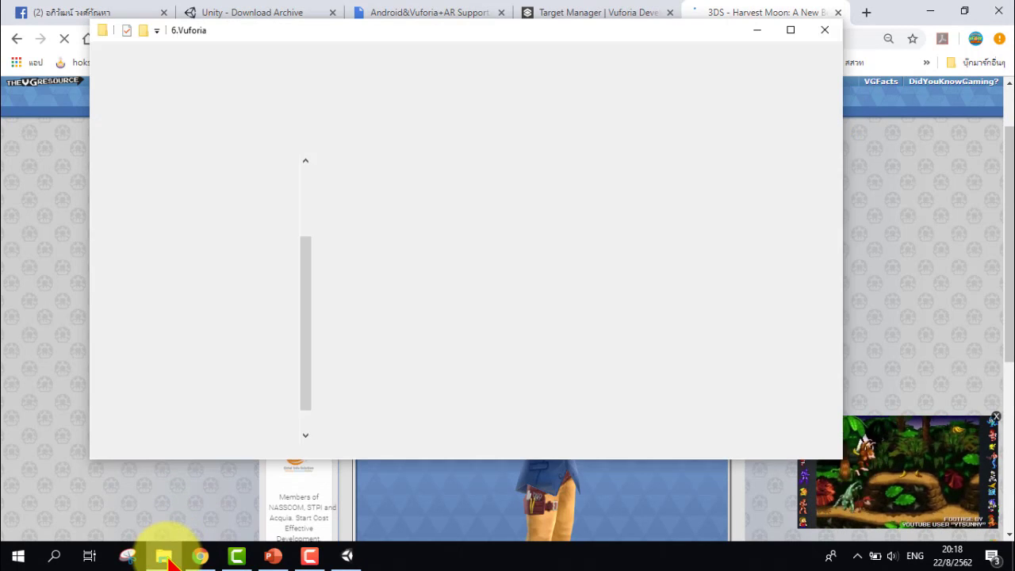
{"action": "left_click", "coordinate": [309, 143]}
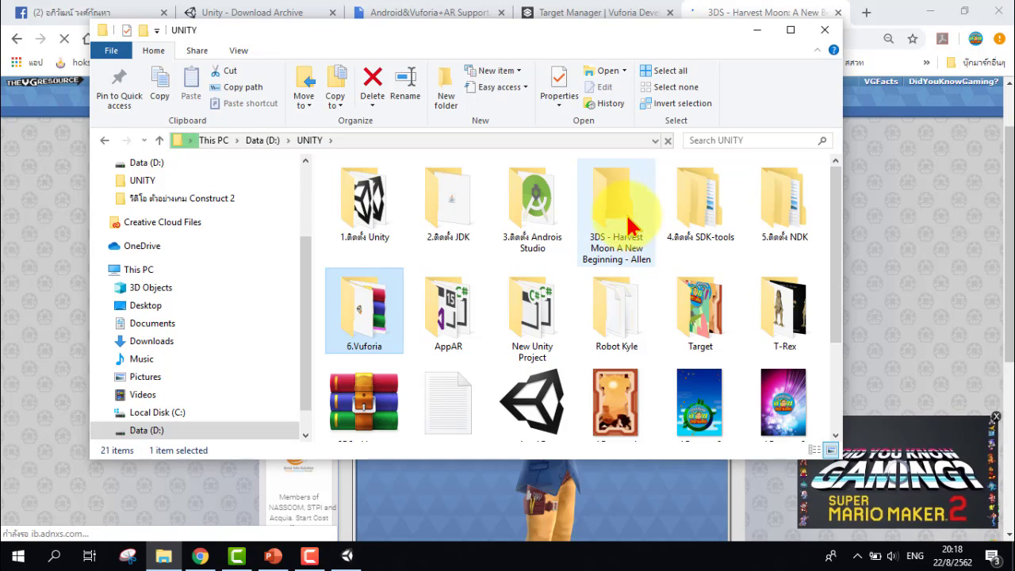
{"action": "left_click", "coordinate": [617, 226]}
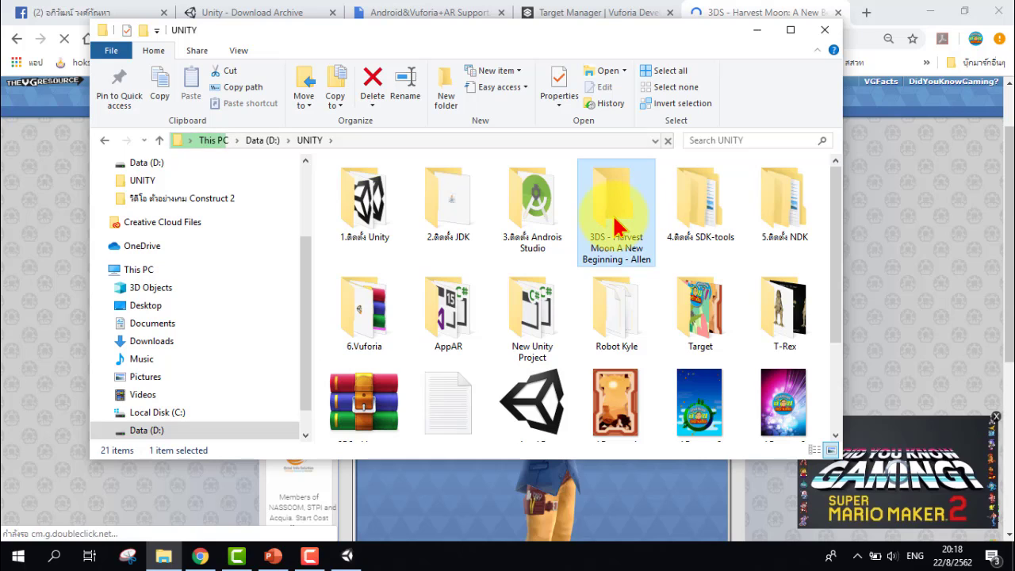
{"action": "double_click", "coordinate": [617, 225]}
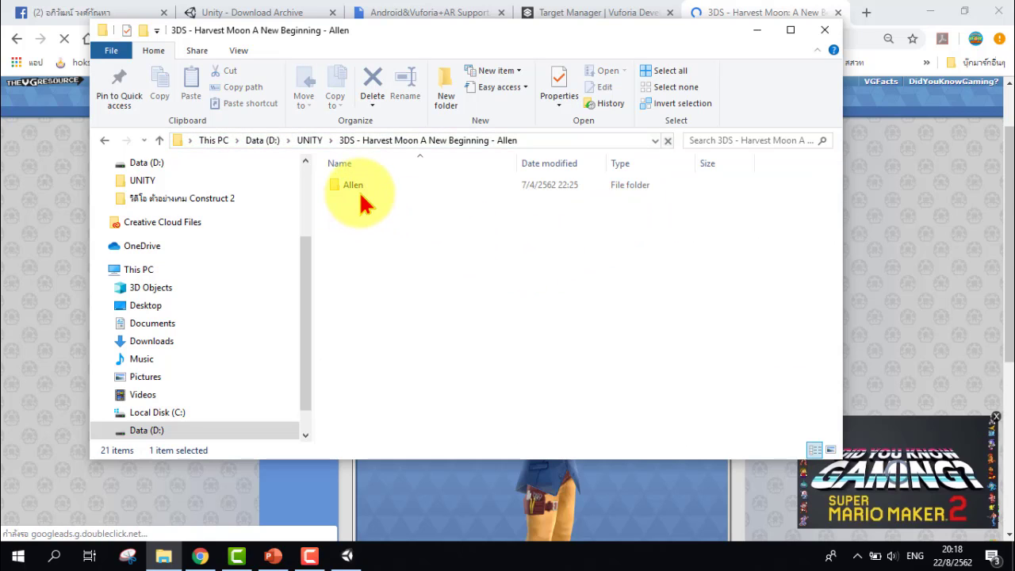
{"action": "left_click", "coordinate": [757, 30]}
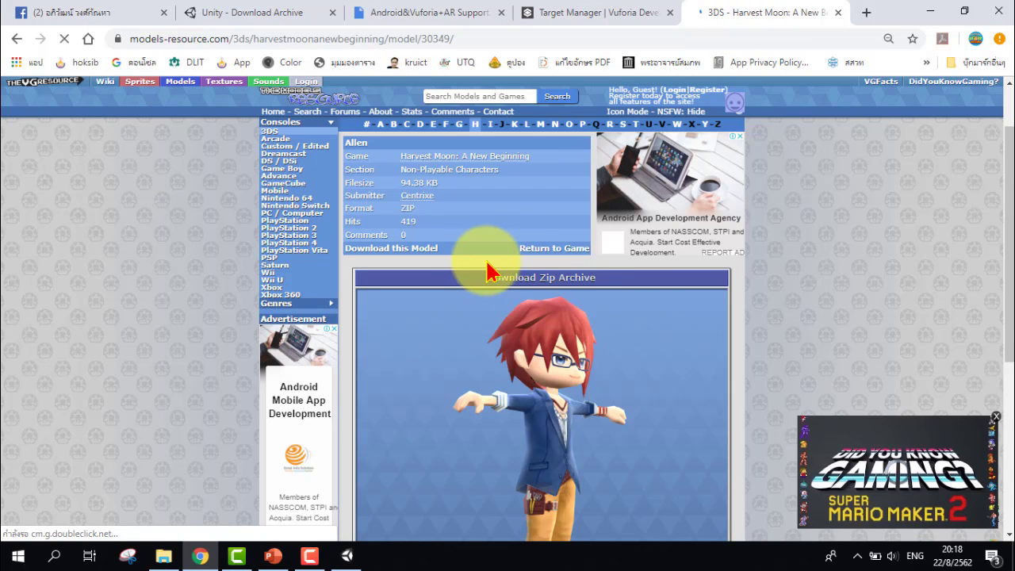
{"action": "left_click", "coordinate": [346, 555]}
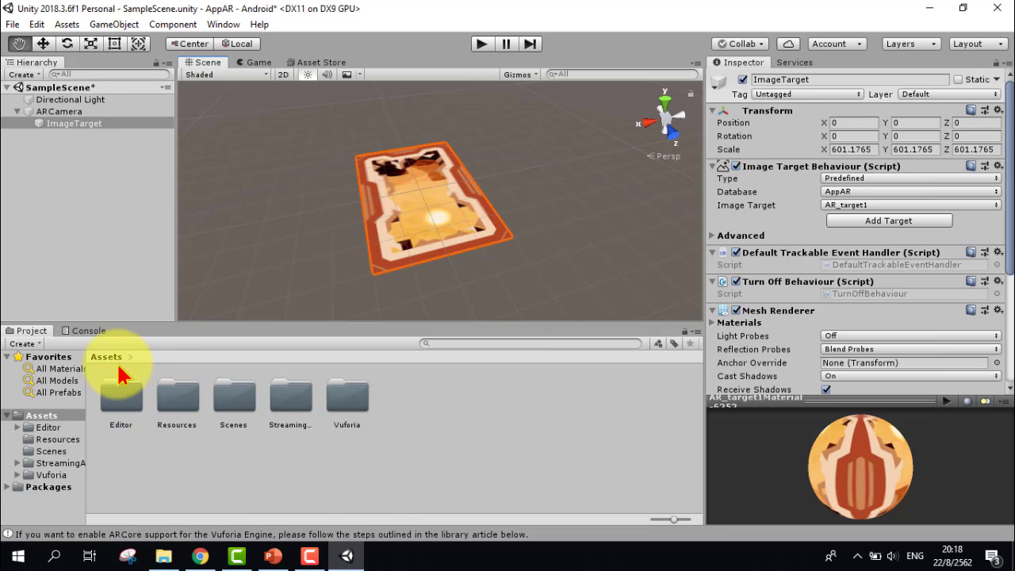
Drag the extracted Allen folder from File Explorer into Unity's Project Assets panel
{"action": "left_click", "coordinate": [164, 555]}
{"action": "mouse_move", "coordinate": [413, 30]}
{"action": "left_mouse_down"}
{"action": "mouse_move", "coordinate": [687, 64]}
{"action": "mouse_move", "coordinate": [688, 23]}
{"action": "left_mouse_up"}
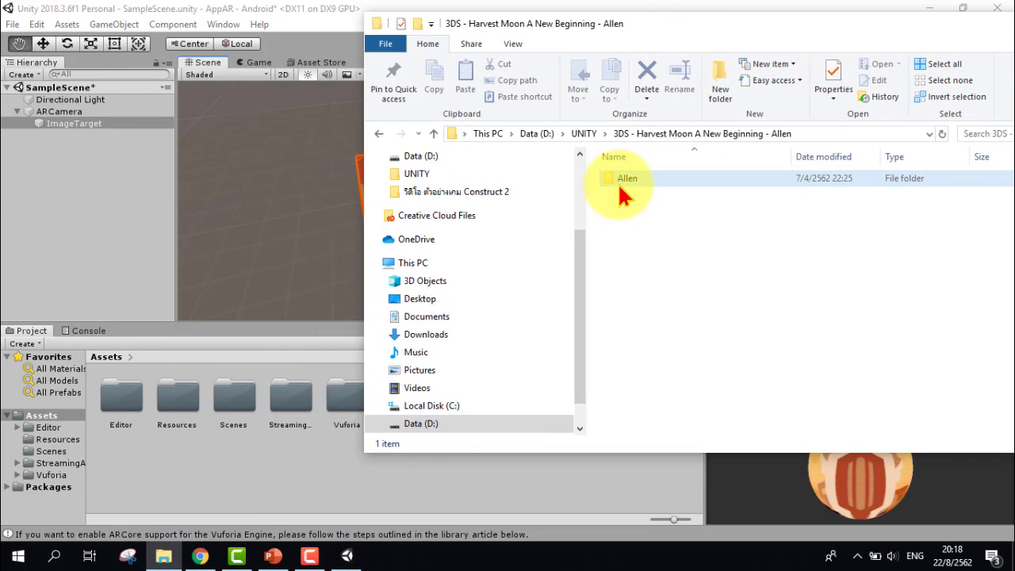
{"action": "left_click", "coordinate": [619, 179]}
{"action": "mouse_move", "coordinate": [601, 196]}
{"action": "left_mouse_down"}
{"action": "mouse_move", "coordinate": [609, 182]}
{"action": "mouse_move", "coordinate": [301, 469]}
{"action": "mouse_move", "coordinate": [279, 478]}
{"action": "left_mouse_up"}
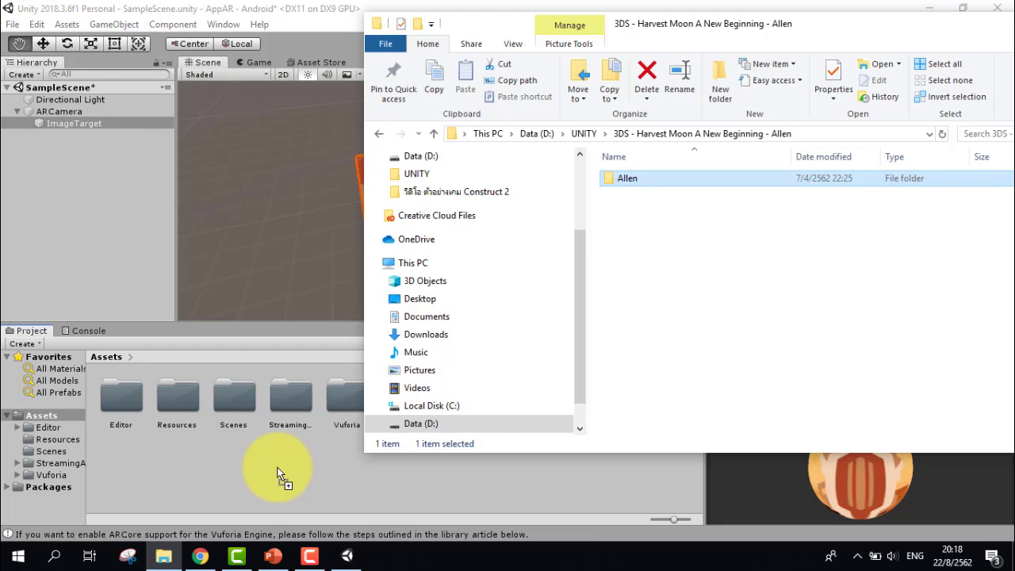
{"action": "left_click_drag", "start_coordinate": [279, 476], "coordinate": [497, 484]}
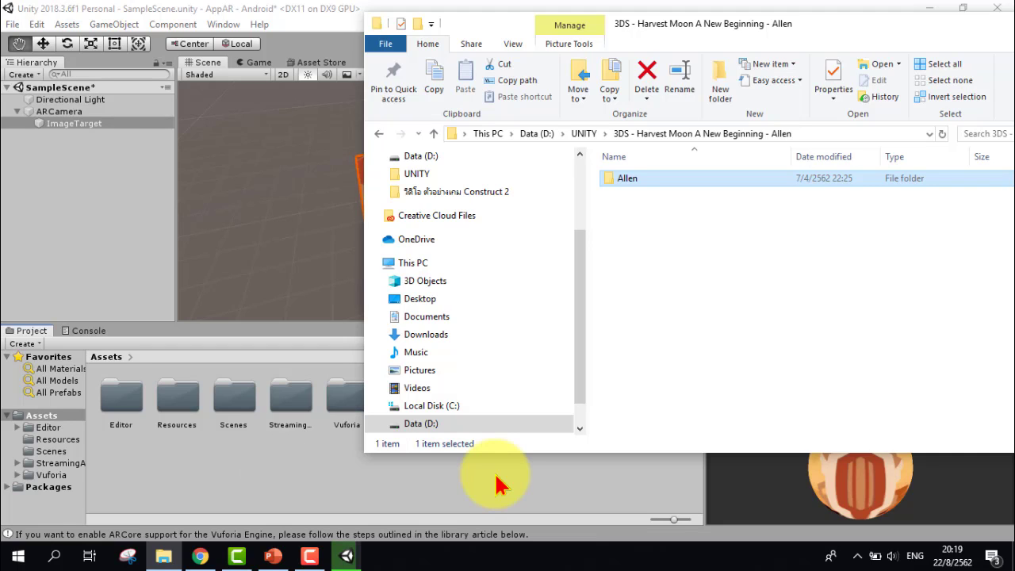
{"action": "left_click", "coordinate": [498, 484]}
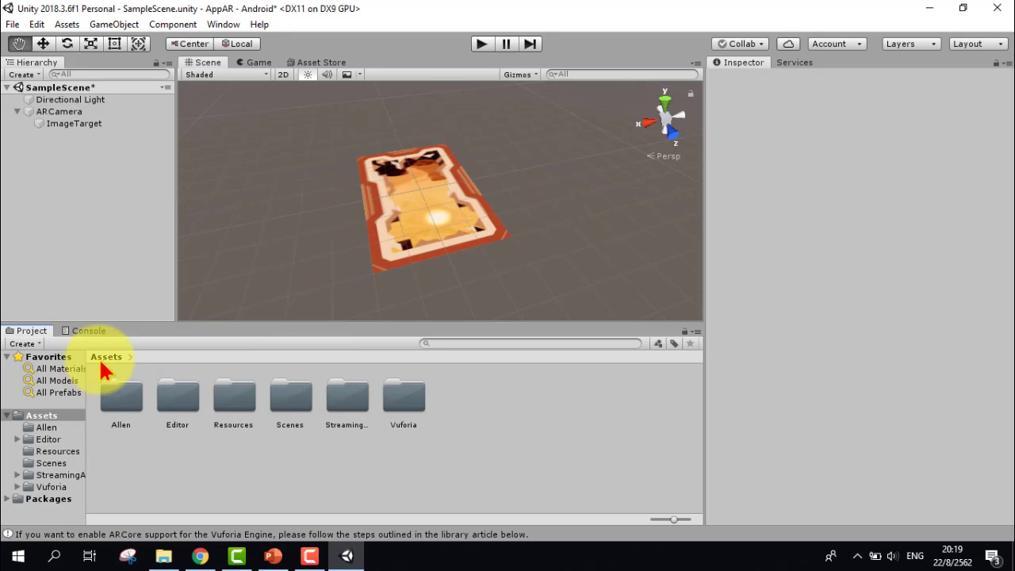
Drag the ch_100 model from the Allen folder onto ImageTarget in the Hierarchy
{"action": "left_click", "coordinate": [84, 129]}
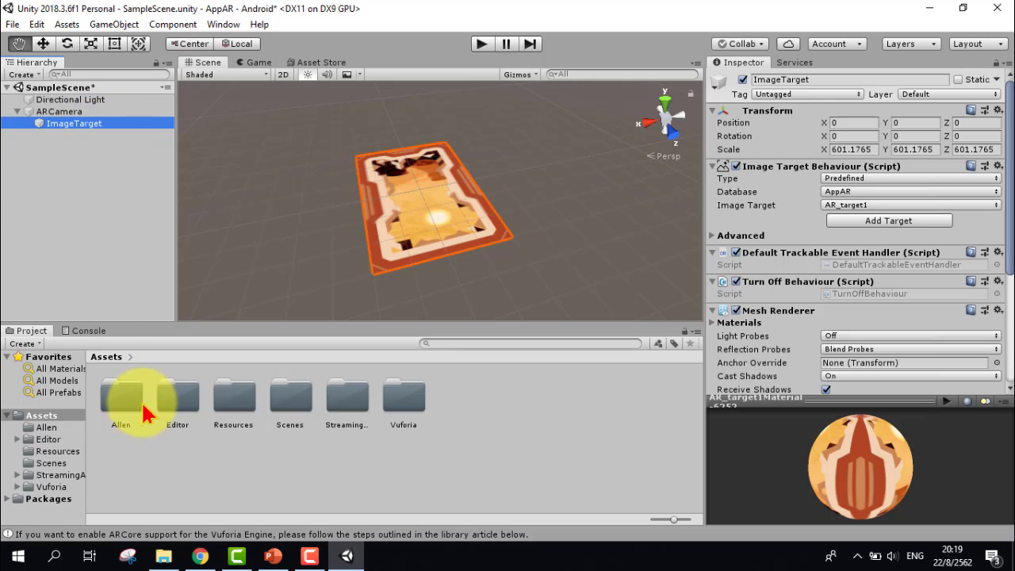
{"action": "left_click", "coordinate": [123, 405]}
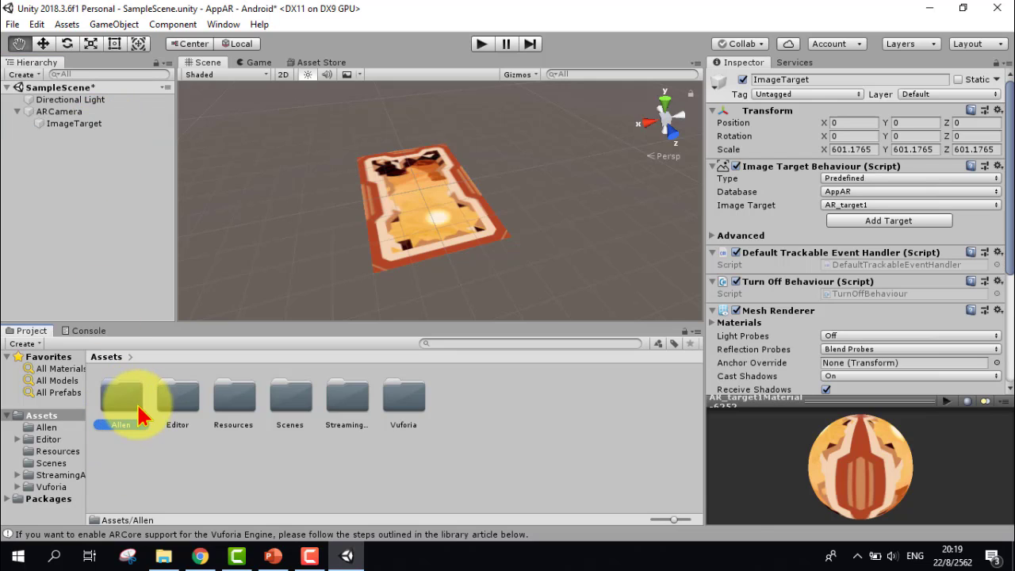
{"action": "double_click", "coordinate": [123, 405]}
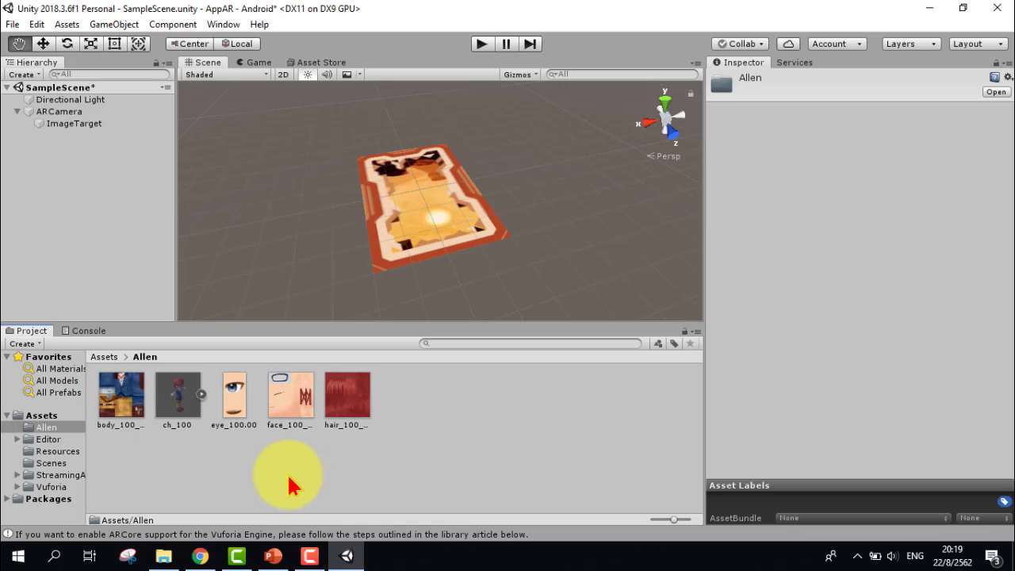
{"action": "left_click", "coordinate": [187, 405]}
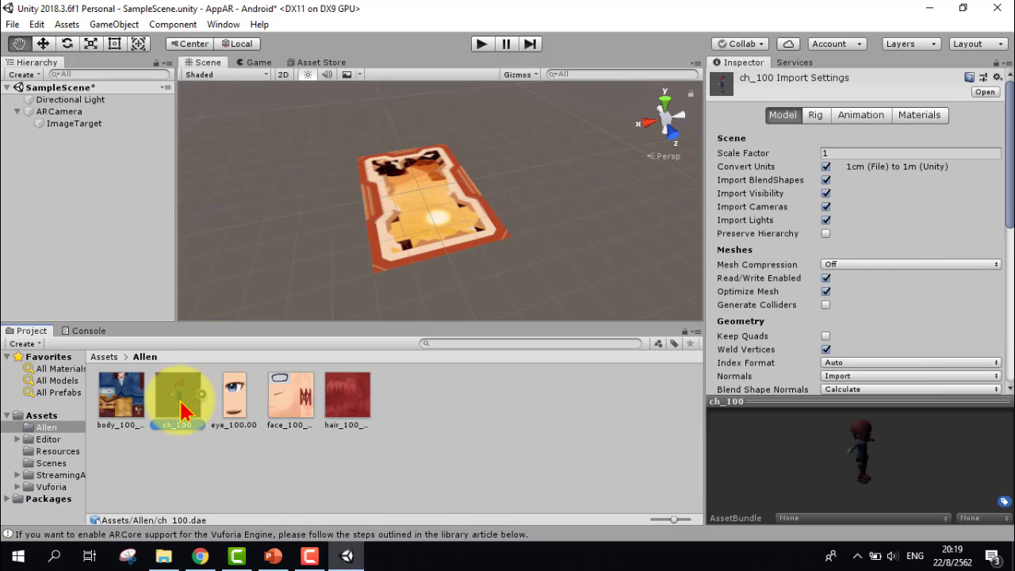
{"action": "left_click_drag", "start_coordinate": [183, 413], "coordinate": [121, 284]}
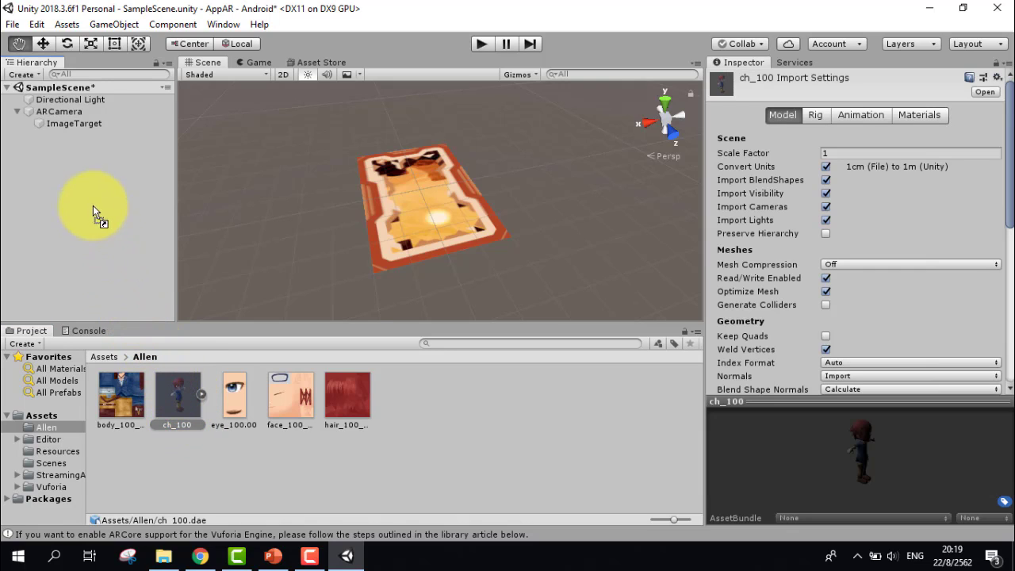
{"action": "left_click_drag", "start_coordinate": [93, 205], "coordinate": [77, 125]}
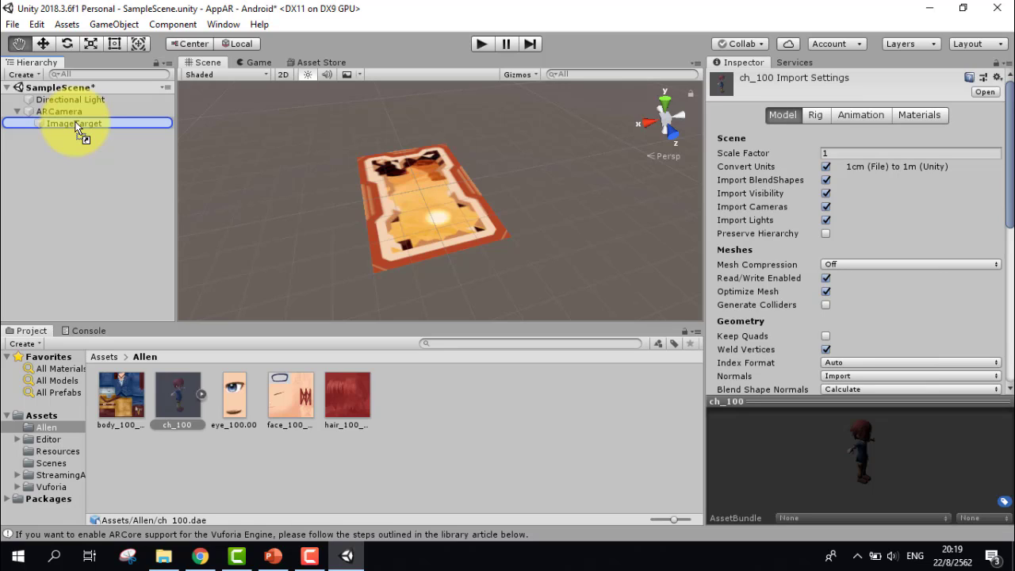
{"action": "left_click_drag", "start_coordinate": [77, 126], "coordinate": [76, 126]}
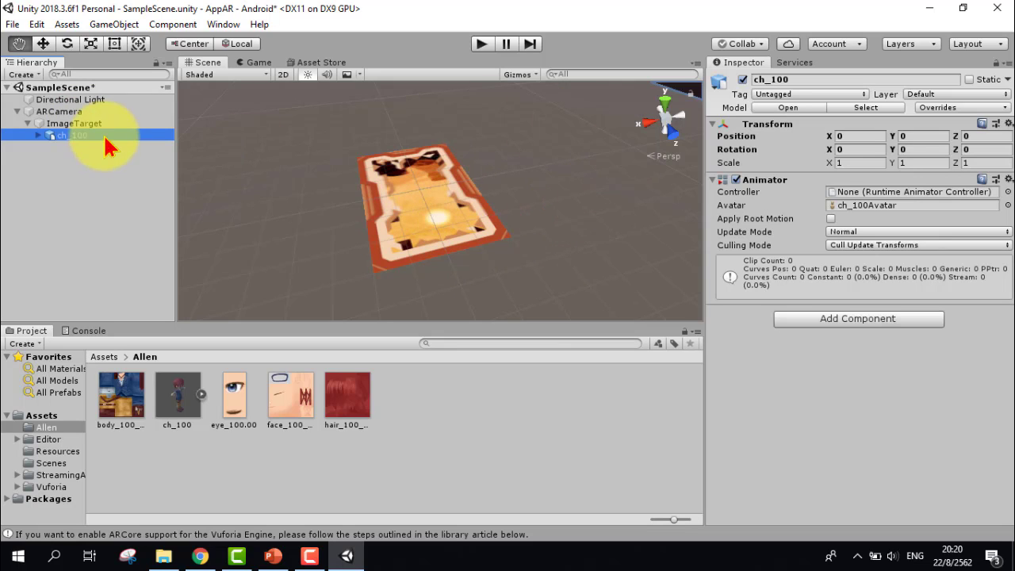
Enter 0.005 for ch_100's X and Y scale in the Transform component
{"action": "left_click_drag", "start_coordinate": [679, 102], "coordinate": [642, 131]}
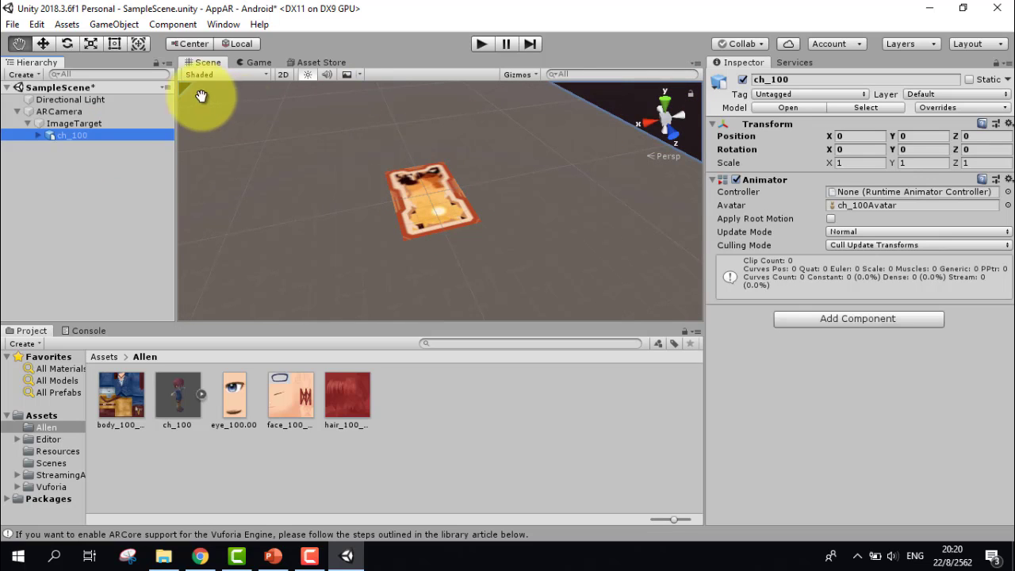
{"action": "left_click_drag", "start_coordinate": [441, 191], "coordinate": [449, 197], "text": "alt"}
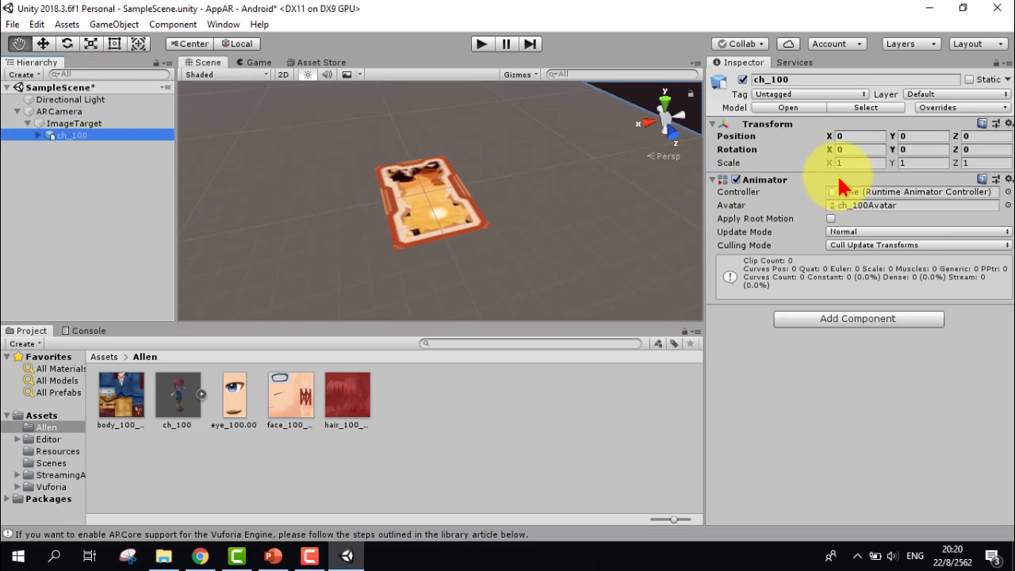
{"action": "left_click", "coordinate": [869, 167]}
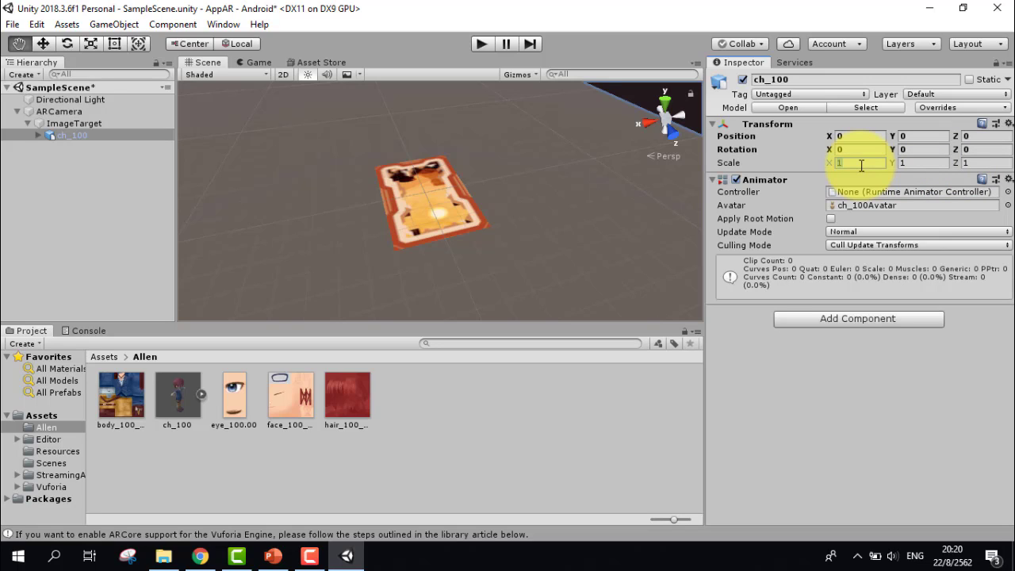
{"action": "type", "text": "0."}
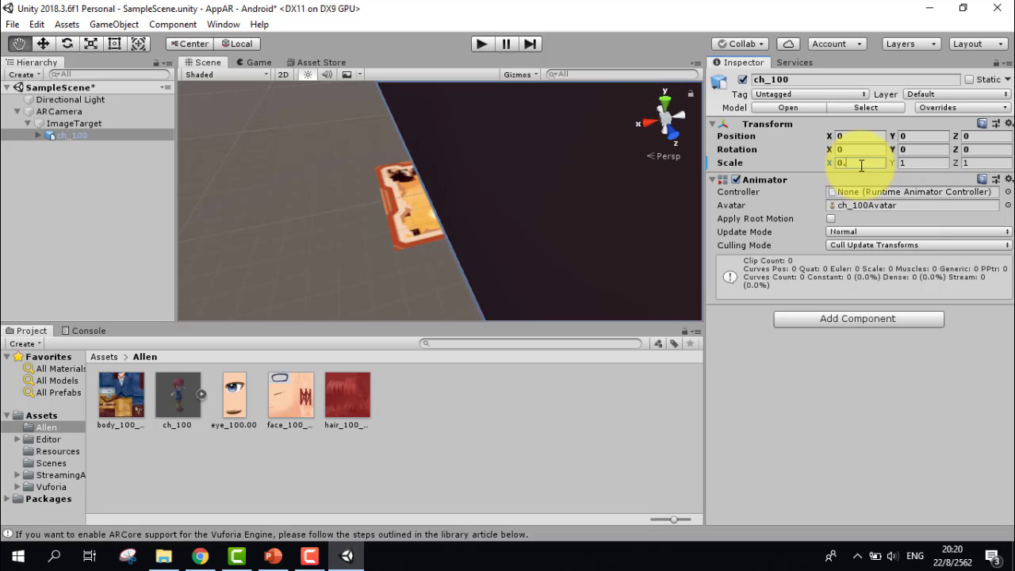
{"action": "type", "text": "05"}
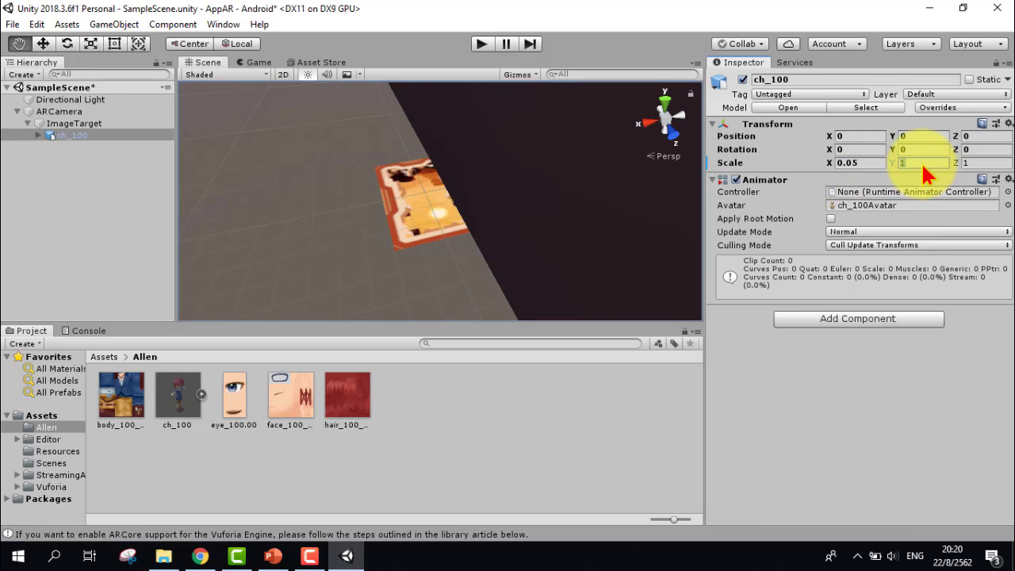
{"action": "type", "text": "0.05"}
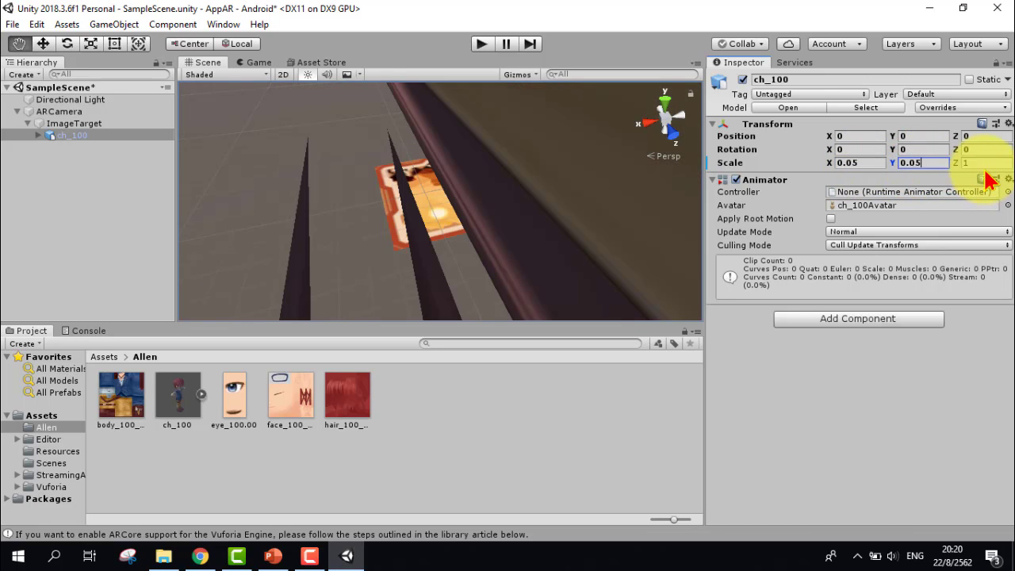
{"action": "type", "text": "0."}
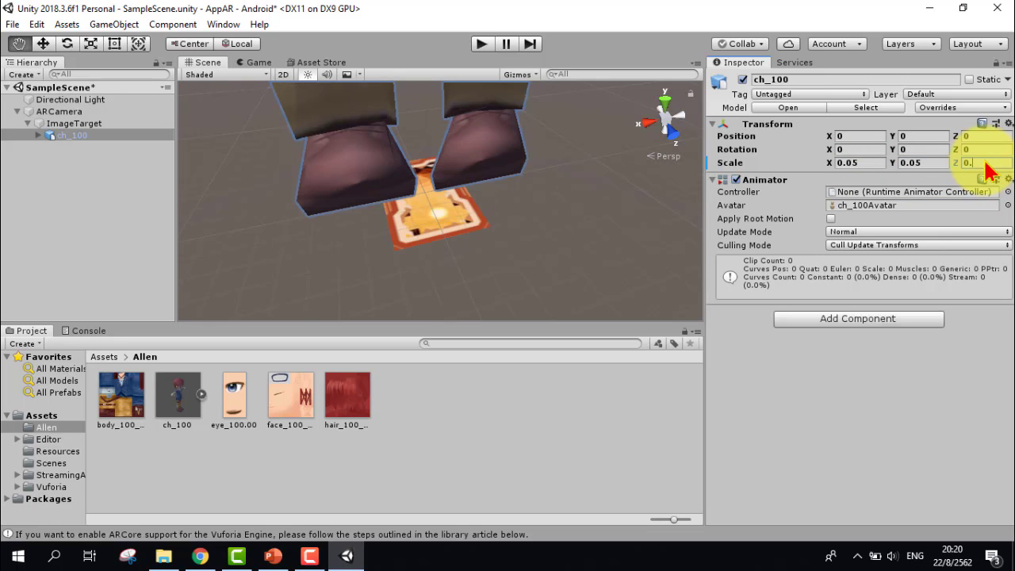
{"action": "type", "text": "05"}
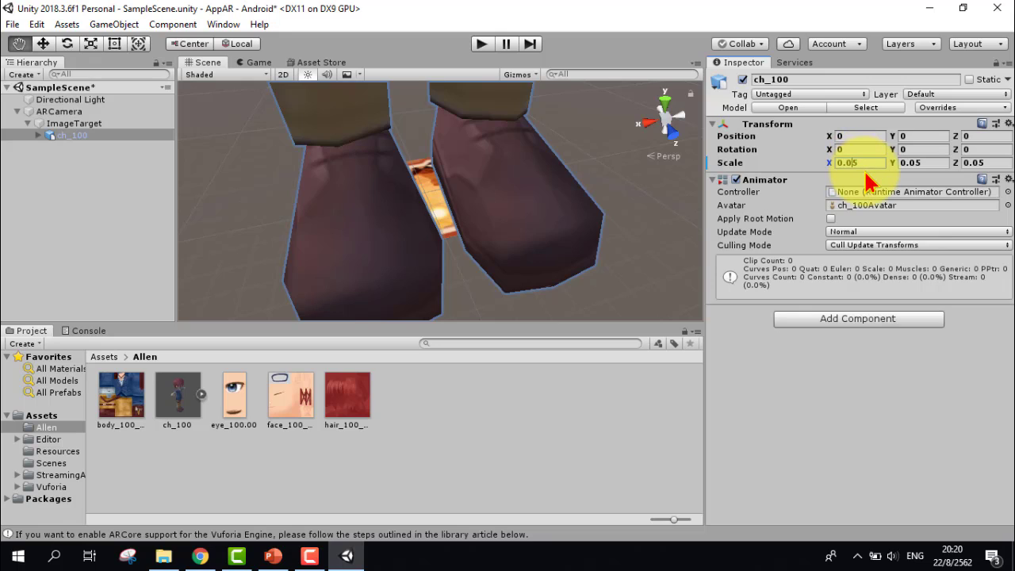
{"action": "type", "text": "0"}
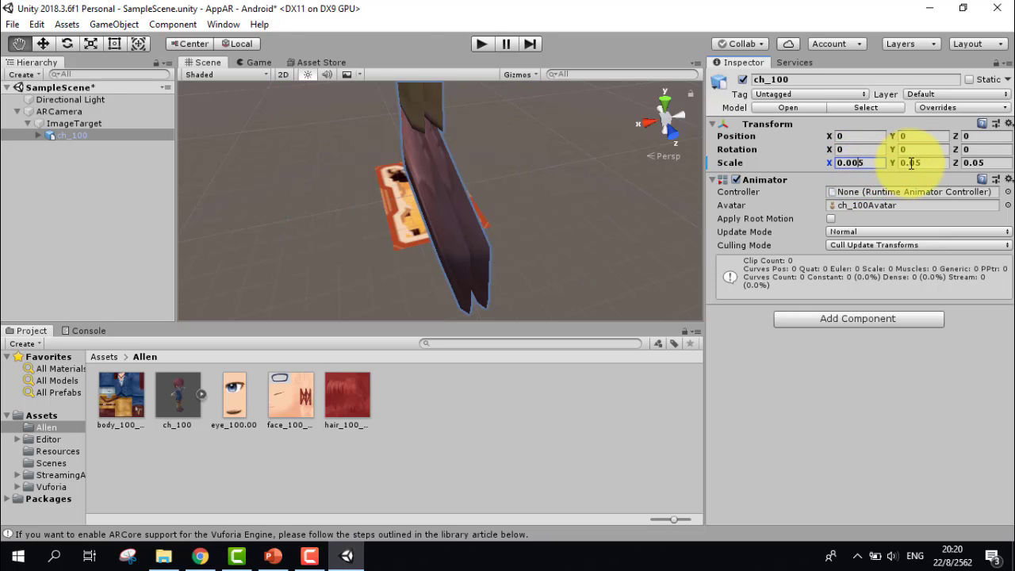
{"action": "left_click", "coordinate": [919, 164]}
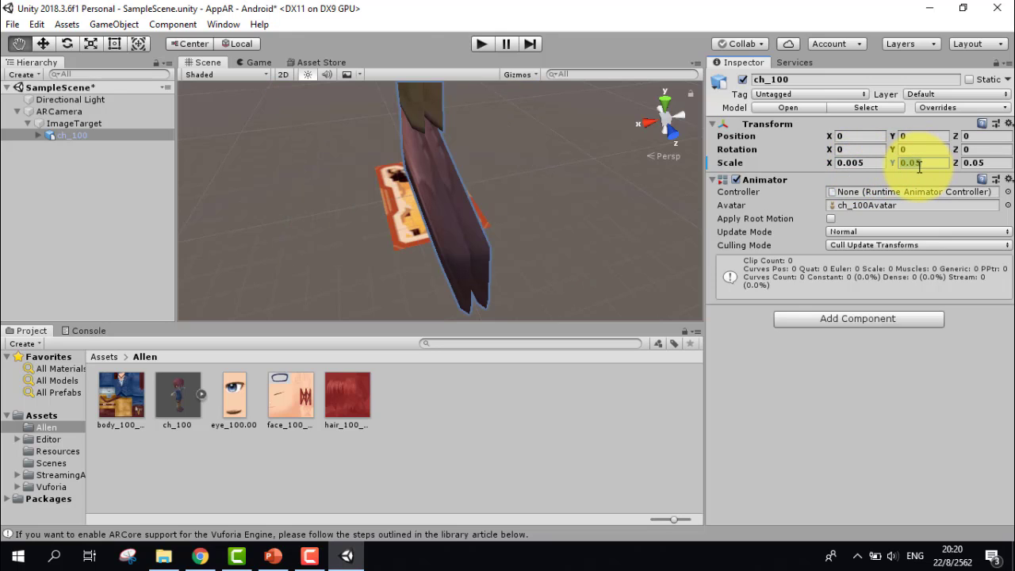
{"action": "type", "text": "0"}
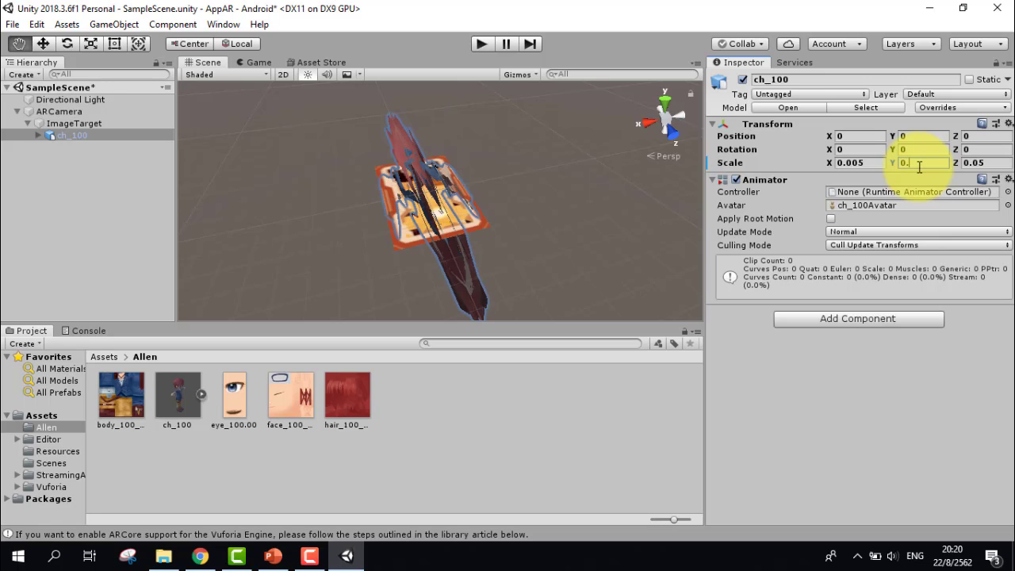
{"action": "type", "text": "05"}
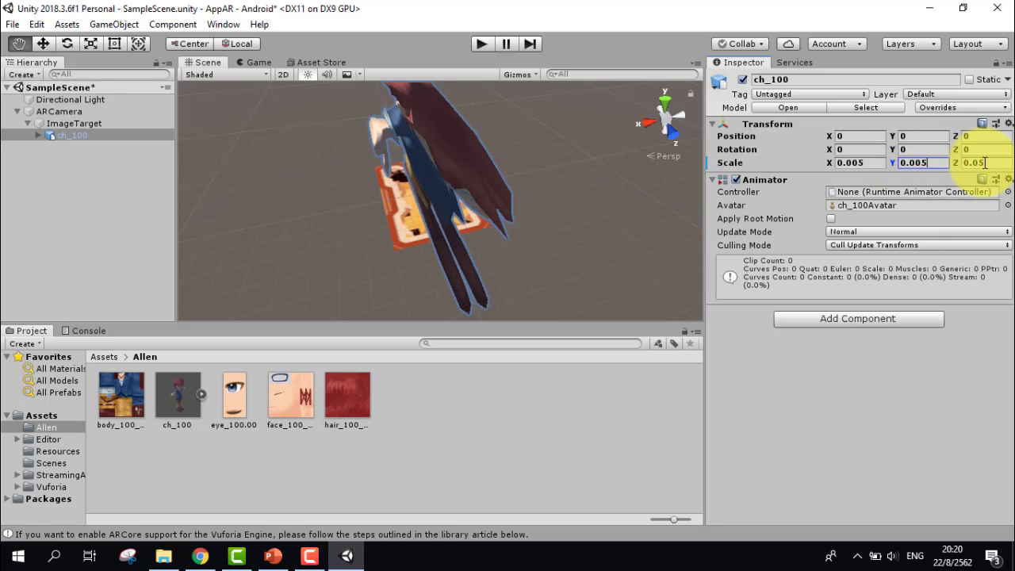
{"action": "type", "text": "0"}
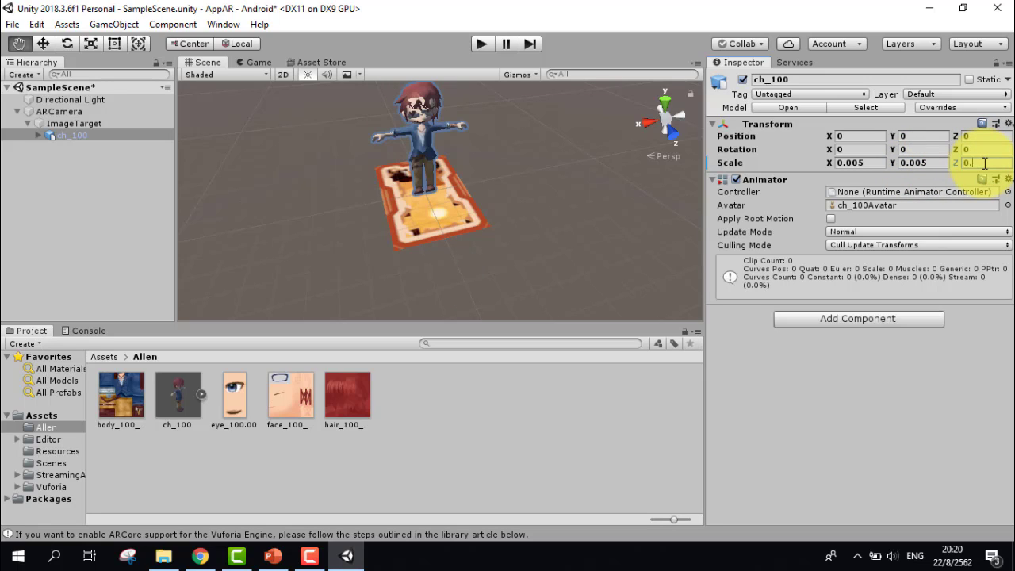
{"action": "type", "text": "5"}
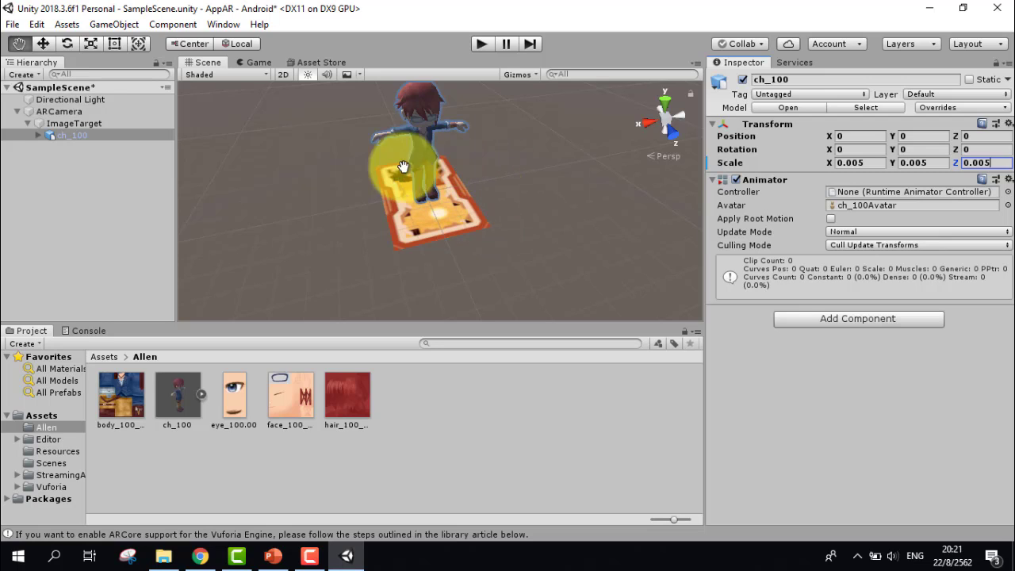
Confirm the 0.005 Z scale, then spin ch_100 around its vertical axis with the Rotate tool
{"action": "left_click", "coordinate": [20, 42]}
{"action": "left_click_drag", "start_coordinate": [487, 144], "coordinate": [492, 186]}
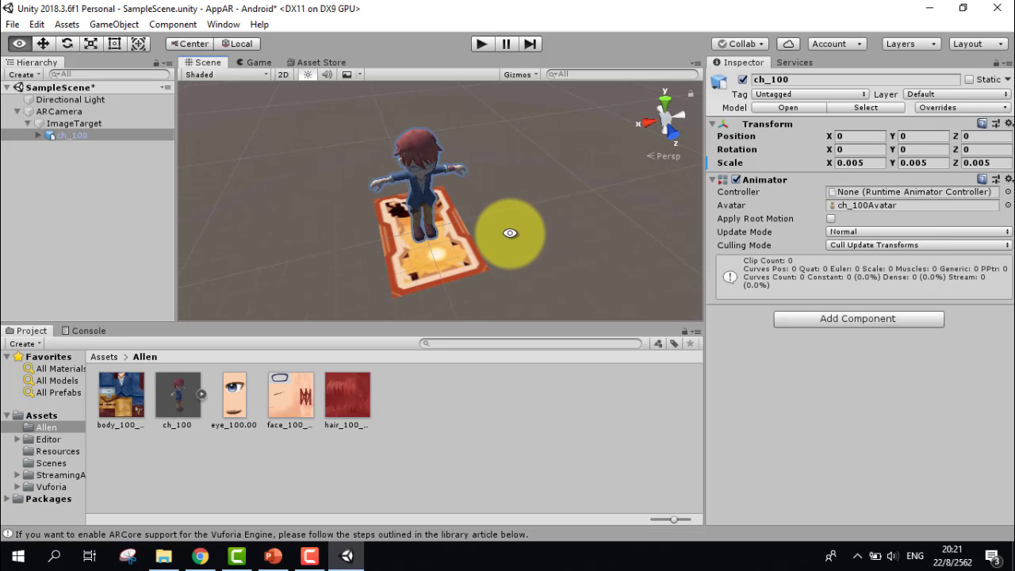
{"action": "mouse_move", "coordinate": [517, 186]}
{"action": "left_mouse_down", "text": "alt"}
{"action": "mouse_move", "coordinate": [519, 221]}
{"action": "mouse_move", "coordinate": [516, 196]}
{"action": "mouse_move", "coordinate": [518, 208]}
{"action": "left_mouse_up", "text": "alt"}
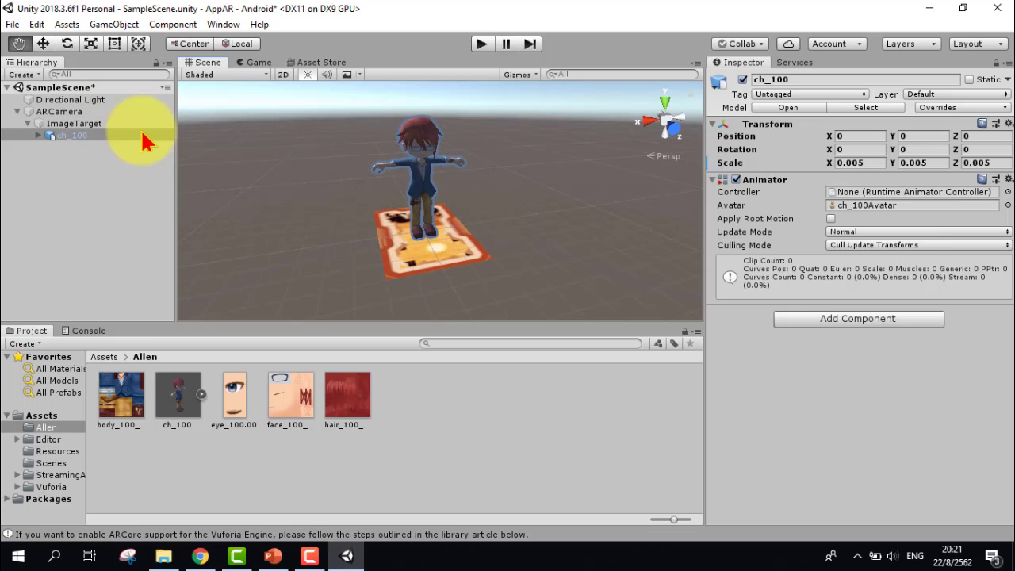
{"action": "left_click", "coordinate": [69, 44]}
{"action": "mouse_move", "coordinate": [408, 198]}
{"action": "left_mouse_down"}
{"action": "mouse_move", "coordinate": [551, 241]}
{"action": "mouse_move", "coordinate": [421, 177]}
{"action": "mouse_move", "coordinate": [460, 200]}
{"action": "mouse_move", "coordinate": [626, 209]}
{"action": "left_mouse_up"}
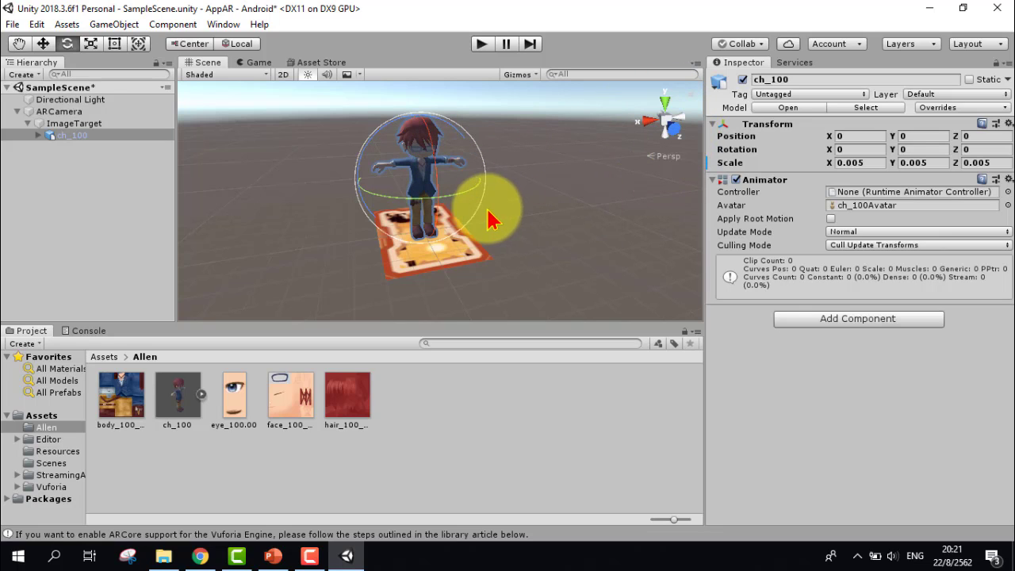
{"action": "left_click_drag", "start_coordinate": [369, 219], "coordinate": [481, 197]}
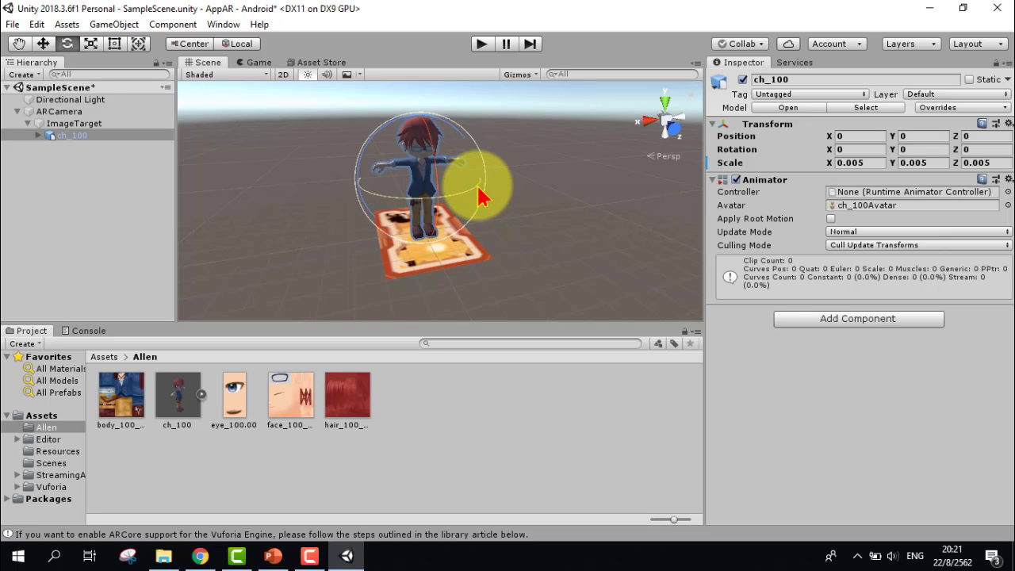
{"action": "left_click", "coordinate": [481, 196]}
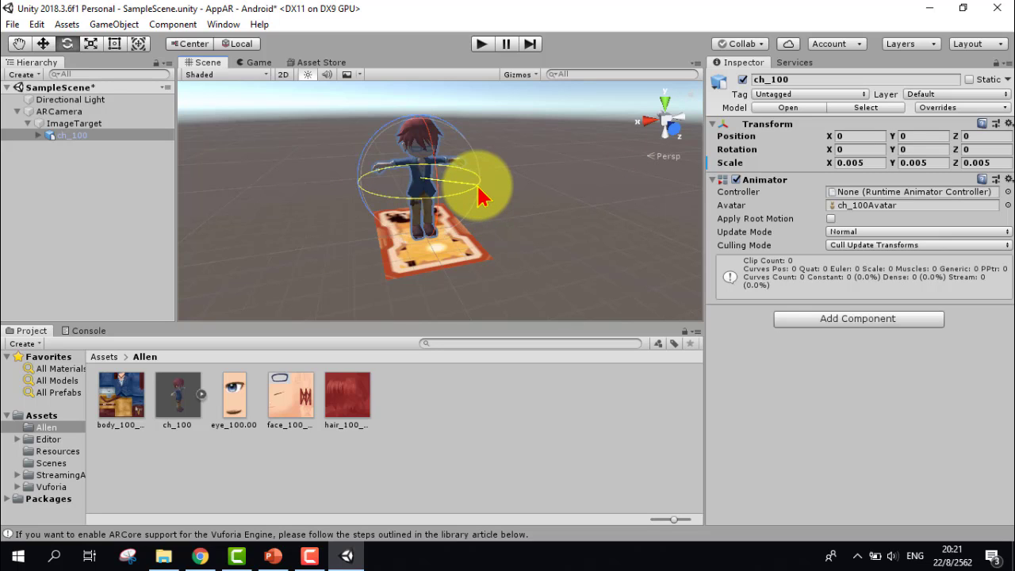
{"action": "left_click_drag", "start_coordinate": [482, 197], "coordinate": [422, 213]}
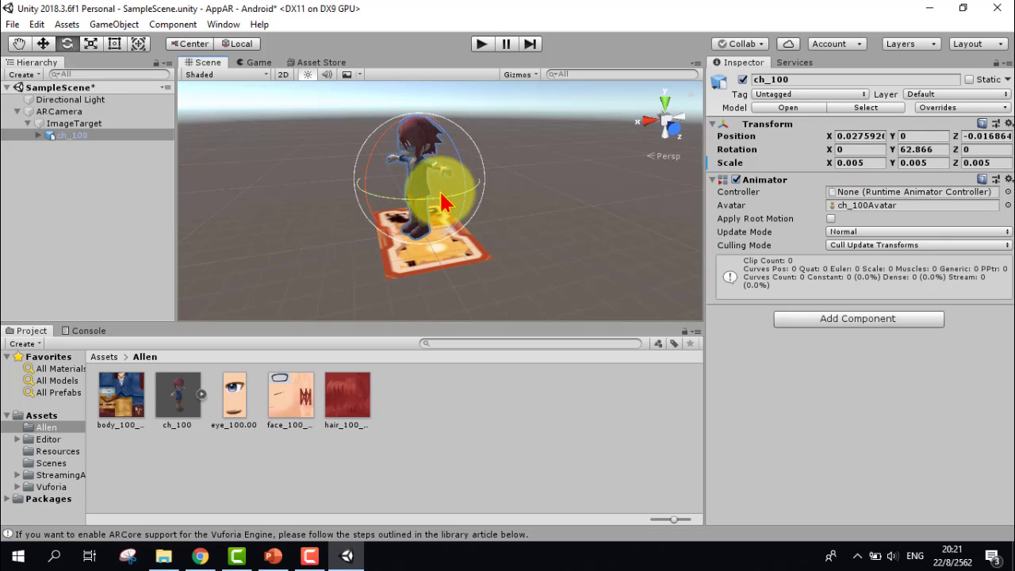
Set ch_100's Y rotation to exactly 180, then reselect the character with Rotate active
{"action": "left_click", "coordinate": [928, 150]}
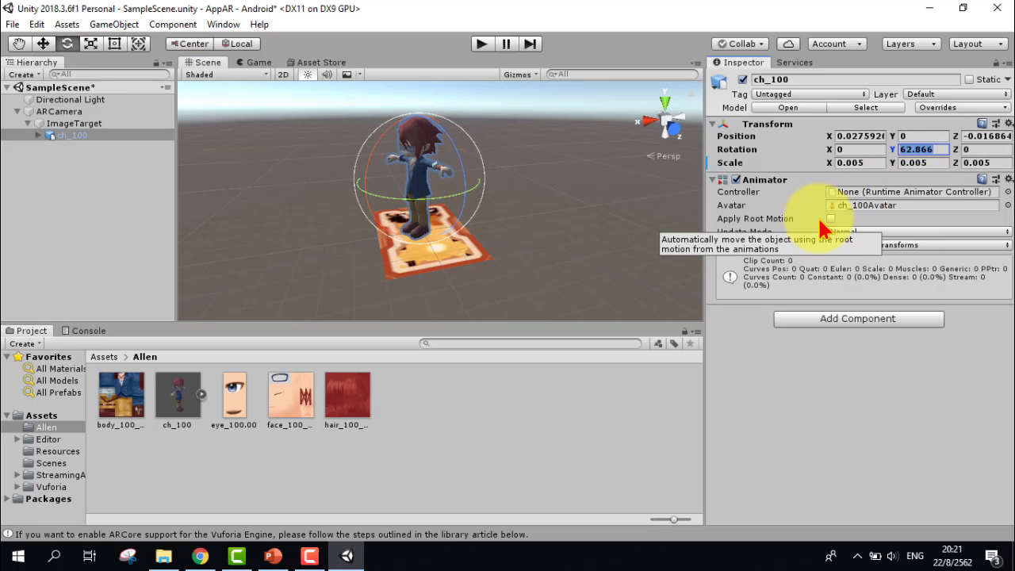
{"action": "type", "text": "18"}
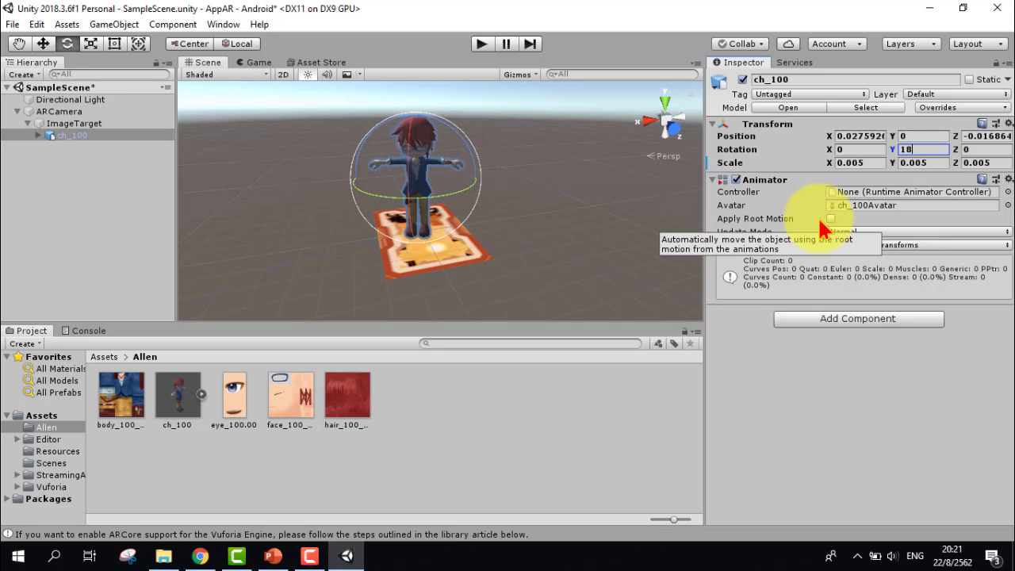
{"action": "type", "text": "0"}
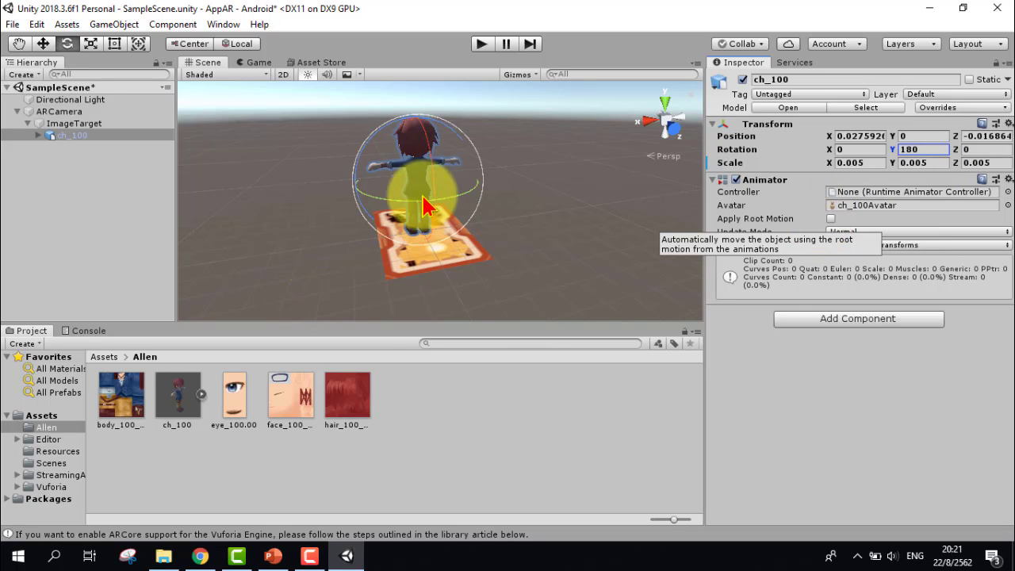
{"action": "left_click", "coordinate": [521, 216]}
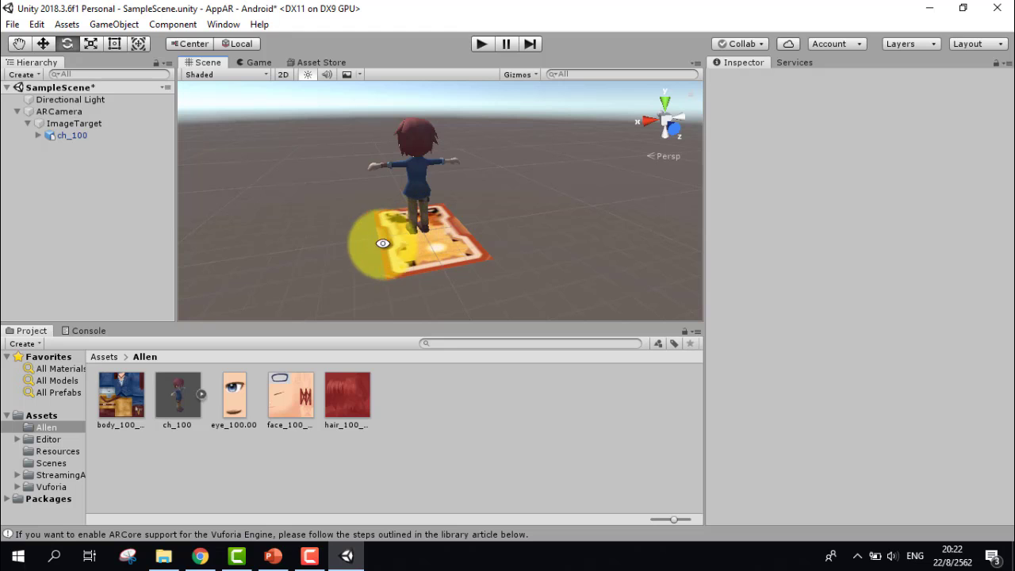
{"action": "mouse_move", "coordinate": [317, 227]}
{"action": "left_mouse_down", "text": "alt"}
{"action": "mouse_move", "coordinate": [357, 247]}
{"action": "mouse_move", "coordinate": [499, 219]}
{"action": "mouse_move", "coordinate": [333, 235]}
{"action": "mouse_move", "coordinate": [406, 253]}
{"action": "mouse_move", "coordinate": [503, 235]}
{"action": "mouse_move", "coordinate": [363, 249]}
{"action": "mouse_move", "coordinate": [527, 244]}
{"action": "mouse_move", "coordinate": [414, 238]}
{"action": "mouse_move", "coordinate": [513, 261]}
{"action": "mouse_move", "coordinate": [534, 245]}
{"action": "mouse_move", "coordinate": [477, 199]}
{"action": "left_mouse_up", "text": "alt"}
{"action": "key", "text": "e"}
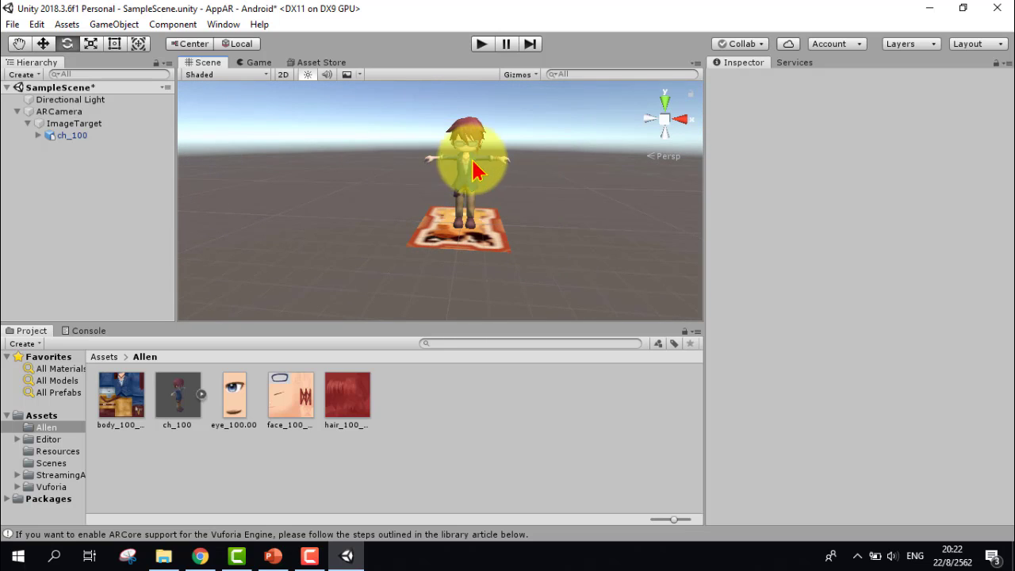
{"action": "left_click", "coordinate": [476, 161]}
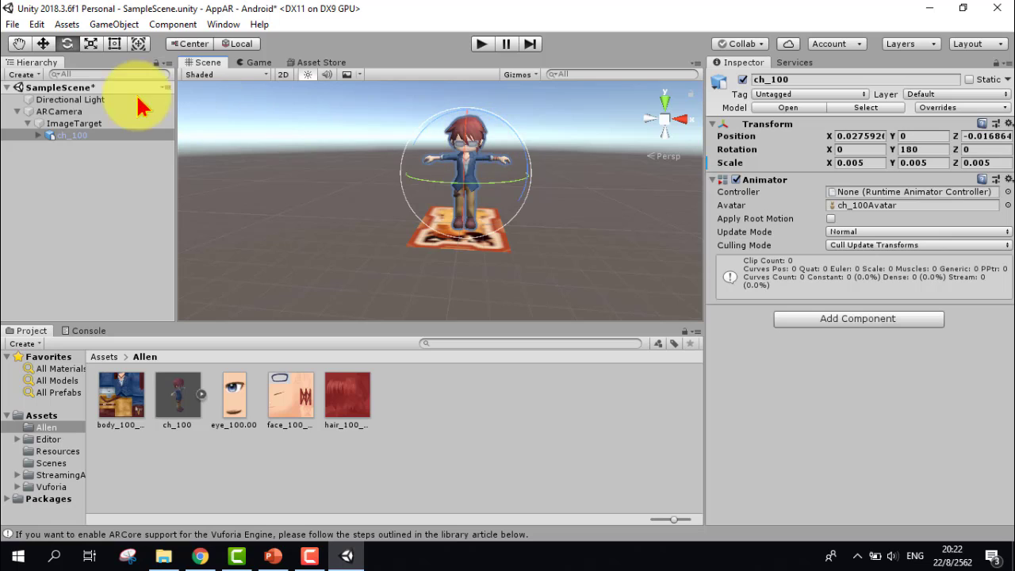
Scale ch_100 up uniformly to about 0.0058 and raise it to Y position -0.0657
{"action": "left_click", "coordinate": [92, 45]}
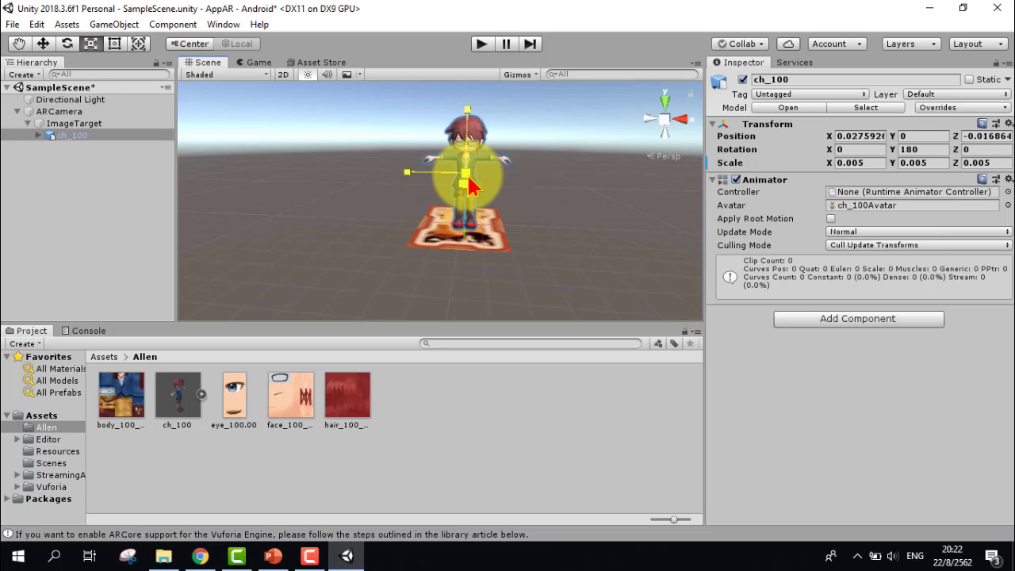
{"action": "left_click_drag", "start_coordinate": [469, 185], "coordinate": [474, 143]}
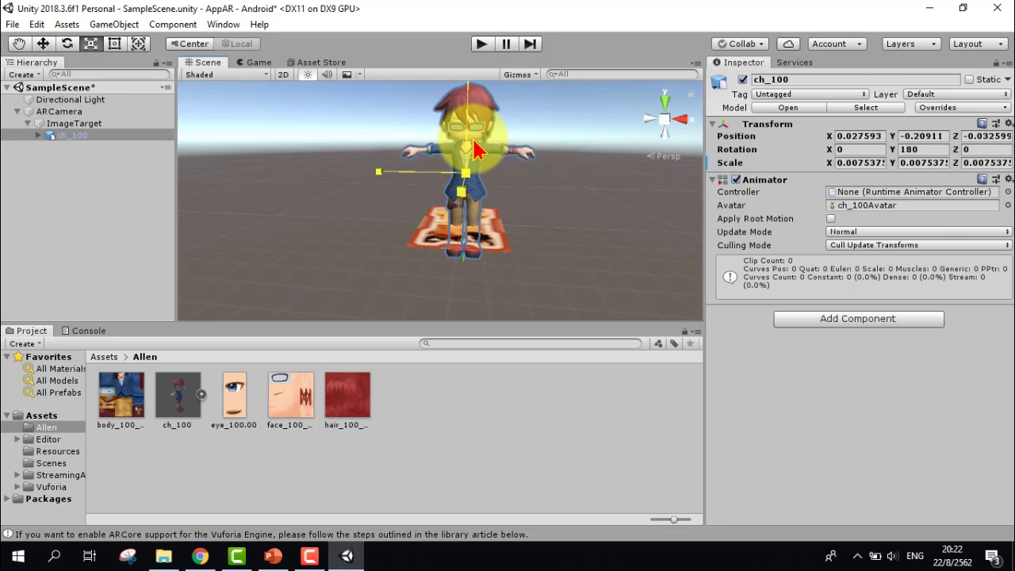
{"action": "mouse_move", "coordinate": [474, 141]}
{"action": "left_mouse_down"}
{"action": "mouse_move", "coordinate": [481, 204]}
{"action": "mouse_move", "coordinate": [480, 160]}
{"action": "mouse_move", "coordinate": [484, 194]}
{"action": "left_mouse_up"}
{"action": "left_click_drag", "start_coordinate": [485, 202], "coordinate": [482, 181]}
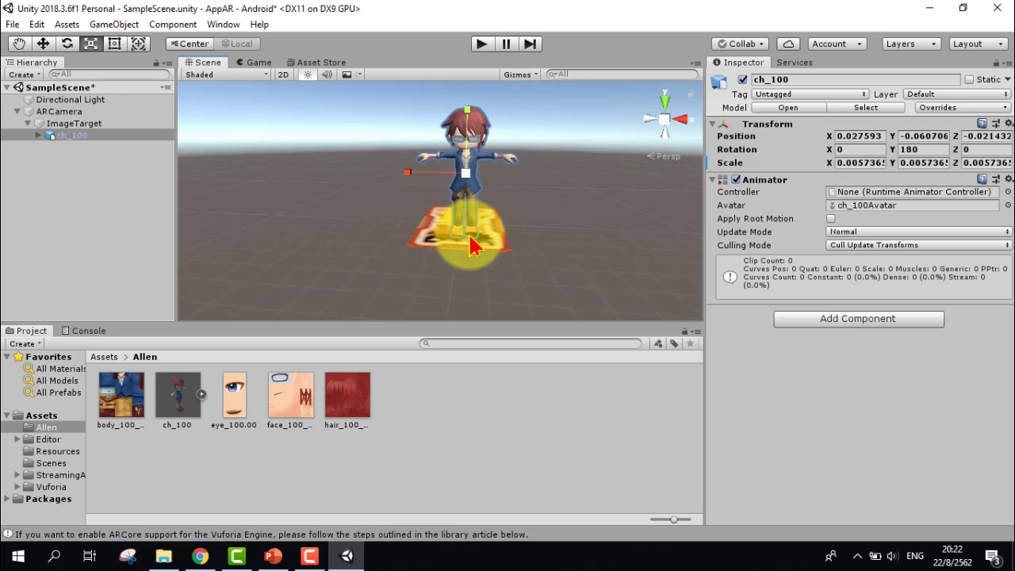
{"action": "left_click_drag", "start_coordinate": [469, 180], "coordinate": [485, 253]}
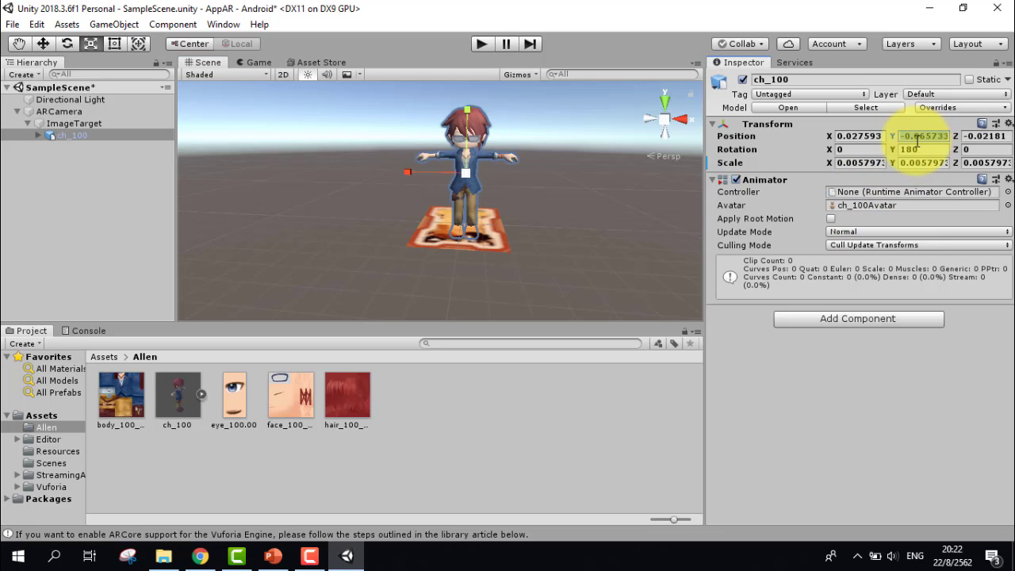
{"action": "left_click", "coordinate": [917, 138]}
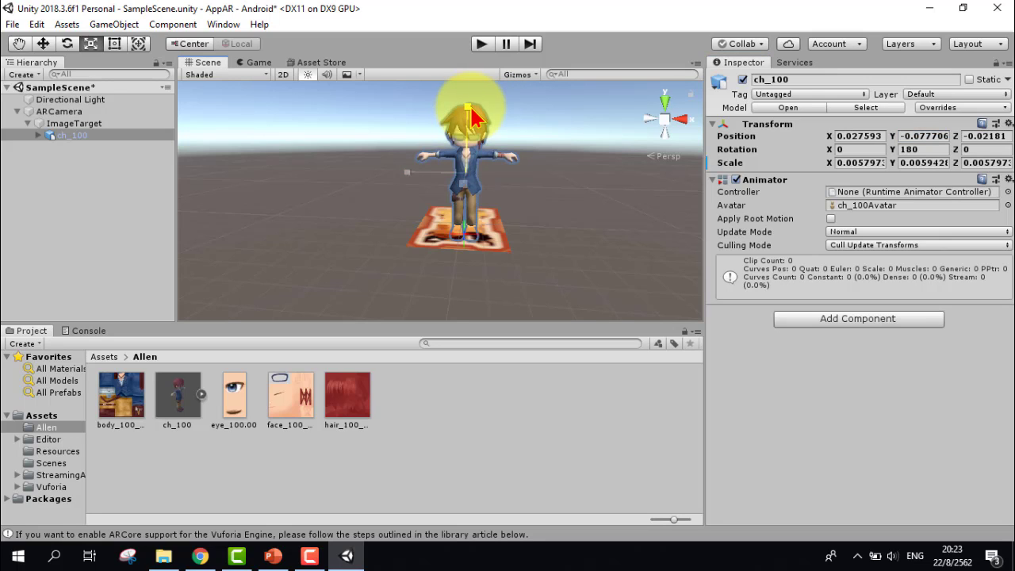
{"action": "left_click_drag", "start_coordinate": [473, 123], "coordinate": [477, 115]}
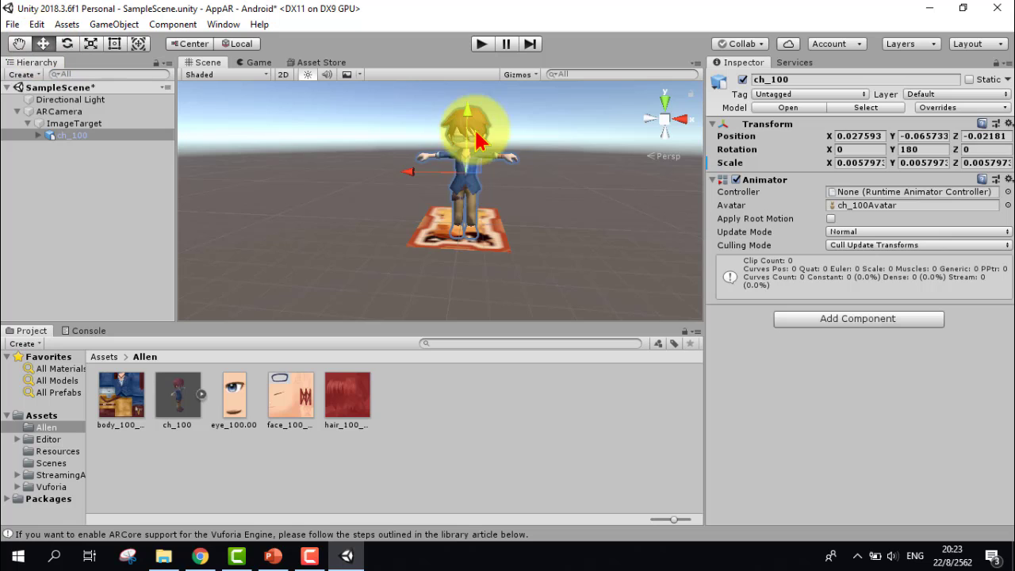
Set ch_100's Position Y and X to 0, then orbit to look down on it
{"action": "mouse_move", "coordinate": [472, 116]}
{"action": "left_mouse_down"}
{"action": "mouse_move", "coordinate": [473, 125]}
{"action": "mouse_move", "coordinate": [474, 107]}
{"action": "left_mouse_up"}
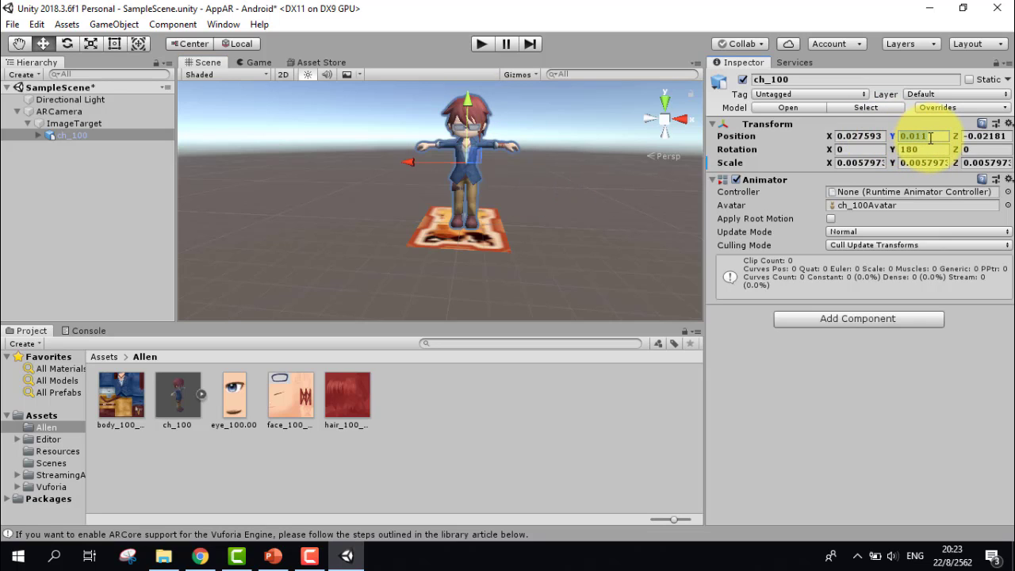
{"action": "type", "text": "0"}
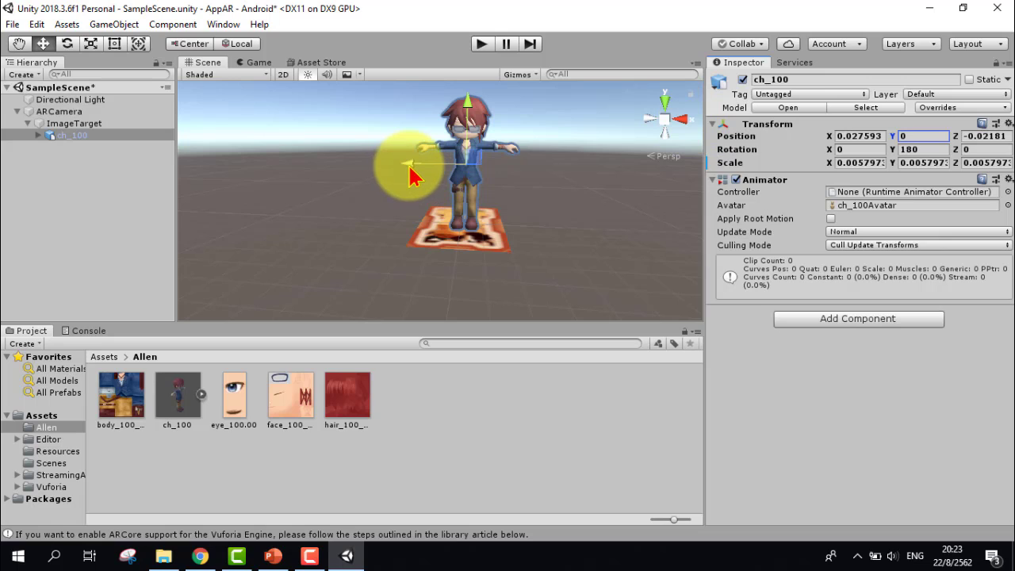
{"action": "mouse_move", "coordinate": [411, 176]}
{"action": "left_mouse_down"}
{"action": "mouse_move", "coordinate": [428, 179]}
{"action": "mouse_move", "coordinate": [354, 184]}
{"action": "mouse_move", "coordinate": [407, 183]}
{"action": "left_mouse_up"}
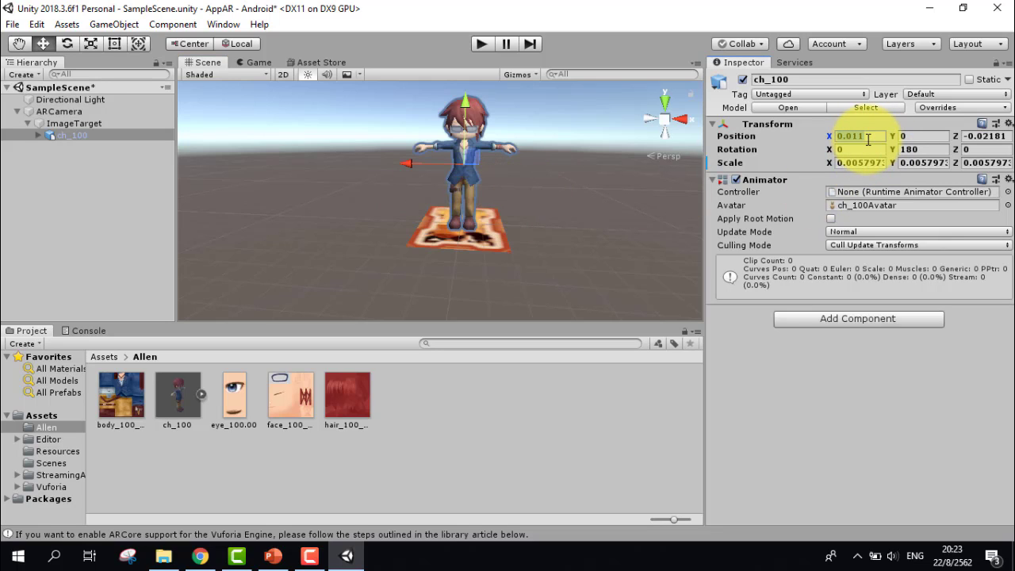
{"action": "type", "text": "0"}
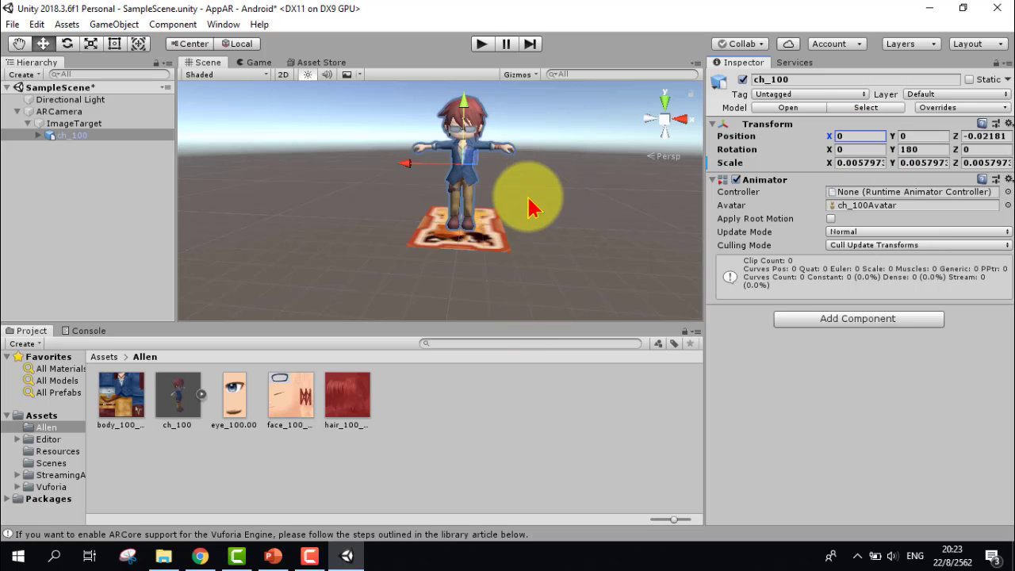
{"action": "key", "text": "alt"}
{"action": "mouse_move", "coordinate": [538, 186]}
{"action": "left_mouse_down", "text": "alt"}
{"action": "mouse_move", "coordinate": [550, 148]}
{"action": "mouse_move", "coordinate": [543, 161]}
{"action": "mouse_move", "coordinate": [565, 204]}
{"action": "mouse_move", "coordinate": [539, 252]}
{"action": "mouse_move", "coordinate": [571, 211]}
{"action": "mouse_move", "coordinate": [539, 191]}
{"action": "mouse_move", "coordinate": [536, 217]}
{"action": "left_mouse_up", "text": "alt"}
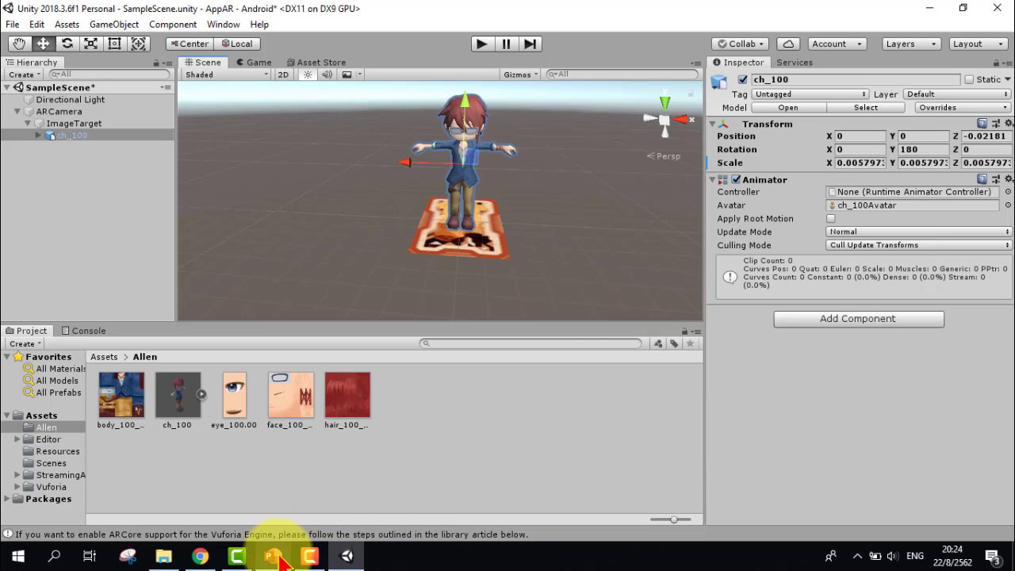
{"action": "mouse_move", "coordinate": [283, 562]}
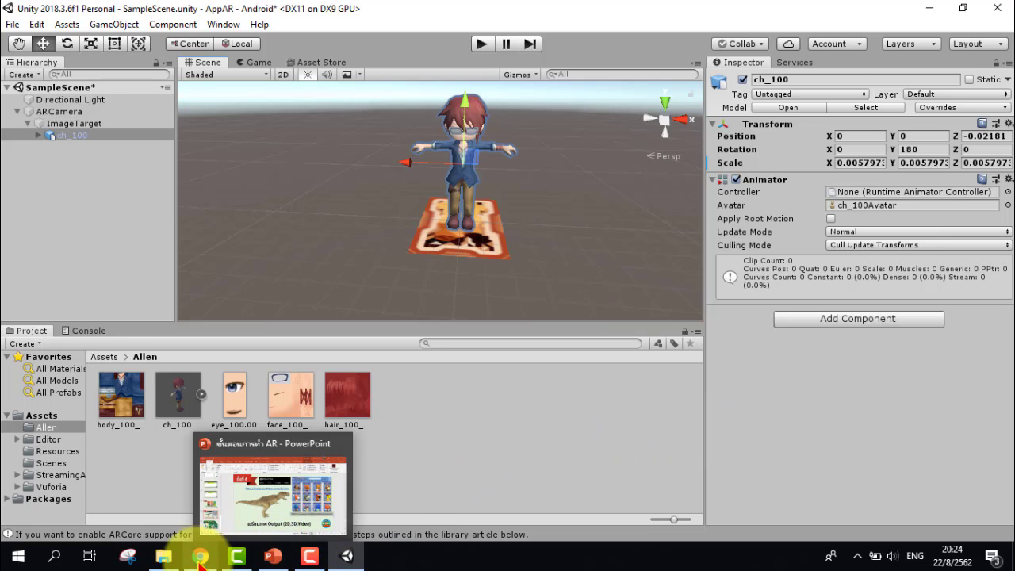
{"action": "left_click", "coordinate": [161, 555]}
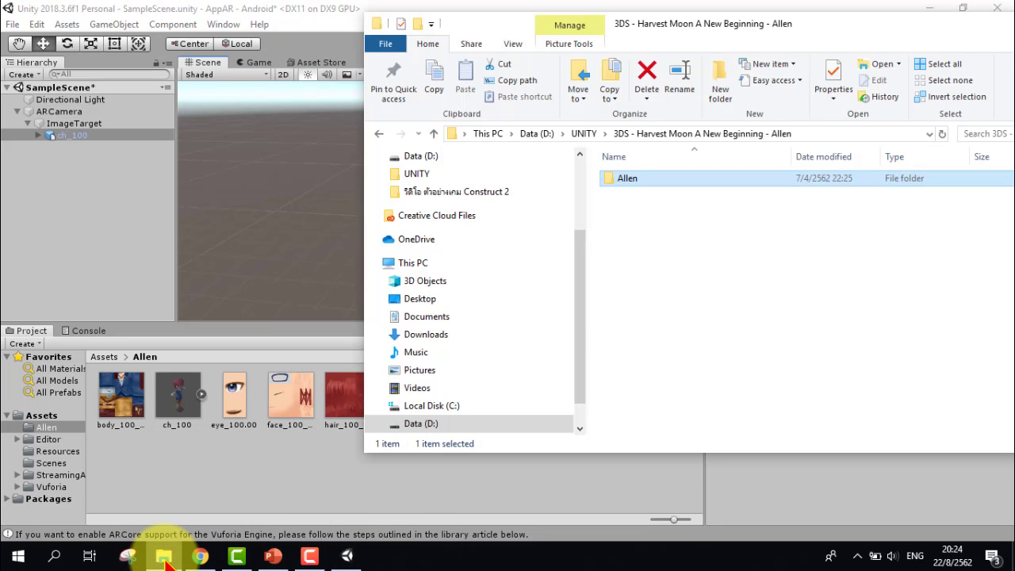
{"action": "left_click", "coordinate": [586, 135]}
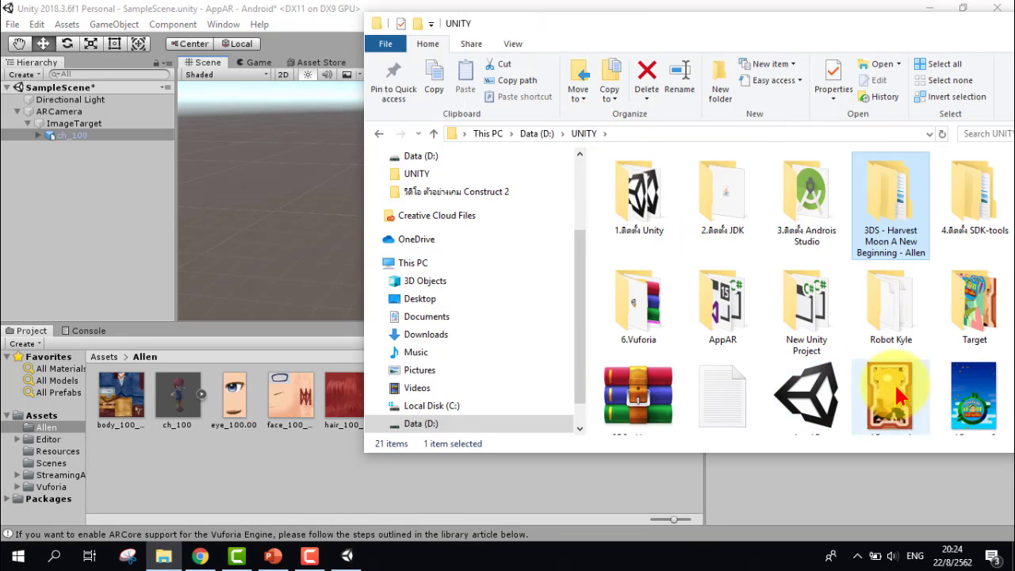
{"action": "left_click", "coordinate": [899, 391]}
{"action": "scroll", "coordinate": [892, 365], "scroll_direction": "down", "scroll_amount": 2}
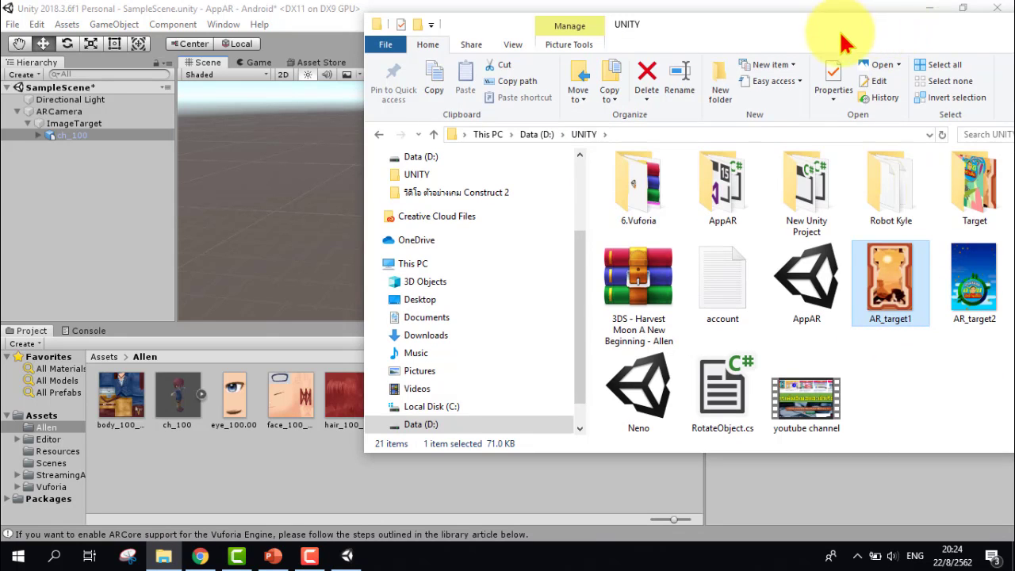
{"action": "left_click_drag", "start_coordinate": [833, 32], "coordinate": [727, 43]}
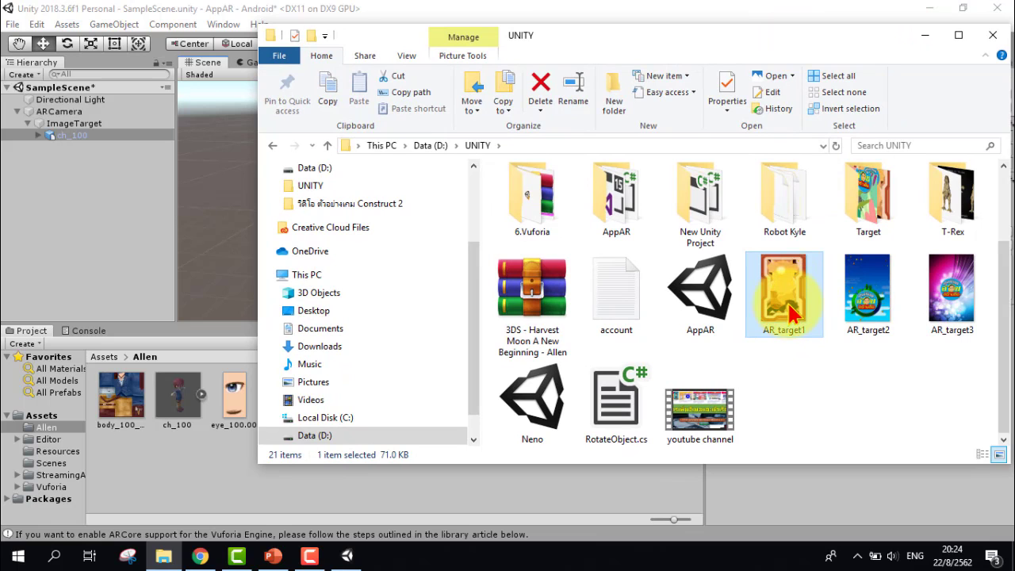
{"action": "left_click", "coordinate": [926, 36]}
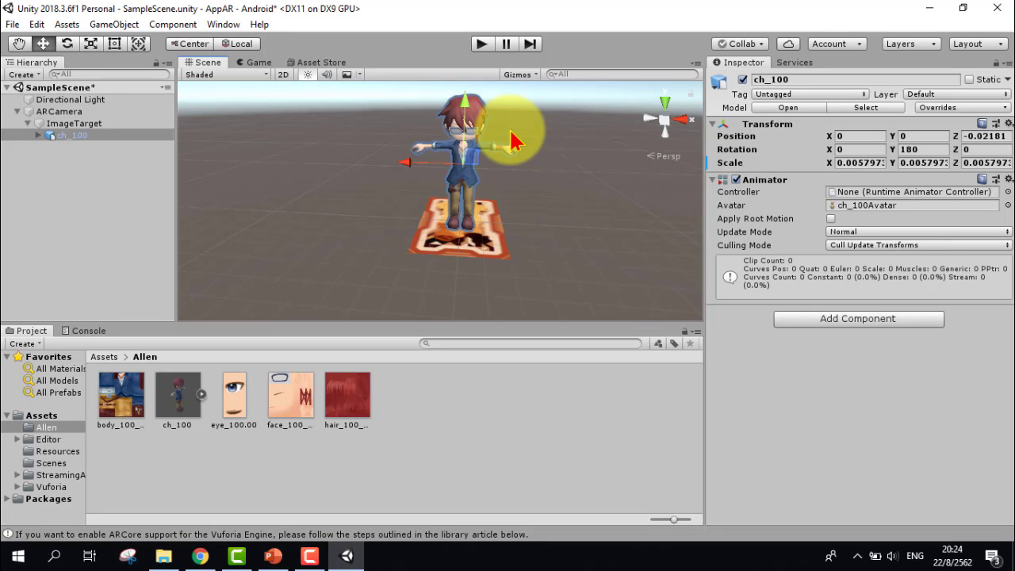
{"action": "left_click", "coordinate": [481, 43]}
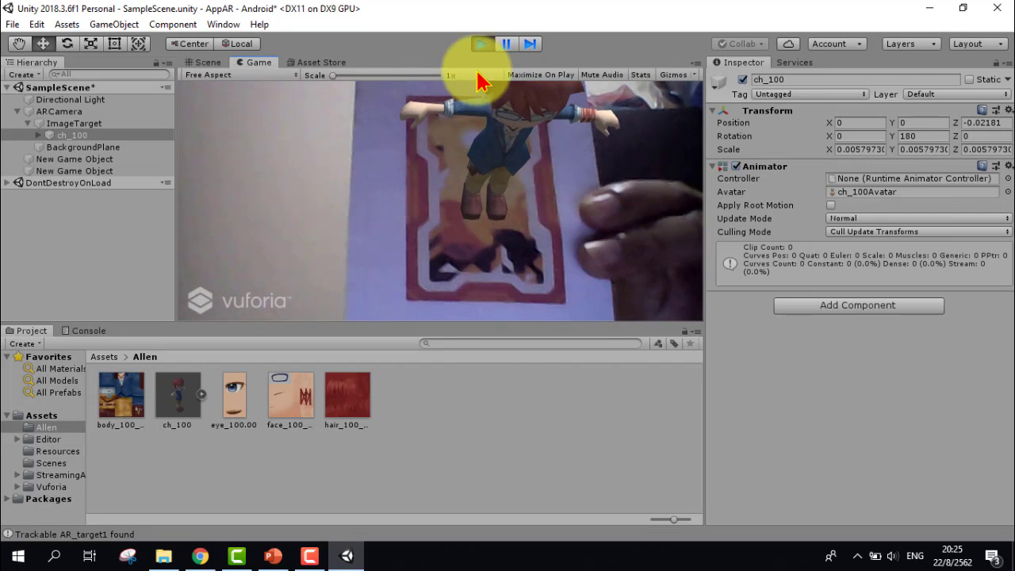
{"action": "left_click", "coordinate": [481, 45]}
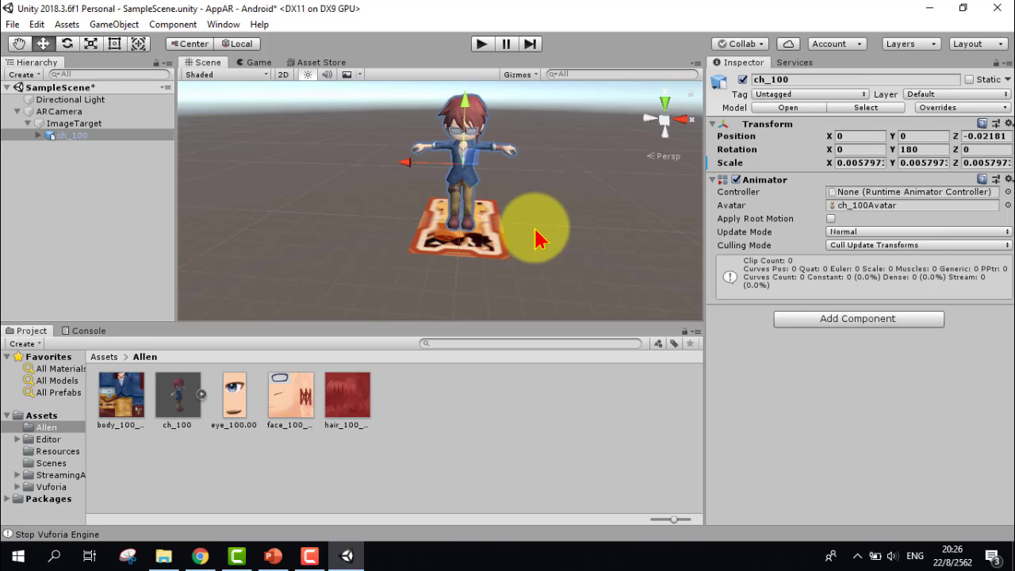
After checking Chrome, select ARCamera and fold up ImageTarget to hide ch_100
{"action": "left_click", "coordinate": [203, 557]}
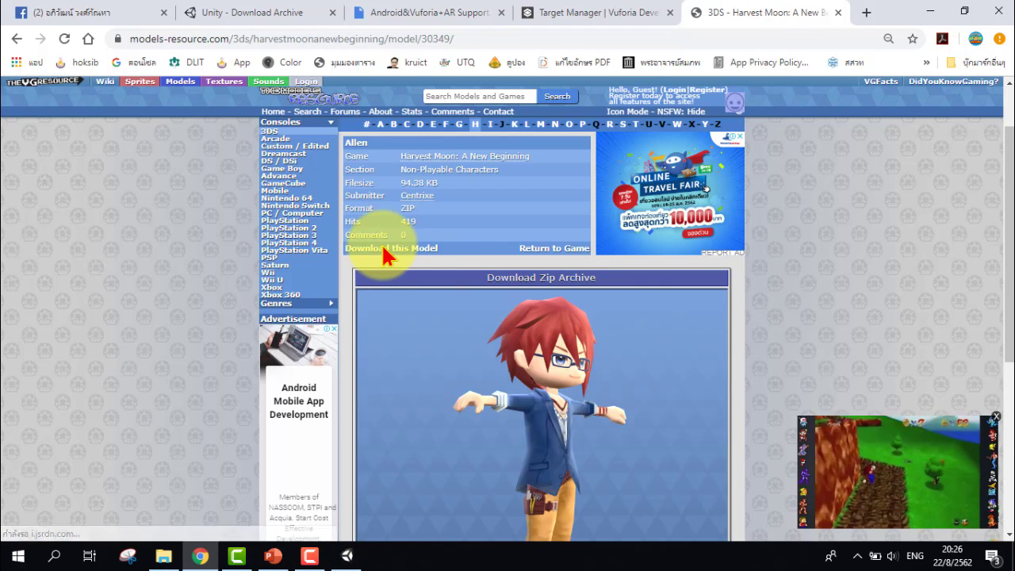
{"action": "left_click", "coordinate": [347, 555]}
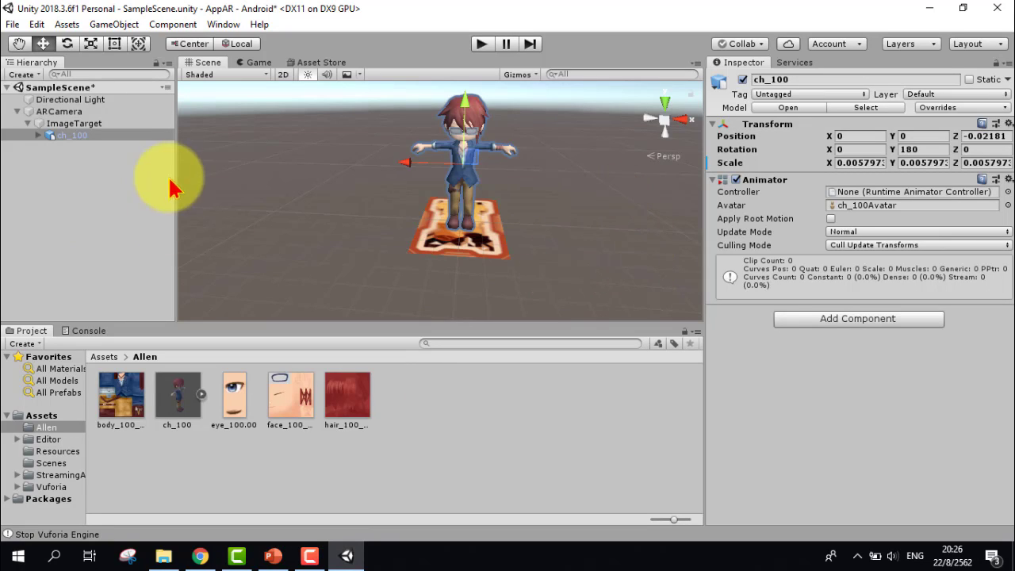
{"action": "left_click", "coordinate": [89, 113]}
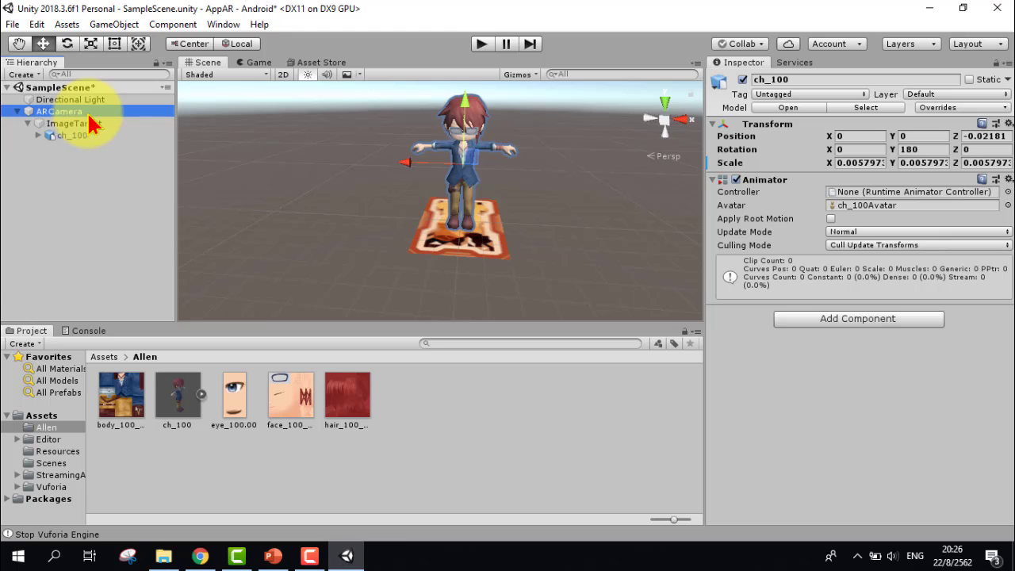
{"action": "left_click", "coordinate": [29, 124]}
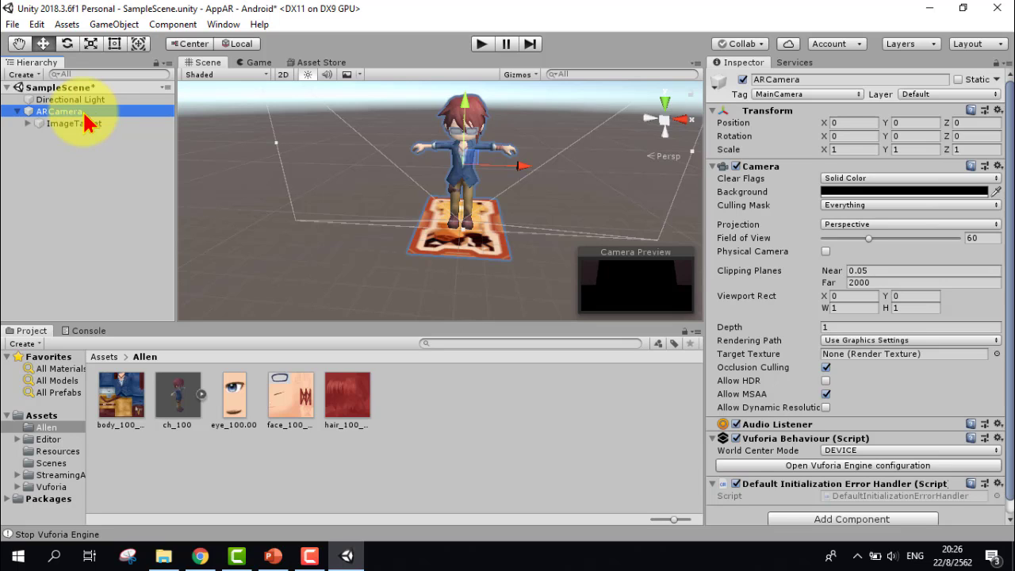
Add a new Vuforia Engine Image target from the GameObject menu, importing the default image database
{"action": "left_click", "coordinate": [119, 25]}
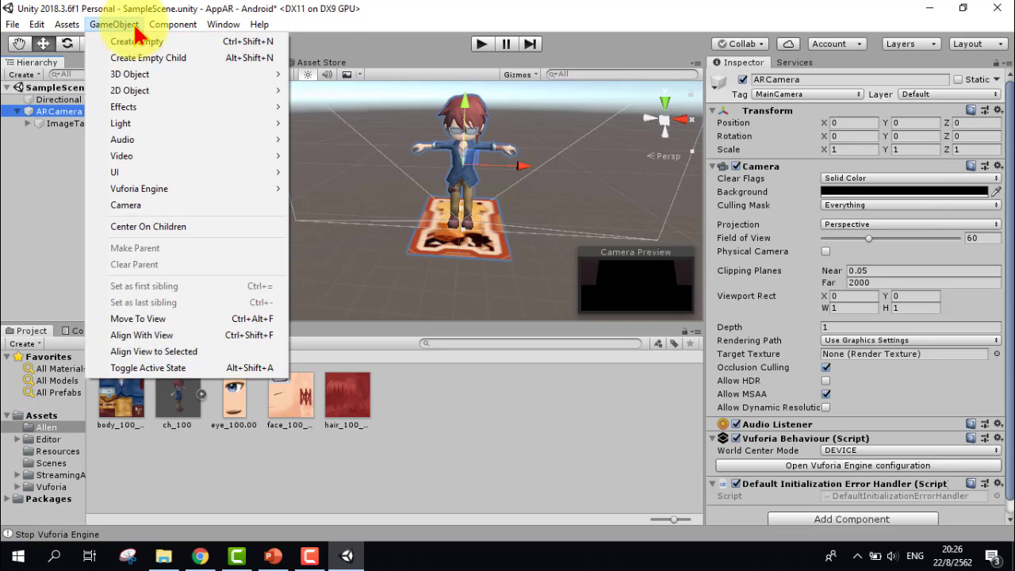
{"action": "mouse_move", "coordinate": [187, 205]}
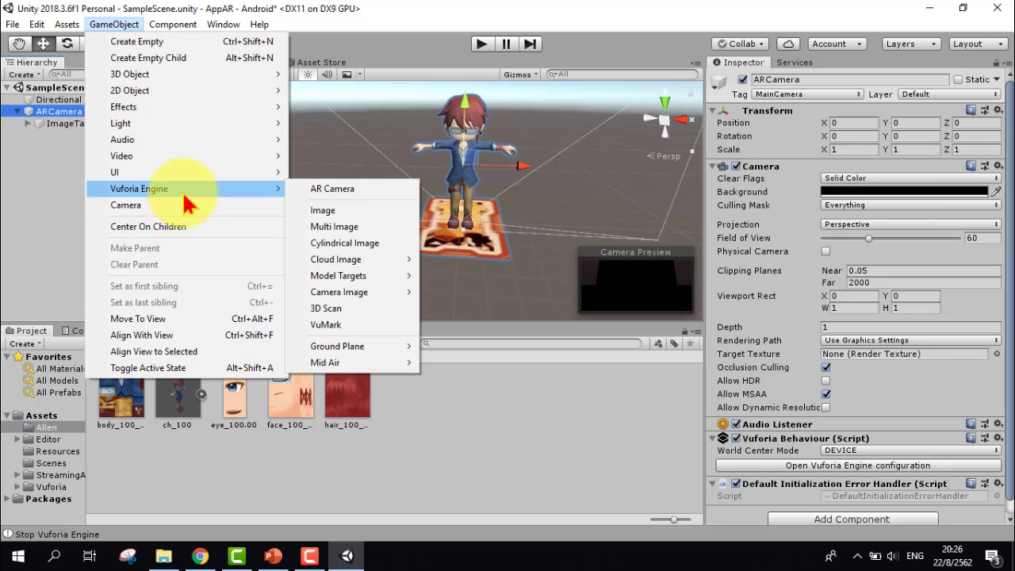
{"action": "left_click", "coordinate": [339, 218]}
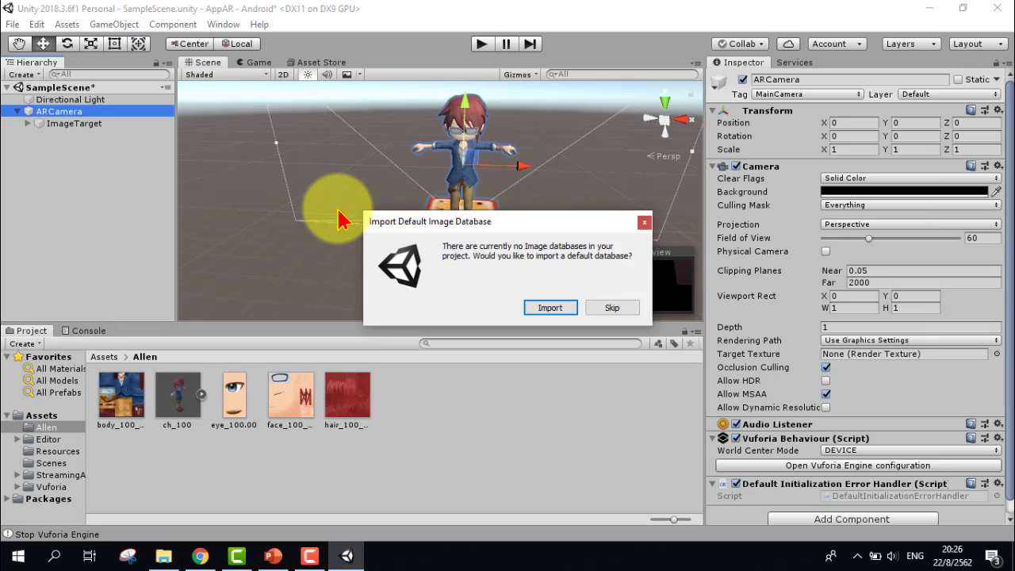
{"action": "left_click", "coordinate": [553, 317]}
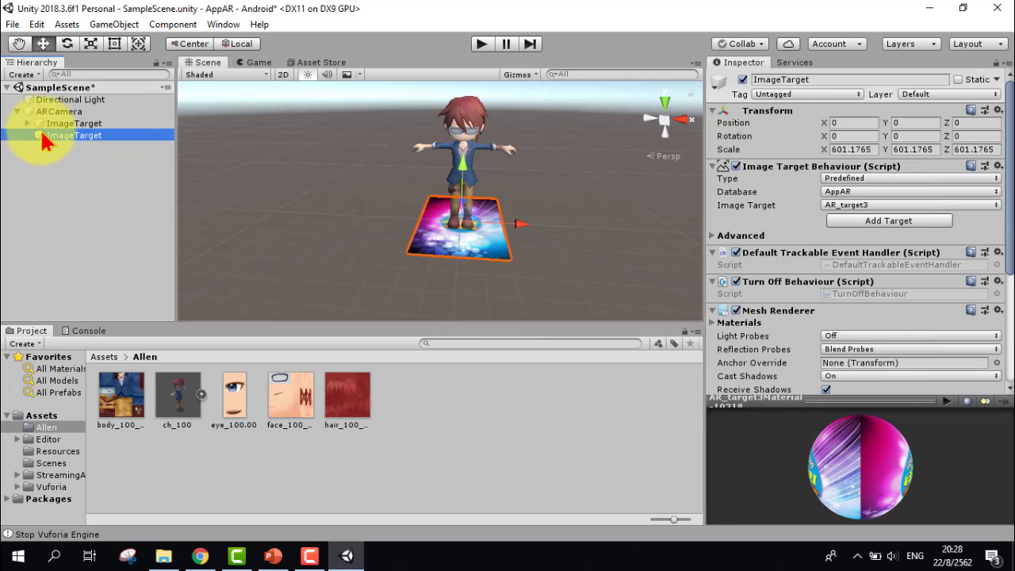
Confirm ch_100 sits under the first ImageTarget, then select the second ImageTarget
{"action": "mouse_move", "coordinate": [45, 127]}
{"action": "left_mouse_down"}
{"action": "mouse_move", "coordinate": [89, 129]}
{"action": "mouse_move", "coordinate": [37, 136]}
{"action": "left_mouse_up"}
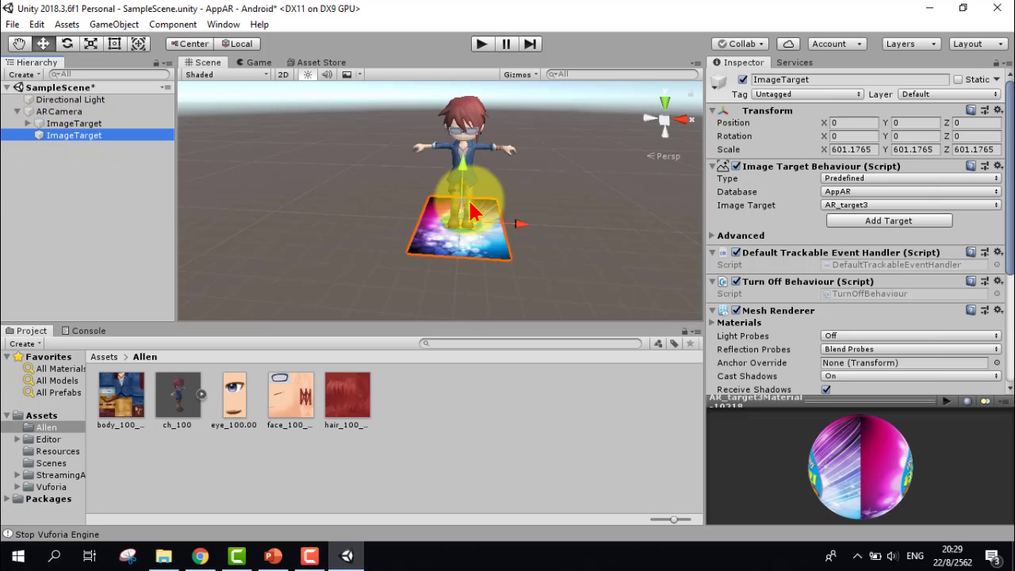
{"action": "left_click", "coordinate": [28, 124]}
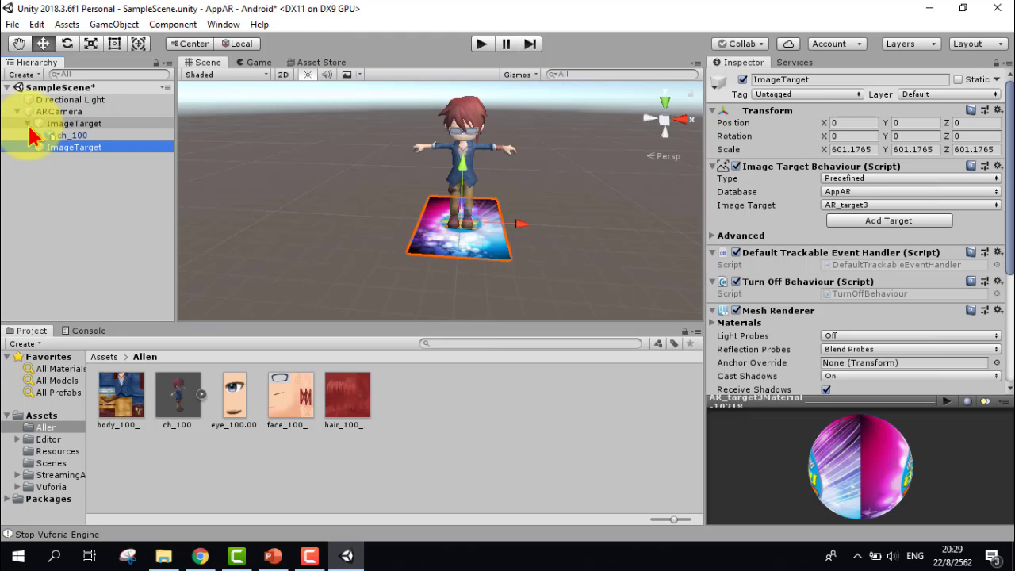
{"action": "left_click", "coordinate": [75, 136]}
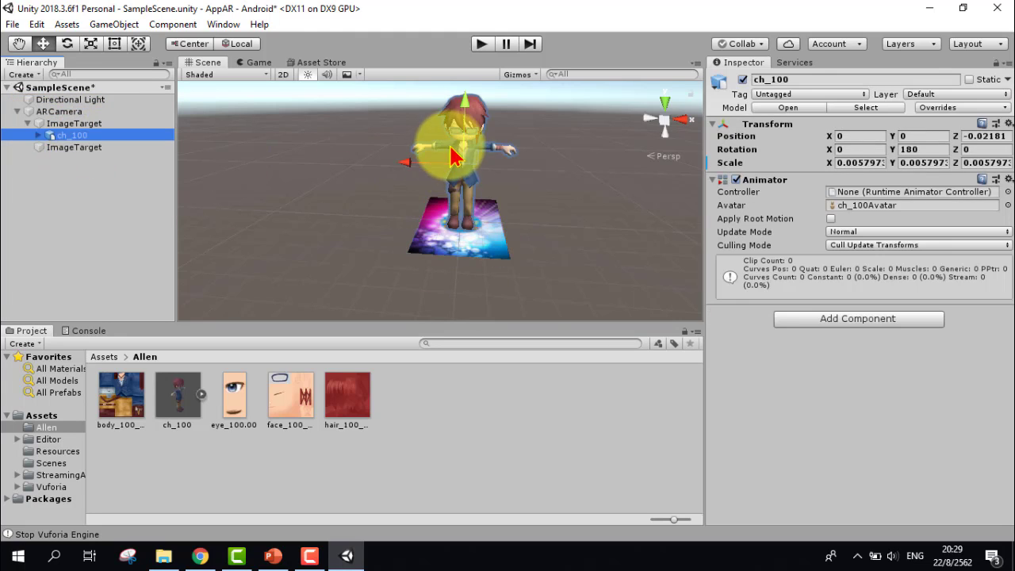
{"action": "left_click_drag", "start_coordinate": [131, 135], "coordinate": [91, 159]}
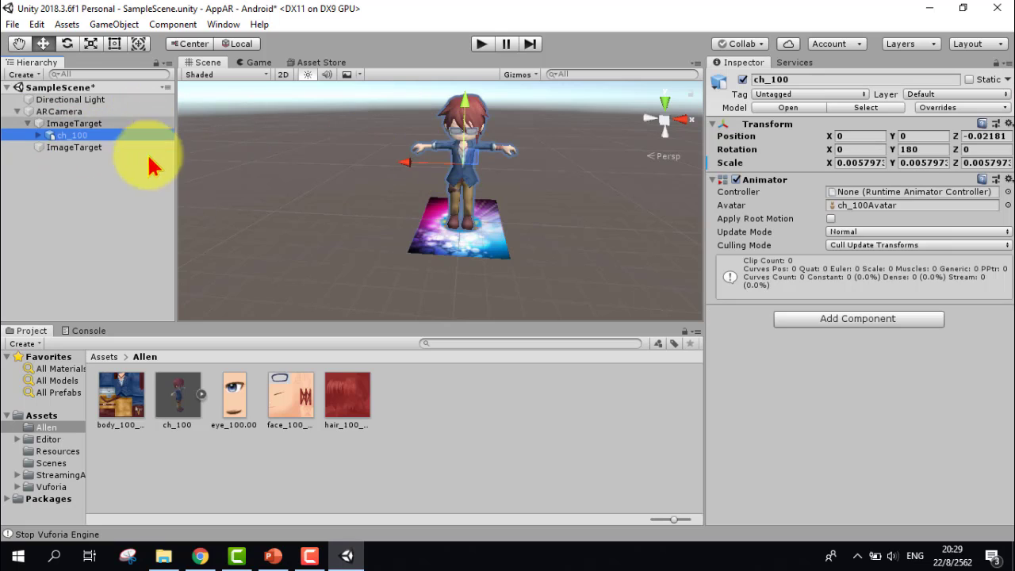
{"action": "left_click", "coordinate": [90, 150]}
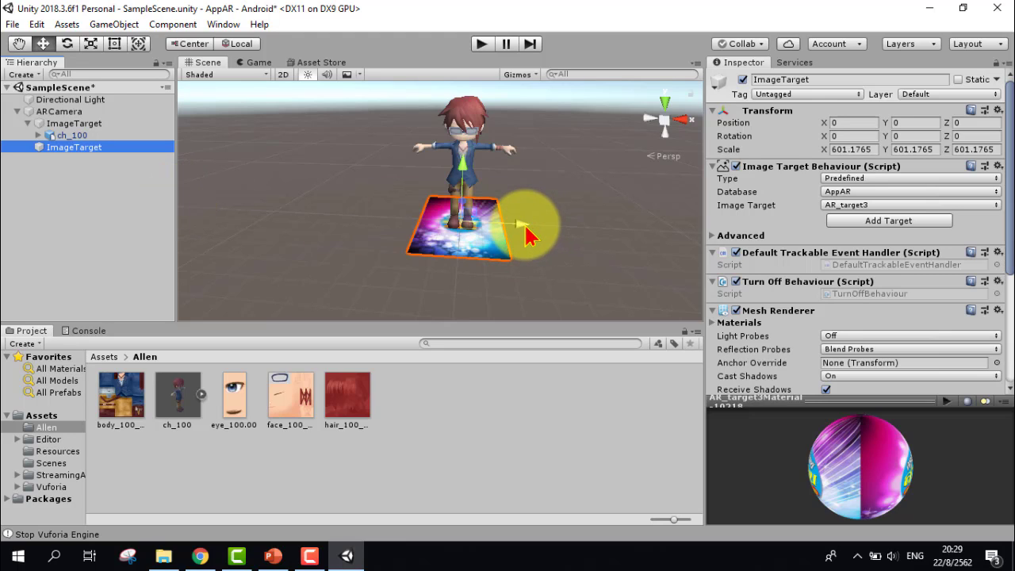
Slide the second target right to X 634 beside Allen and frame both targets
{"action": "left_click_drag", "start_coordinate": [526, 228], "coordinate": [647, 246]}
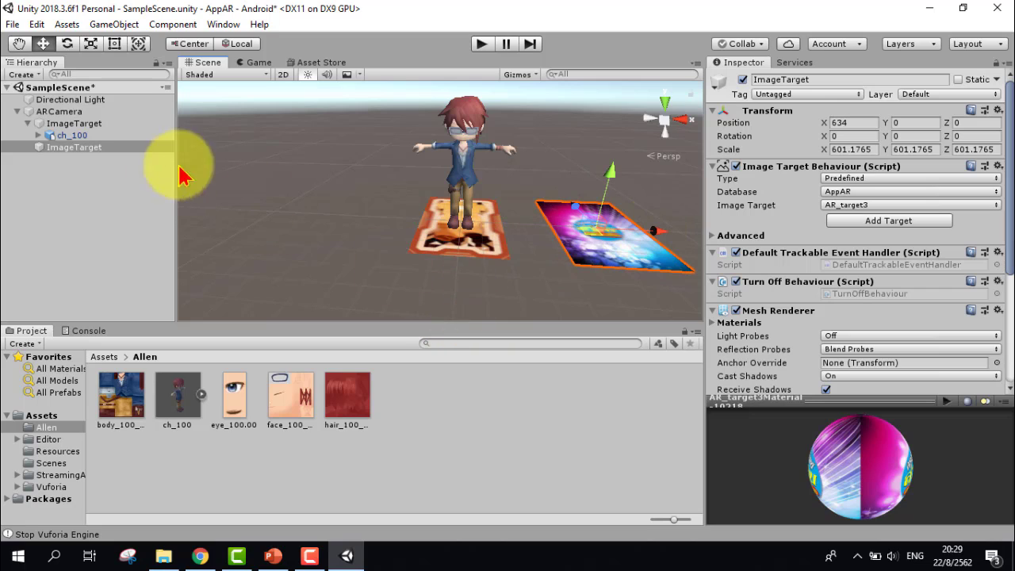
{"action": "left_click", "coordinate": [22, 49]}
{"action": "mouse_move", "coordinate": [641, 204]}
{"action": "left_mouse_down"}
{"action": "mouse_move", "coordinate": [577, 204]}
{"action": "mouse_move", "coordinate": [535, 236]}
{"action": "left_mouse_up"}
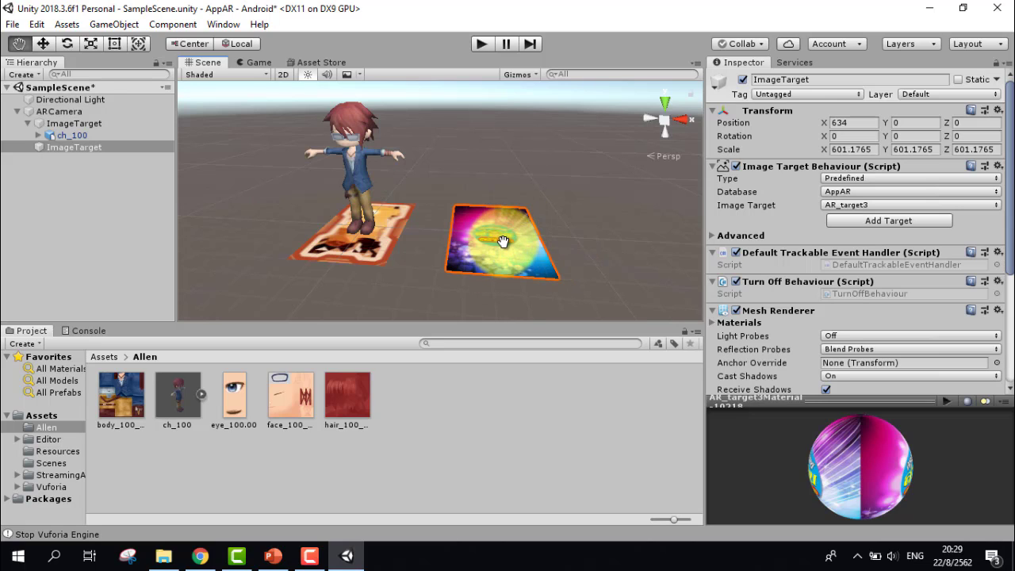
{"action": "left_click", "coordinate": [104, 358]}
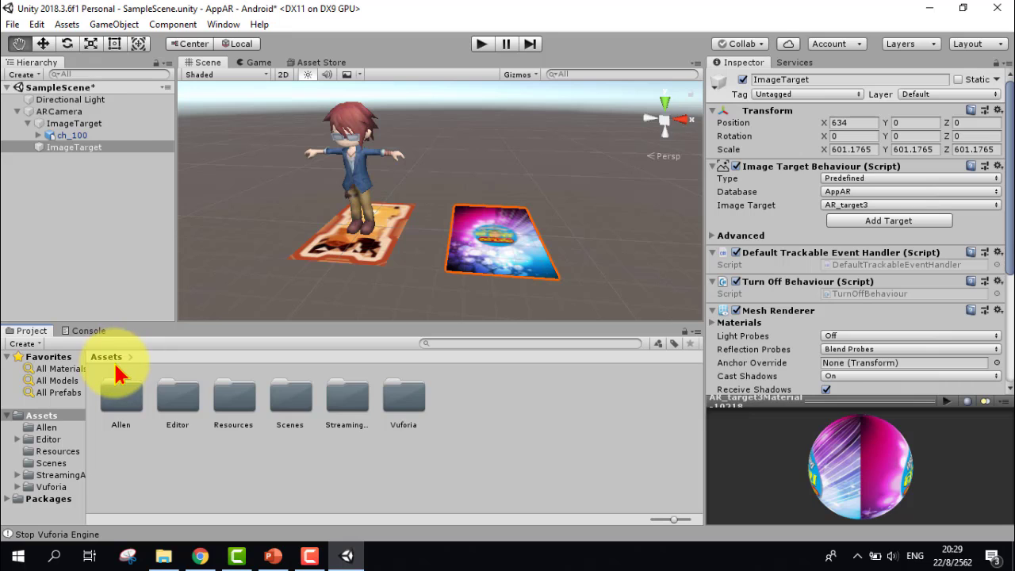
Drag the T-Rex folder from D:\UNITY in File Explorer into Unity's Project Assets
{"action": "left_click", "coordinate": [163, 555]}
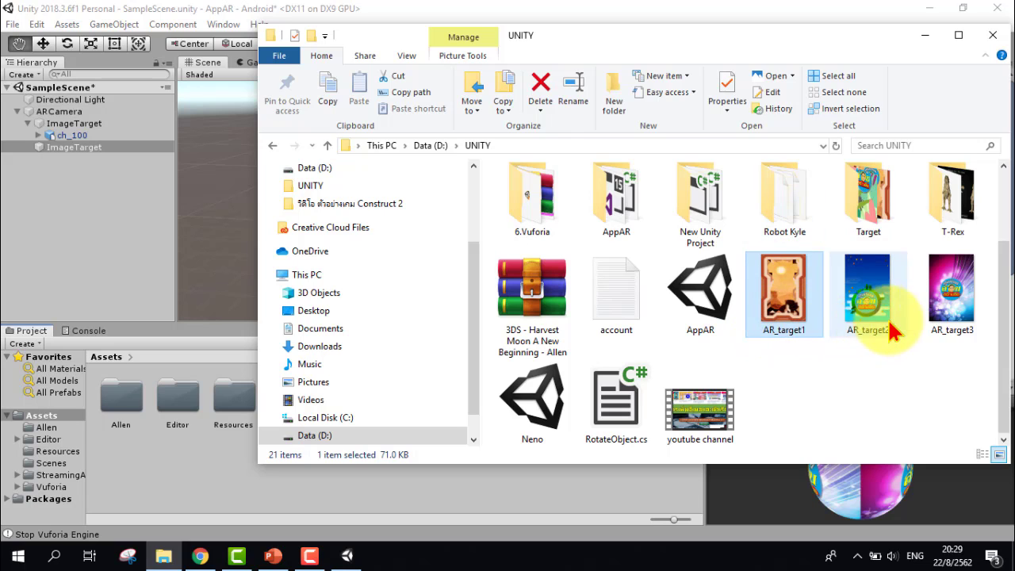
{"action": "left_click", "coordinate": [948, 216]}
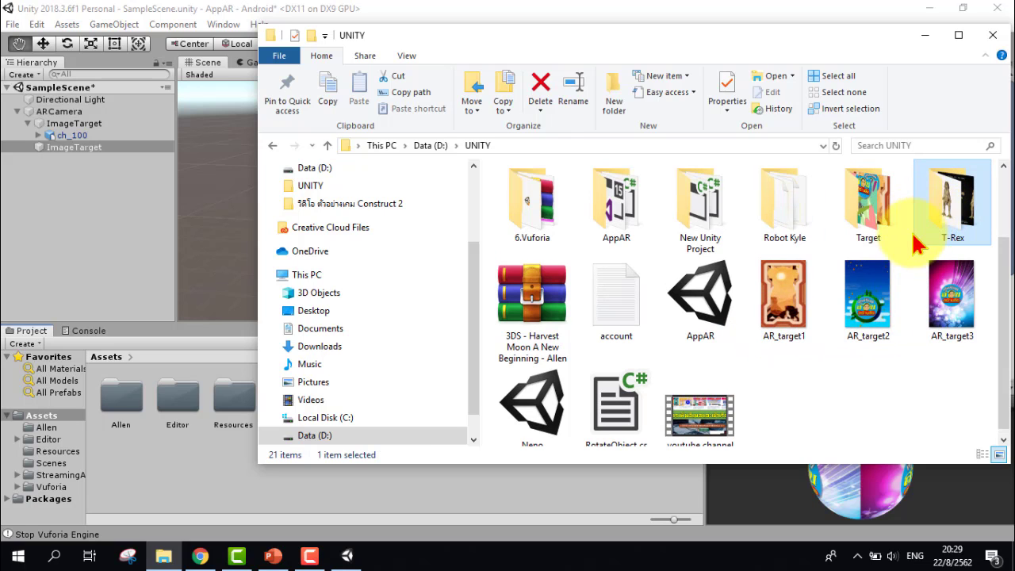
{"action": "left_click_drag", "start_coordinate": [944, 222], "coordinate": [194, 489]}
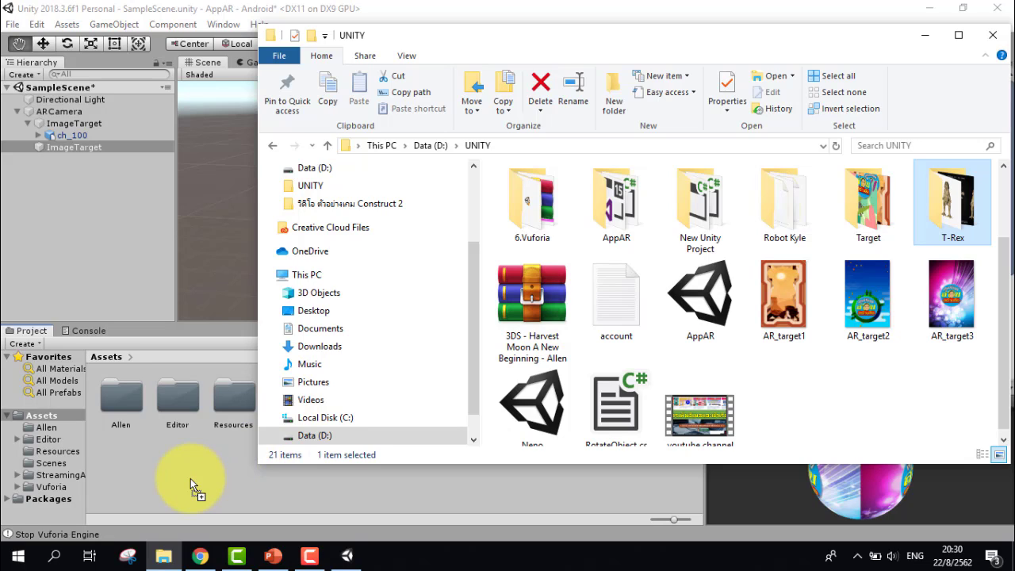
{"action": "left_click_drag", "start_coordinate": [190, 479], "coordinate": [190, 478]}
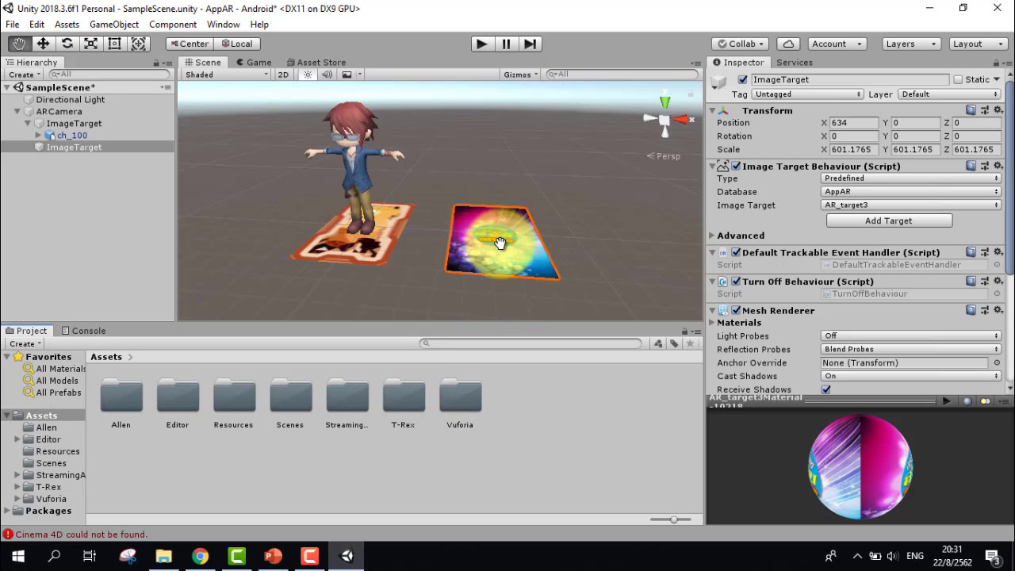
{"action": "left_click", "coordinate": [980, 207]}
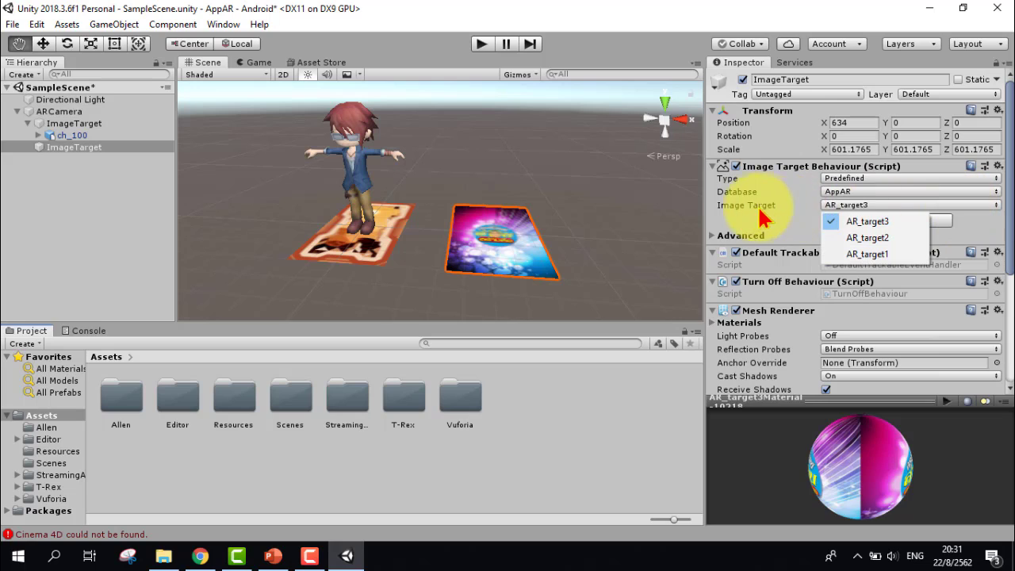
Set the second target's image to AR_target2 and parent the T-Rex Model under it
{"action": "left_click", "coordinate": [897, 240]}
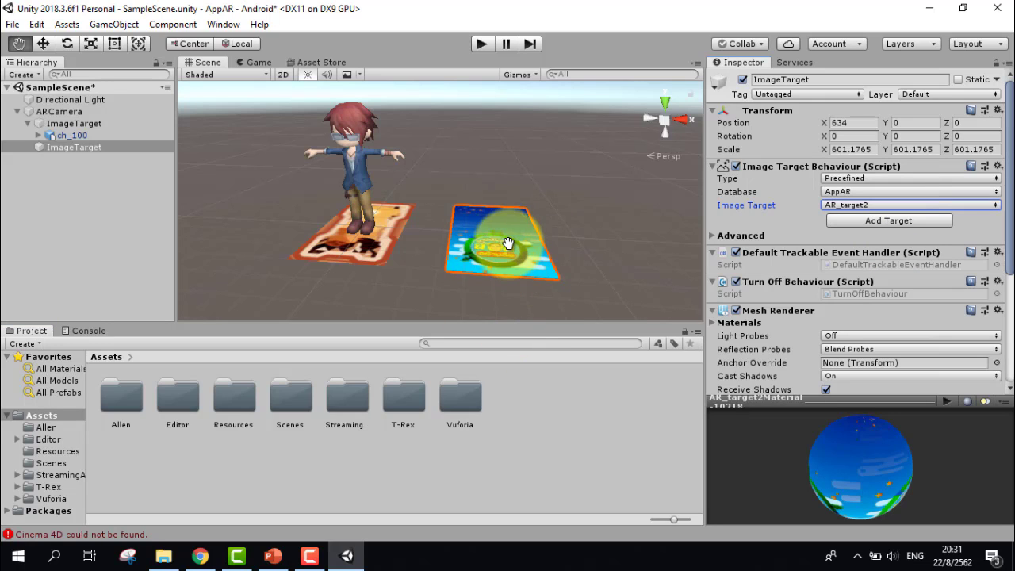
{"action": "left_click", "coordinate": [420, 414]}
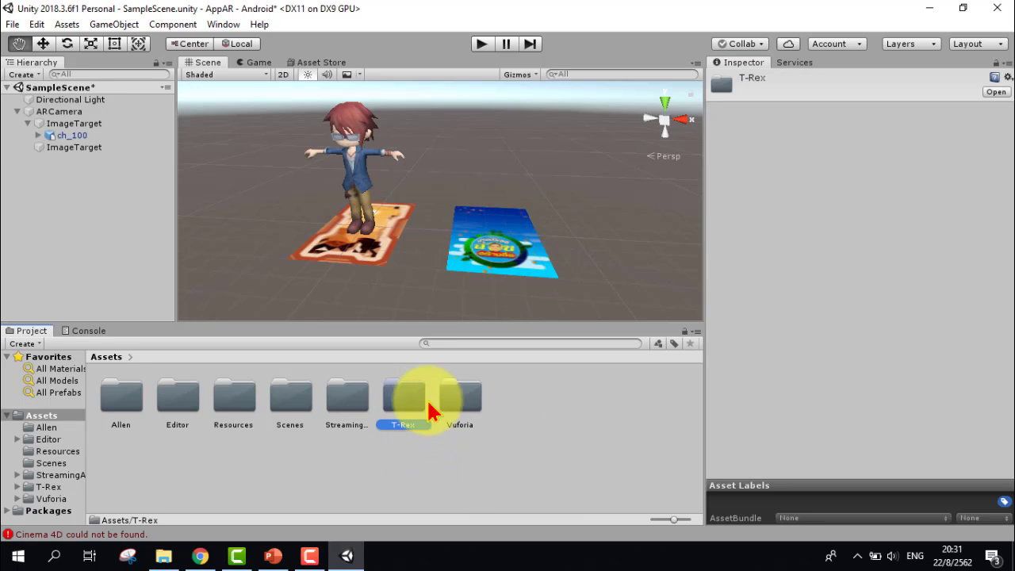
{"action": "double_click", "coordinate": [408, 403]}
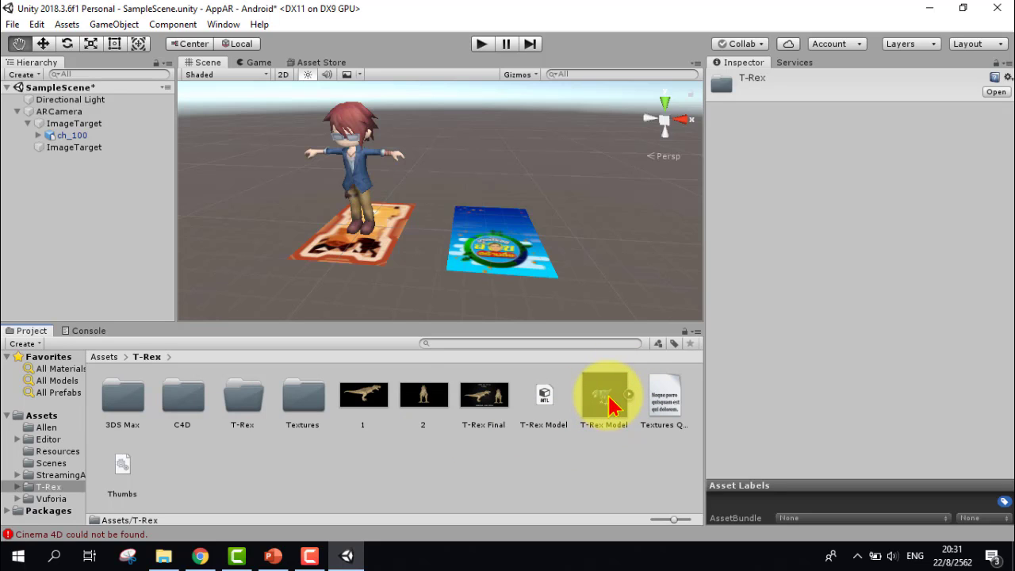
{"action": "mouse_move", "coordinate": [609, 399]}
{"action": "left_mouse_down"}
{"action": "mouse_move", "coordinate": [70, 185]}
{"action": "mouse_move", "coordinate": [72, 147]}
{"action": "left_mouse_up"}
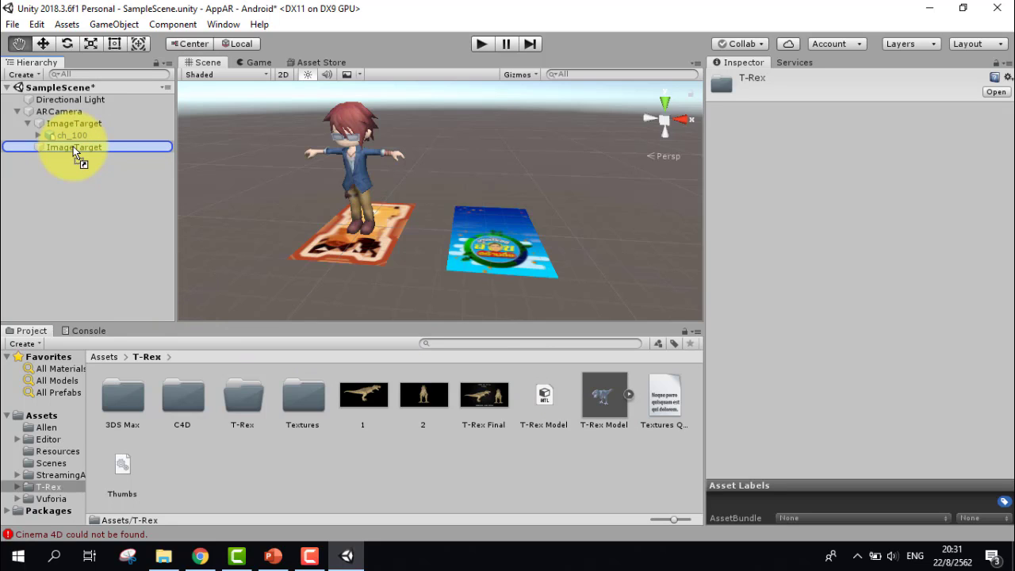
{"action": "left_click_drag", "start_coordinate": [73, 147], "coordinate": [73, 147]}
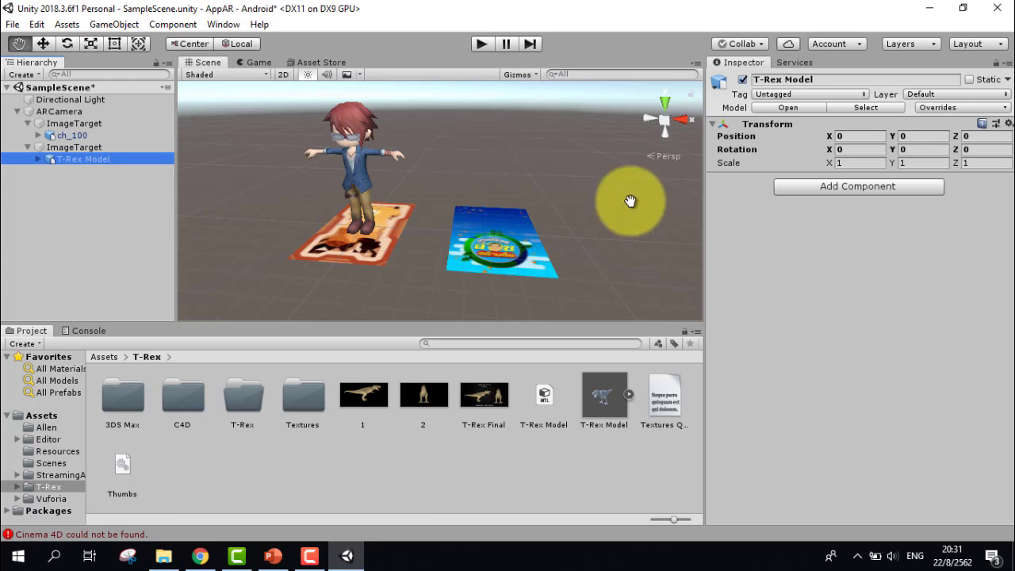
Scale the T-Rex Model down to 0.002 on the X, Y and Z axes
{"action": "left_click", "coordinate": [854, 163]}
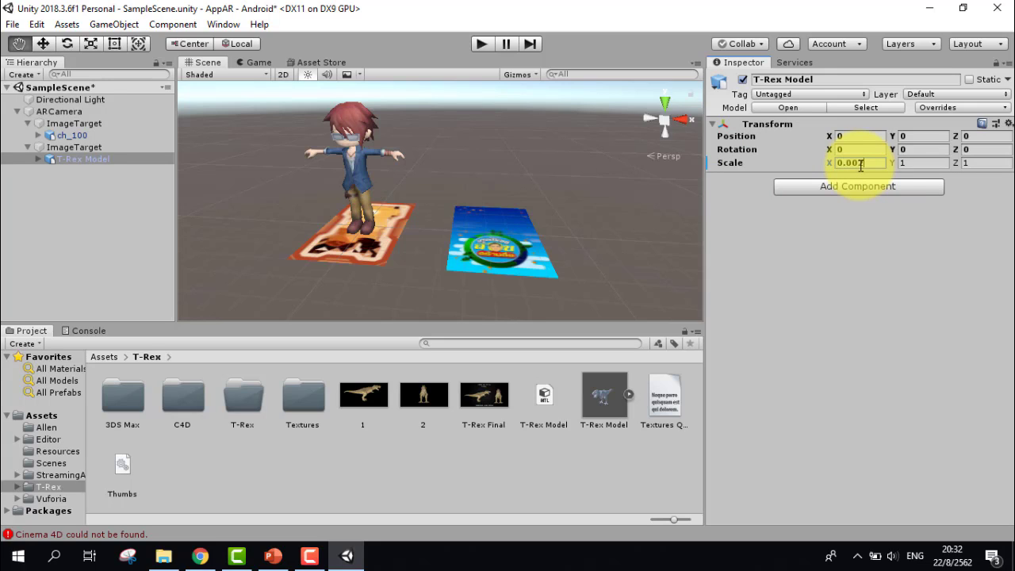
{"action": "type", "text": "2"}
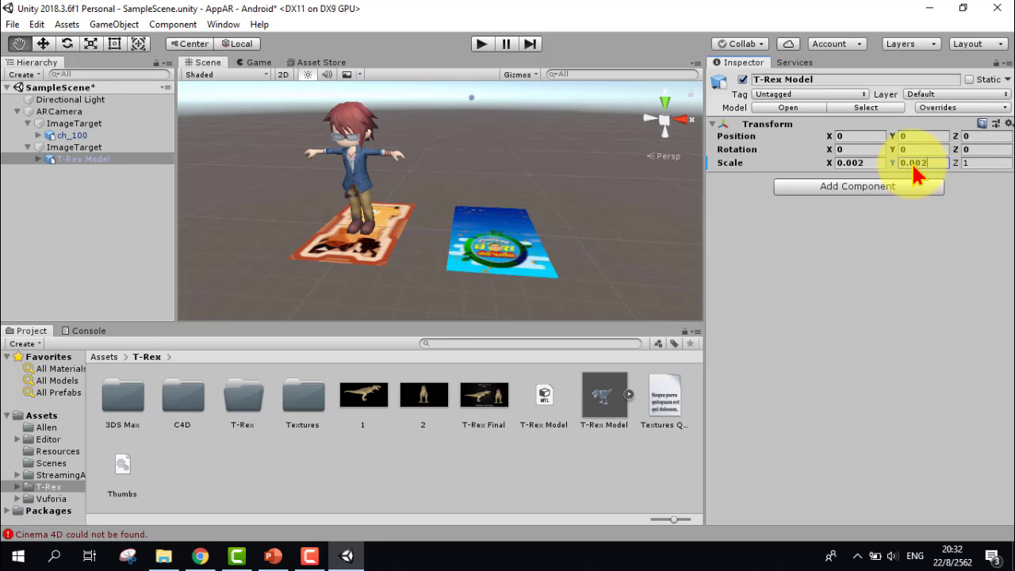
{"action": "type", "text": "0"}
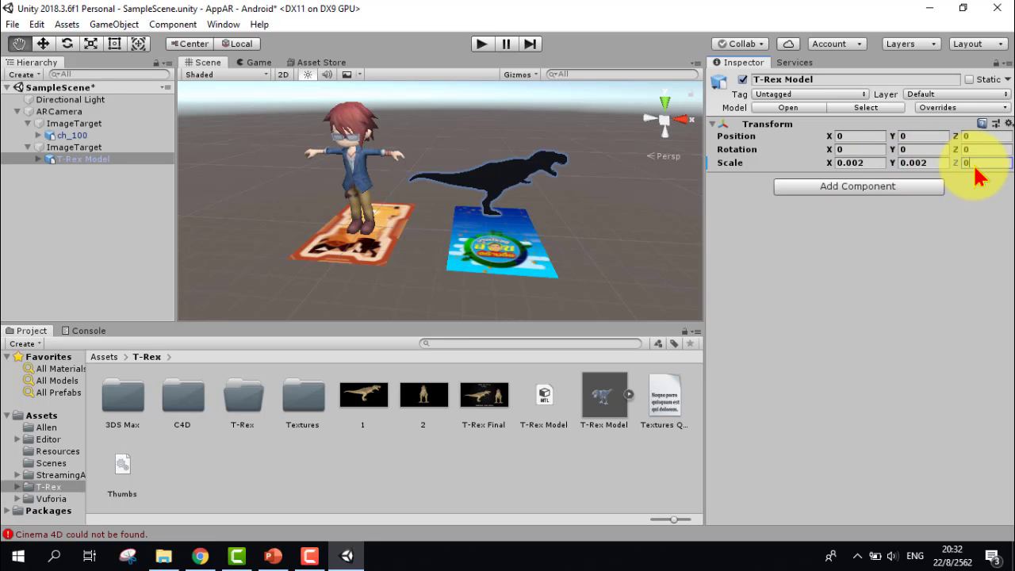
{"action": "type", "text": ".002"}
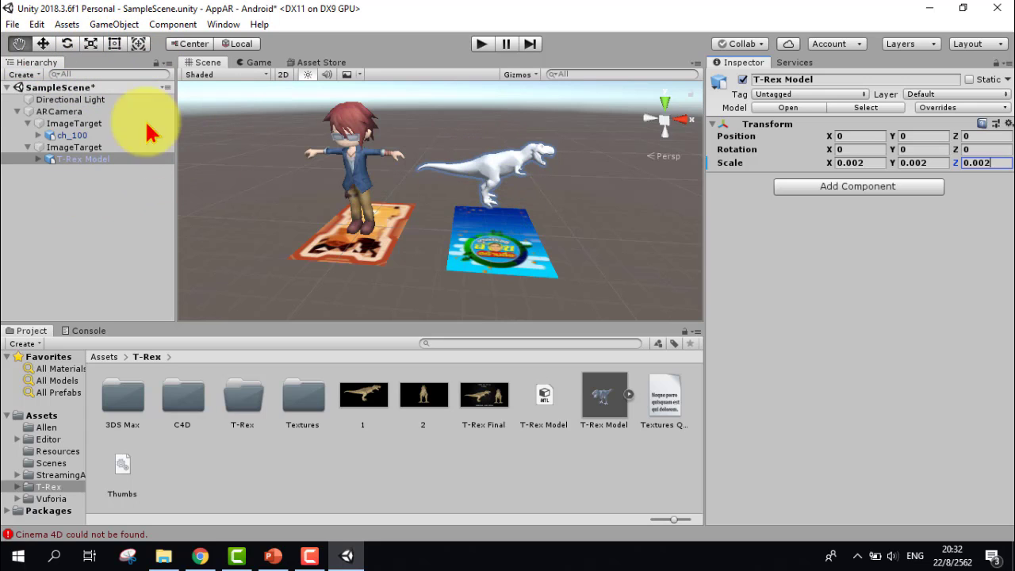
{"action": "left_click", "coordinate": [93, 45]}
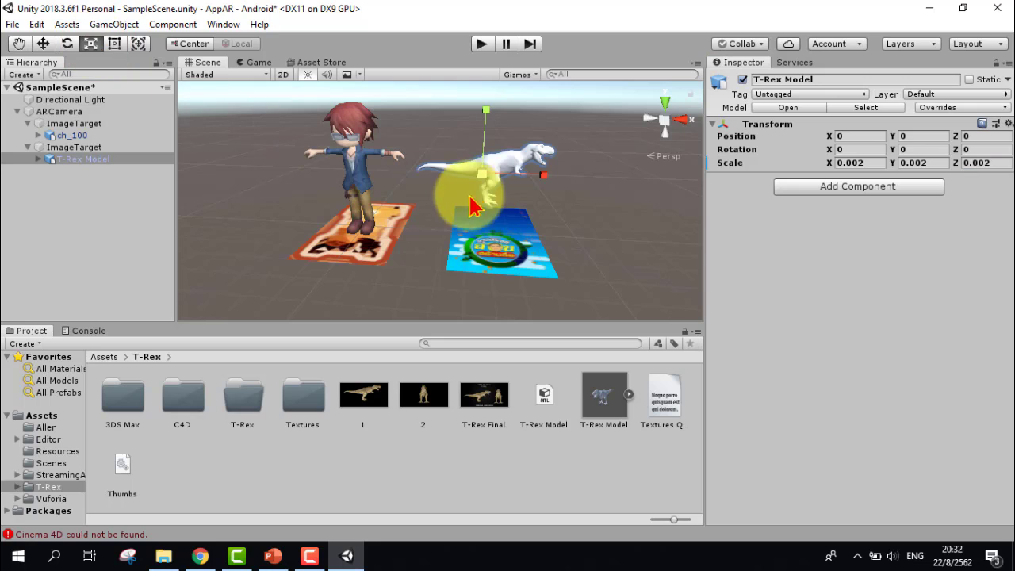
Enlarge the T-Rex slightly to about 0.00238 and slide it toward the character
{"action": "mouse_move", "coordinate": [482, 179]}
{"action": "left_mouse_down"}
{"action": "mouse_move", "coordinate": [481, 147]}
{"action": "mouse_move", "coordinate": [523, 239]}
{"action": "left_mouse_up"}
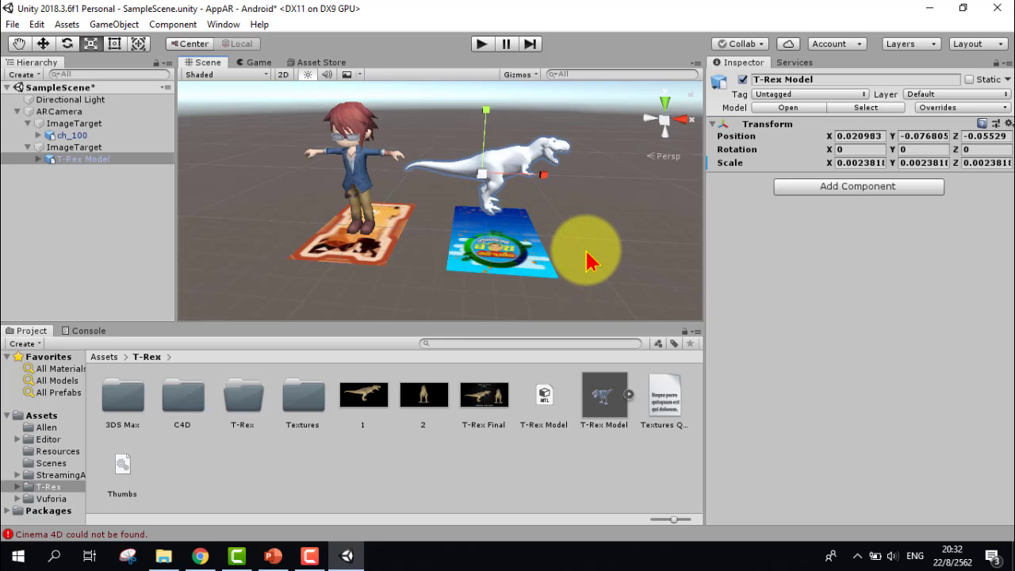
{"action": "mouse_move", "coordinate": [601, 249]}
{"action": "left_mouse_down", "text": "alt"}
{"action": "mouse_move", "coordinate": [371, 285]}
{"action": "mouse_move", "coordinate": [356, 231]}
{"action": "left_mouse_up", "text": "alt"}
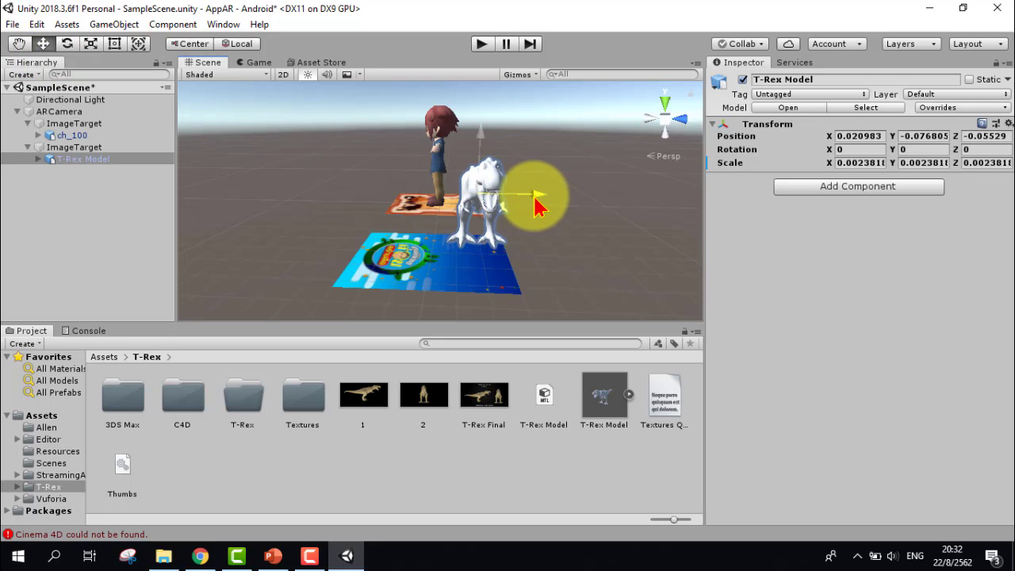
{"action": "left_click_drag", "start_coordinate": [536, 207], "coordinate": [497, 212]}
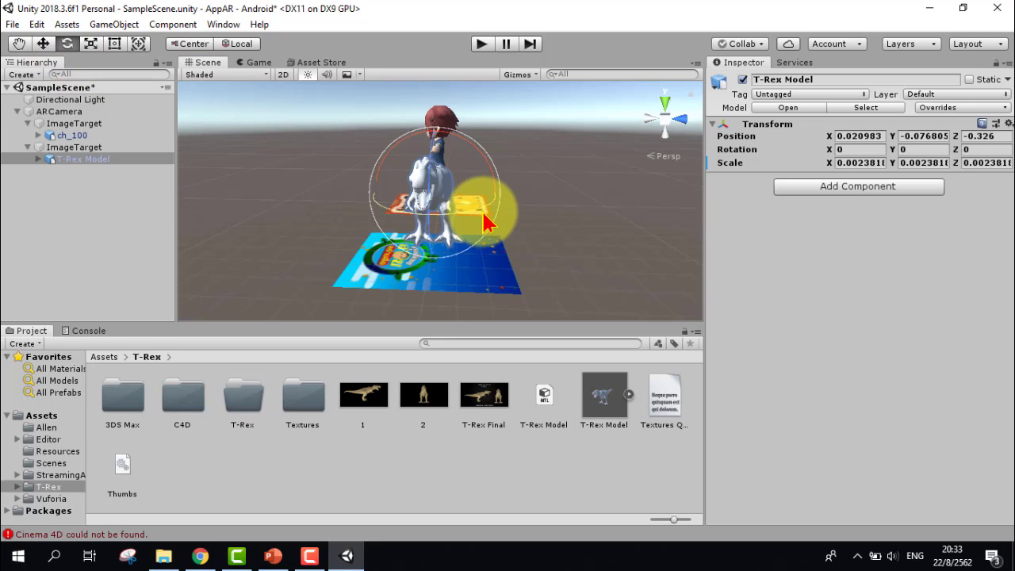
Turn the T-Rex to a Y rotation of 80 degrees and view it side-on
{"action": "mouse_move", "coordinate": [486, 218]}
{"action": "left_mouse_down"}
{"action": "mouse_move", "coordinate": [416, 226]}
{"action": "mouse_move", "coordinate": [382, 214]}
{"action": "left_mouse_up"}
{"action": "left_click", "coordinate": [905, 162]}
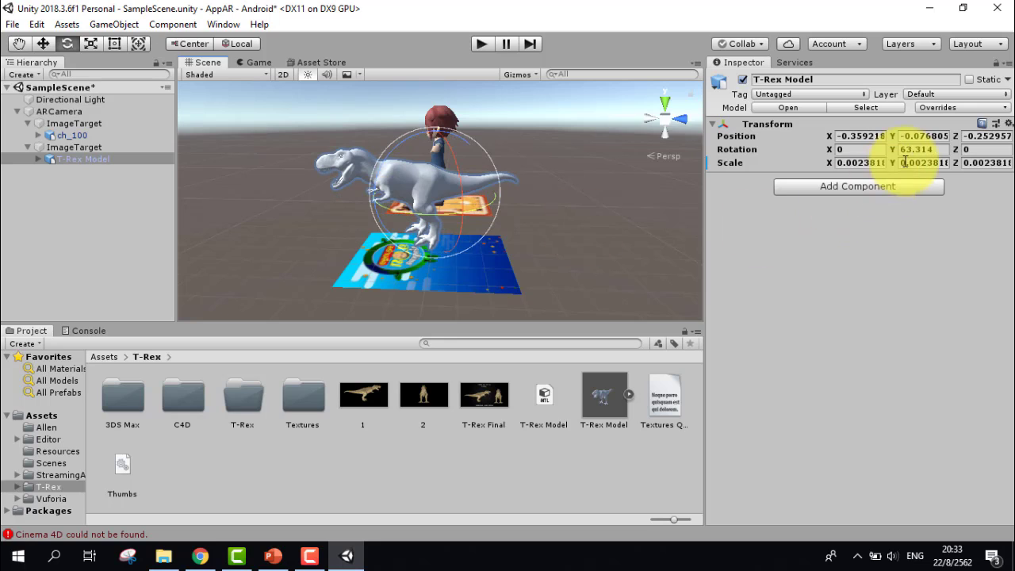
{"action": "left_click", "coordinate": [917, 149]}
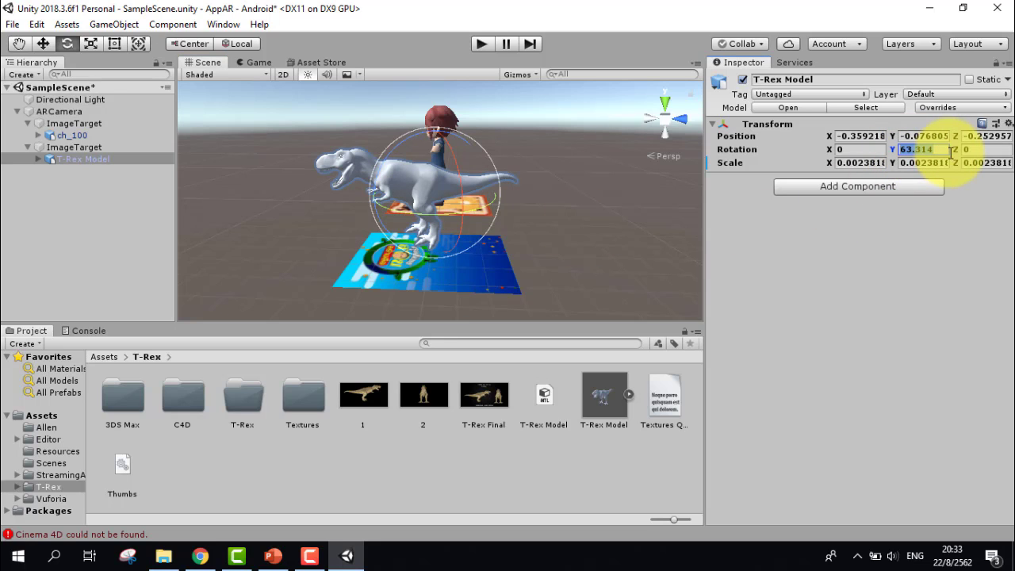
{"action": "type", "text": "80"}
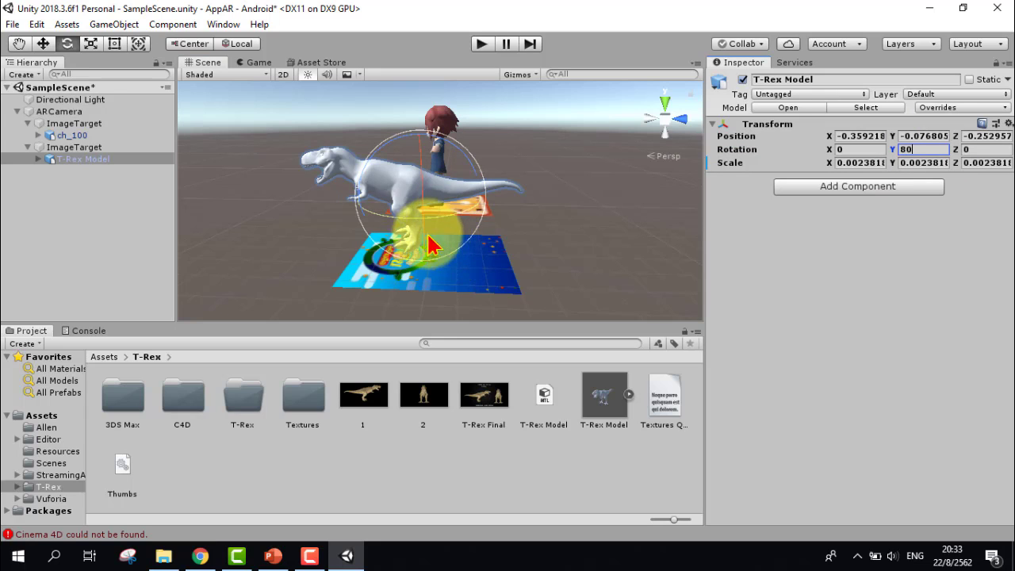
{"action": "left_click", "coordinate": [306, 262]}
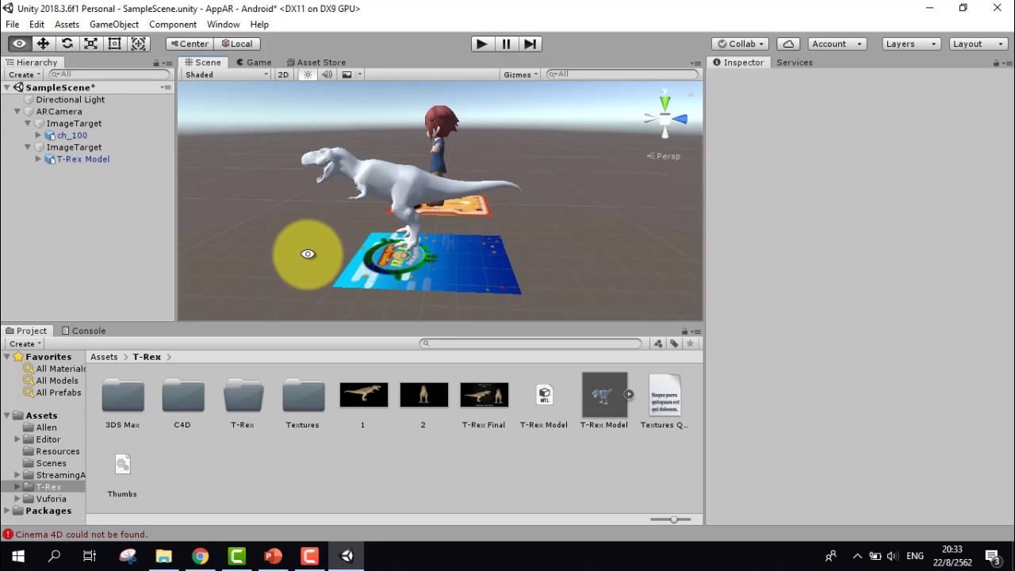
{"action": "left_click_drag", "start_coordinate": [315, 243], "coordinate": [335, 165], "text": "alt"}
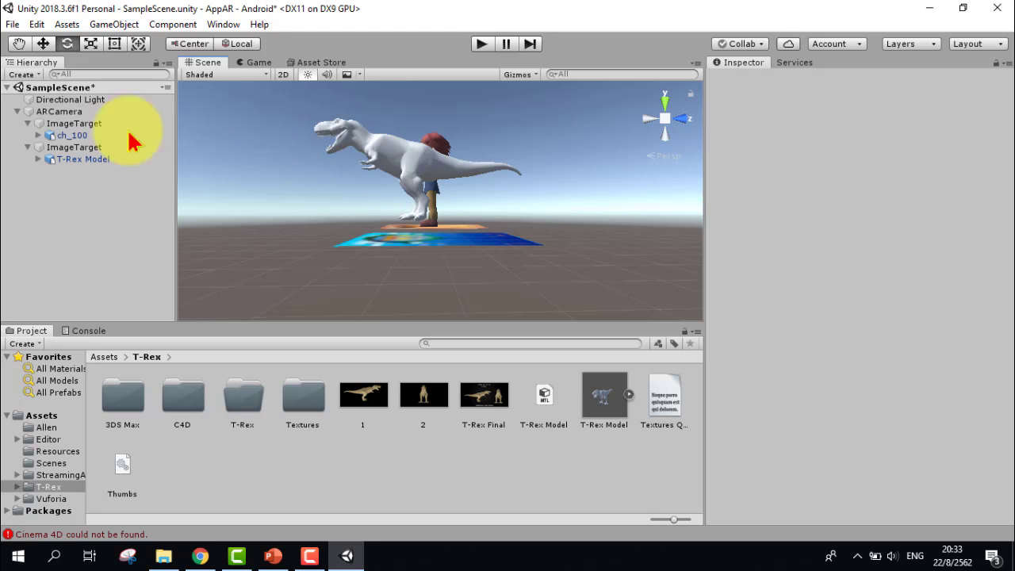
Lower the T-Rex with the Move tool to Position Y -0.183, onto its target card
{"action": "left_click", "coordinate": [45, 46]}
{"action": "left_click", "coordinate": [420, 172]}
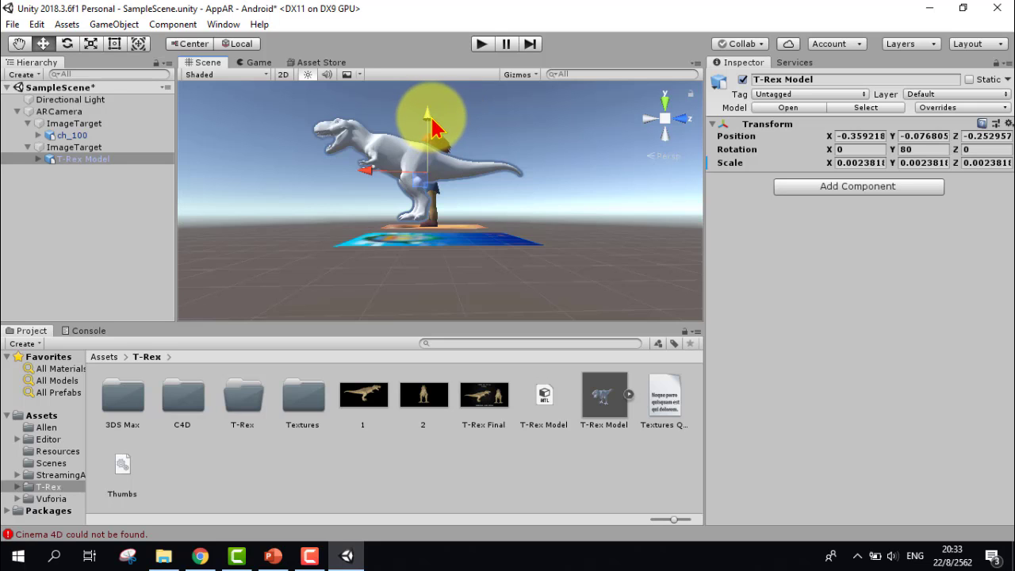
{"action": "mouse_move", "coordinate": [432, 117]}
{"action": "left_mouse_down"}
{"action": "mouse_move", "coordinate": [428, 135]}
{"action": "mouse_move", "coordinate": [428, 123]}
{"action": "left_mouse_up"}
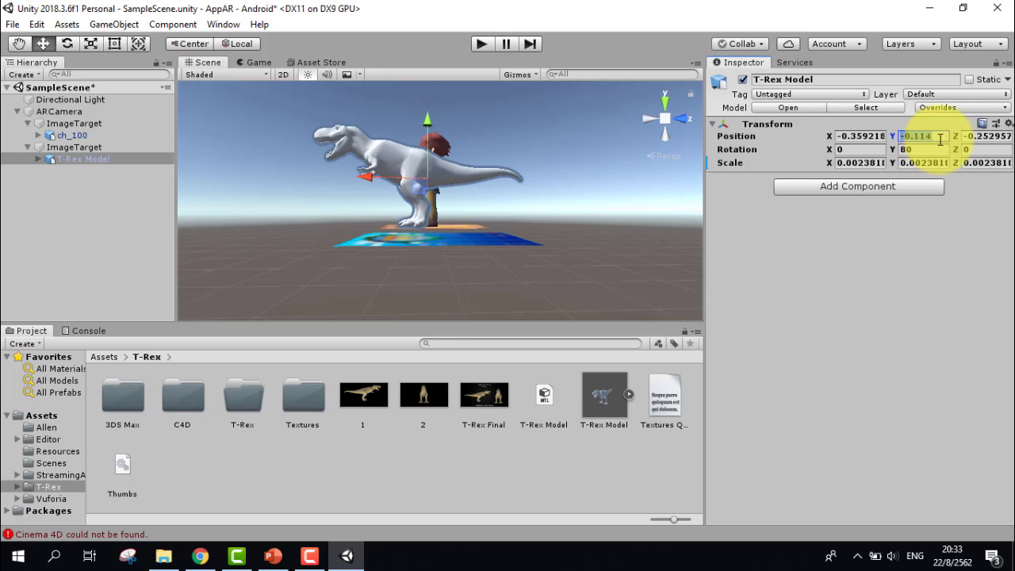
{"action": "type", "text": "0"}
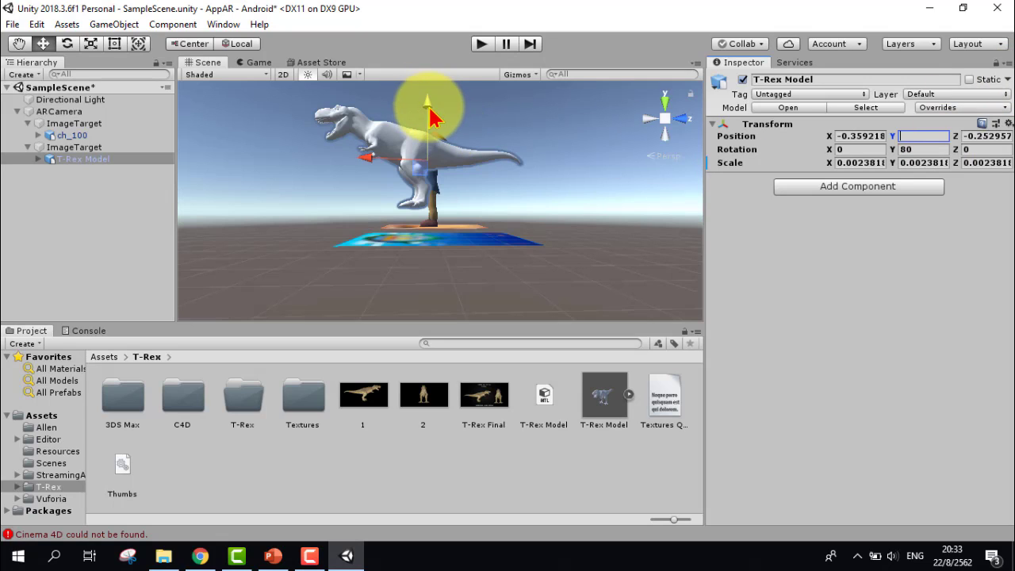
{"action": "left_click_drag", "start_coordinate": [429, 101], "coordinate": [432, 139]}
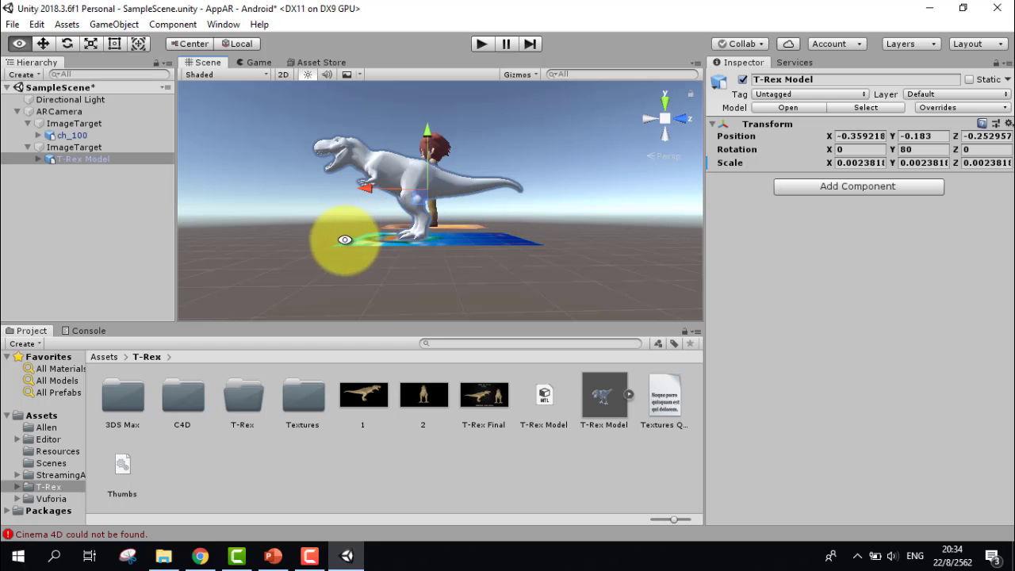
{"action": "mouse_move", "coordinate": [310, 236]}
{"action": "left_mouse_down", "text": "alt"}
{"action": "mouse_move", "coordinate": [395, 259]}
{"action": "mouse_move", "coordinate": [548, 241]}
{"action": "mouse_move", "coordinate": [493, 290]}
{"action": "left_mouse_up", "text": "alt"}
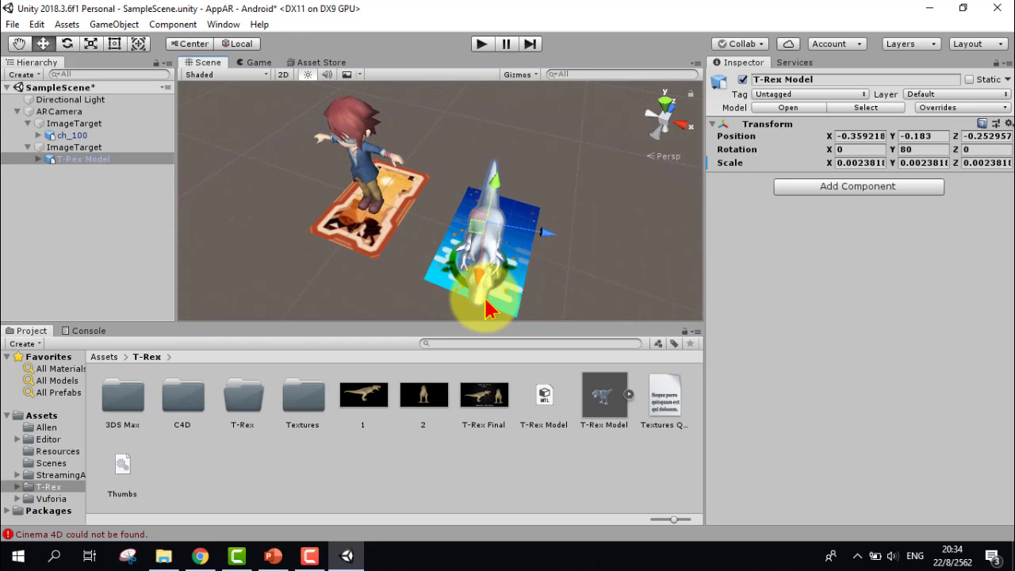
Rotate the T-Rex's META body mesh about 8.7 degrees around Y, then view both targets
{"action": "left_click", "coordinate": [487, 310]}
{"action": "left_click", "coordinate": [68, 44]}
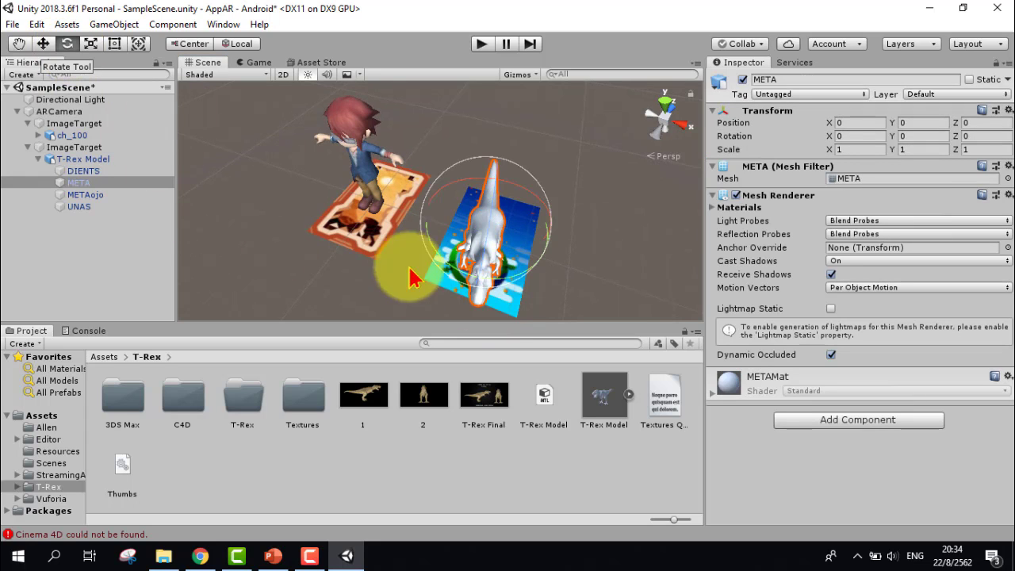
{"action": "left_click_drag", "start_coordinate": [514, 287], "coordinate": [502, 294]}
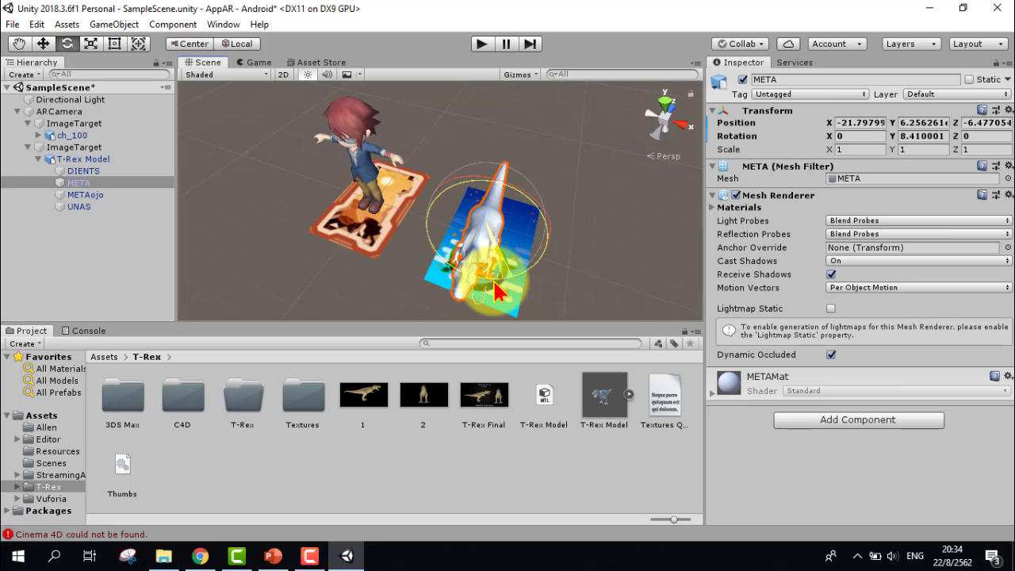
{"action": "left_click_drag", "start_coordinate": [493, 279], "coordinate": [493, 280]}
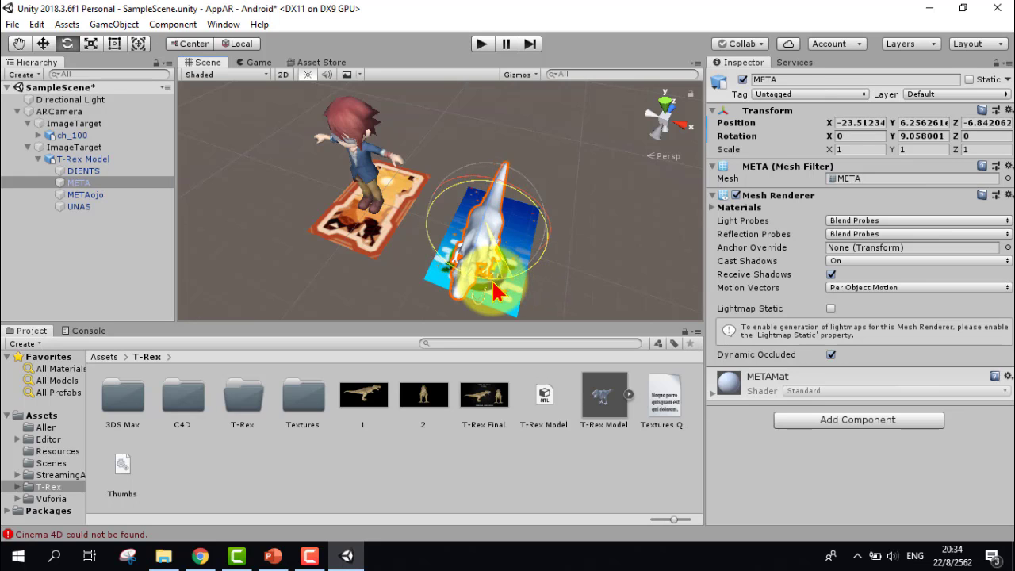
{"action": "left_click", "coordinate": [386, 294]}
{"action": "mouse_move", "coordinate": [385, 294]}
{"action": "left_mouse_down", "text": "alt"}
{"action": "mouse_move", "coordinate": [427, 249]}
{"action": "mouse_move", "coordinate": [551, 278]}
{"action": "mouse_move", "coordinate": [459, 221]}
{"action": "left_mouse_up", "text": "alt"}
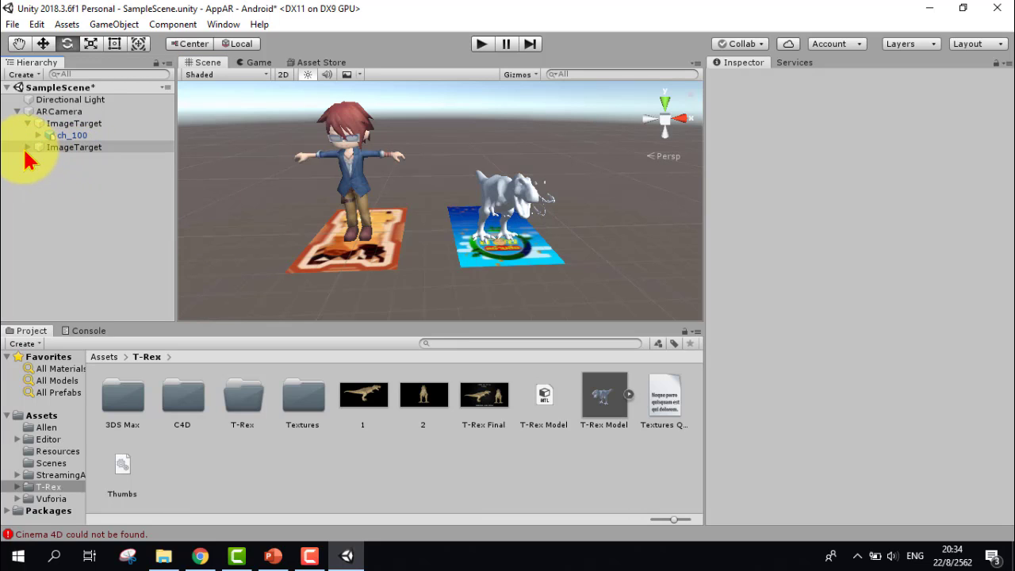
{"action": "left_click", "coordinate": [38, 159]}
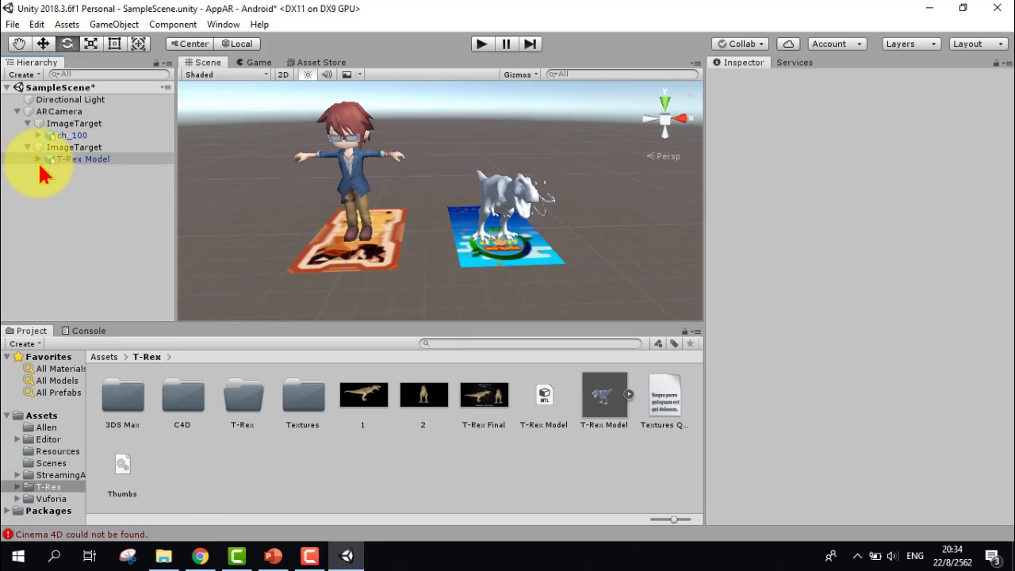
Copy the T-Rex ImageTarget with its T-Rex Model and paste a duplicate into the Hierarchy
{"action": "left_click", "coordinate": [89, 150]}
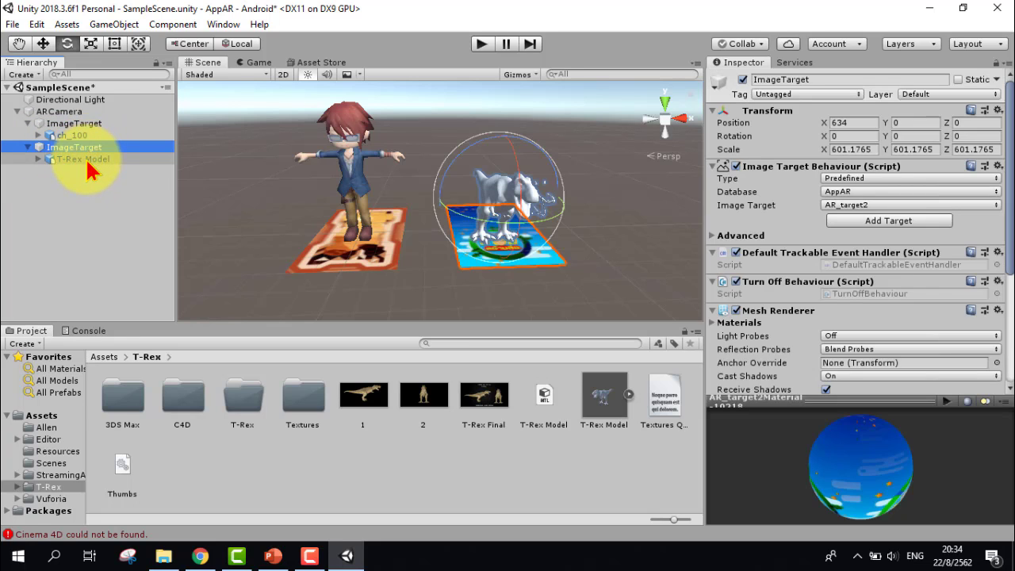
{"action": "left_click", "coordinate": [87, 161], "text": "ctrl"}
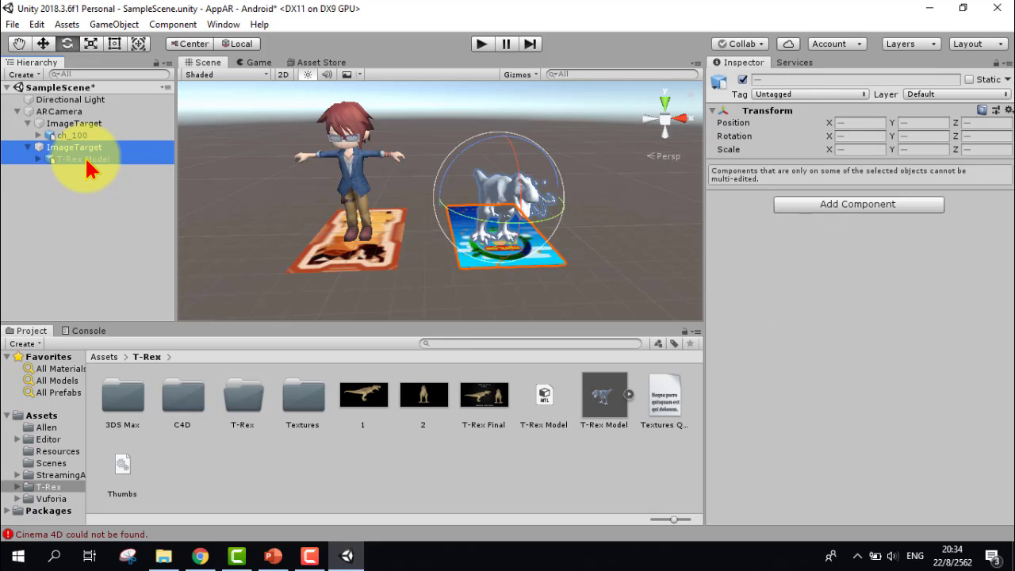
{"action": "right_click", "coordinate": [97, 163]}
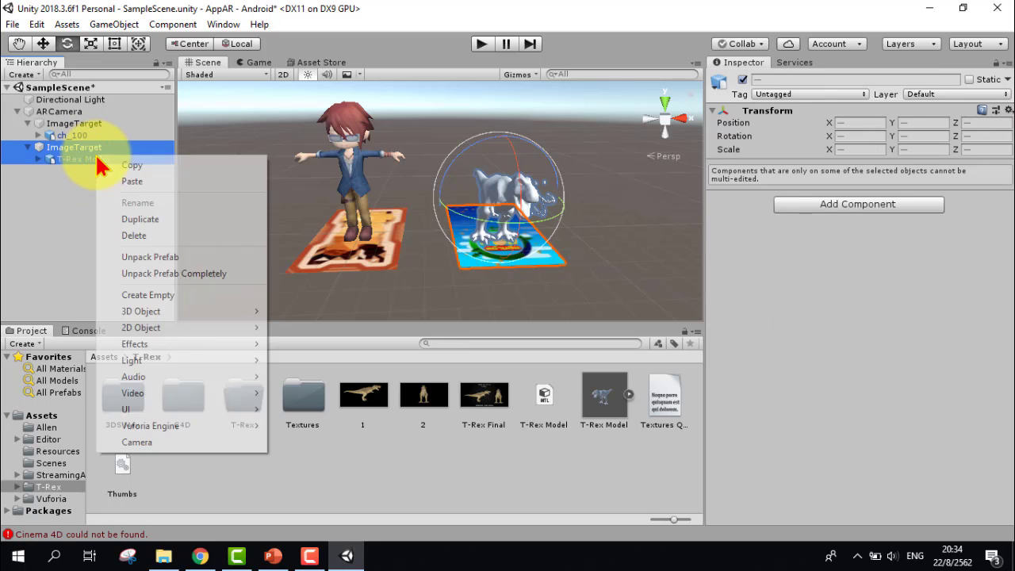
{"action": "left_click", "coordinate": [136, 168]}
{"action": "left_click", "coordinate": [71, 206]}
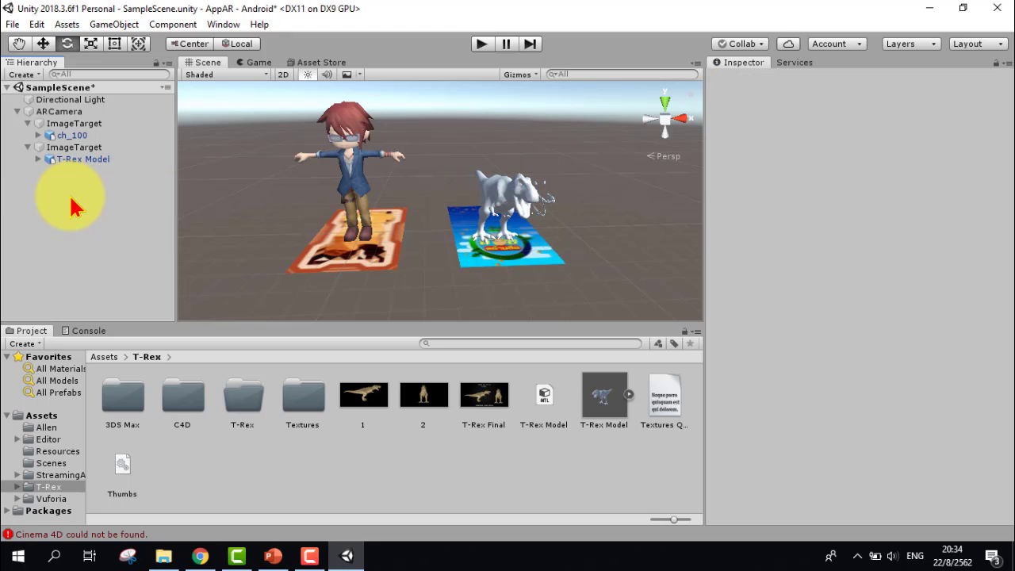
{"action": "right_click", "coordinate": [71, 206]}
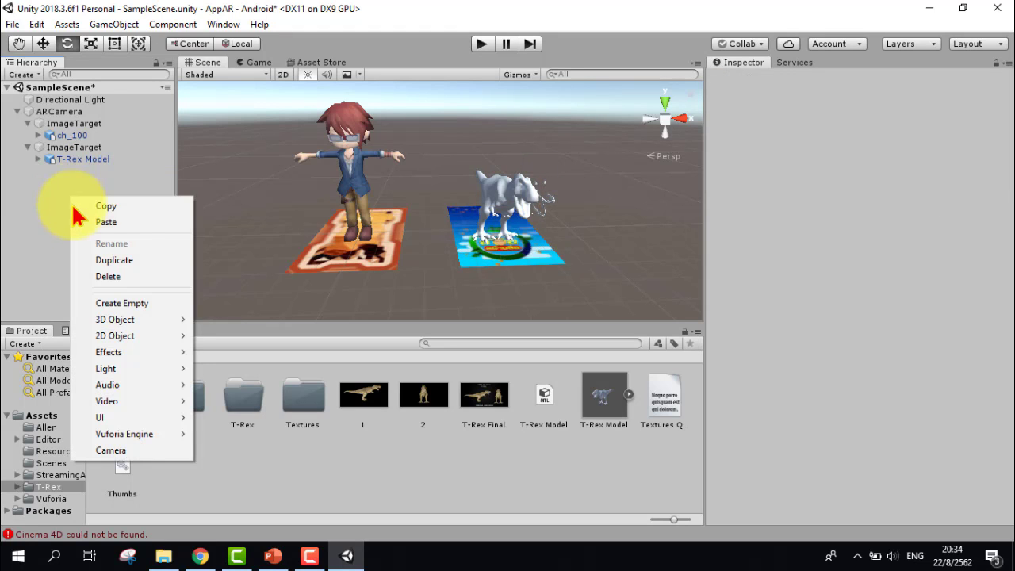
{"action": "left_click", "coordinate": [92, 222]}
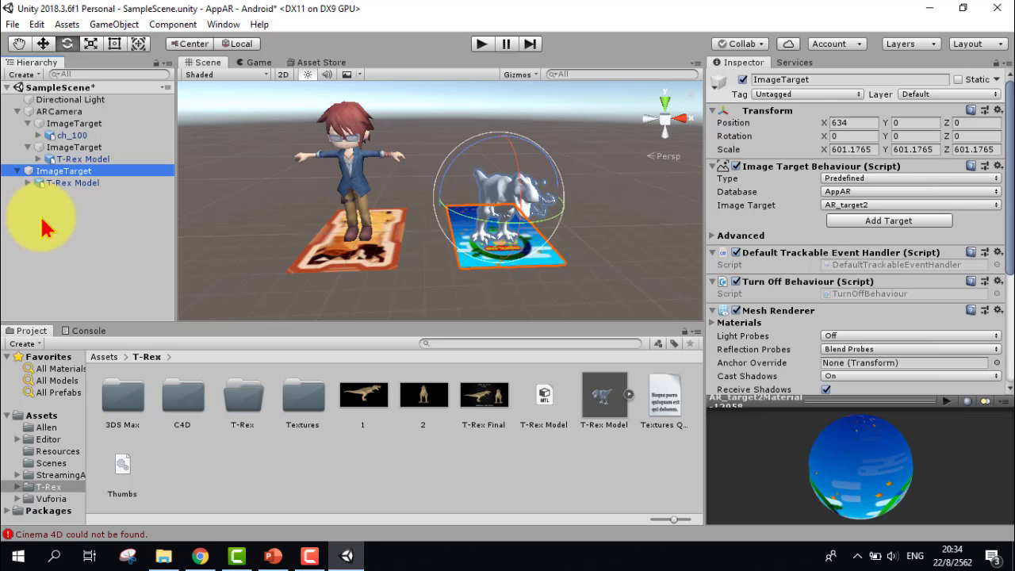
Nest the pasted ImageTarget under ARCamera as its third target
{"action": "left_click", "coordinate": [27, 123]}
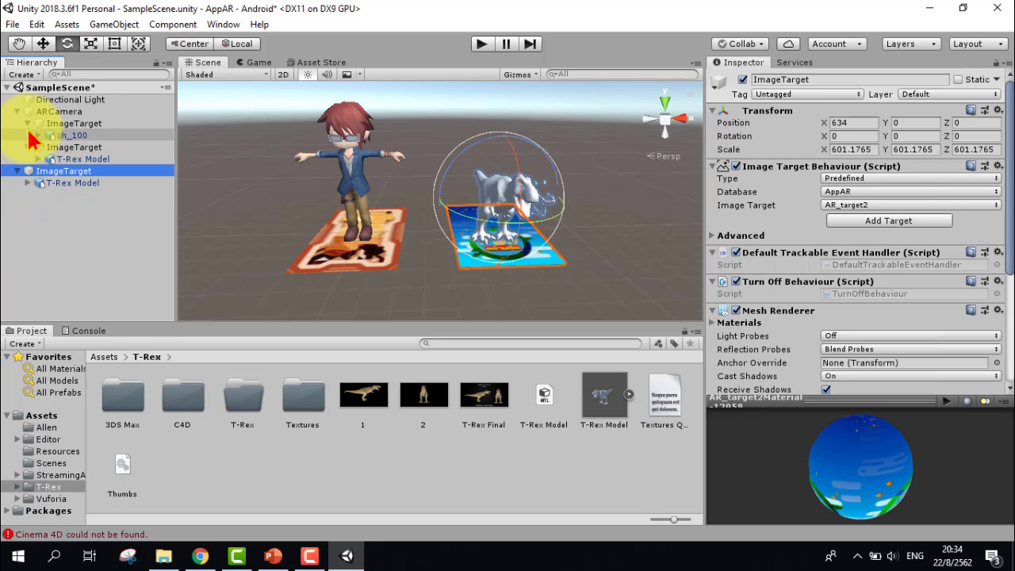
{"action": "left_click", "coordinate": [28, 136]}
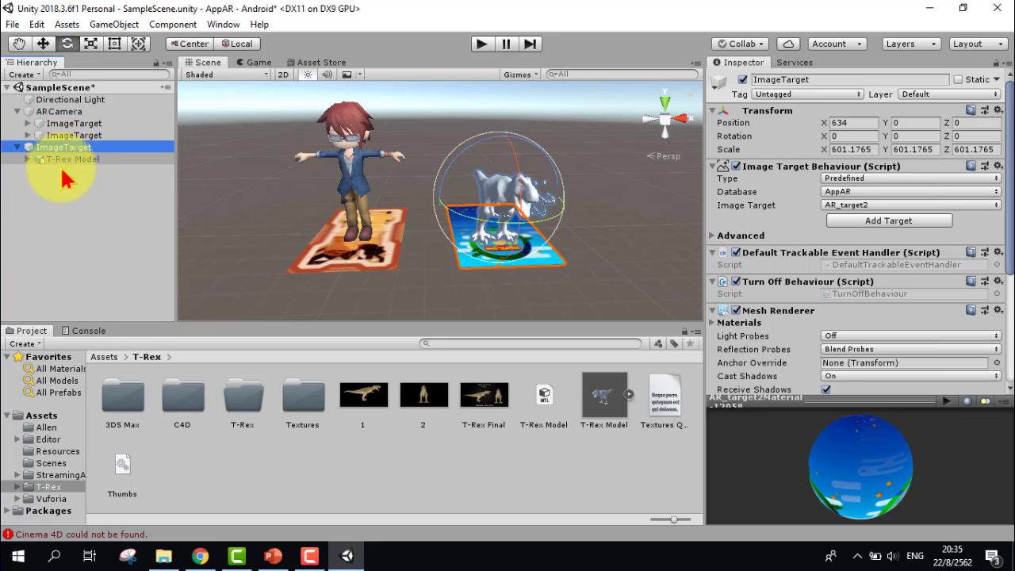
{"action": "left_click_drag", "start_coordinate": [54, 156], "coordinate": [55, 158]}
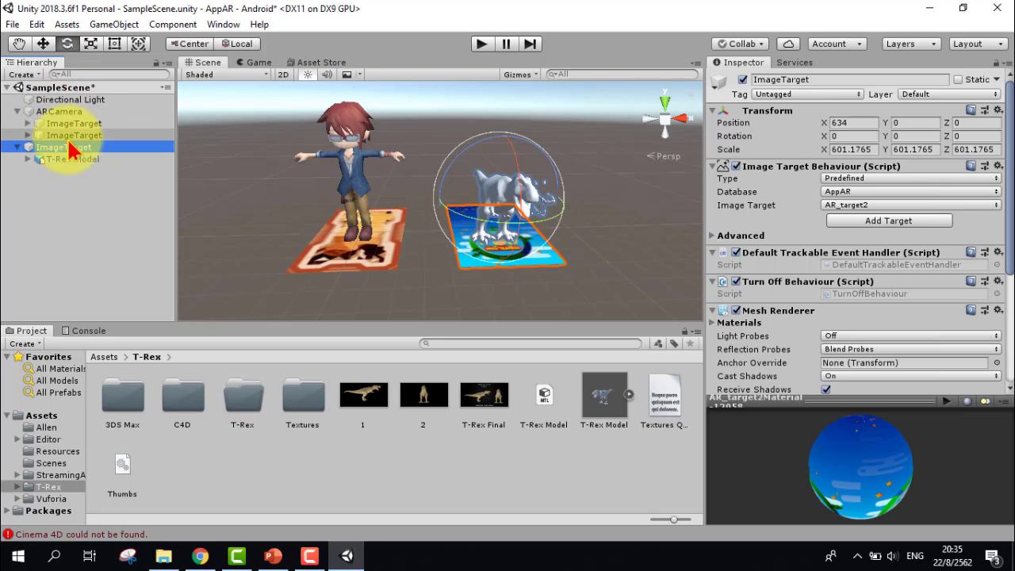
{"action": "left_click_drag", "start_coordinate": [35, 147], "coordinate": [60, 140]}
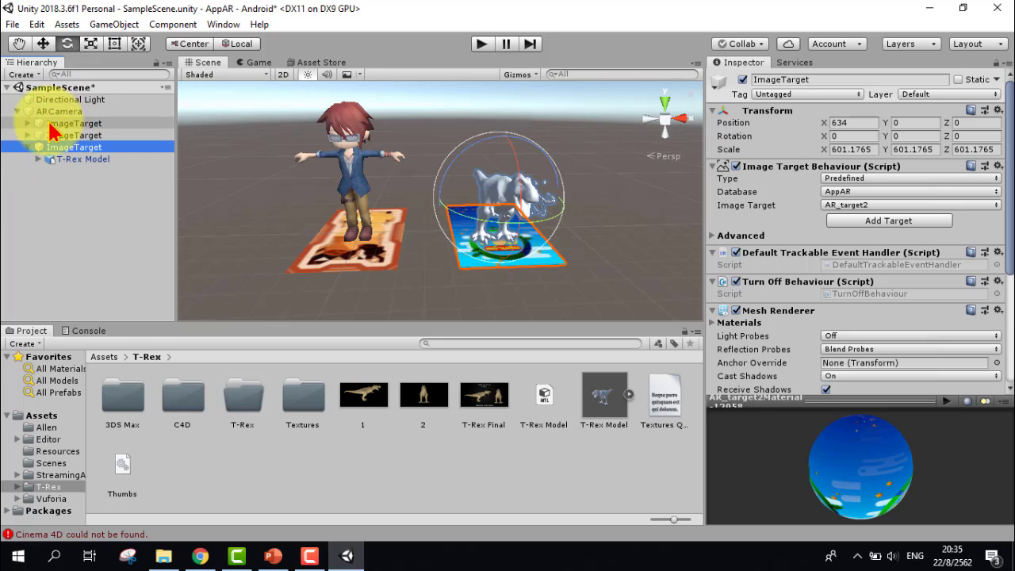
{"action": "left_click_drag", "start_coordinate": [60, 138], "coordinate": [45, 192]}
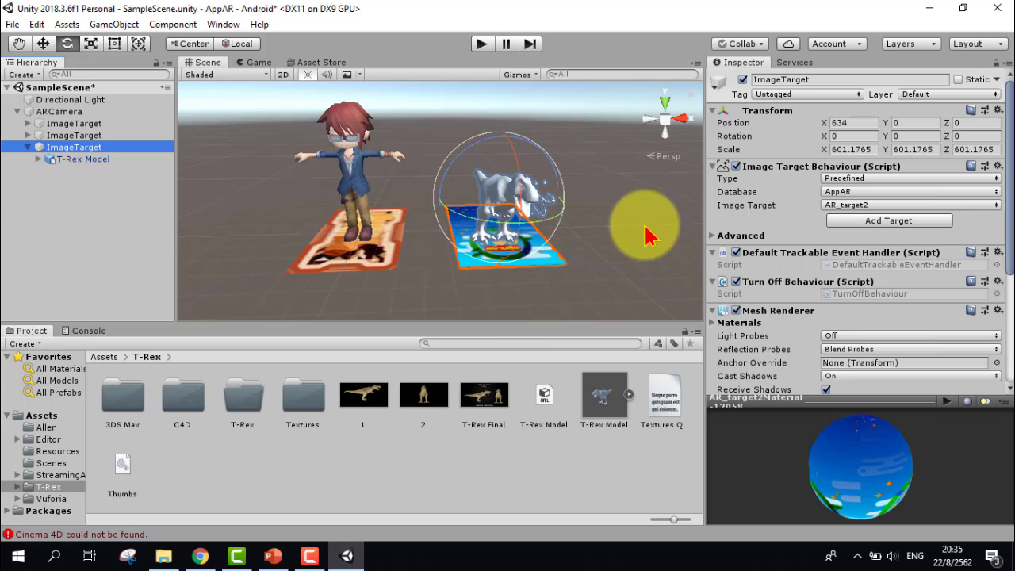
Slide the copied T-Rex target right to X 1250 and pan to show both T-Rex cards
{"action": "left_click", "coordinate": [43, 43]}
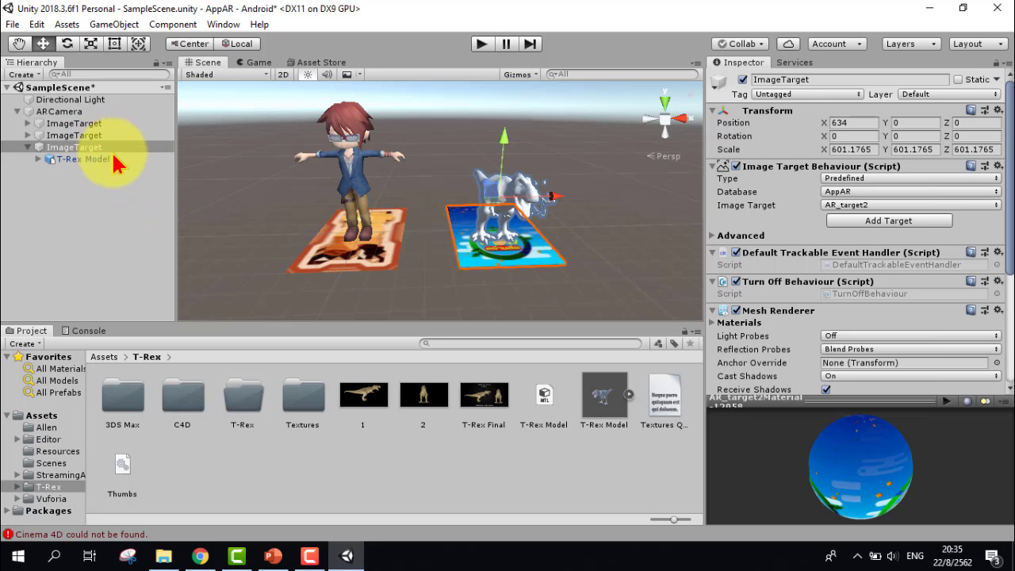
{"action": "left_click_drag", "start_coordinate": [560, 206], "coordinate": [678, 212]}
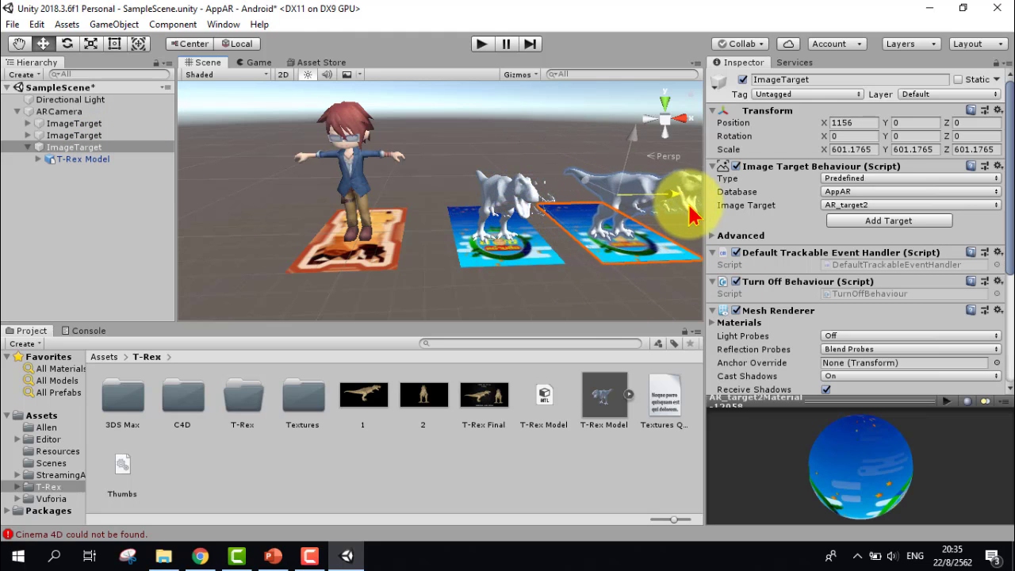
{"action": "left_click_drag", "start_coordinate": [678, 212], "coordinate": [684, 216]}
{"action": "left_click", "coordinate": [18, 44]}
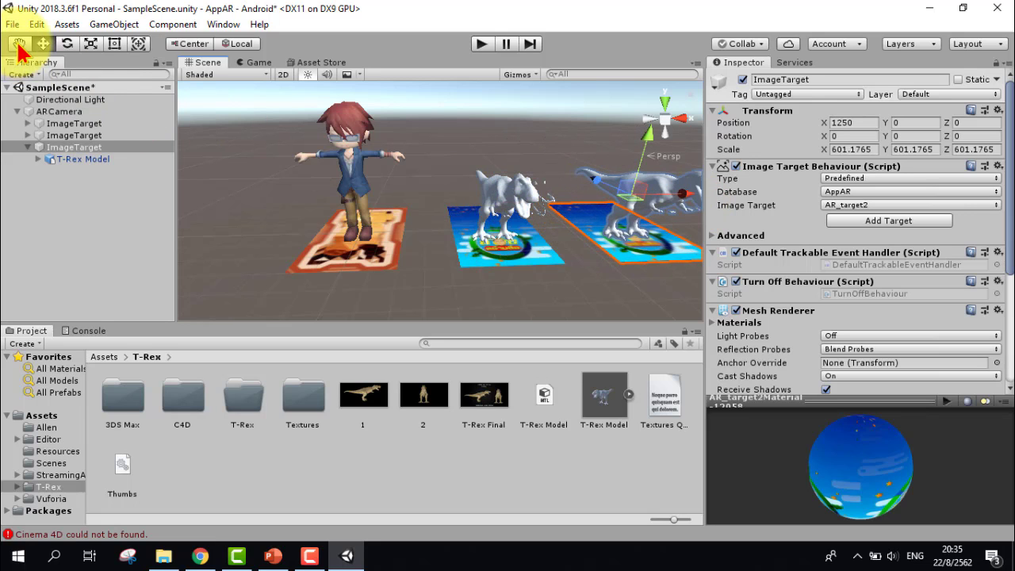
{"action": "left_click_drag", "start_coordinate": [673, 288], "coordinate": [547, 283]}
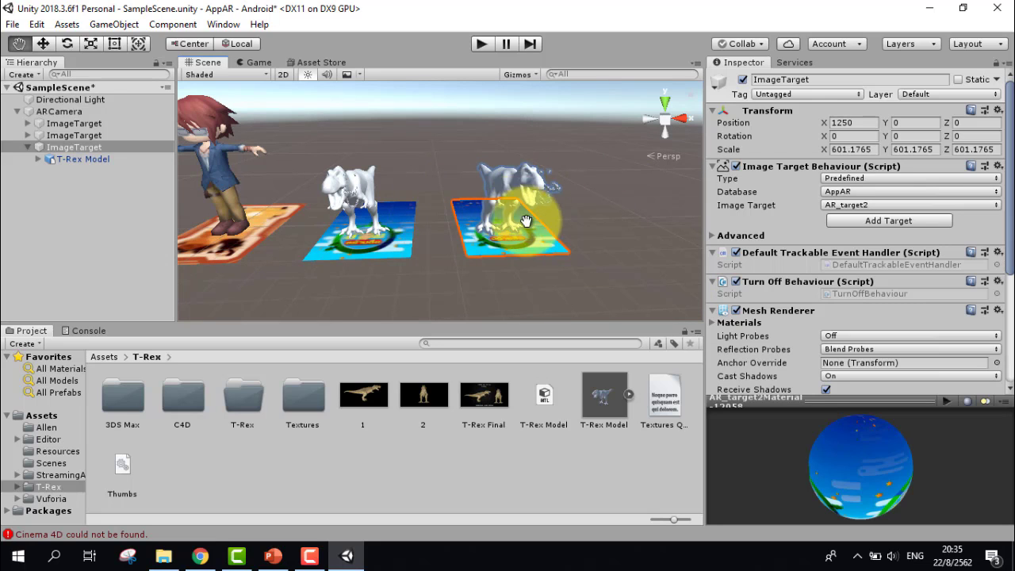
{"action": "left_click", "coordinate": [123, 160]}
Delete the copied T-Rex Model and set the third ImageTarget's image to AR_target3
{"action": "right_click", "coordinate": [123, 166]}
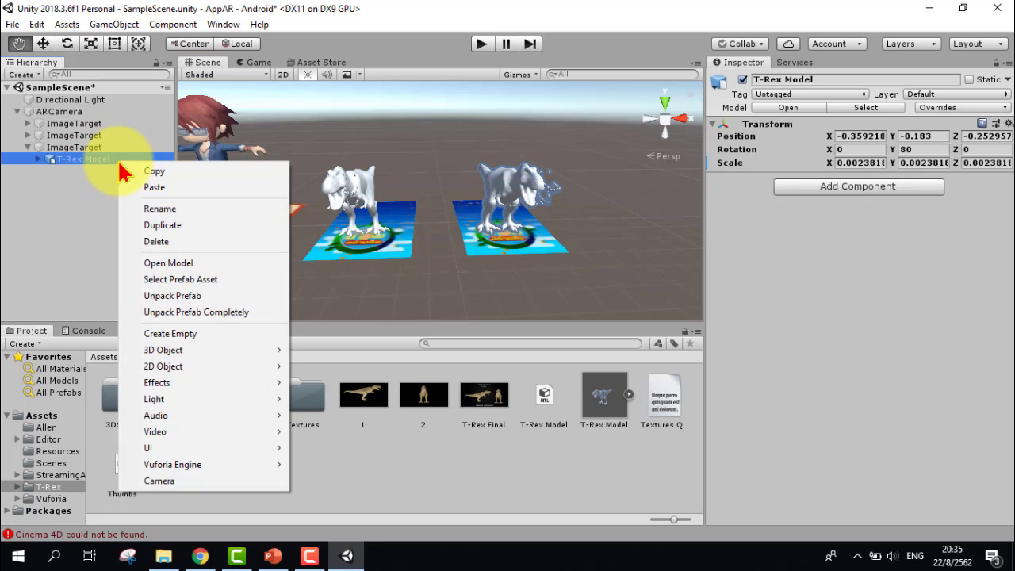
{"action": "left_click", "coordinate": [156, 242]}
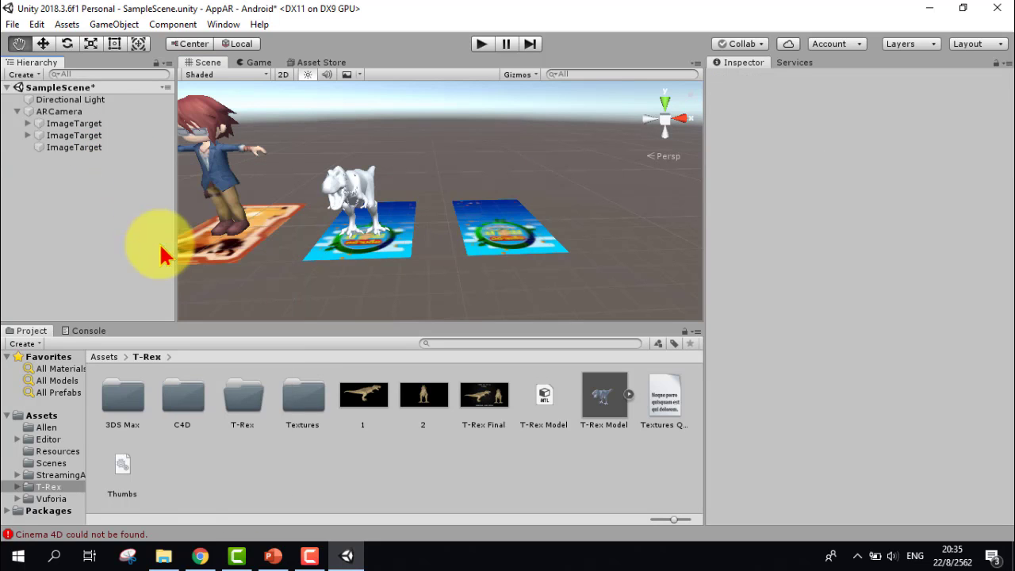
{"action": "left_click", "coordinate": [83, 147]}
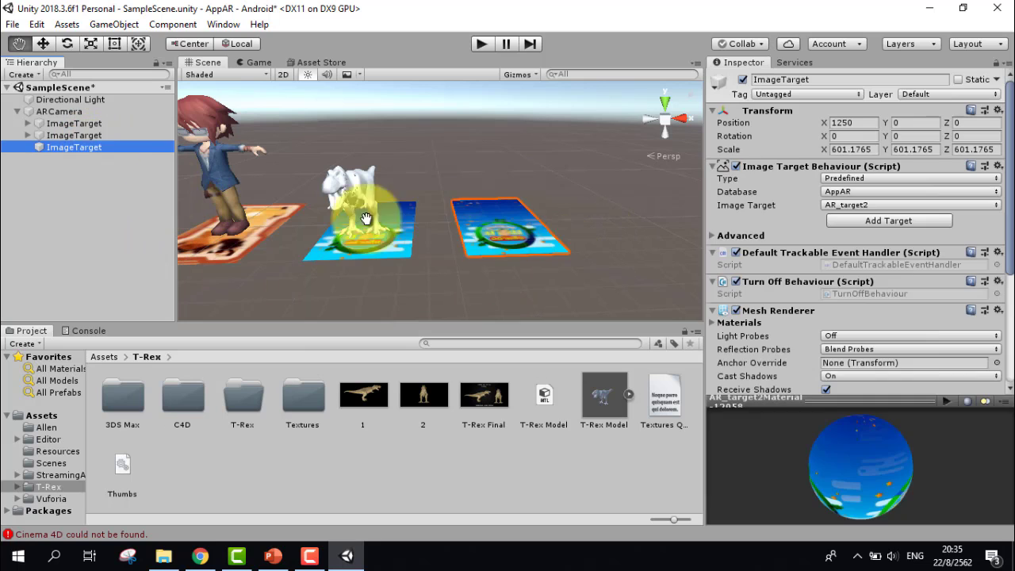
{"action": "left_click", "coordinate": [899, 205]}
{"action": "left_click", "coordinate": [895, 221]}
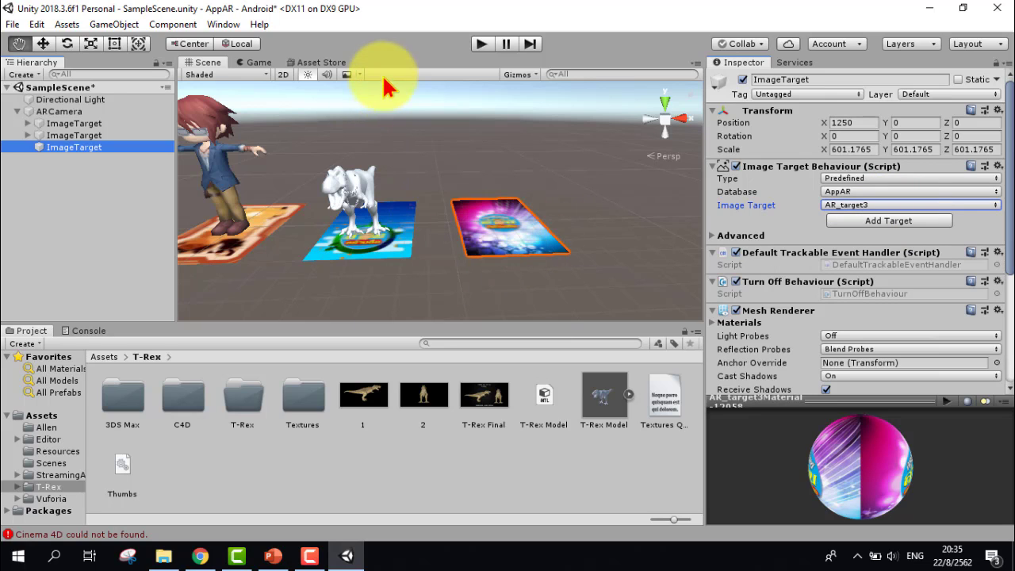
On the Asset Store's Space Robot Kyle page, start the import to list its files
{"action": "left_click", "coordinate": [326, 65]}
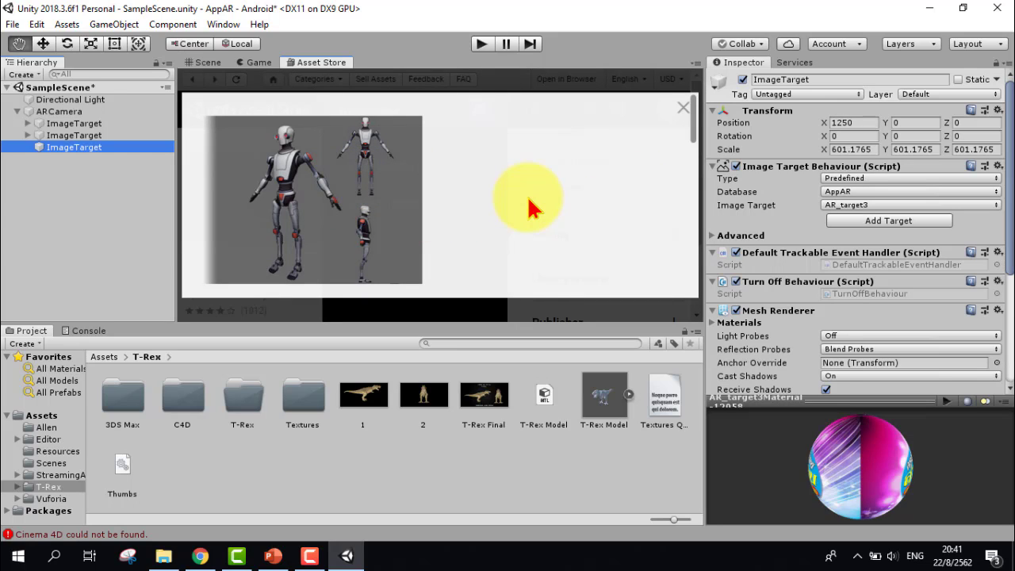
{"action": "scroll", "coordinate": [545, 211], "scroll_direction": "down", "scroll_amount": 2}
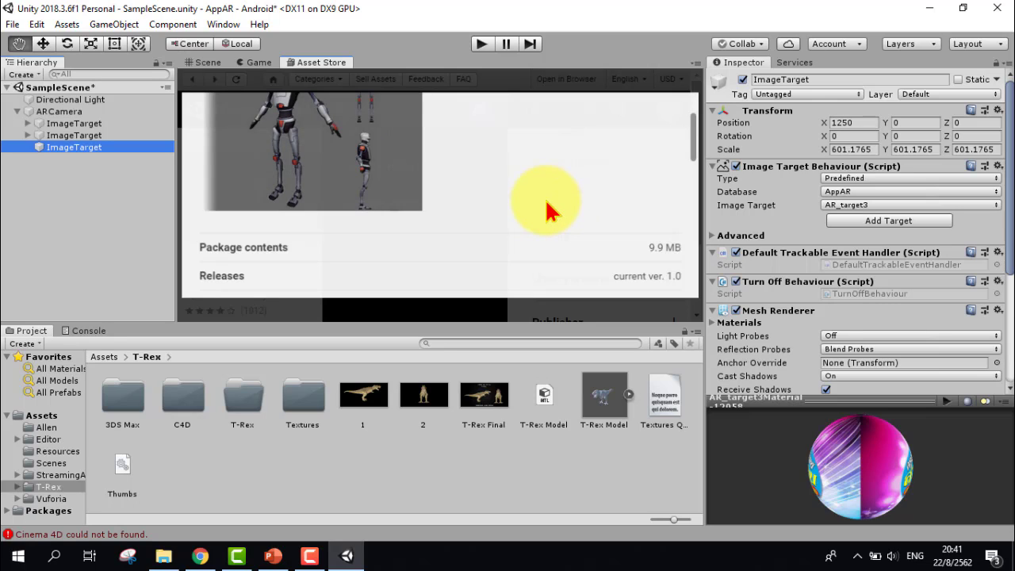
{"action": "scroll", "coordinate": [551, 213], "scroll_direction": "down", "scroll_amount": 2}
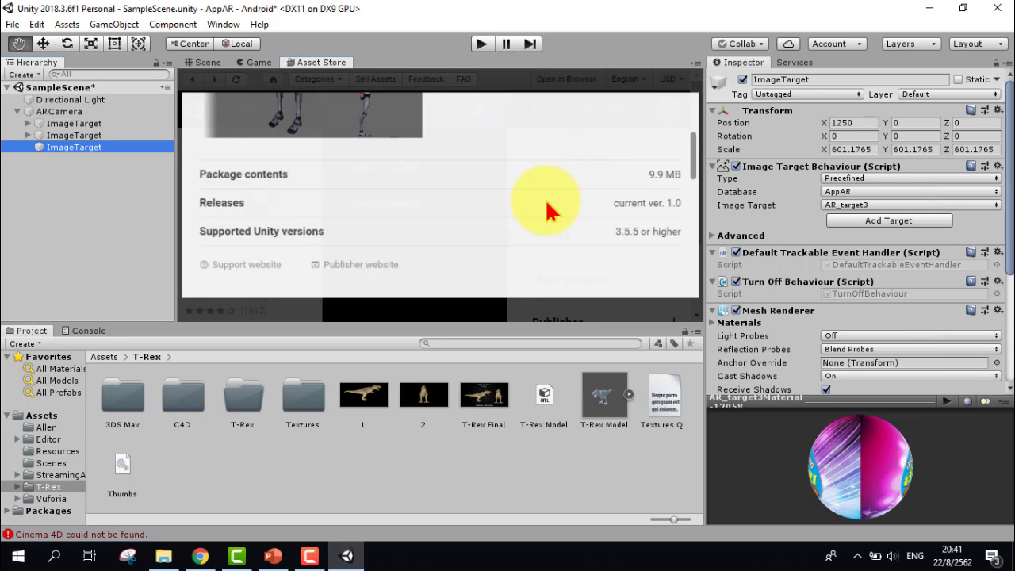
{"action": "scroll", "coordinate": [550, 211], "scroll_direction": "down", "scroll_amount": 2}
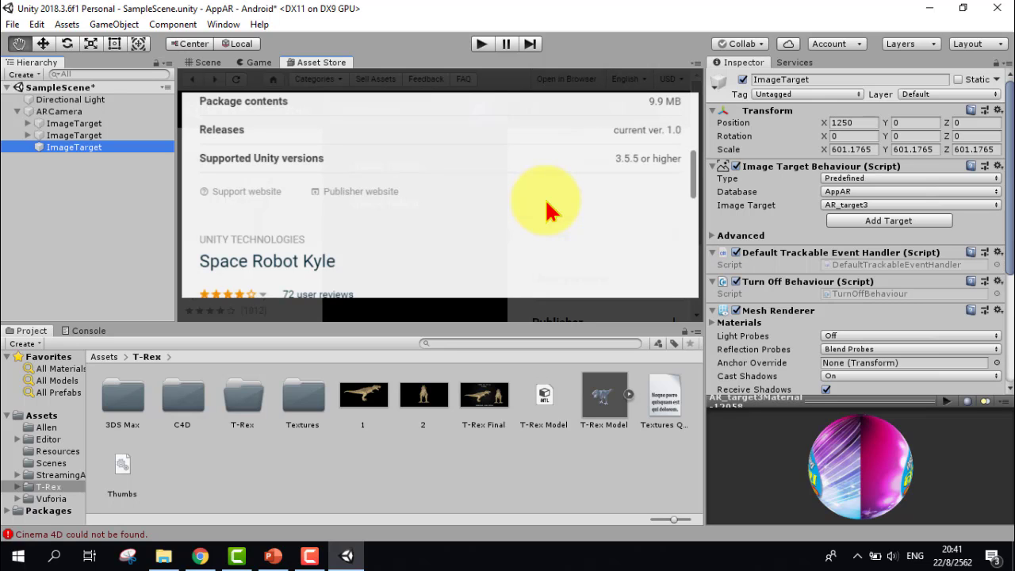
{"action": "scroll", "coordinate": [550, 211], "scroll_direction": "down", "scroll_amount": 2}
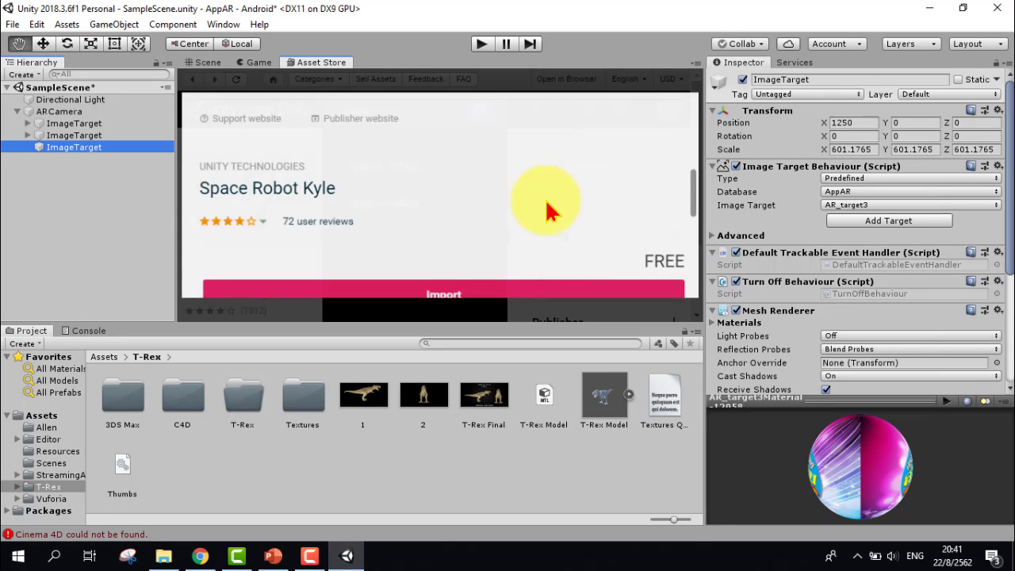
{"action": "scroll", "coordinate": [551, 211], "scroll_direction": "down", "scroll_amount": 4}
{"action": "scroll", "coordinate": [526, 199], "scroll_direction": "up", "scroll_amount": 2}
{"action": "left_click", "coordinate": [506, 223]}
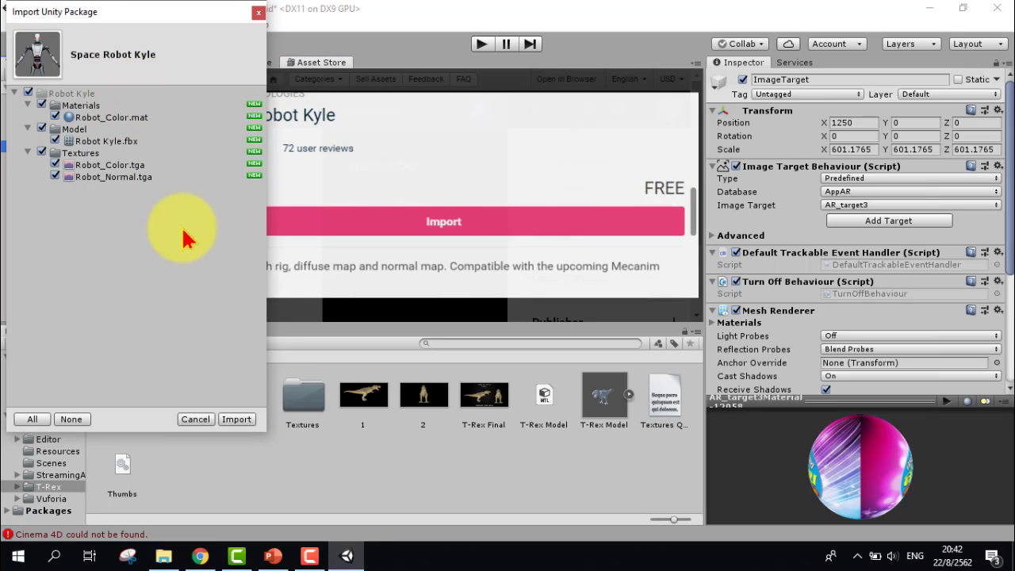
Import the Space Robot Kyle material, Robot Kyle.fbx model and two textures into Assets
{"action": "left_click", "coordinate": [241, 423]}
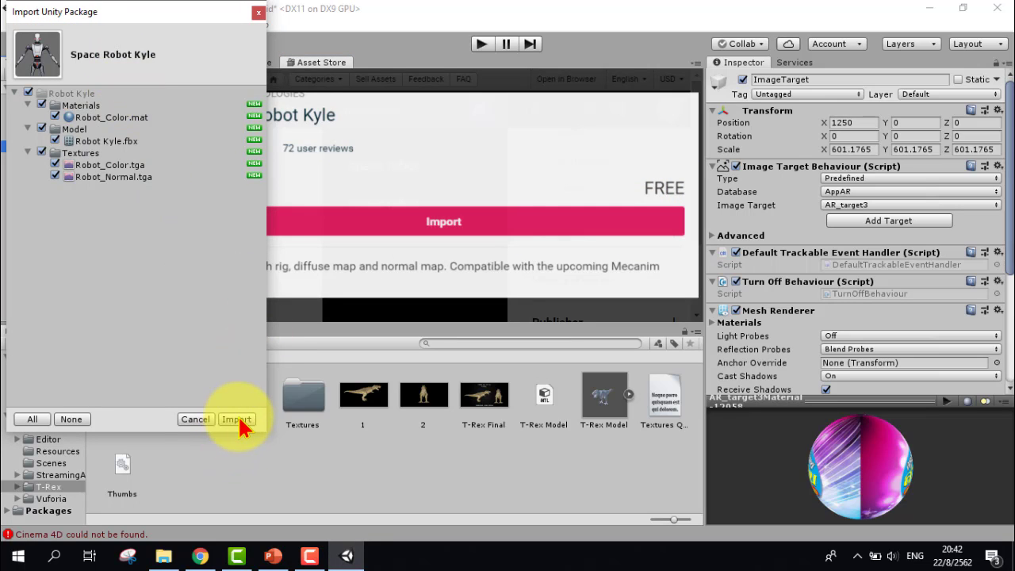
{"action": "left_click_drag", "start_coordinate": [175, 21], "coordinate": [526, 77]}
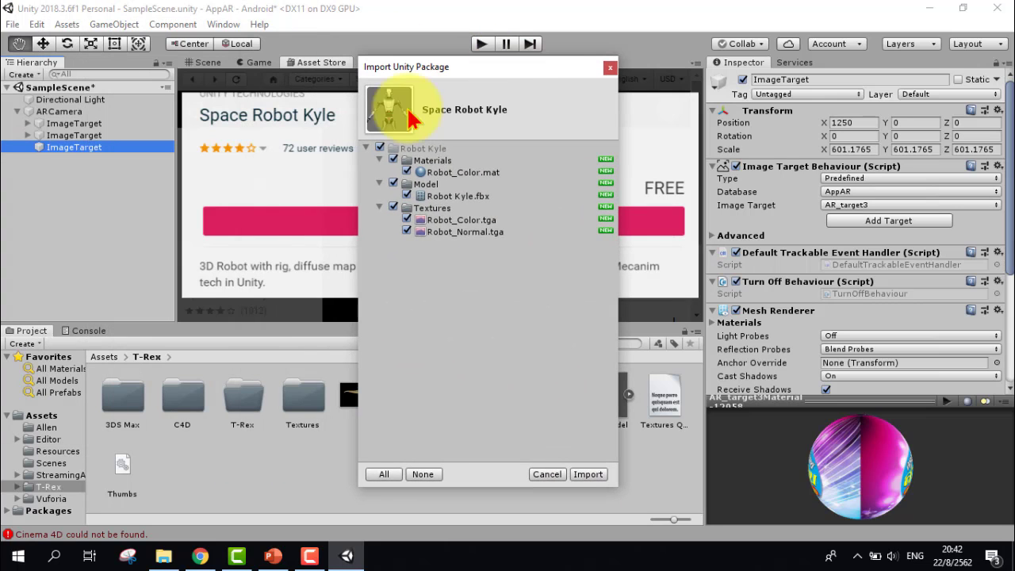
{"action": "left_click", "coordinate": [106, 358]}
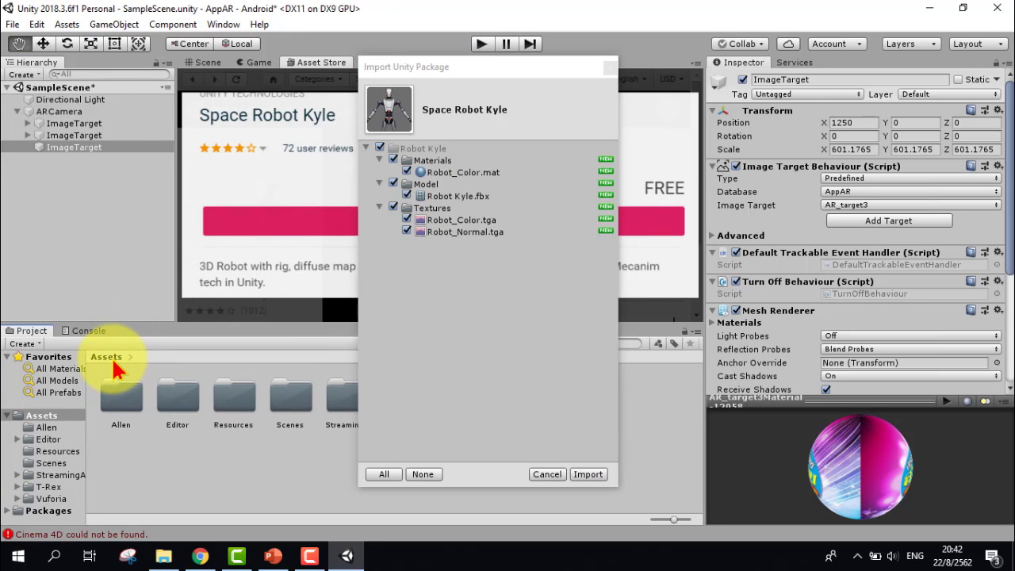
{"action": "left_click", "coordinate": [589, 474]}
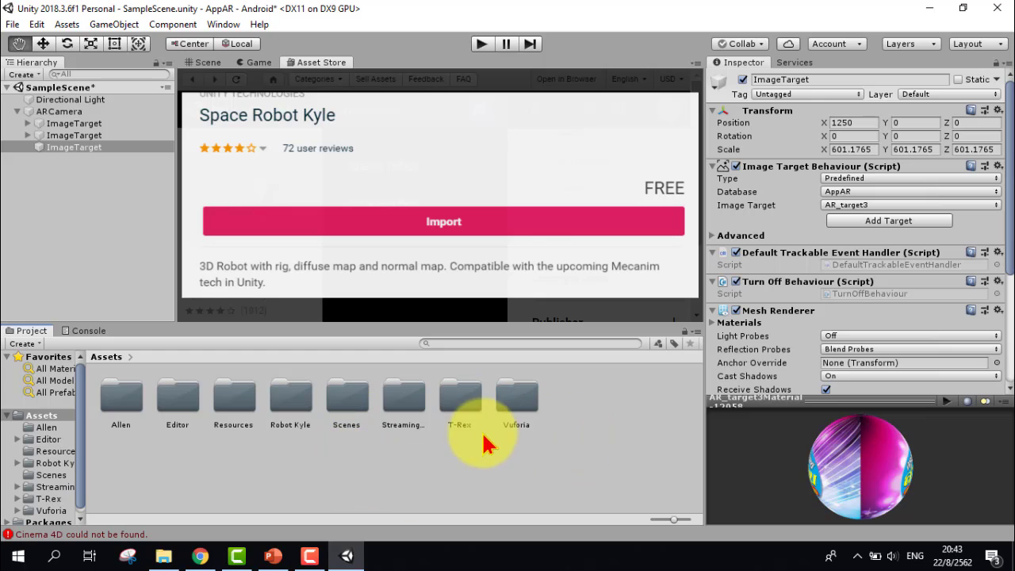
Go to Assets > Robot Kyle > Model and drag Robot Kyle toward the third image target
{"action": "left_click", "coordinate": [293, 406]}
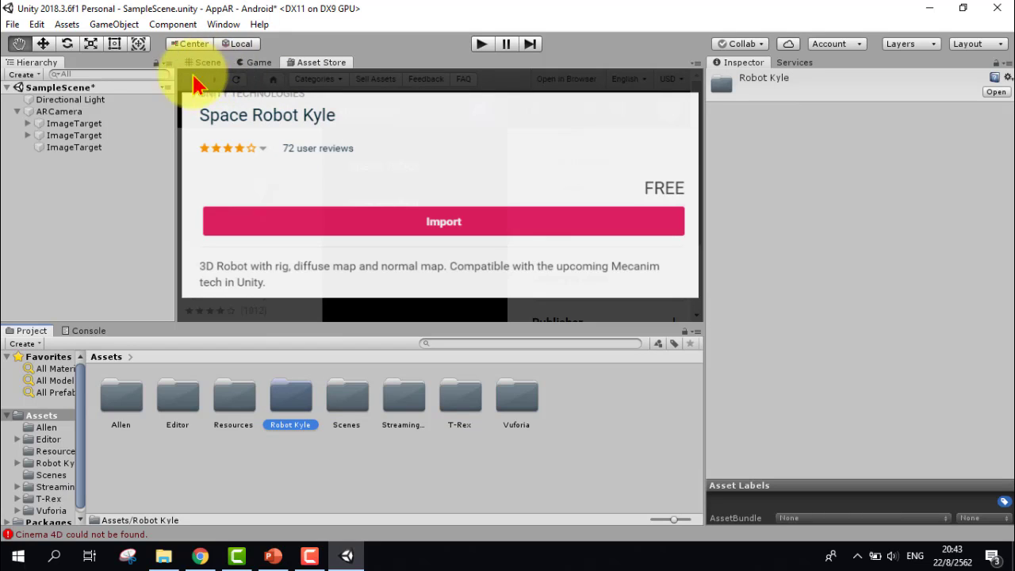
{"action": "left_click", "coordinate": [208, 67]}
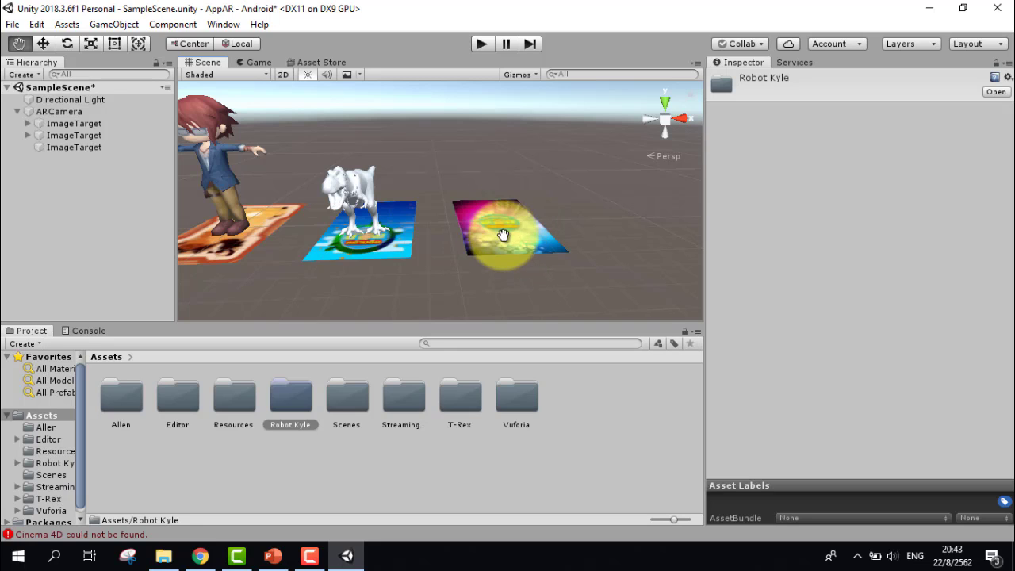
{"action": "left_click", "coordinate": [78, 148]}
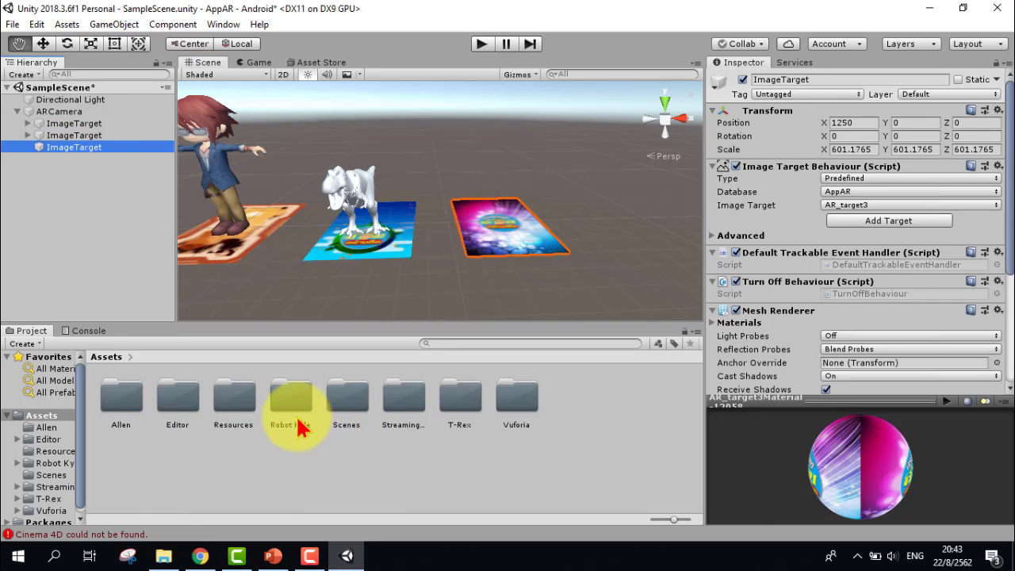
{"action": "double_click", "coordinate": [293, 409]}
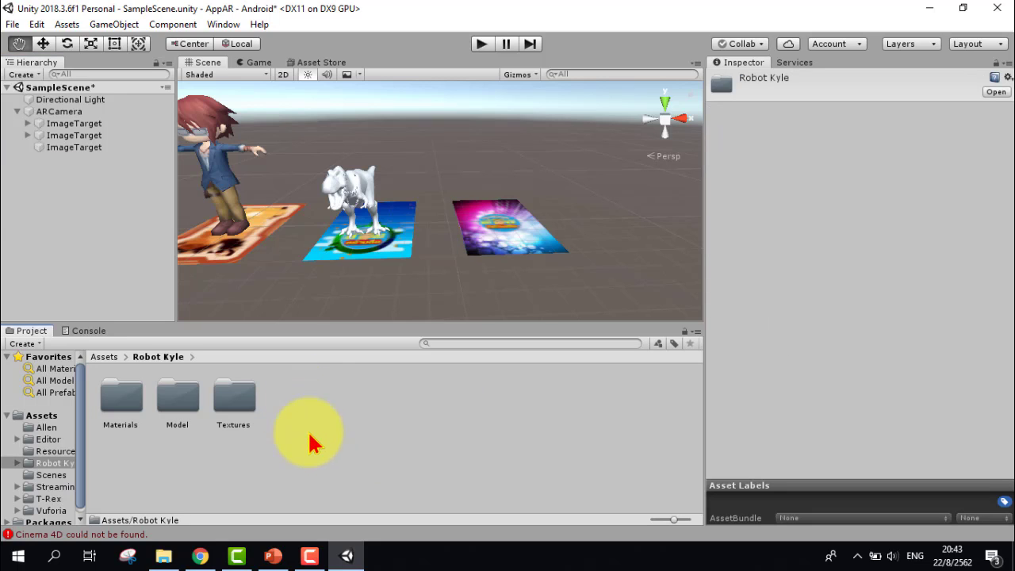
{"action": "double_click", "coordinate": [179, 403]}
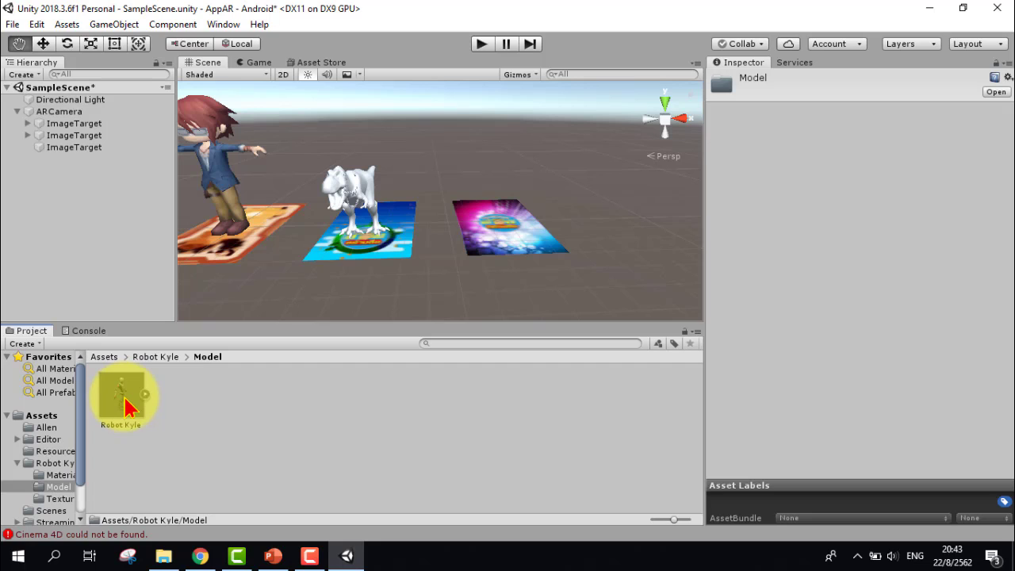
{"action": "left_click_drag", "start_coordinate": [127, 407], "coordinate": [84, 148]}
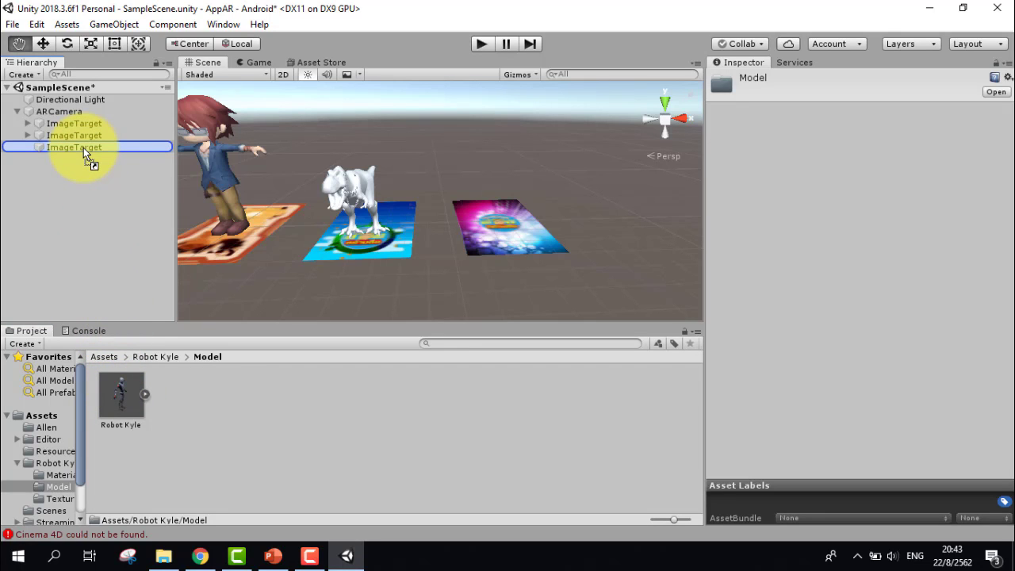
Parent Robot Kyle under the third ImageTarget and set its X and Y scale to 0.3
{"action": "left_click_drag", "start_coordinate": [84, 147], "coordinate": [83, 148]}
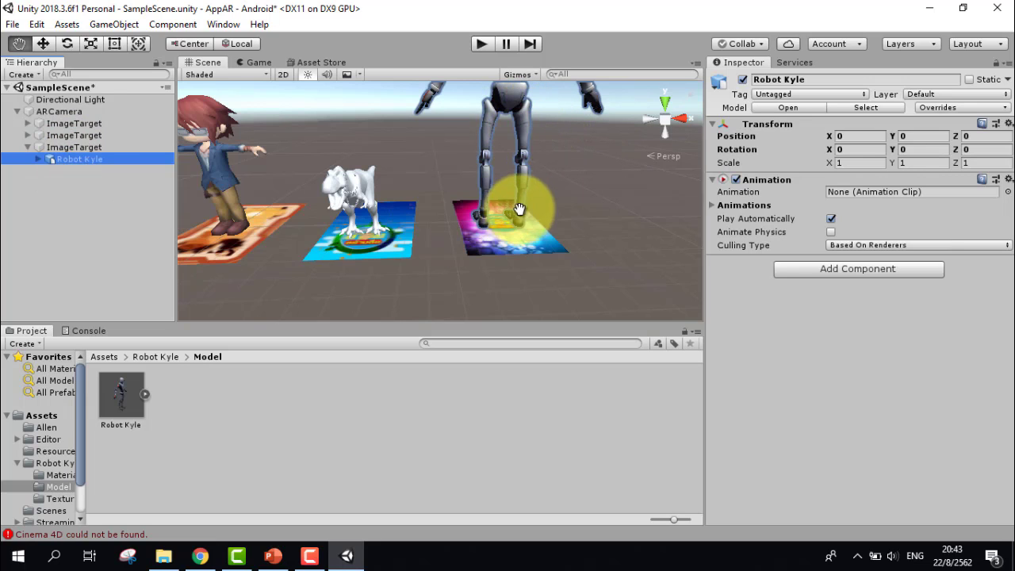
{"action": "left_click", "coordinate": [845, 163]}
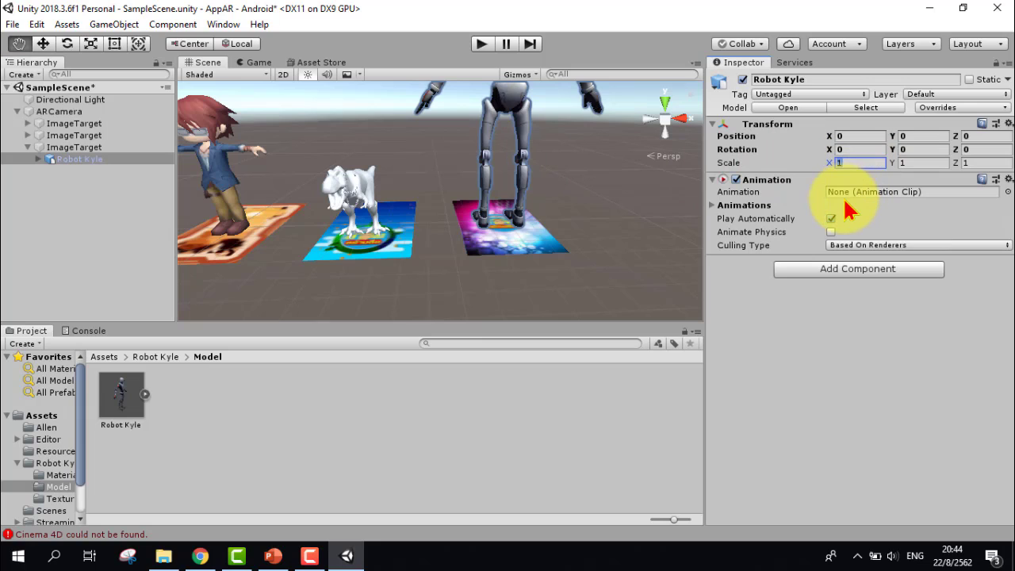
{"action": "type", "text": "0.5"}
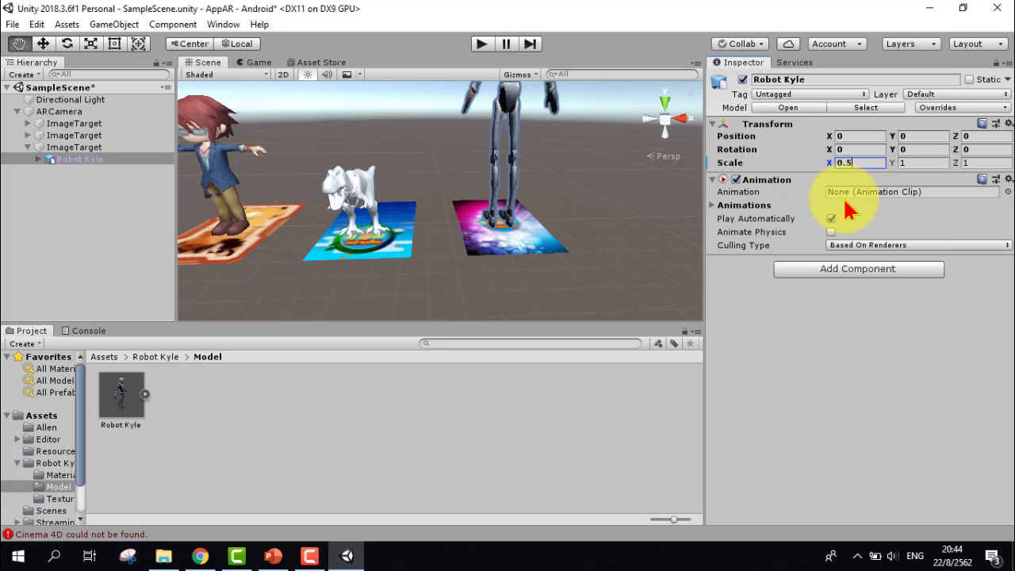
{"action": "key", "text": "BackSpace"}
{"action": "type", "text": "3"}
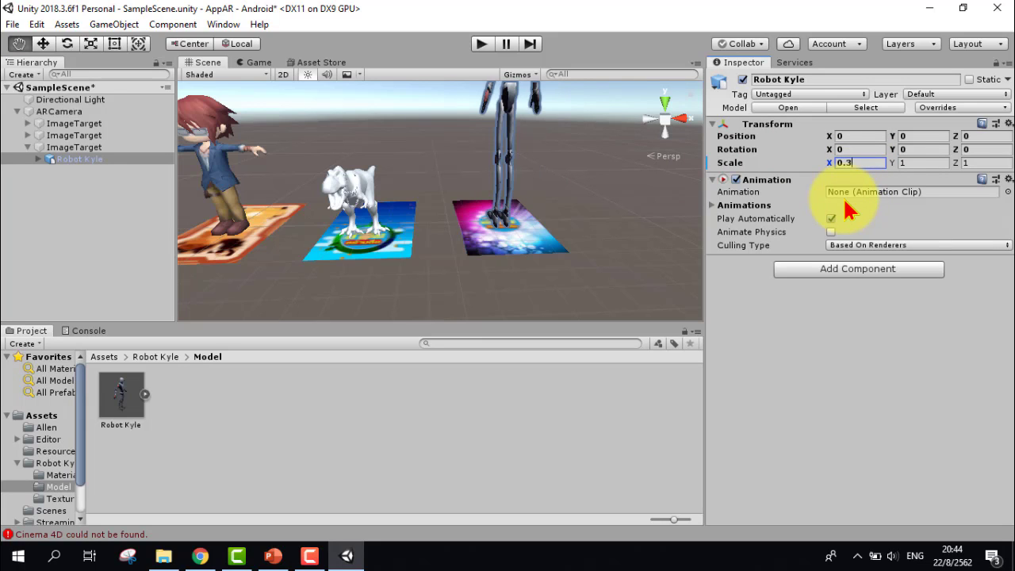
{"action": "left_click", "coordinate": [913, 165]}
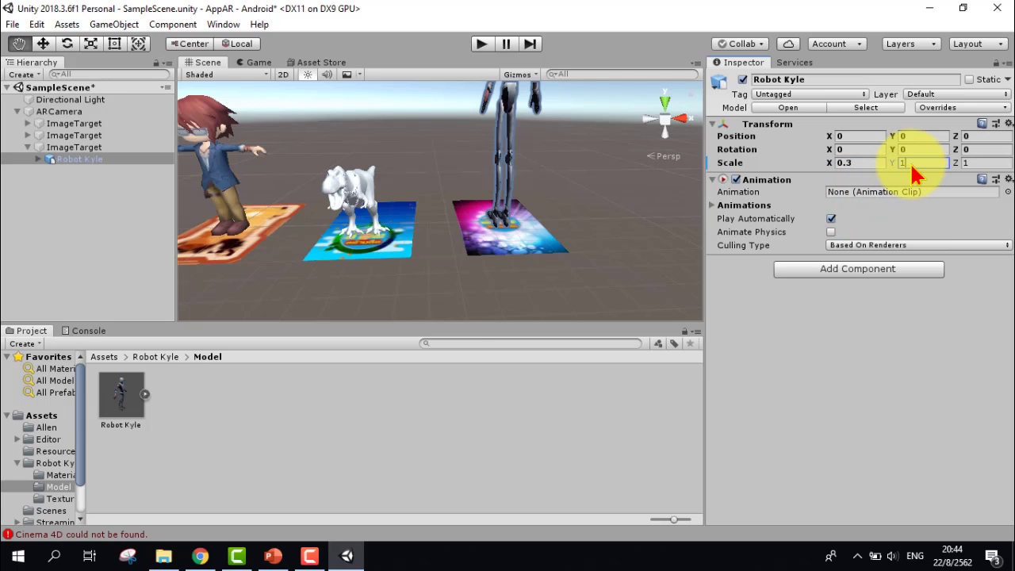
{"action": "type", "text": "0.3"}
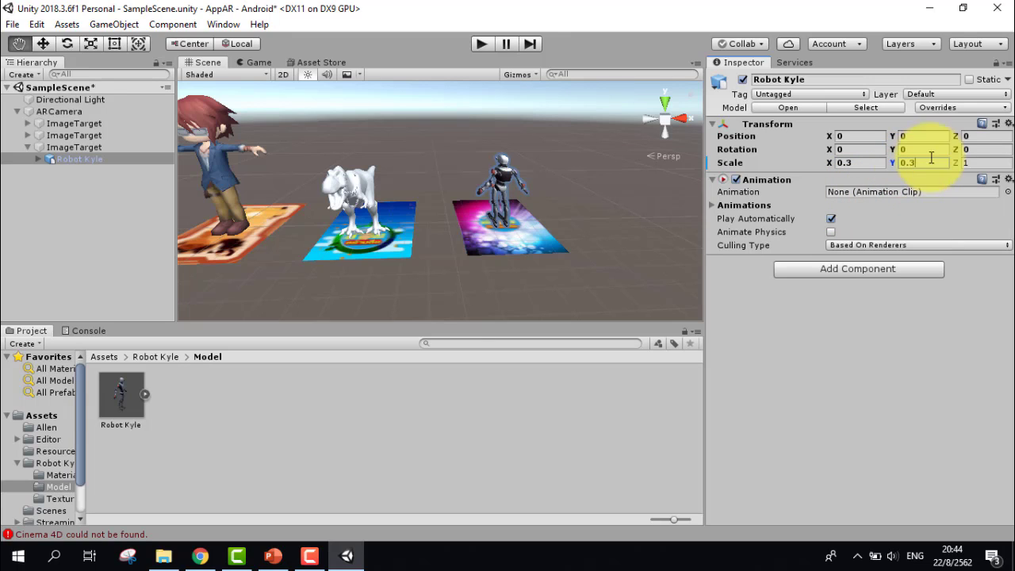
{"action": "type", "text": "0"}
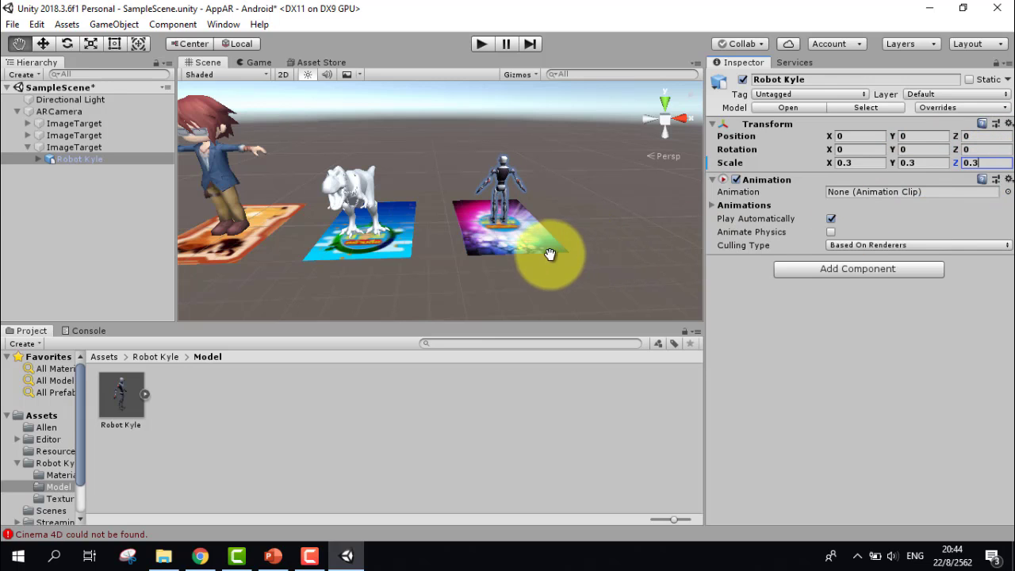
Enlarge Robot Kyle to about 0.6 uniform scale and set its Y position to 0
{"action": "left_click", "coordinate": [94, 46]}
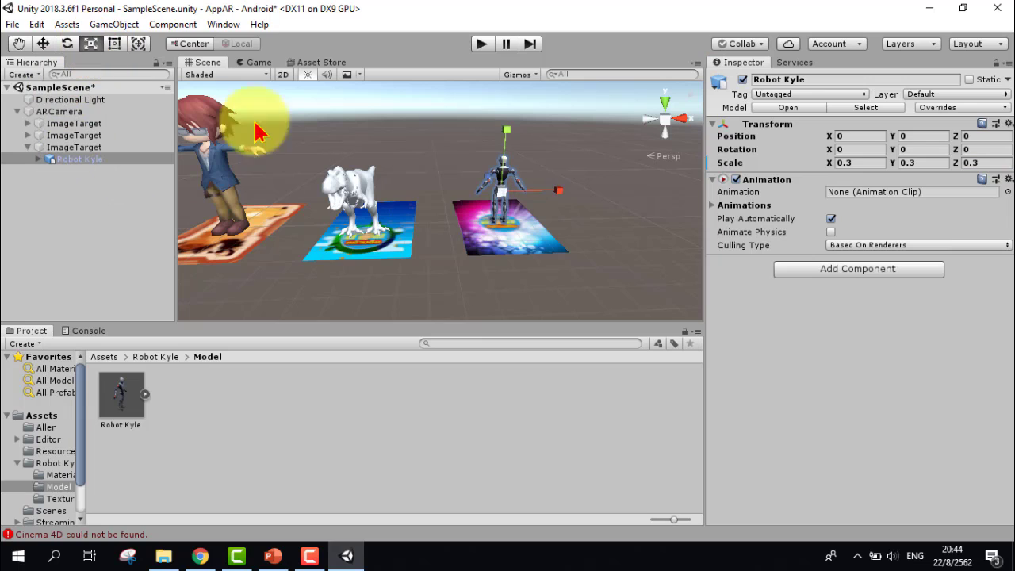
{"action": "left_click_drag", "start_coordinate": [503, 199], "coordinate": [544, 144]}
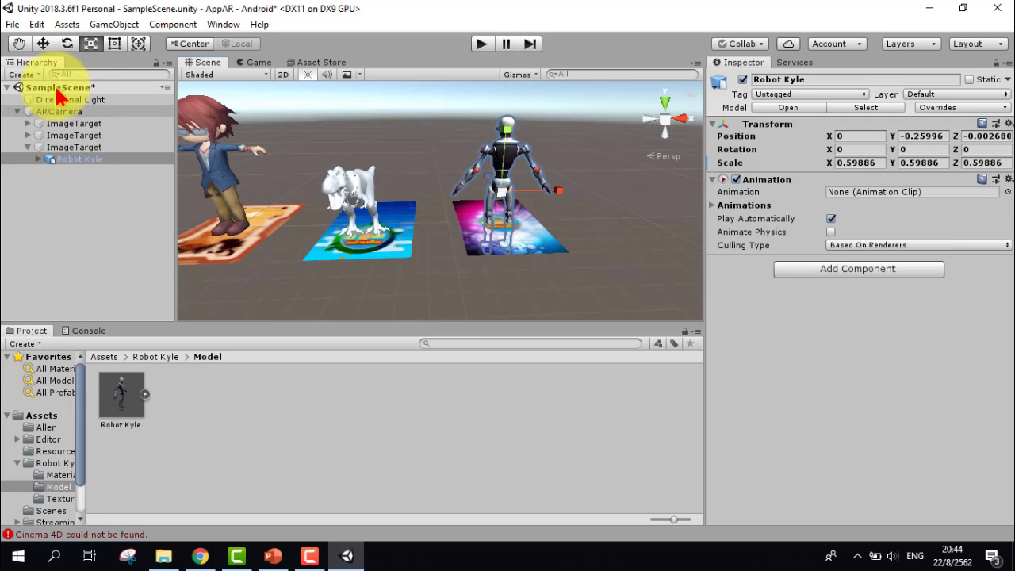
{"action": "left_click", "coordinate": [43, 43]}
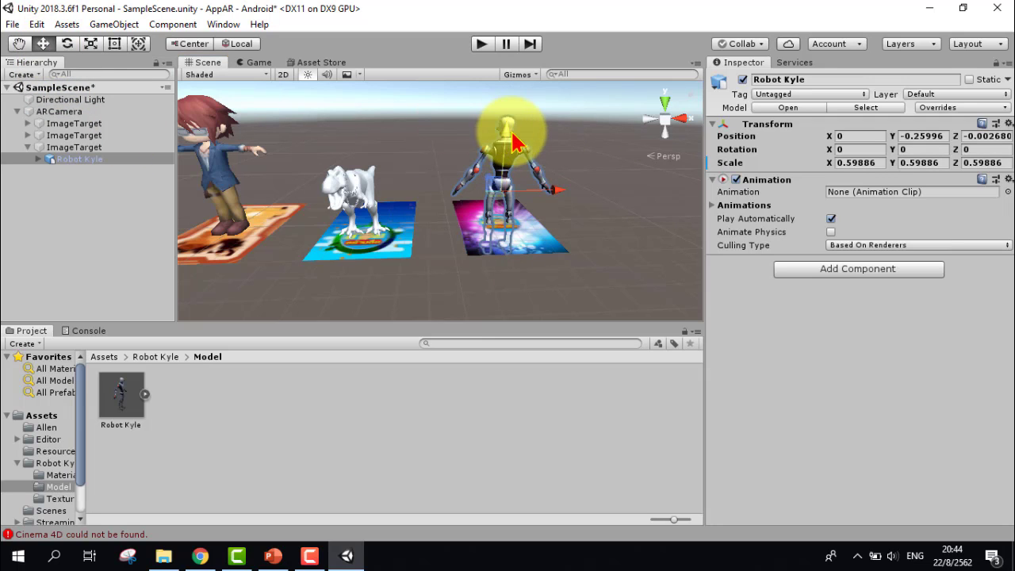
{"action": "left_click_drag", "start_coordinate": [506, 143], "coordinate": [514, 103]}
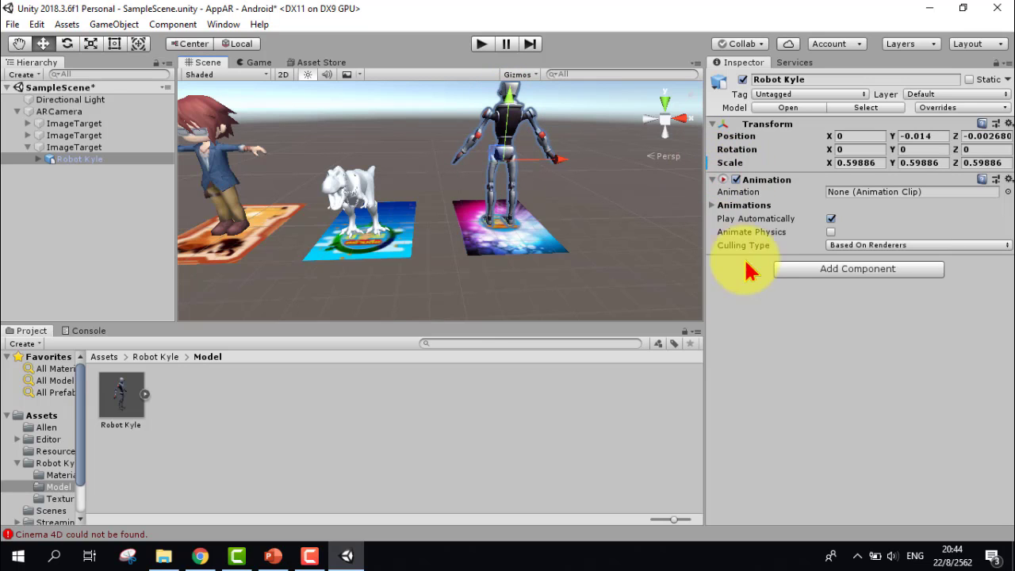
{"action": "left_click", "coordinate": [921, 136]}
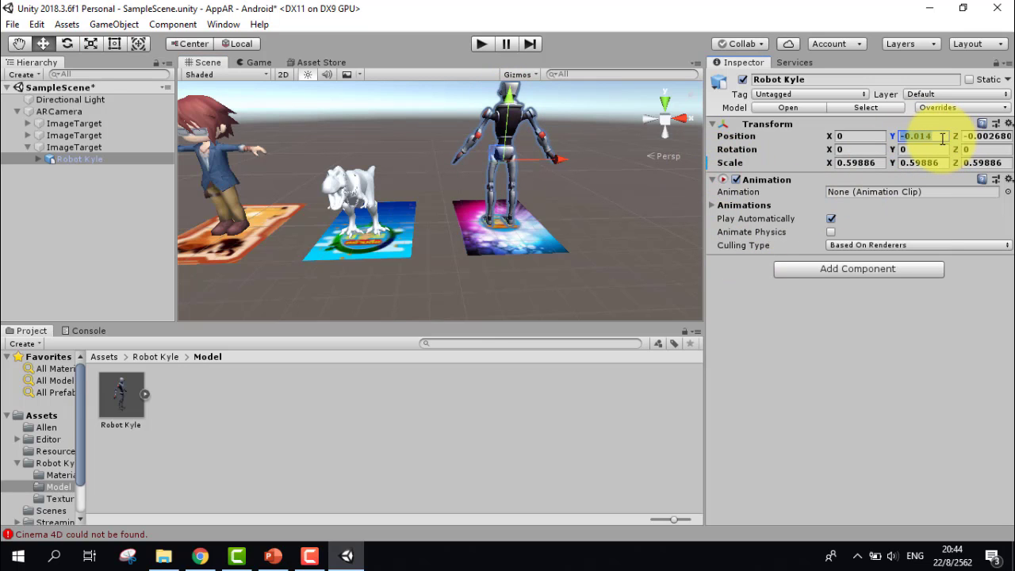
{"action": "type", "text": "0"}
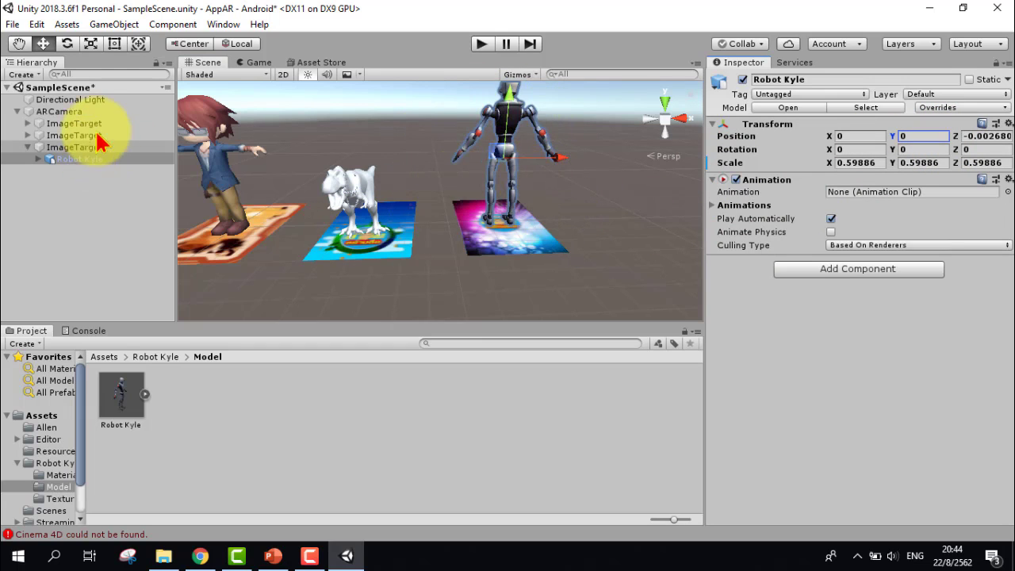
Rotate Robot Kyle to 180° on Y so it faces forward
{"action": "left_click", "coordinate": [69, 44]}
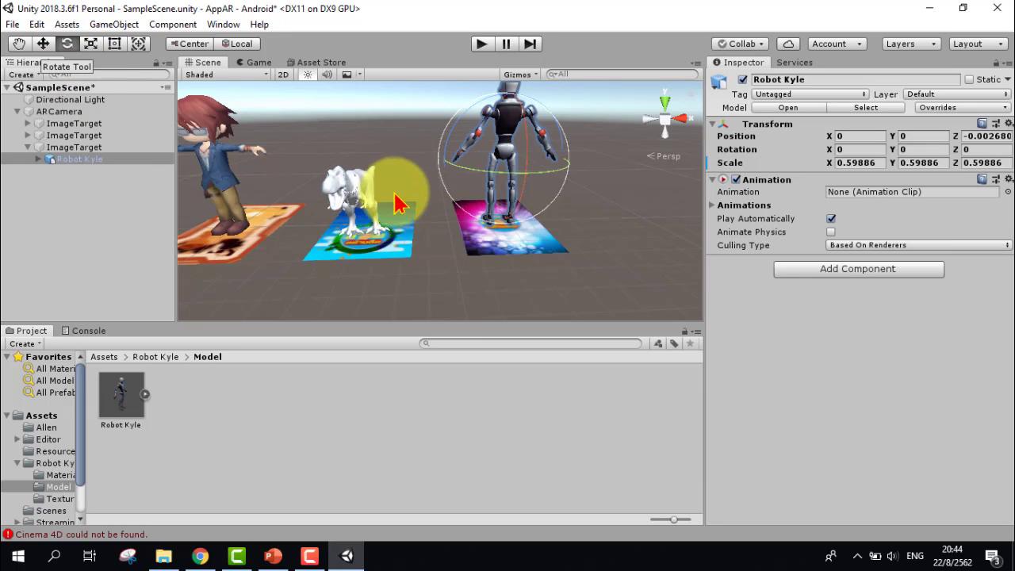
{"action": "mouse_move", "coordinate": [478, 181]}
{"action": "left_mouse_down"}
{"action": "mouse_move", "coordinate": [522, 184]}
{"action": "mouse_move", "coordinate": [579, 166]}
{"action": "left_mouse_up"}
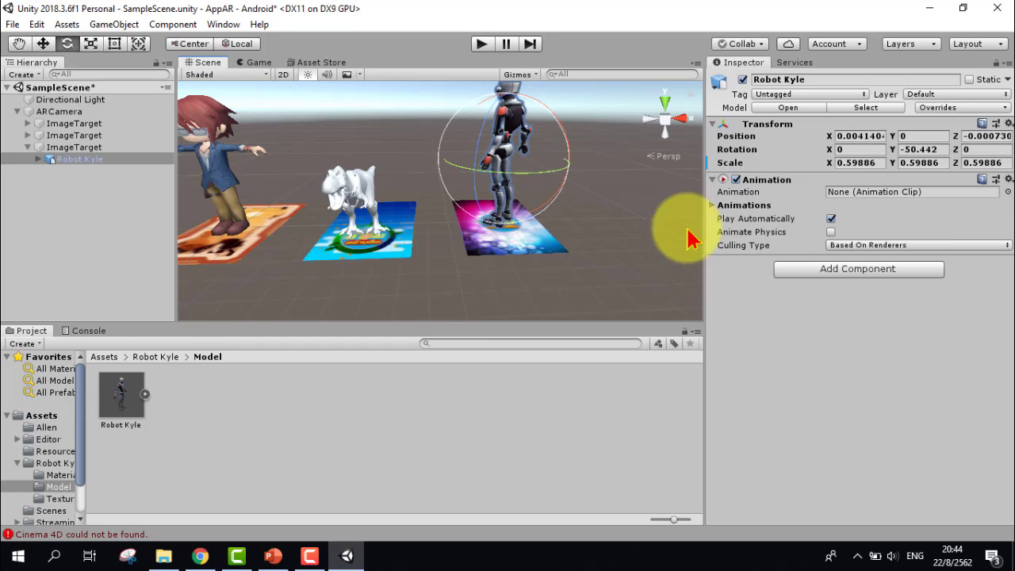
{"action": "left_click", "coordinate": [930, 153]}
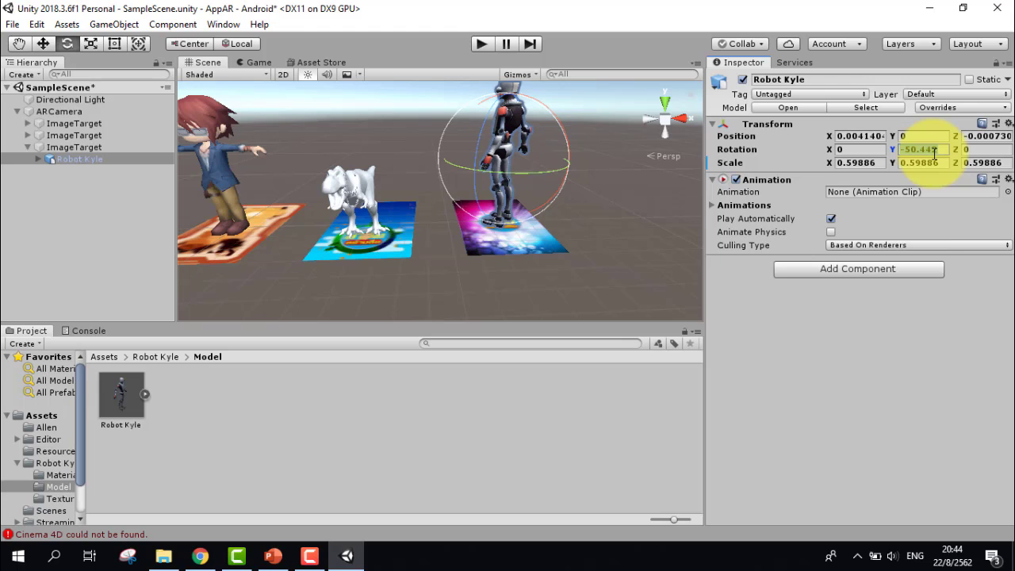
{"action": "type", "text": "180"}
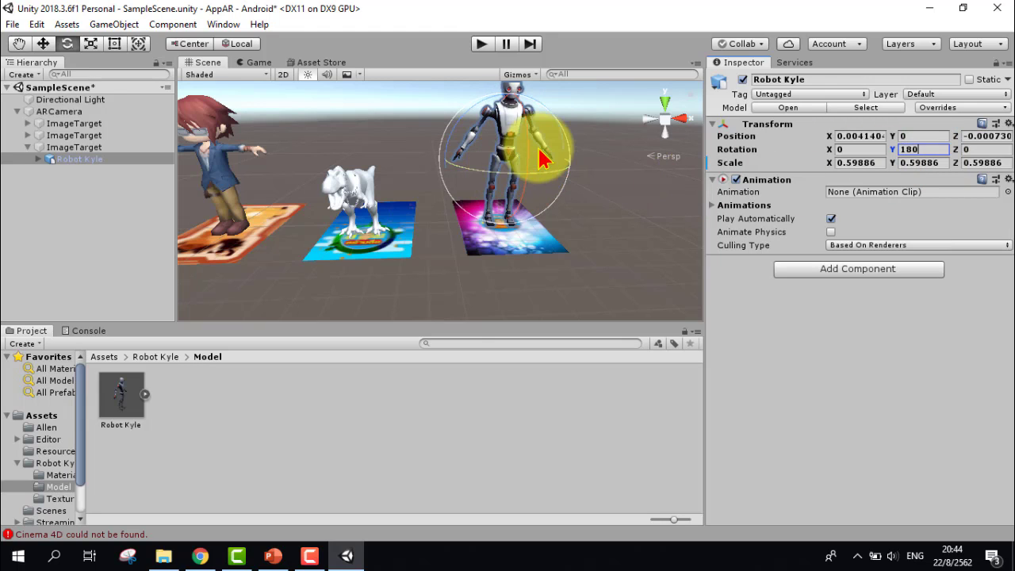
{"action": "left_click", "coordinate": [599, 213]}
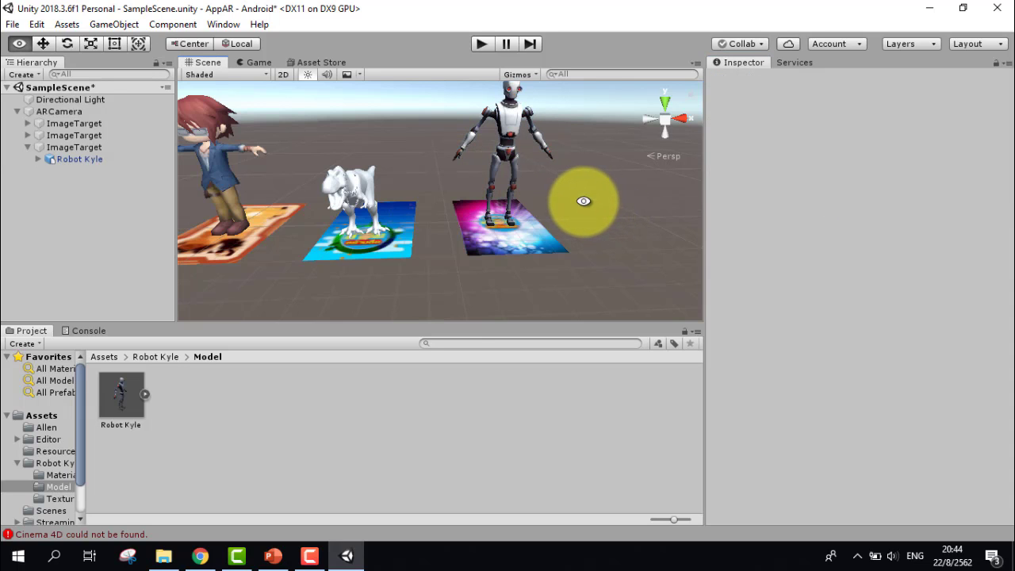
Orbit the Scene view to check all three models, then run the AR scene in Play mode
{"action": "mouse_move", "coordinate": [592, 159]}
{"action": "left_mouse_down", "text": "alt"}
{"action": "mouse_move", "coordinate": [544, 249]}
{"action": "mouse_move", "coordinate": [542, 210]}
{"action": "mouse_move", "coordinate": [582, 171]}
{"action": "mouse_move", "coordinate": [554, 141]}
{"action": "mouse_move", "coordinate": [530, 210]}
{"action": "mouse_move", "coordinate": [548, 188]}
{"action": "mouse_move", "coordinate": [397, 238]}
{"action": "mouse_move", "coordinate": [533, 215]}
{"action": "left_mouse_up", "text": "alt"}
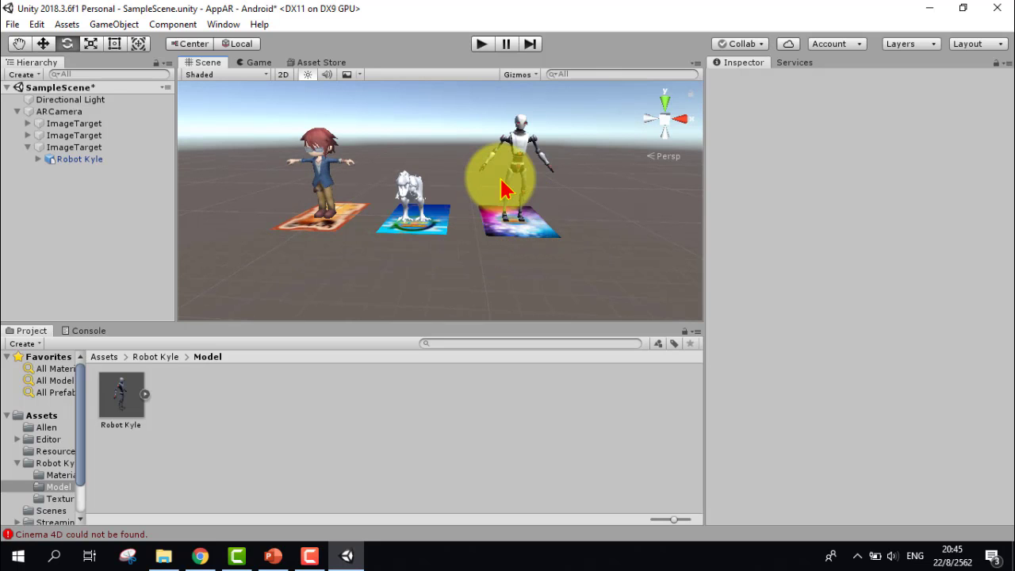
{"action": "left_click_drag", "start_coordinate": [500, 119], "coordinate": [496, 143], "text": "alt"}
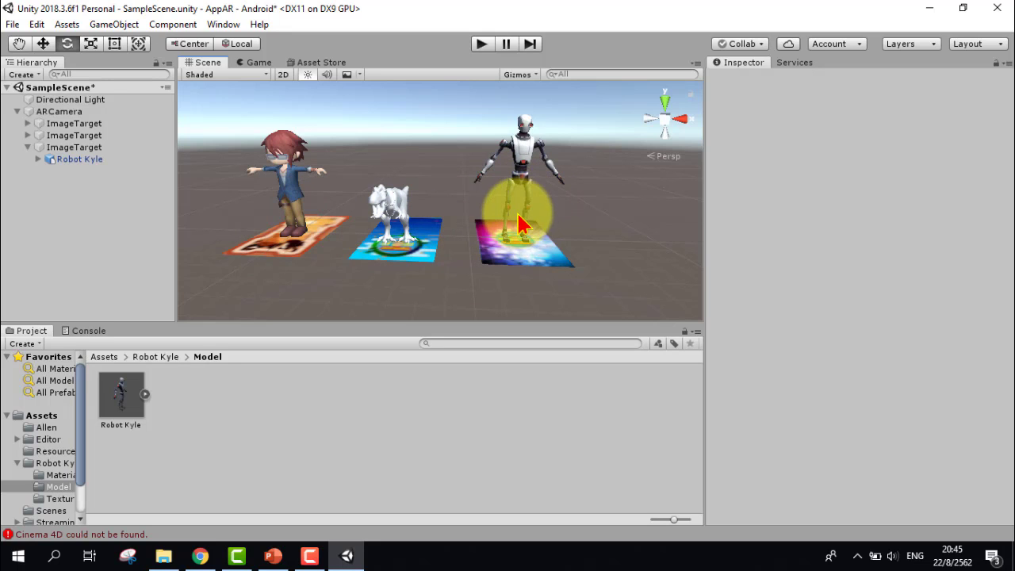
{"action": "left_click", "coordinate": [479, 46]}
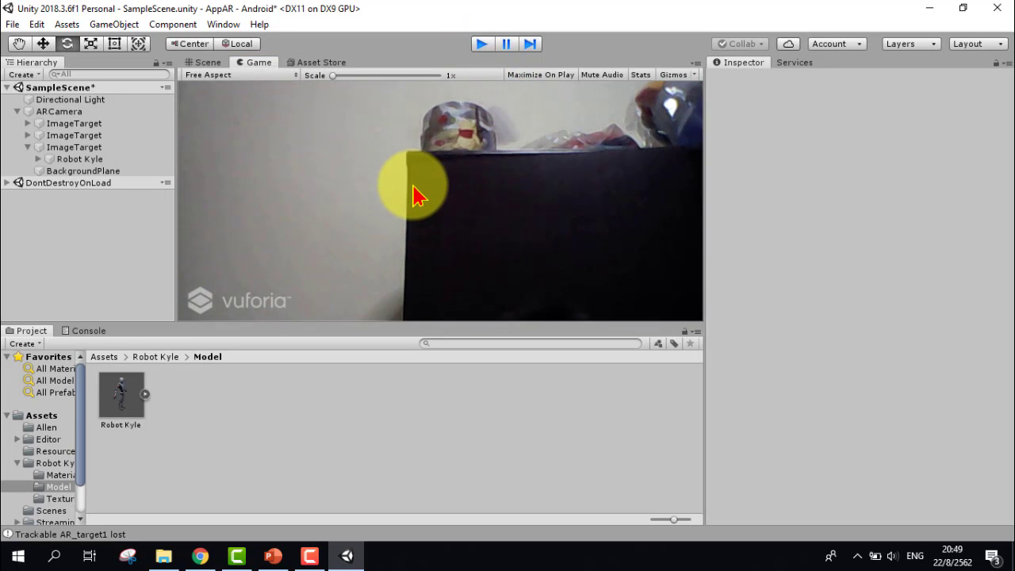
Stop Play mode with Ctrl+P after testing the image targets on the webcam
{"action": "key", "text": "ctrl+p"}
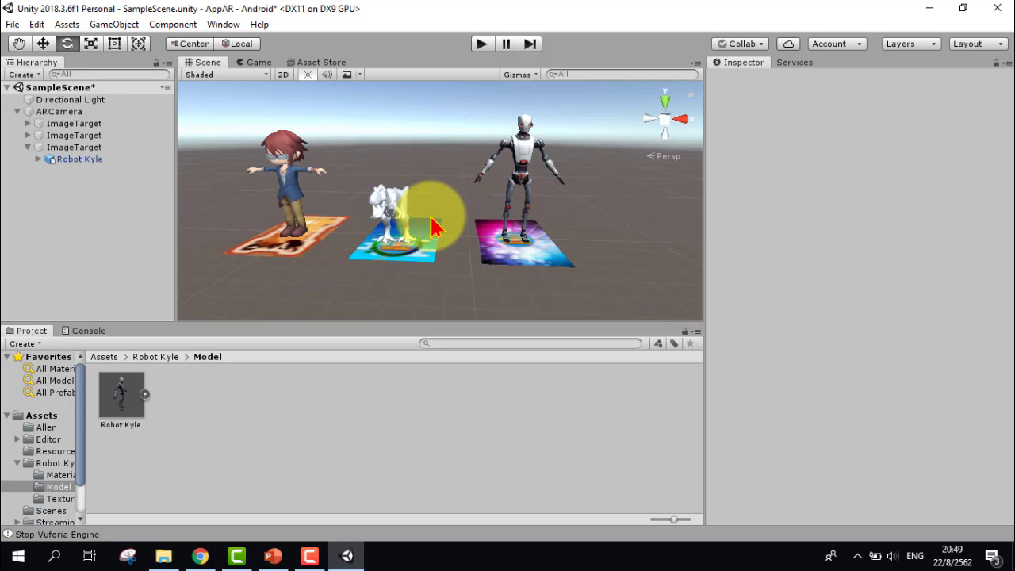
Return the Project window to the root Assets folder via the breadcrumb
{"action": "left_click", "coordinate": [104, 357]}
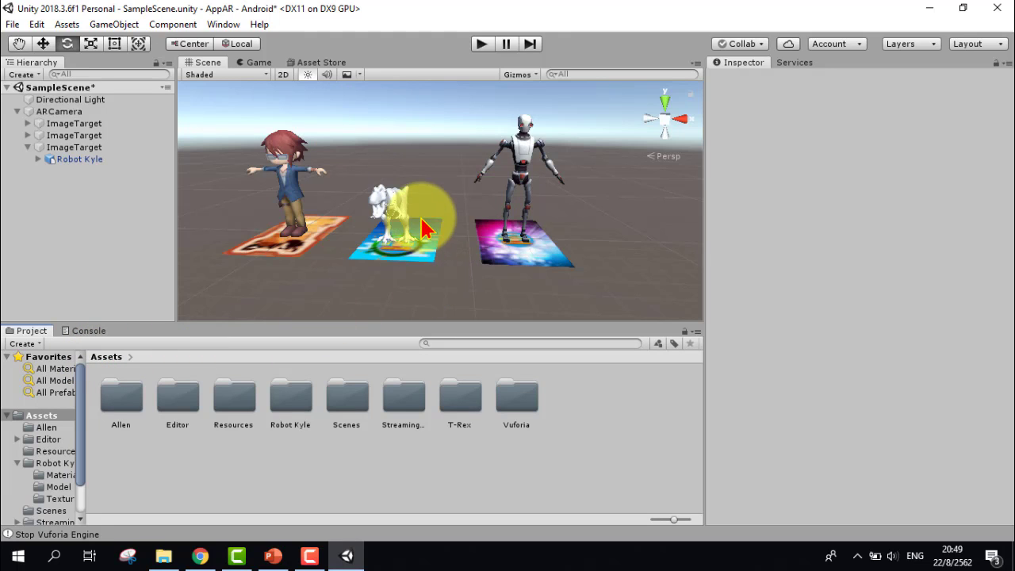